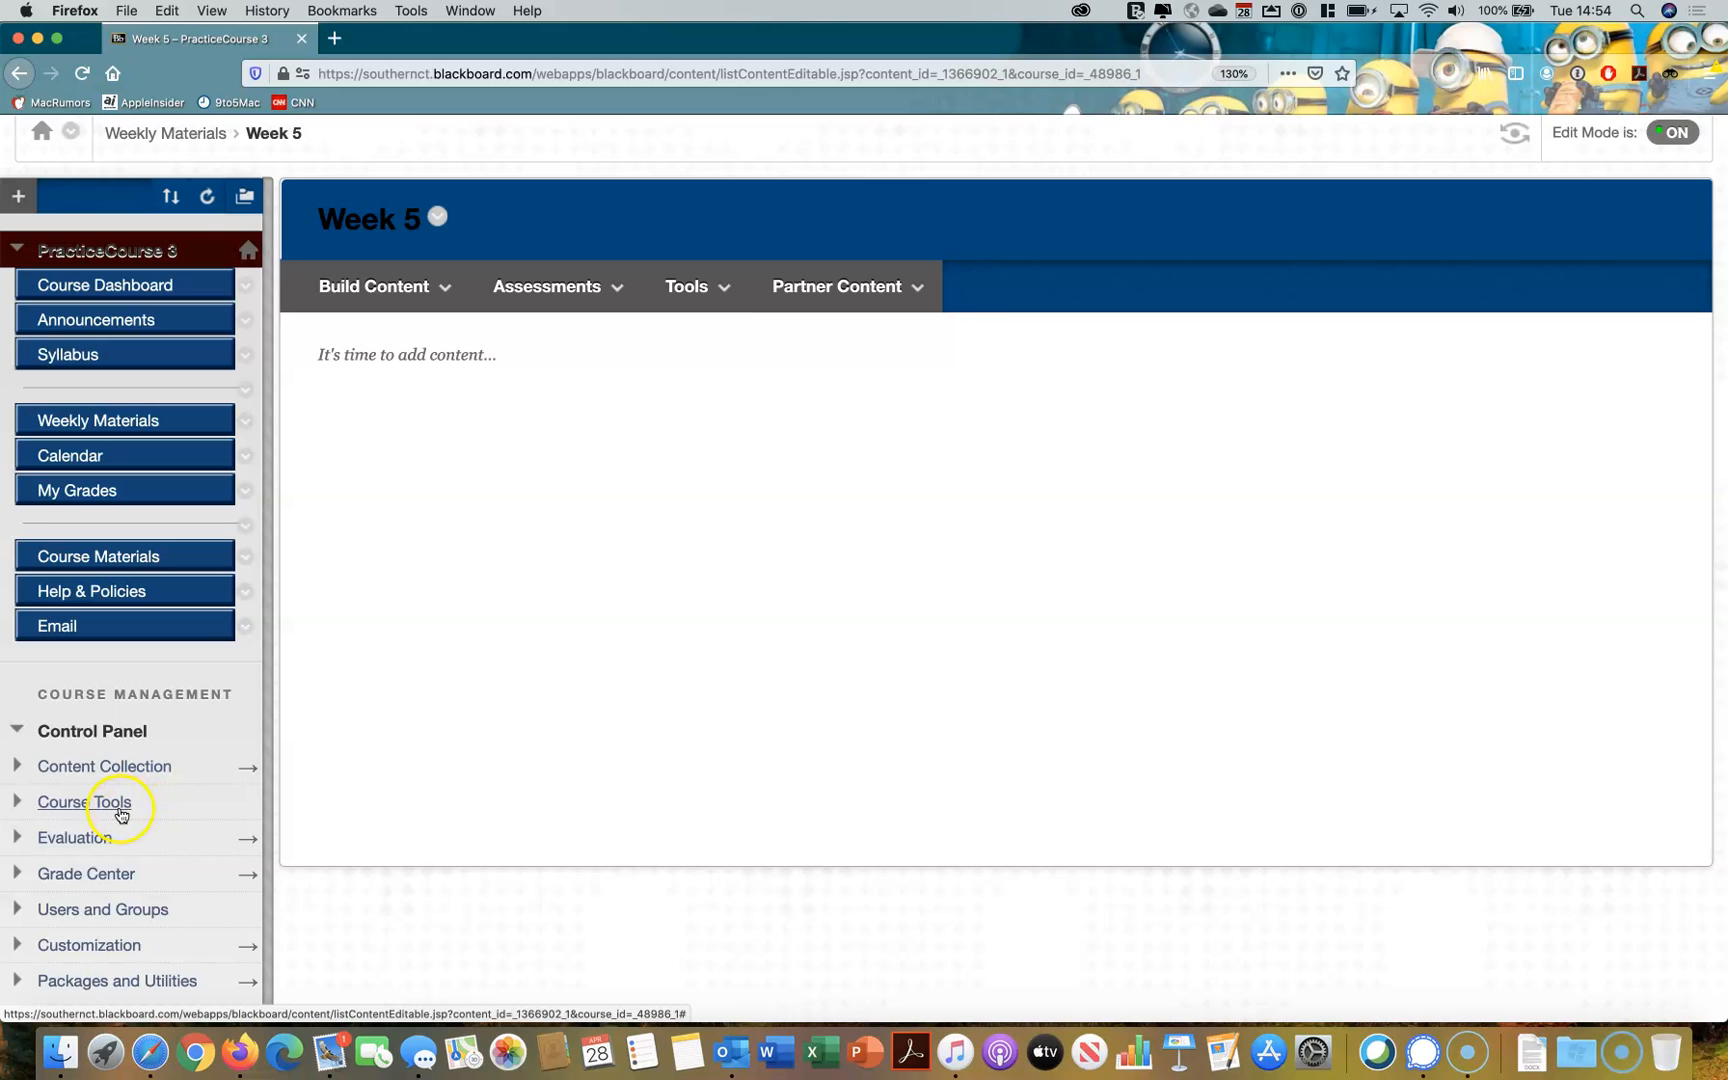
Open Tests, Surveys, and Pools from the course tools of PracticeCourse 3
{"action": "left_click", "coordinate": [84, 802]}
{"action": "scroll", "coordinate": [111, 815], "scroll_direction": "down", "scroll_amount": 2}
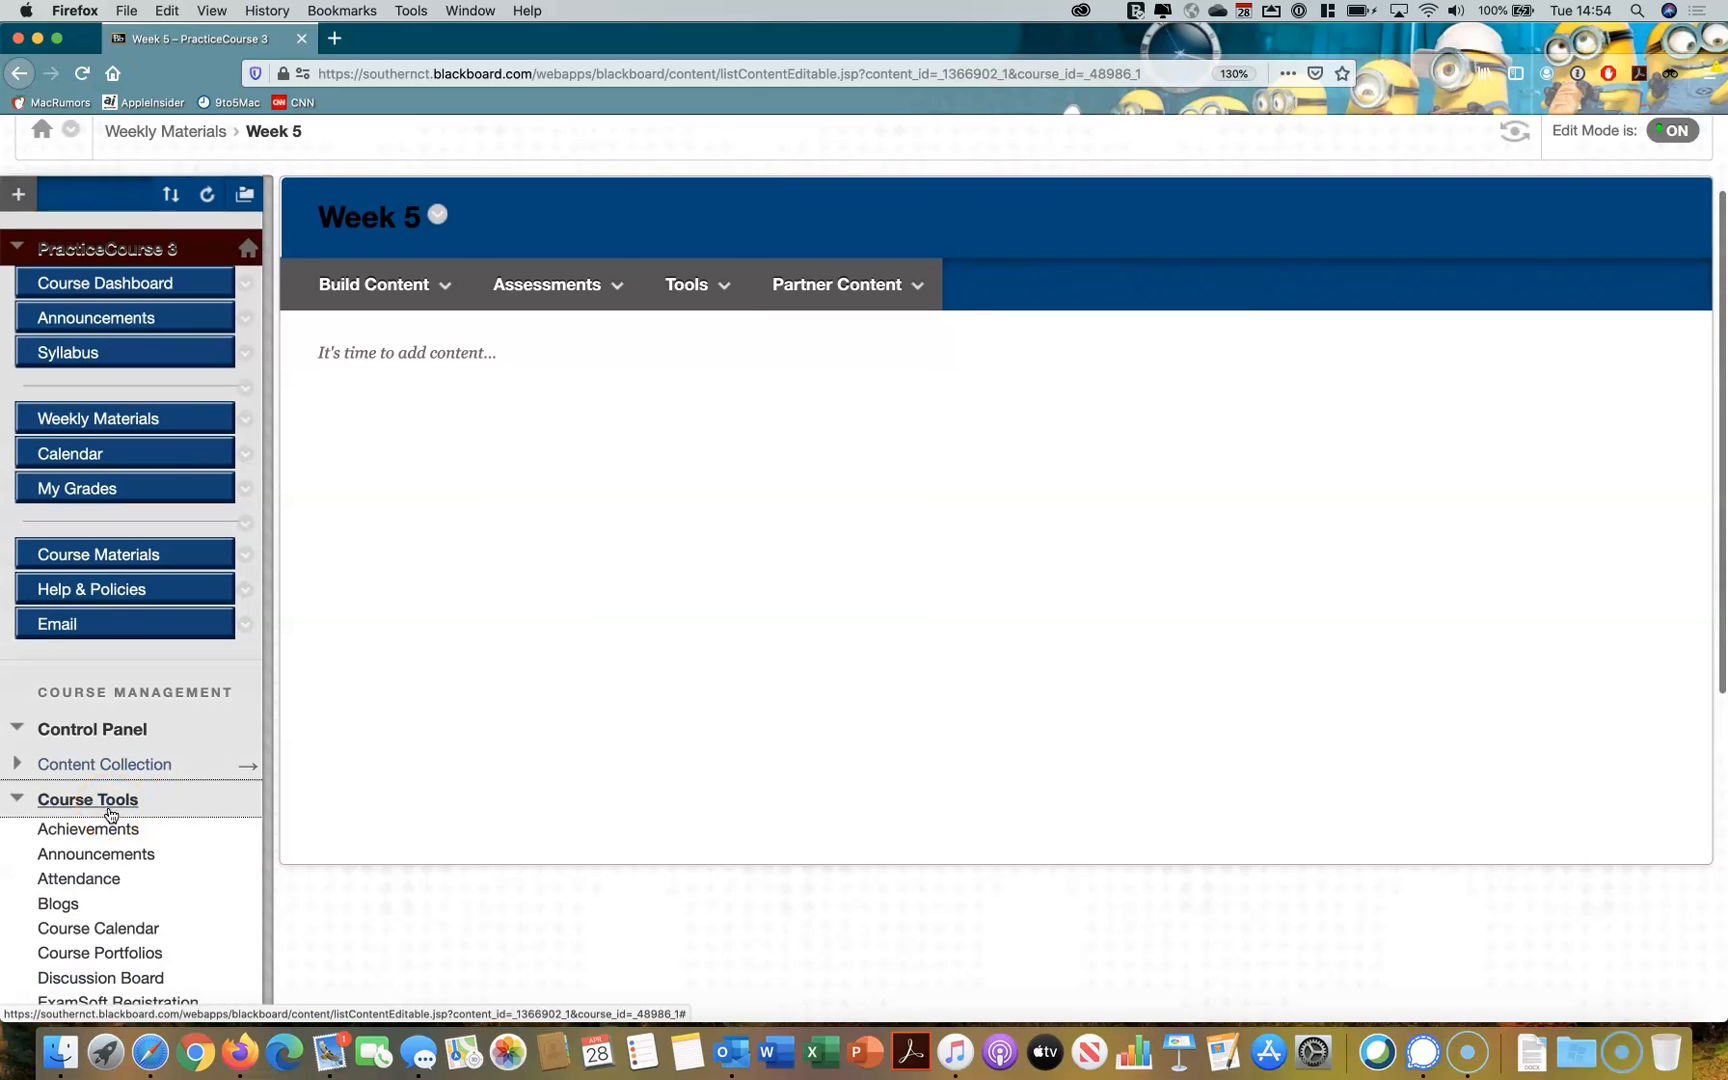
{"action": "scroll", "coordinate": [111, 815], "scroll_direction": "down", "scroll_amount": 4}
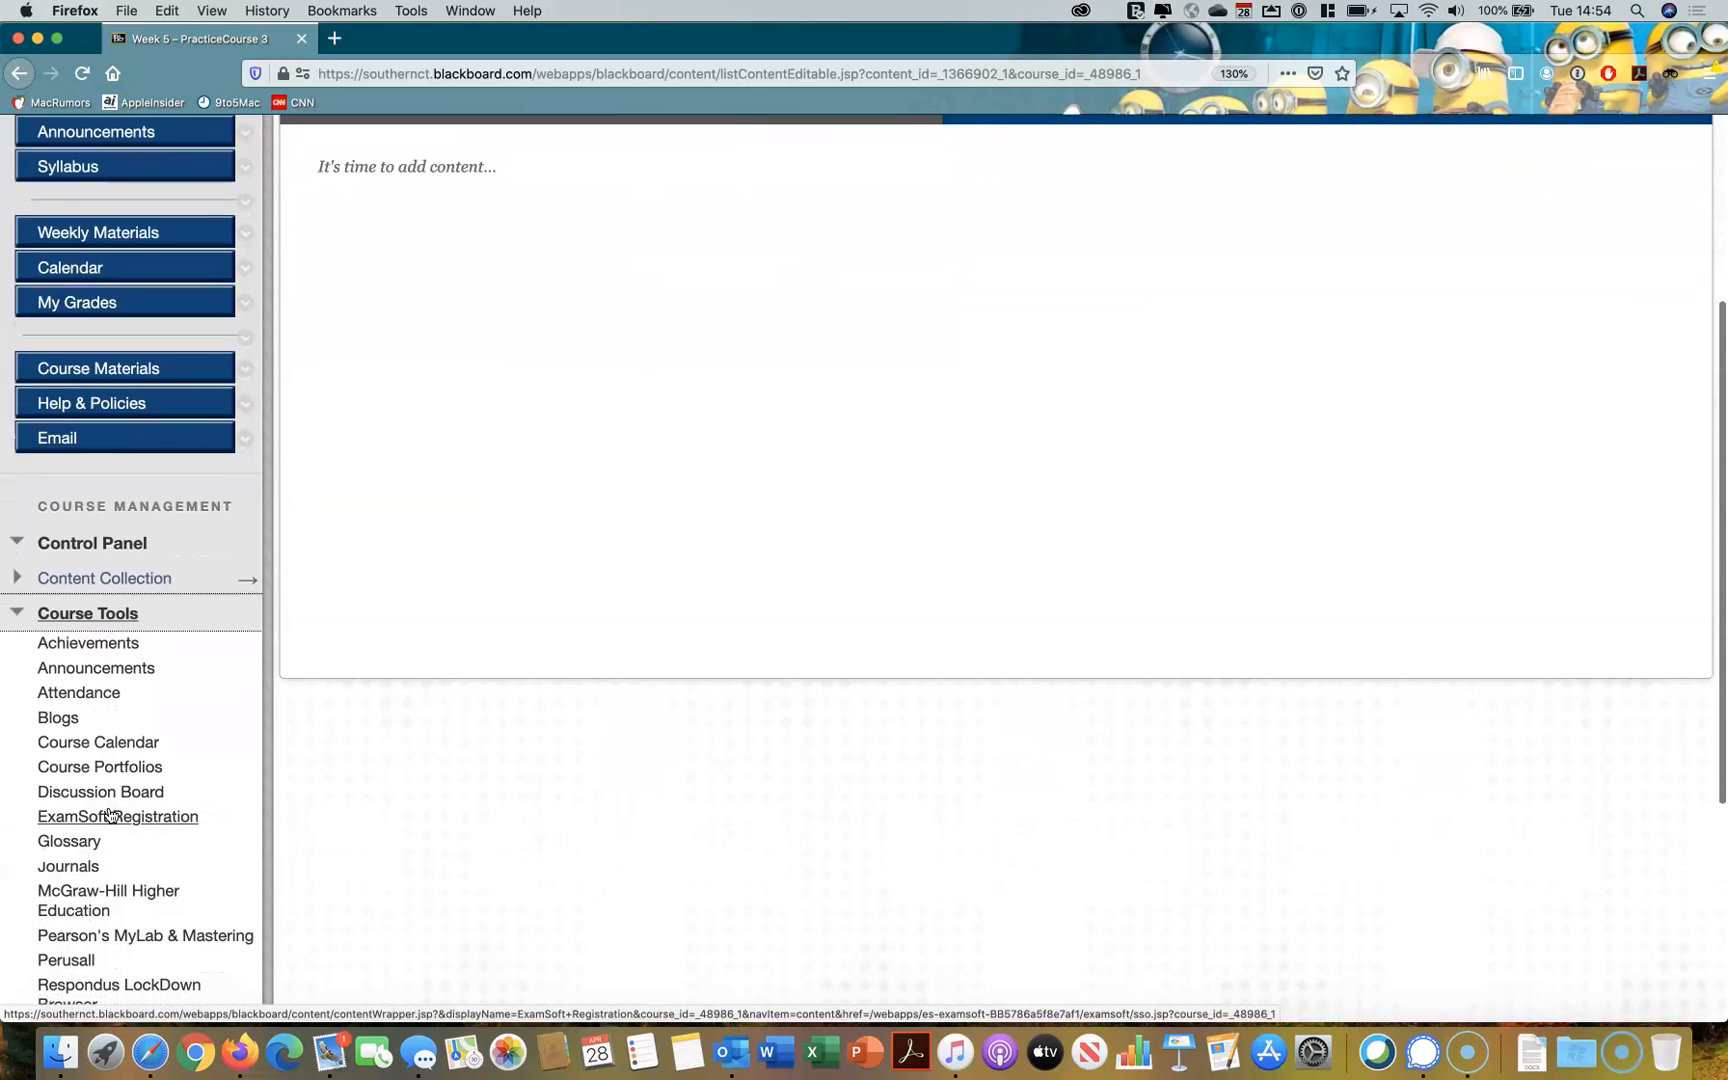
{"action": "scroll", "coordinate": [111, 815], "scroll_direction": "down", "scroll_amount": 4}
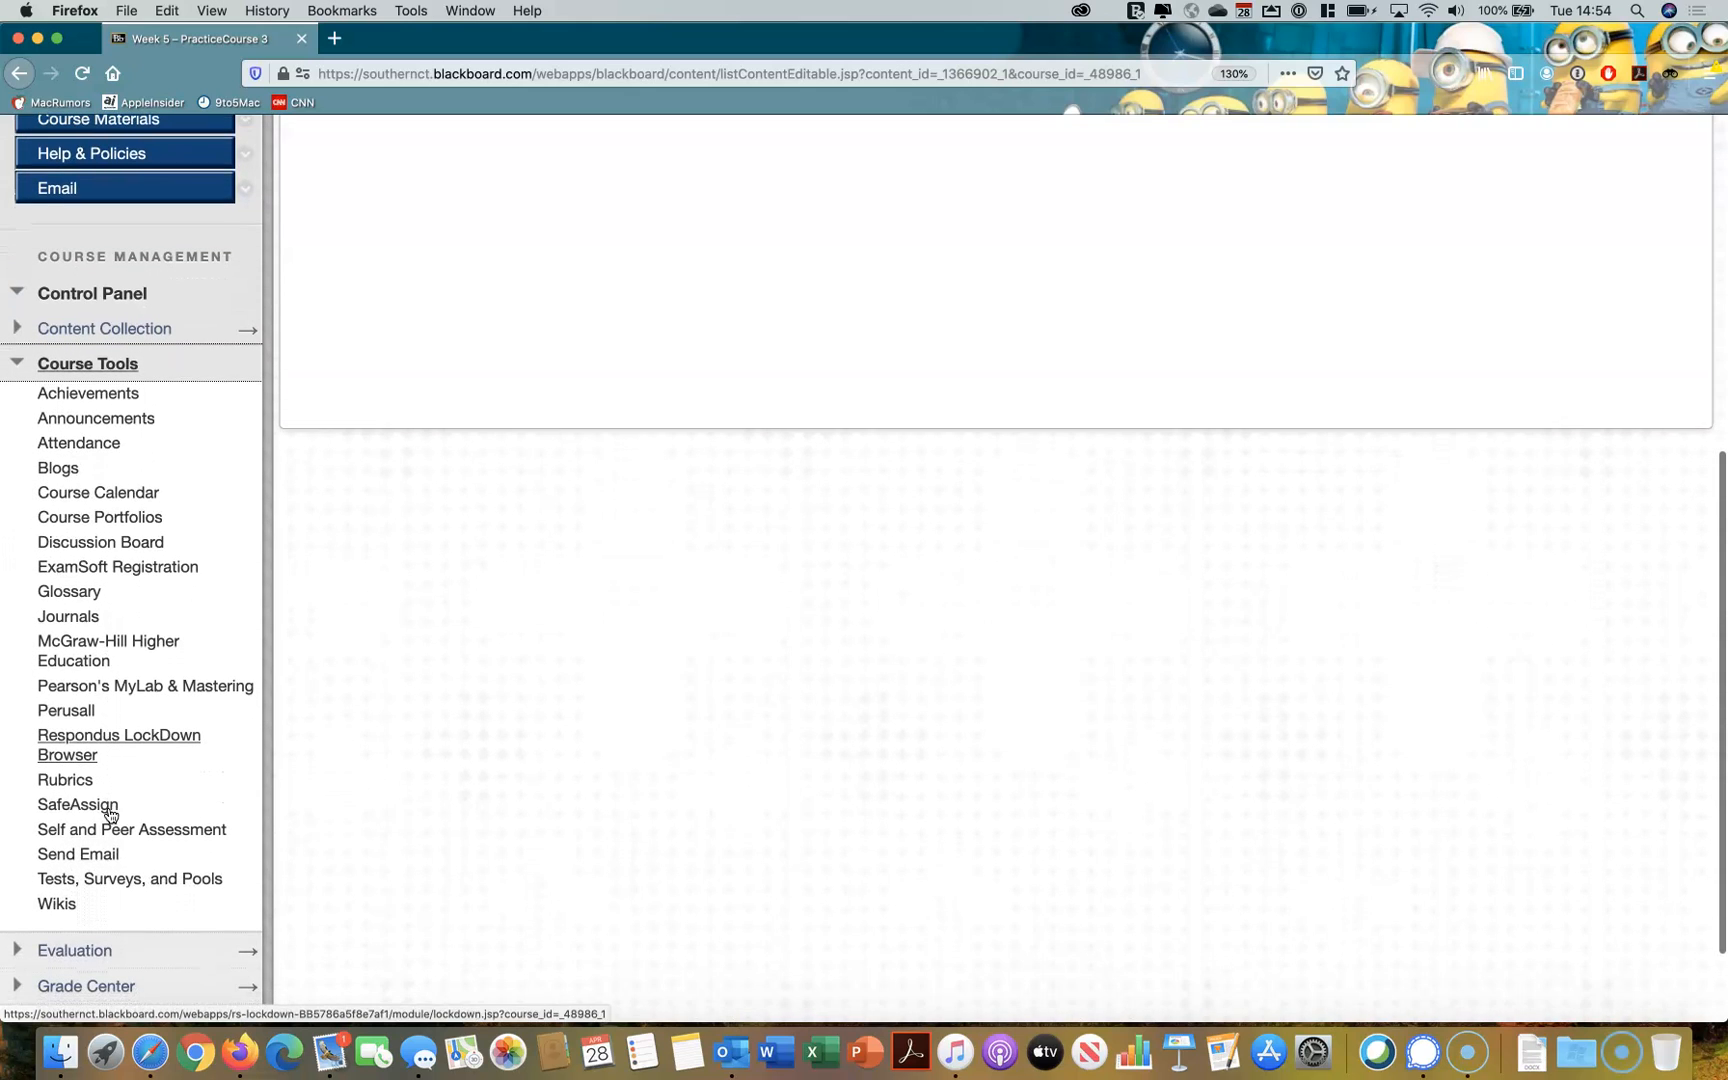
{"action": "left_click", "coordinate": [174, 879]}
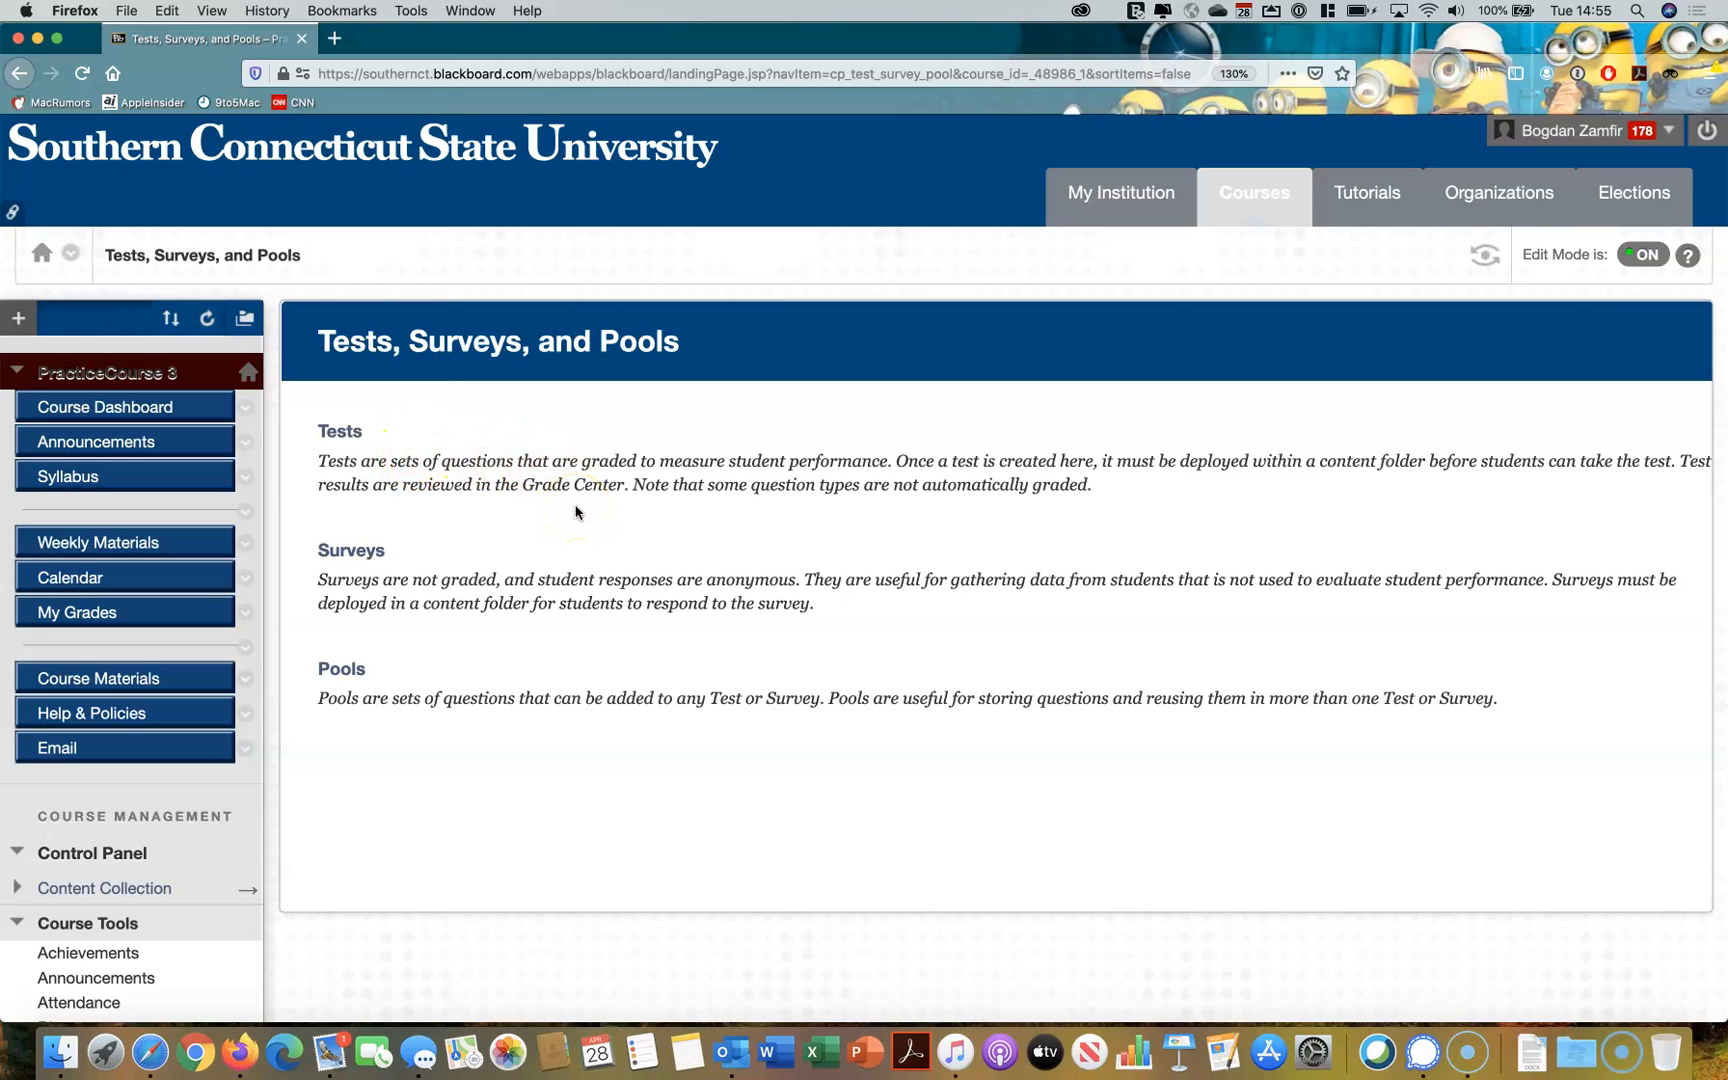
Review the Tests, Surveys, and Pools descriptions and open the course's list of tests
{"action": "scroll", "coordinate": [575, 512], "scroll_direction": "down", "scroll_amount": 1}
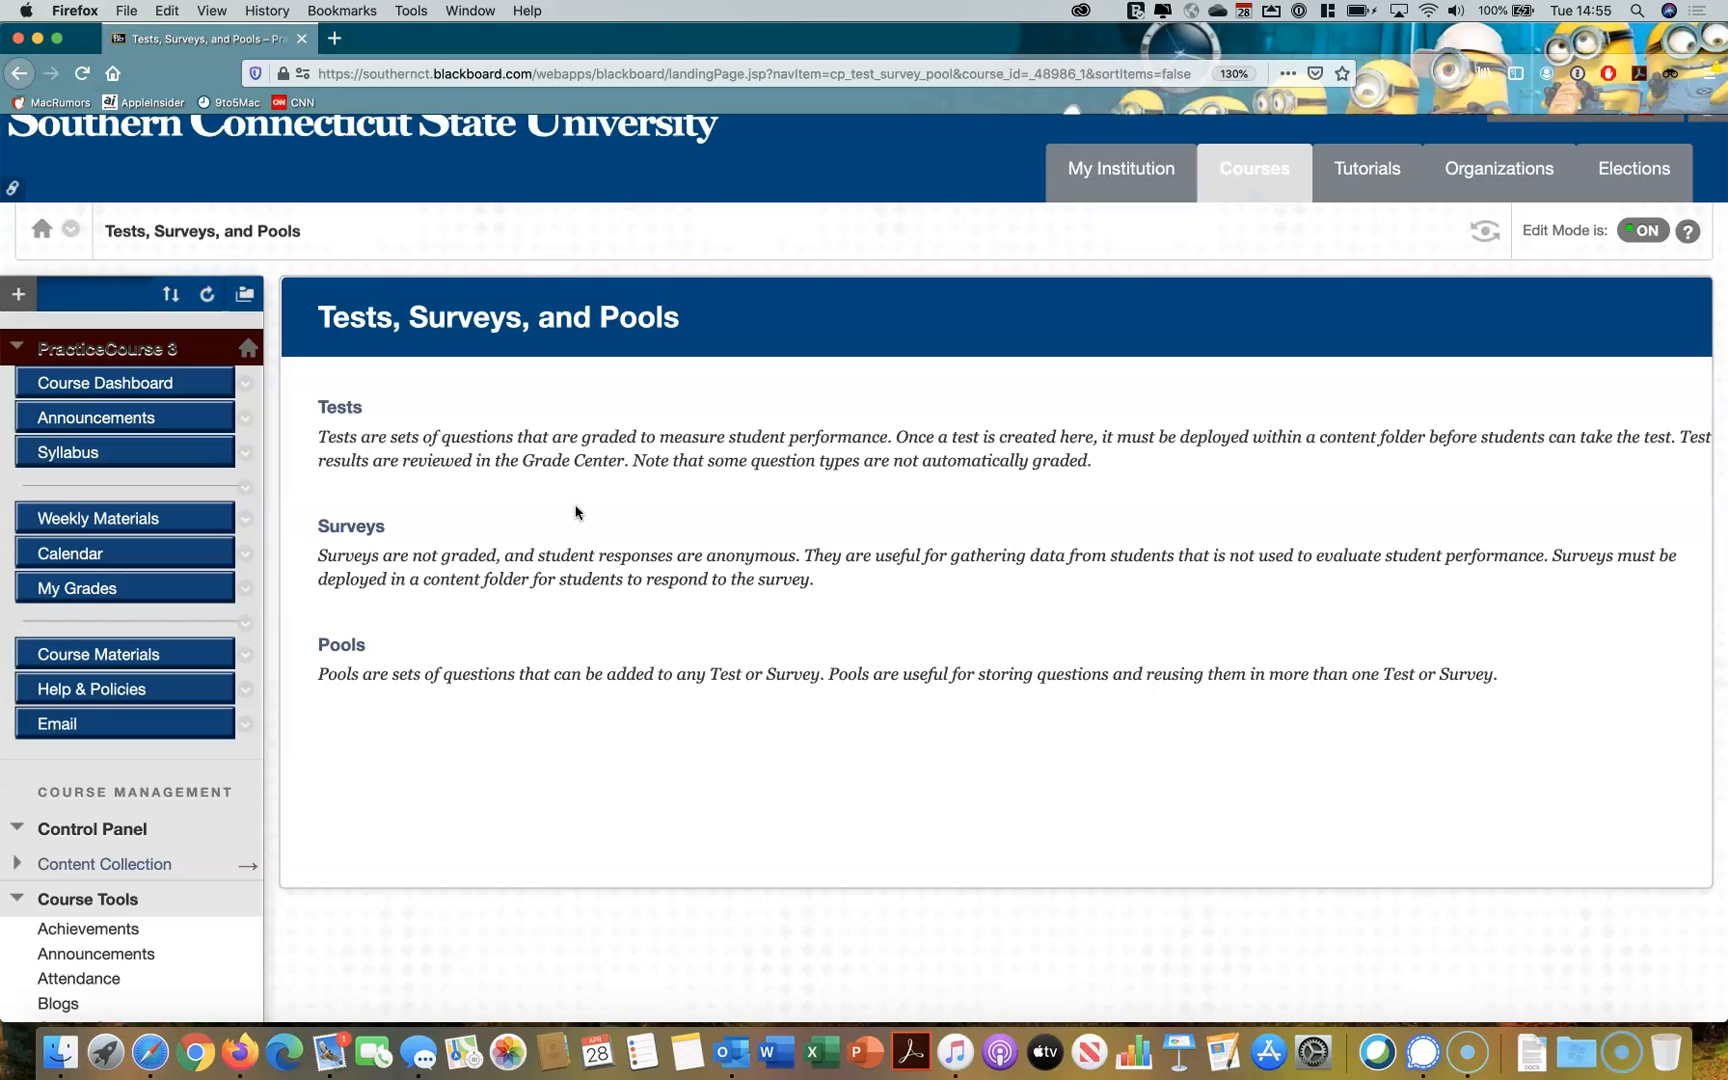
{"action": "scroll", "coordinate": [575, 512], "scroll_direction": "down", "scroll_amount": 1}
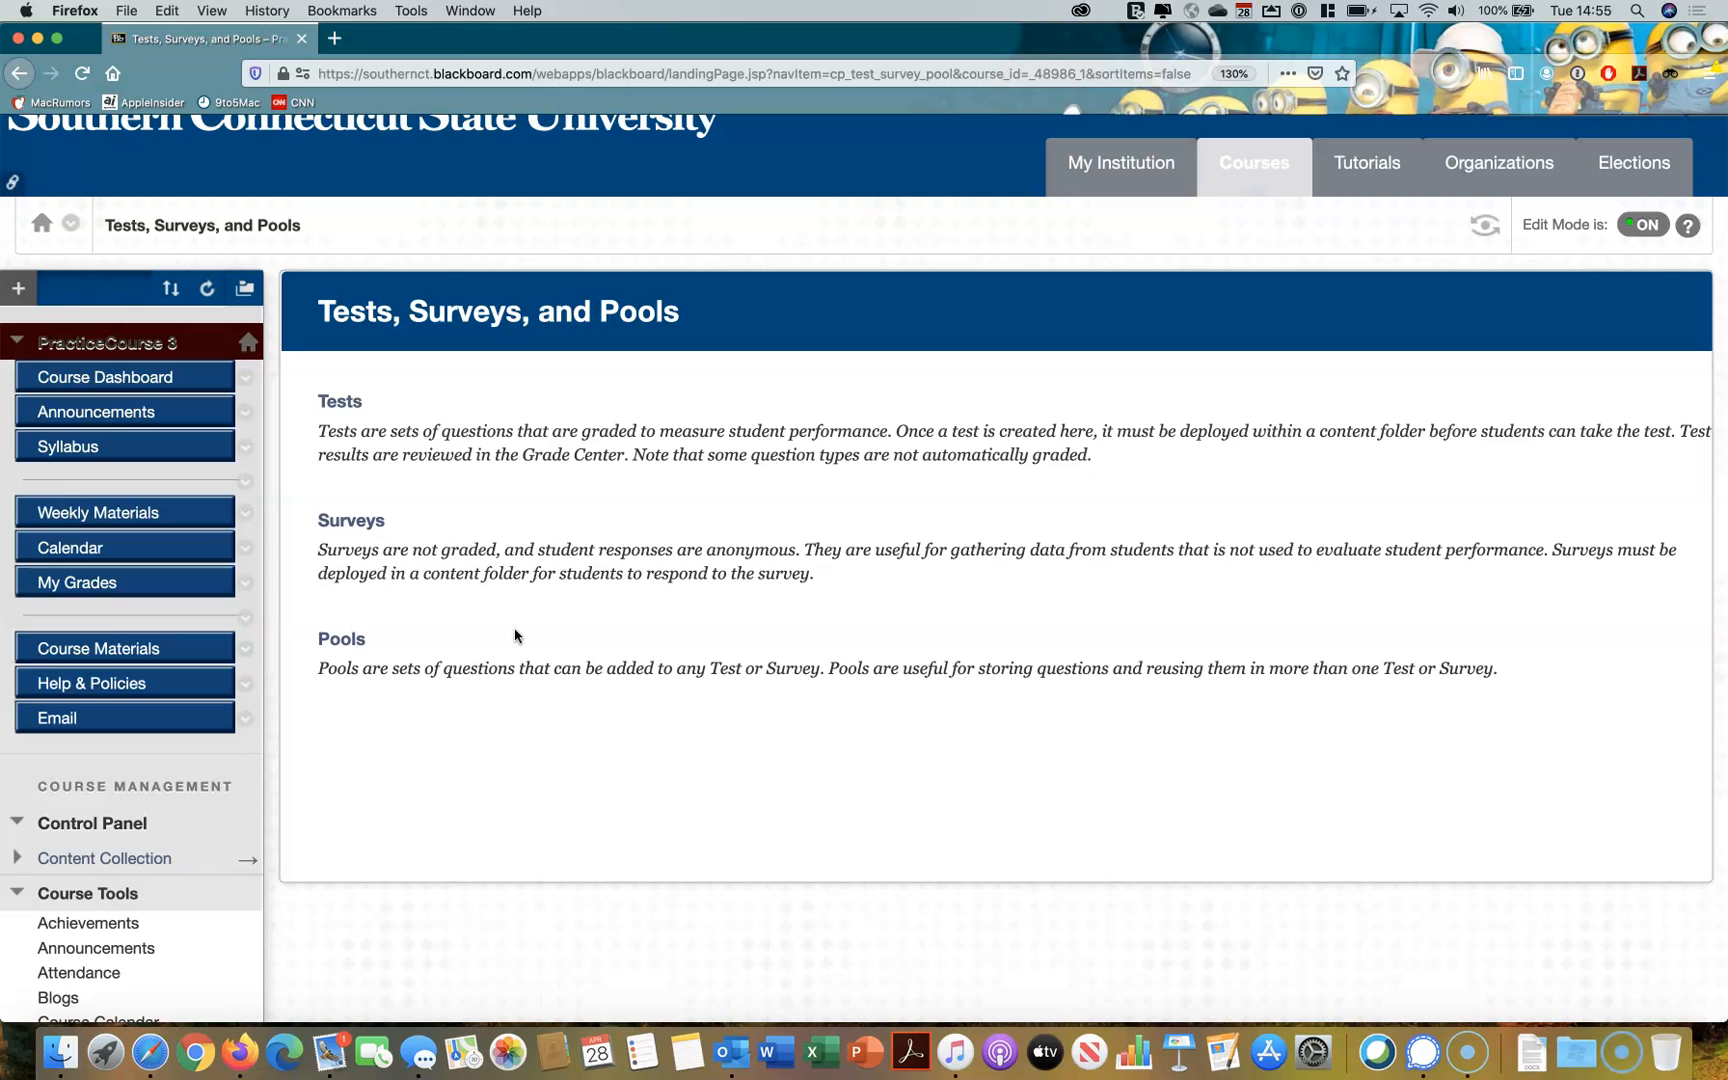
{"action": "scroll", "coordinate": [517, 633], "scroll_direction": "up", "scroll_amount": 2}
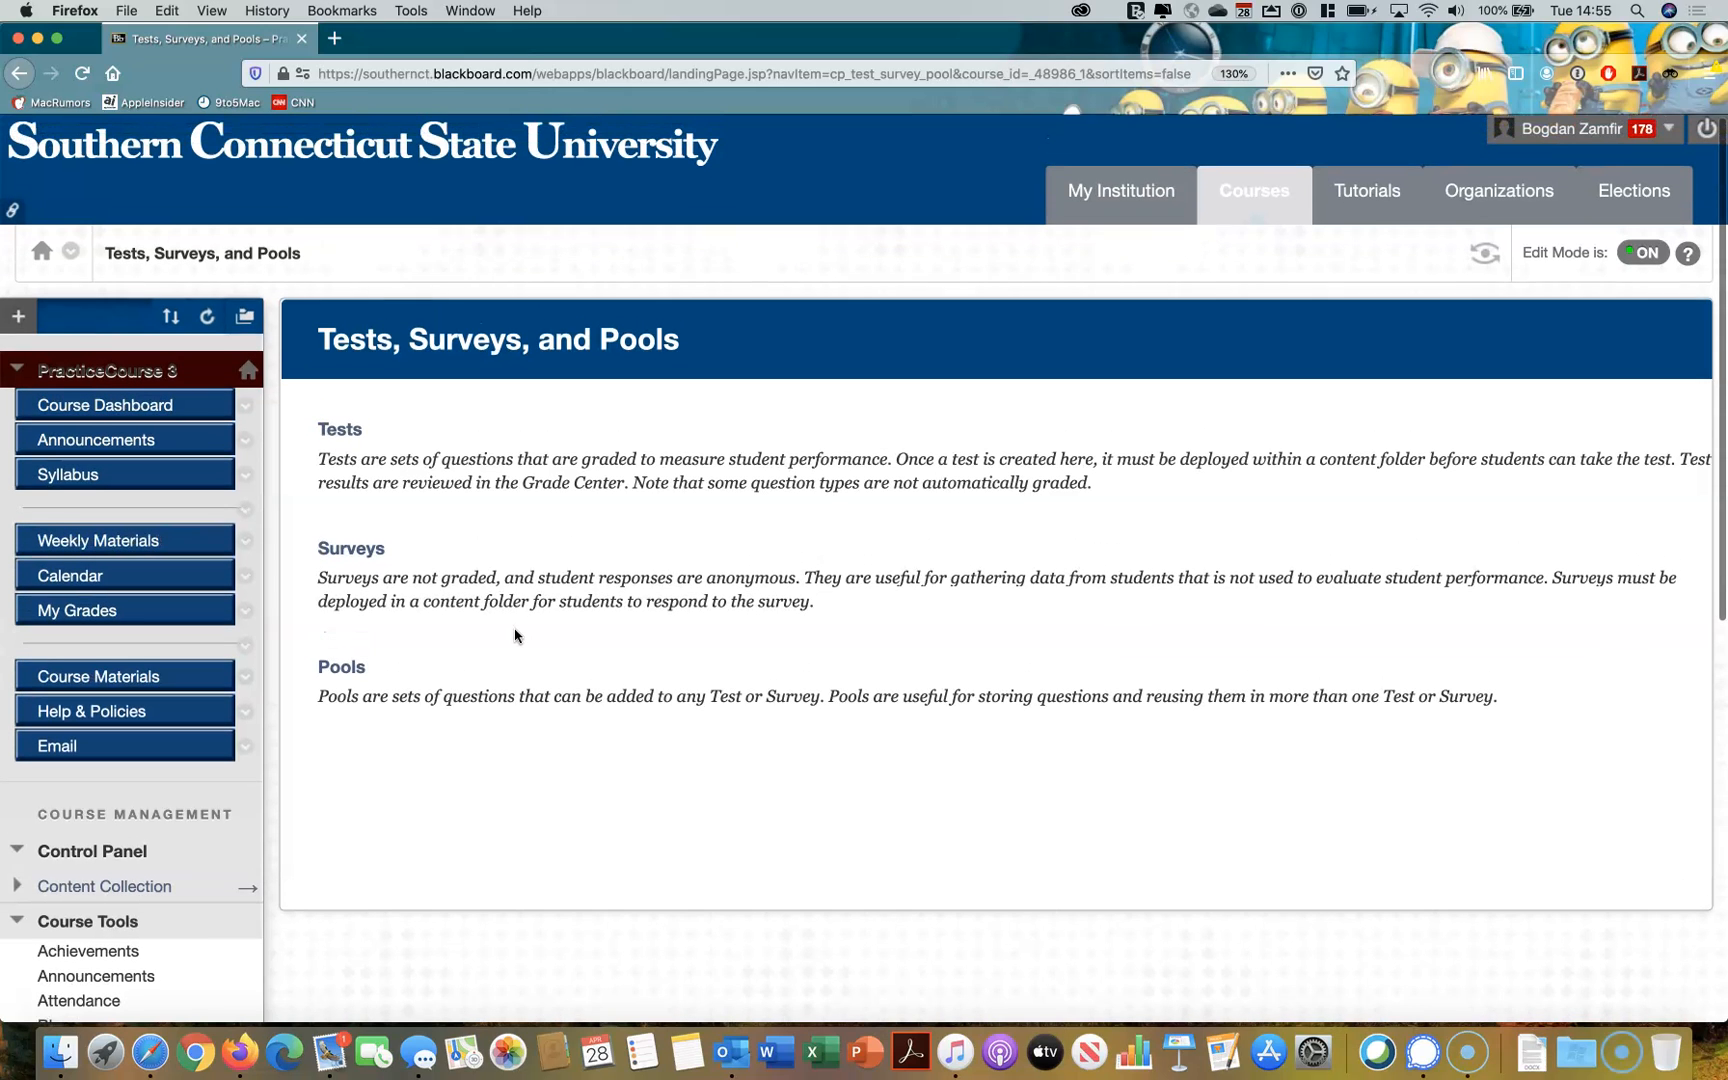
{"action": "left_click", "coordinate": [340, 432]}
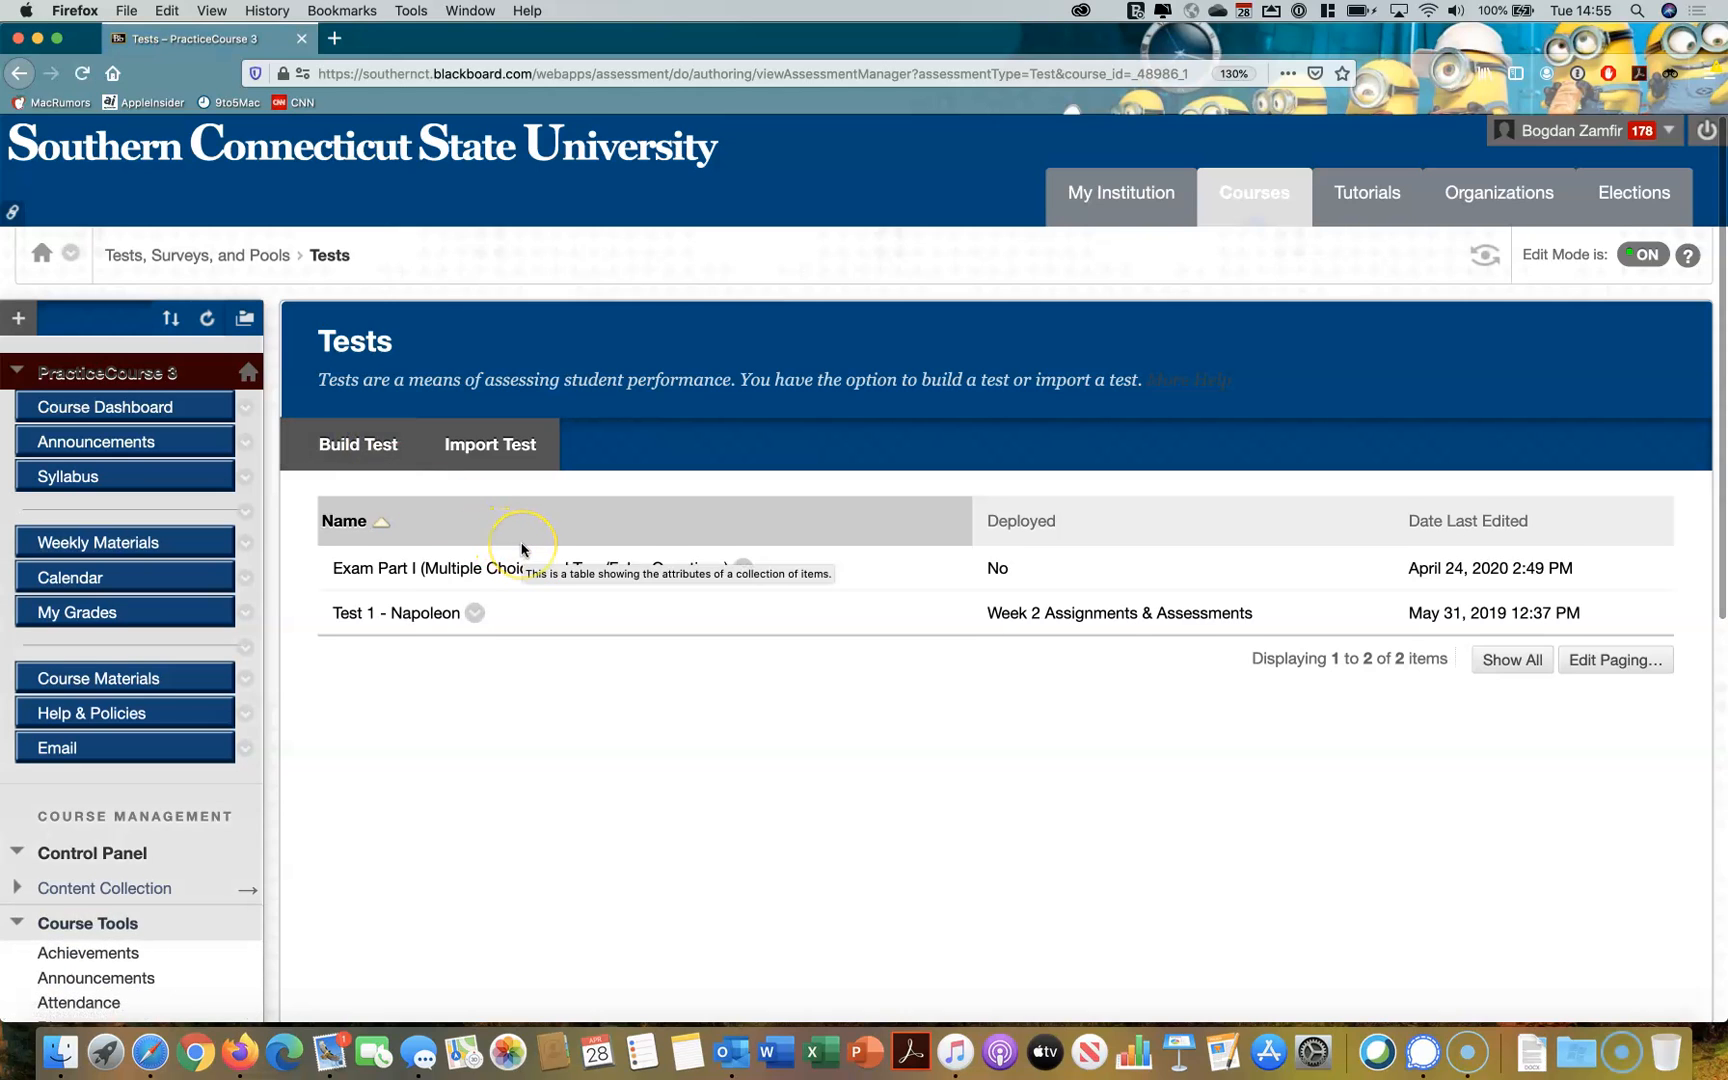
Start building a new test and name it "Test"
{"action": "scroll", "coordinate": [521, 548], "scroll_direction": "down", "scroll_amount": 2}
{"action": "scroll", "coordinate": [521, 548], "scroll_direction": "down", "scroll_amount": 1}
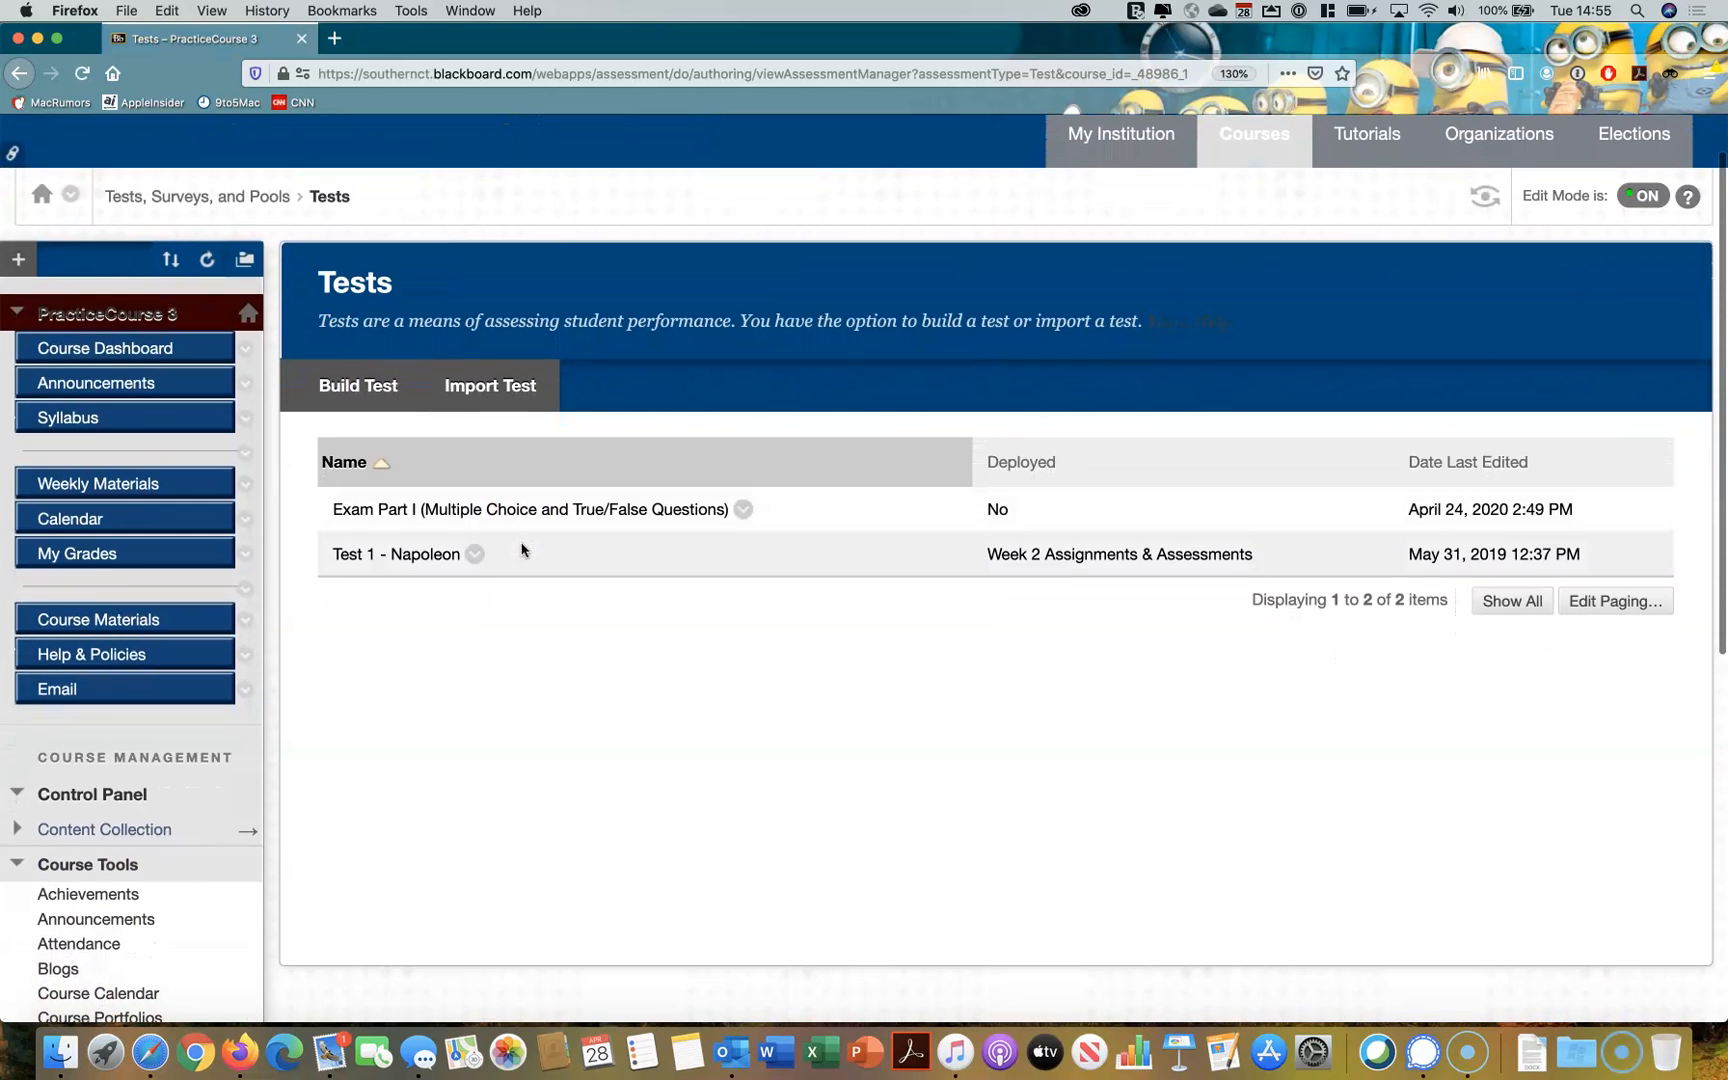
{"action": "left_click", "coordinate": [379, 395]}
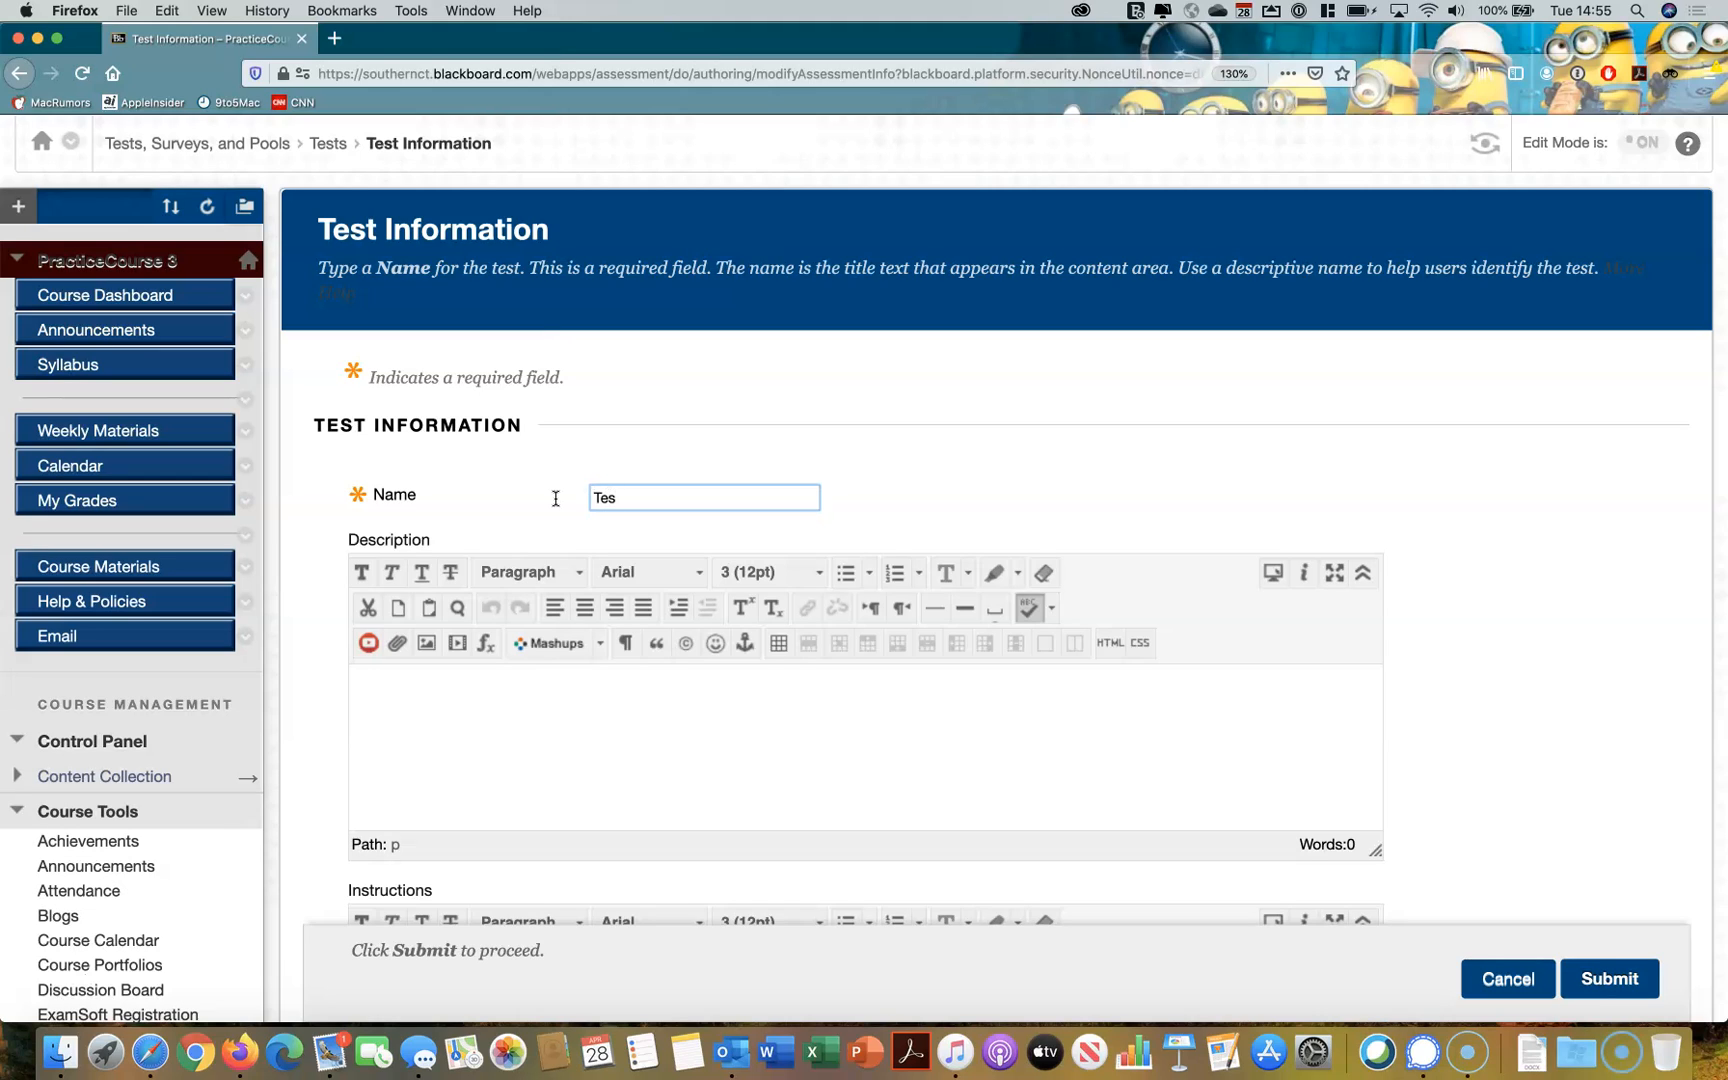
{"action": "left_click", "coordinate": [605, 503]}
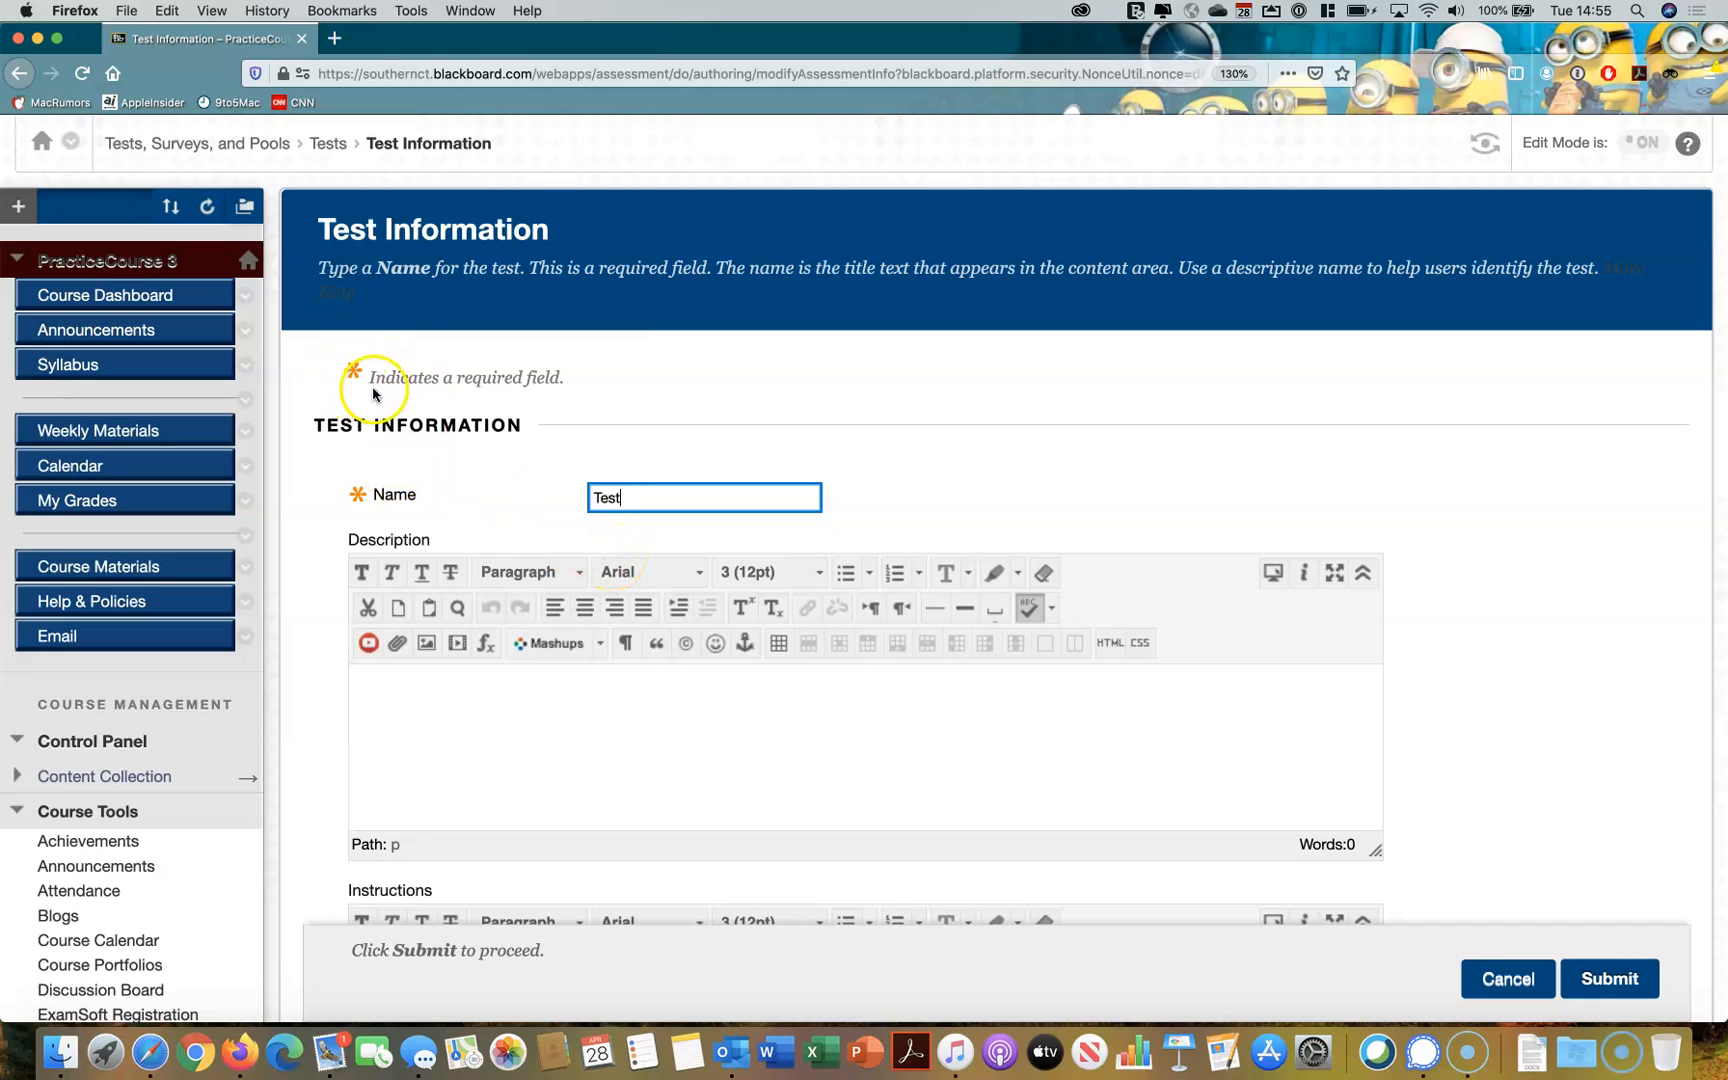
Enter "This is an example test" as the test's description
{"action": "scroll", "coordinate": [423, 454], "scroll_direction": "down", "scroll_amount": 1}
{"action": "scroll", "coordinate": [423, 454], "scroll_direction": "down", "scroll_amount": 1}
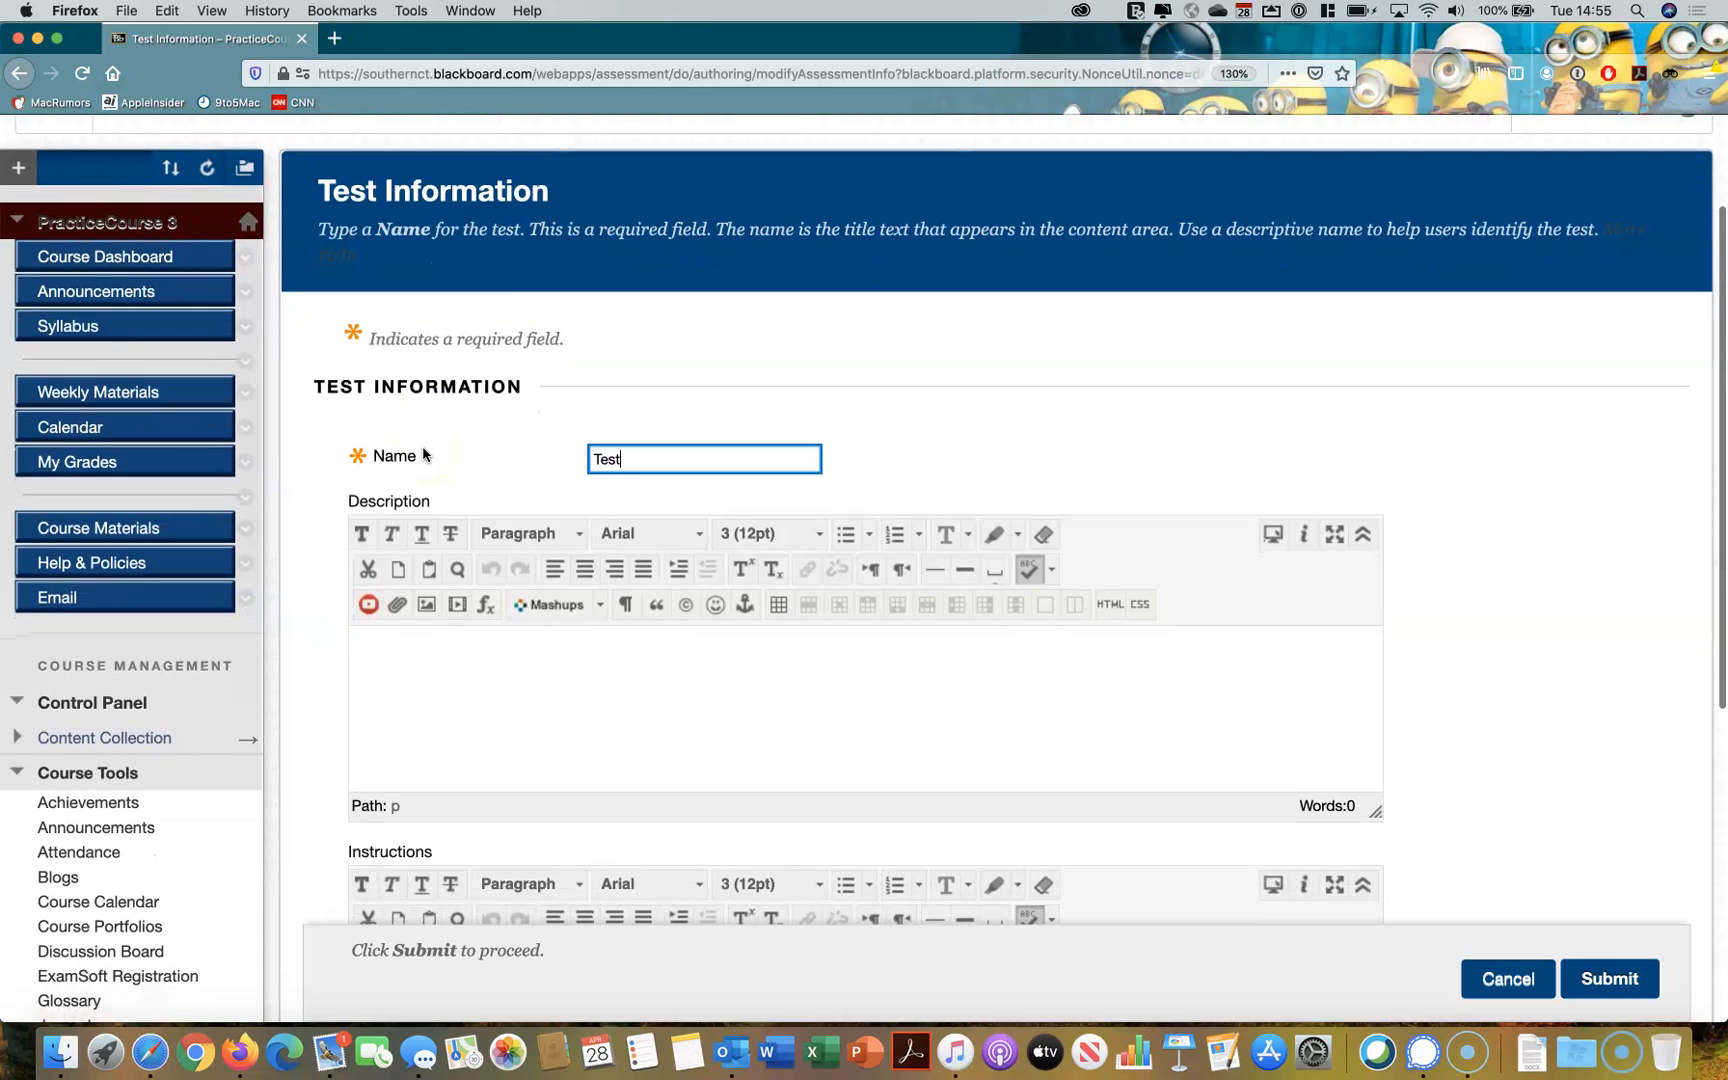
{"action": "left_click", "coordinate": [431, 653]}
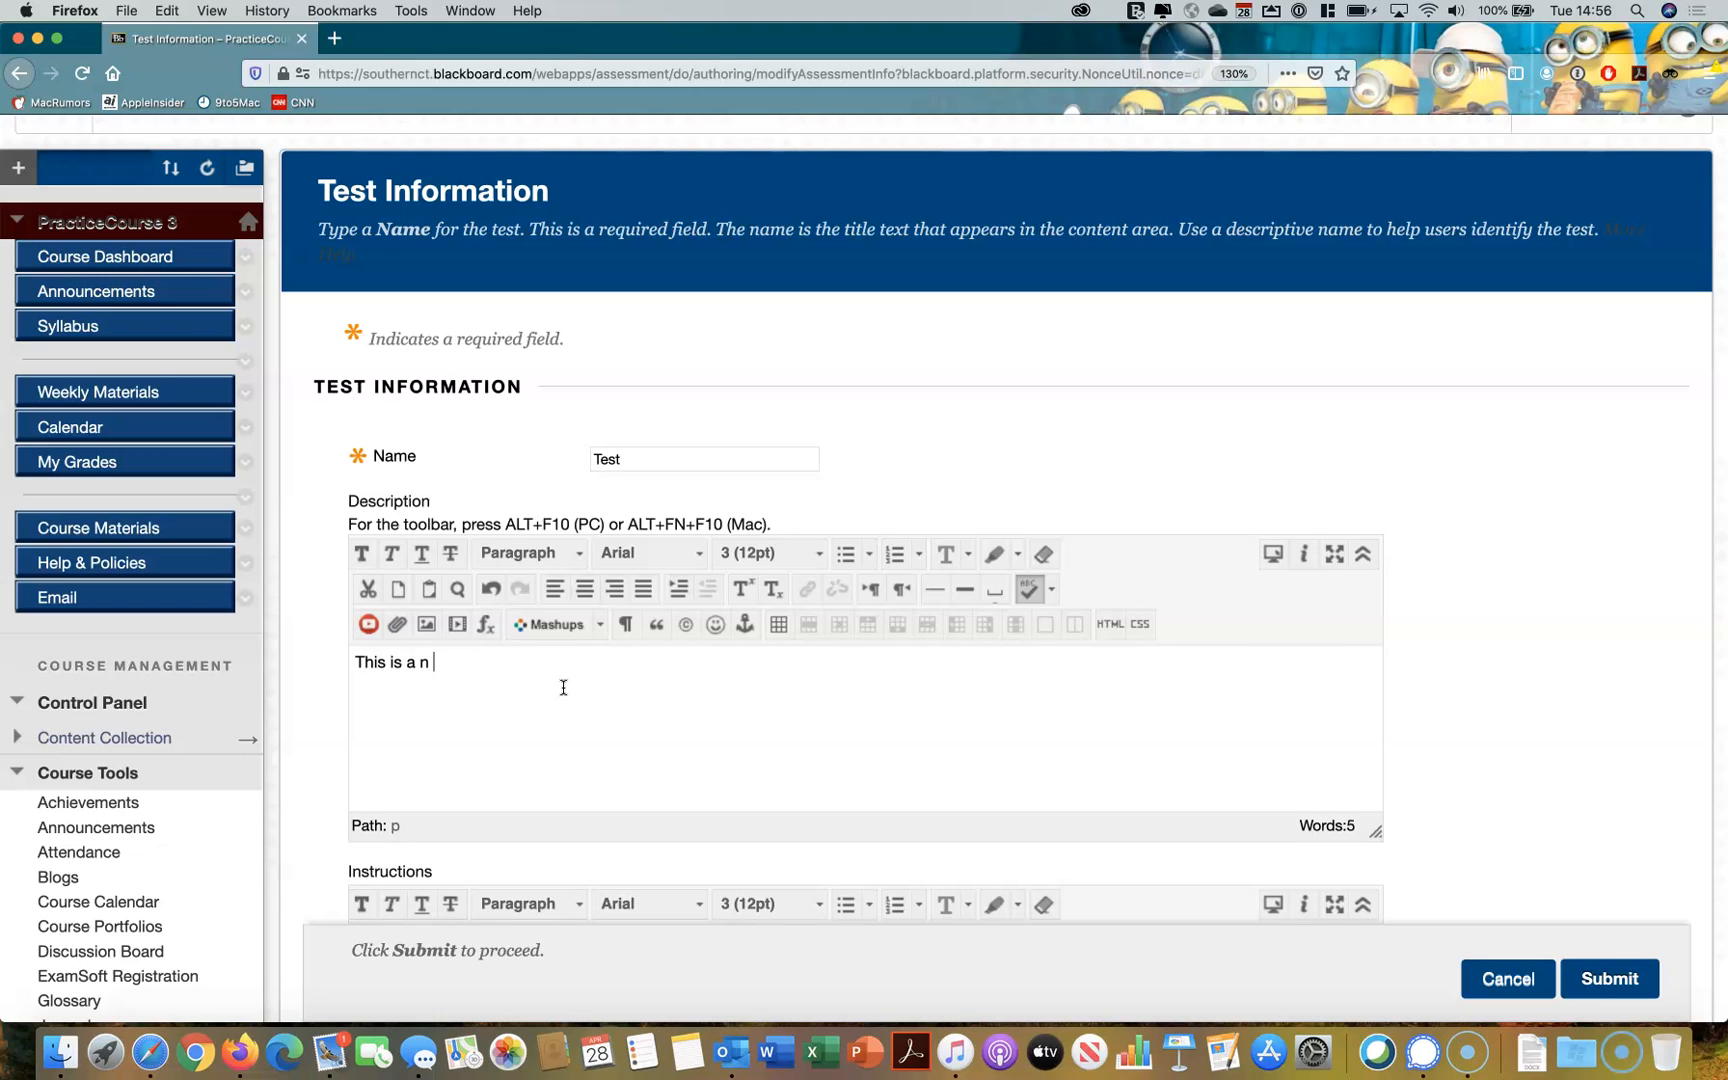
{"action": "type", "text": "This is an example test"}
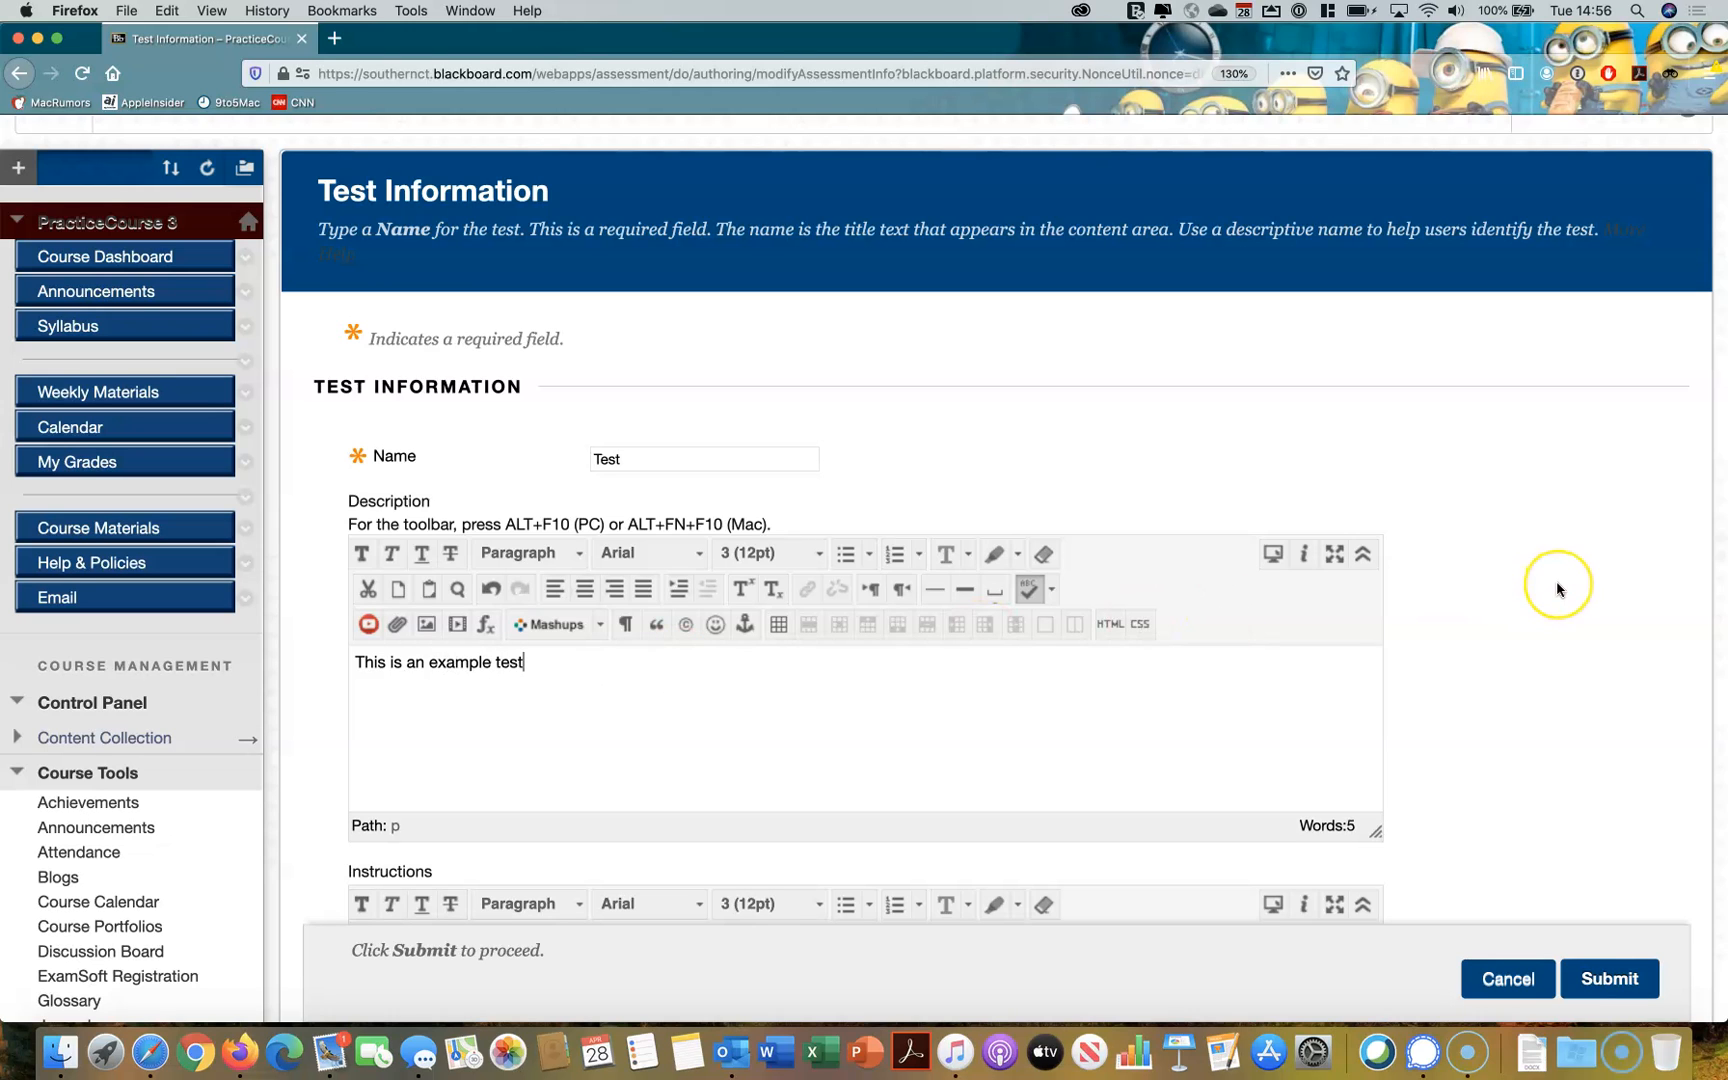
Enter the instructions "please answer all the questions. you will have 60 minutes." and submit the test information
{"action": "scroll", "coordinate": [1555, 586], "scroll_direction": "down", "scroll_amount": 4}
{"action": "scroll", "coordinate": [1557, 589], "scroll_direction": "down", "scroll_amount": 3}
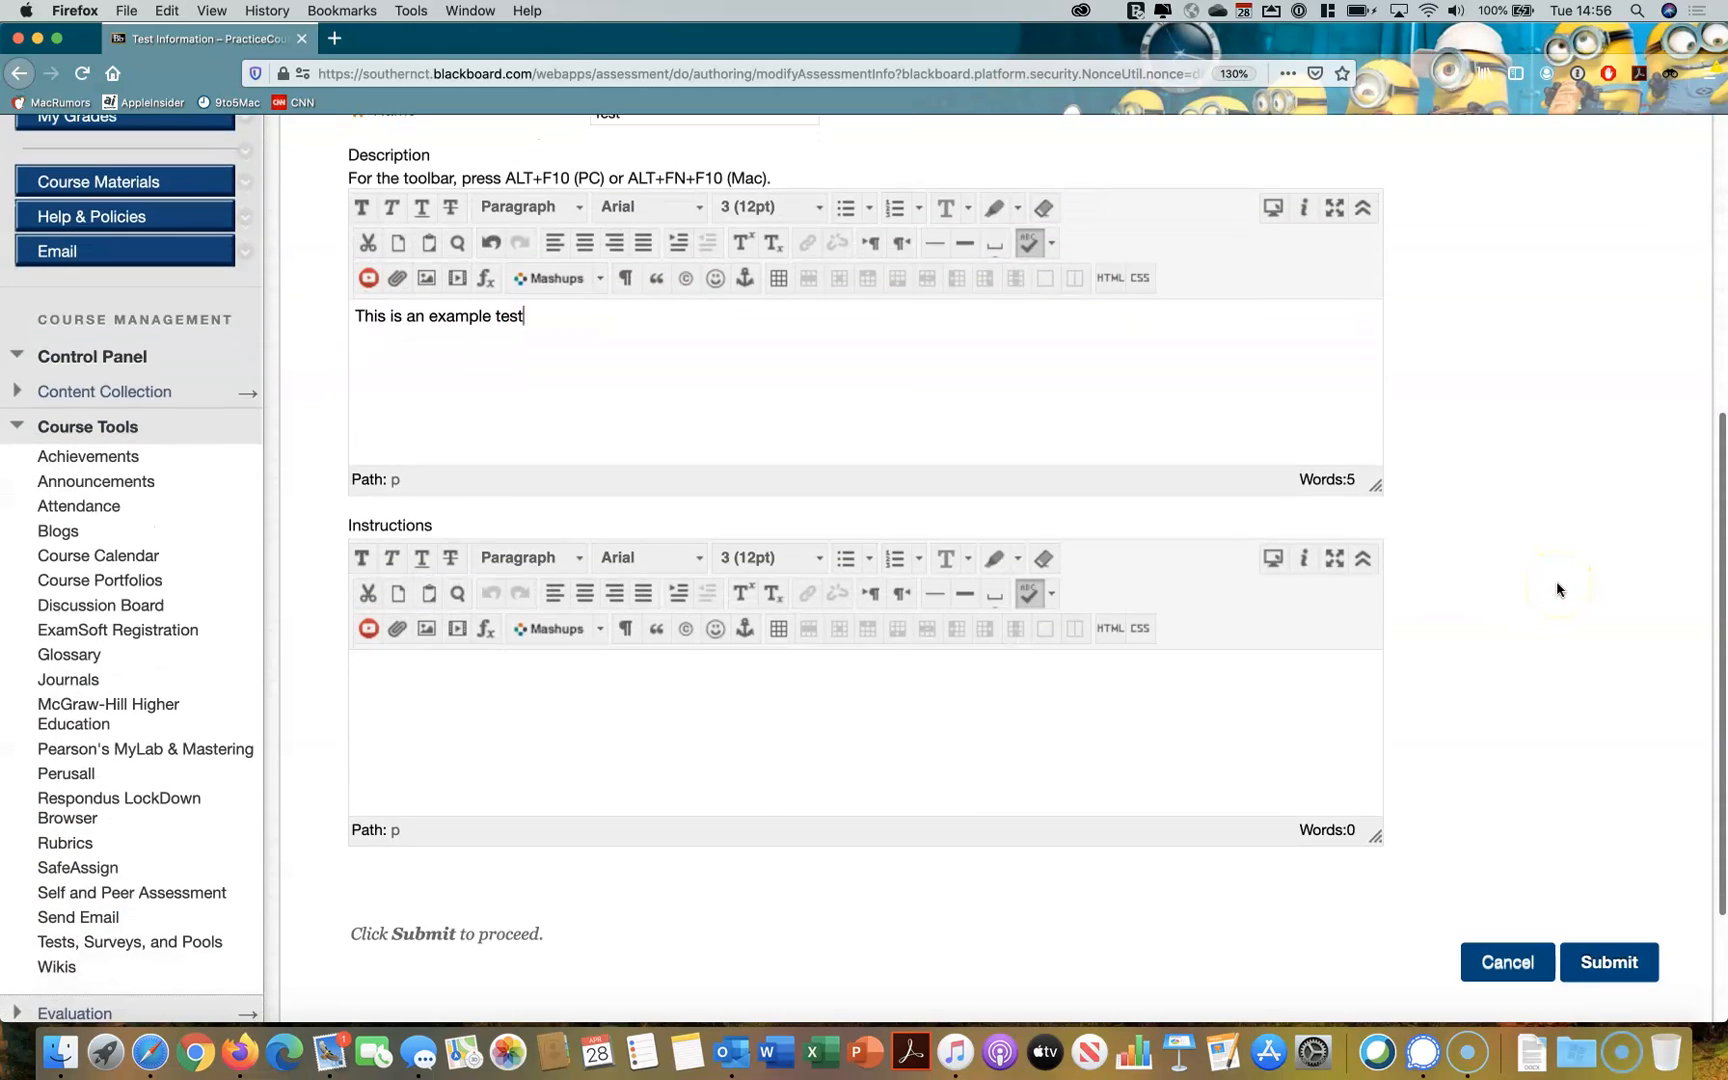
{"action": "left_click", "coordinate": [1275, 680]}
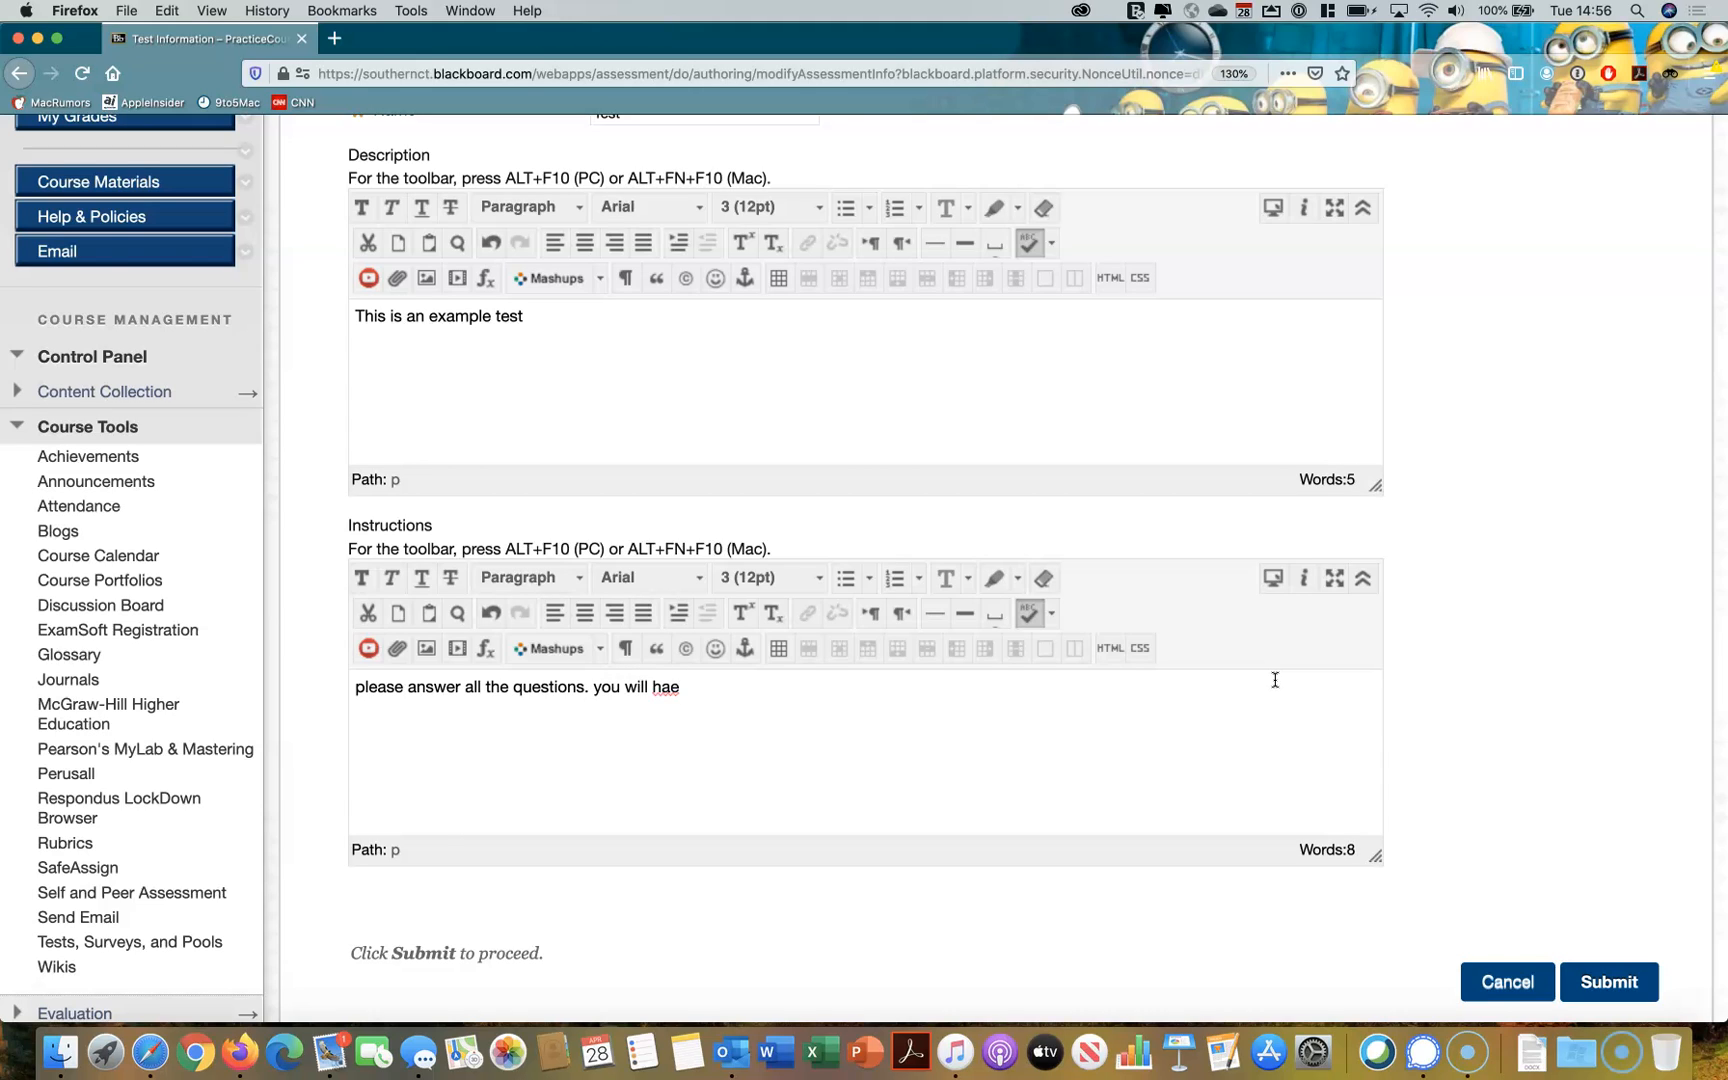
{"action": "type", "text": "inutes."}
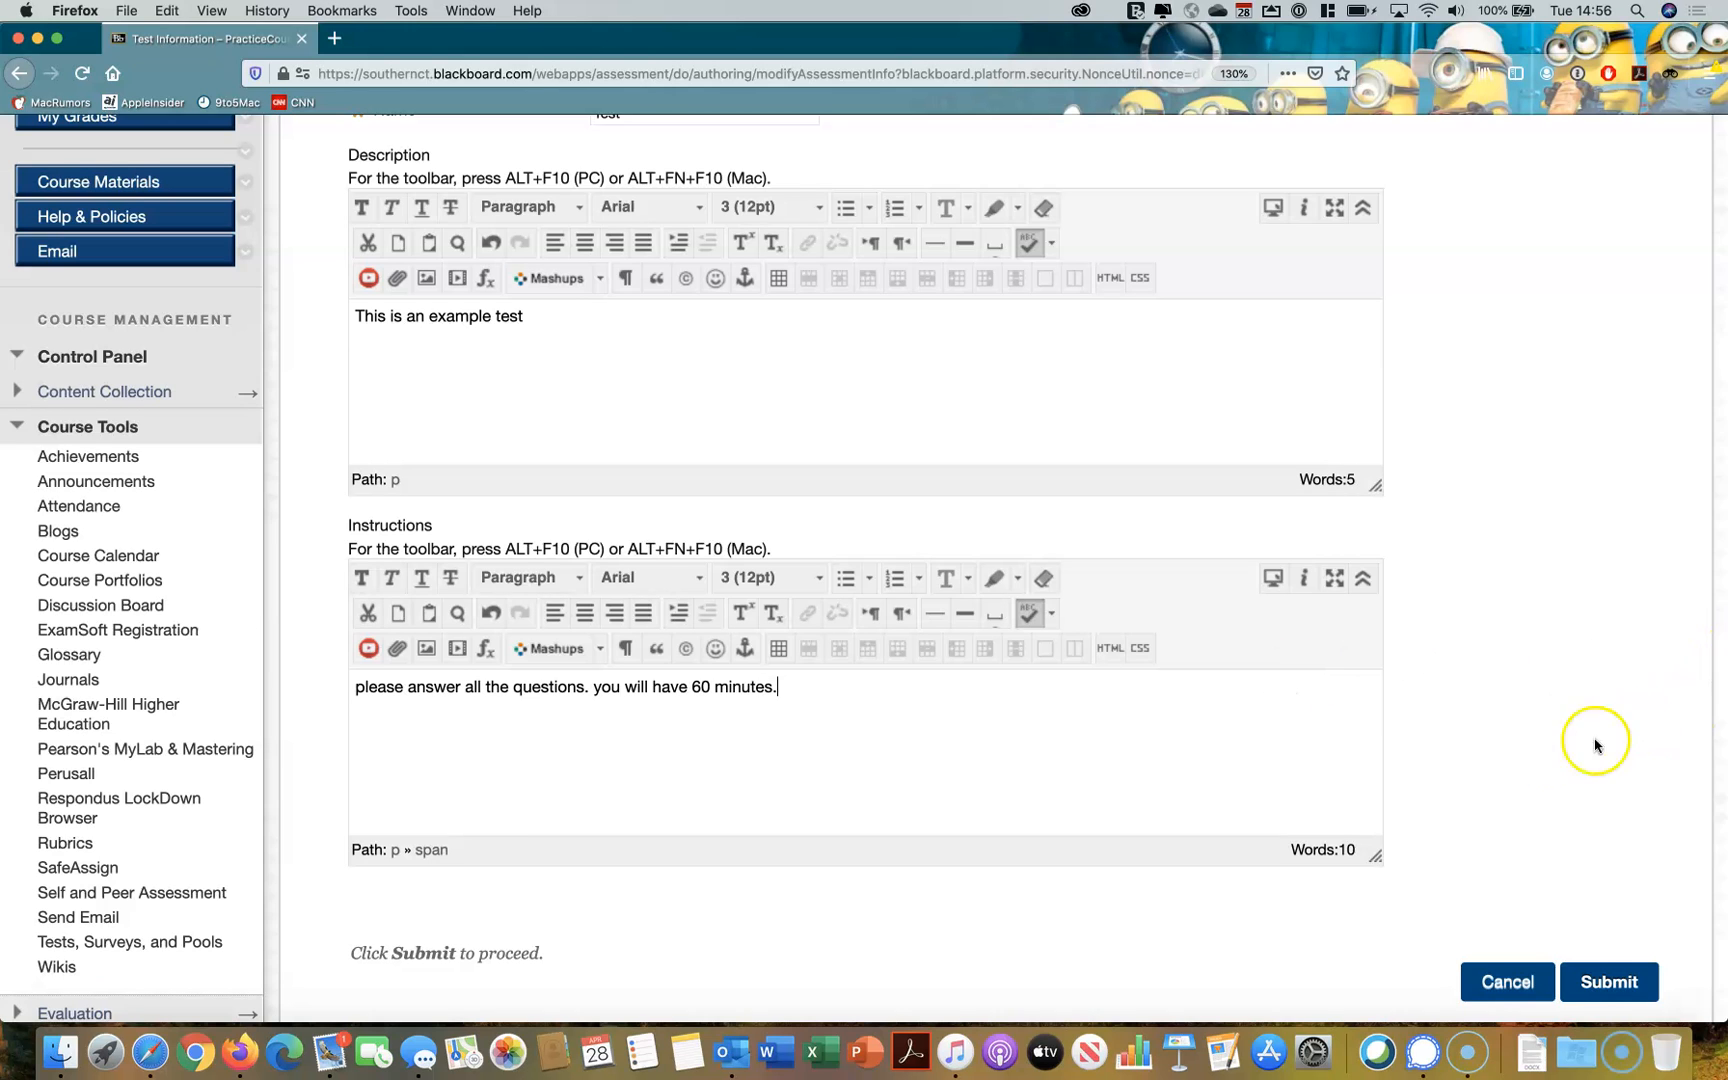
{"action": "scroll", "coordinate": [1543, 748], "scroll_direction": "down", "scroll_amount": 3}
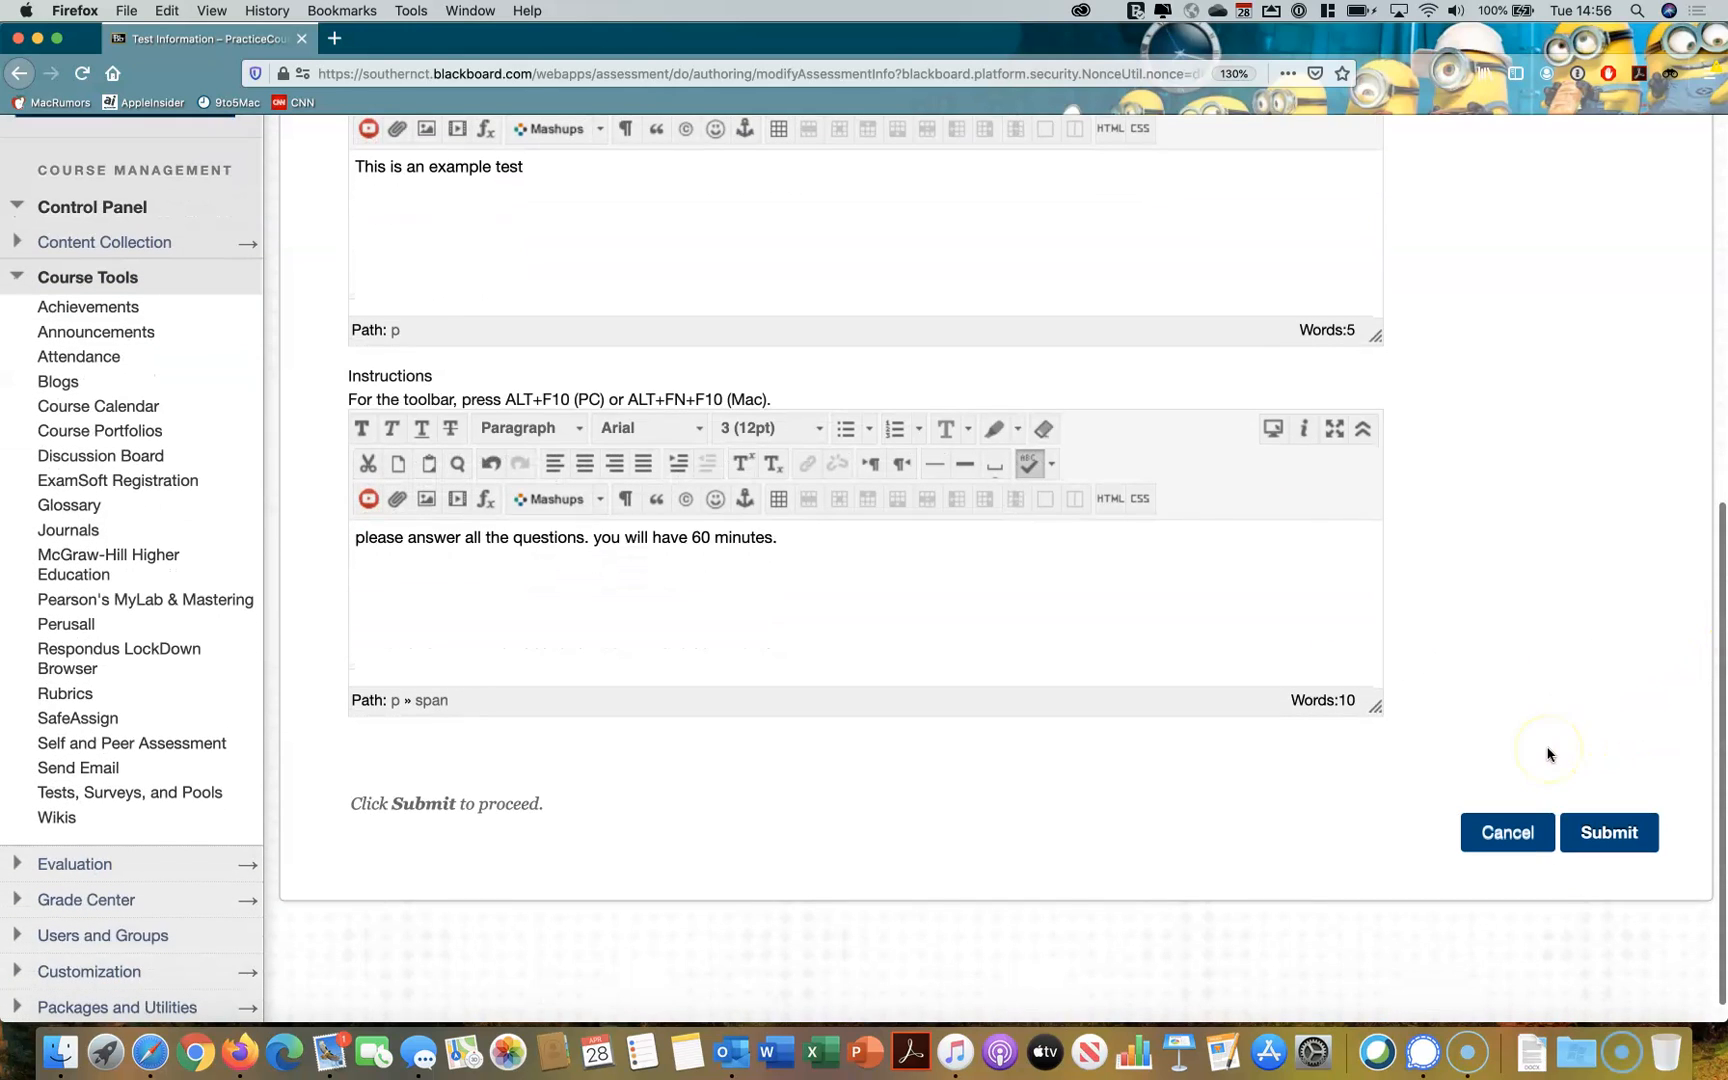
{"action": "left_click", "coordinate": [1611, 835]}
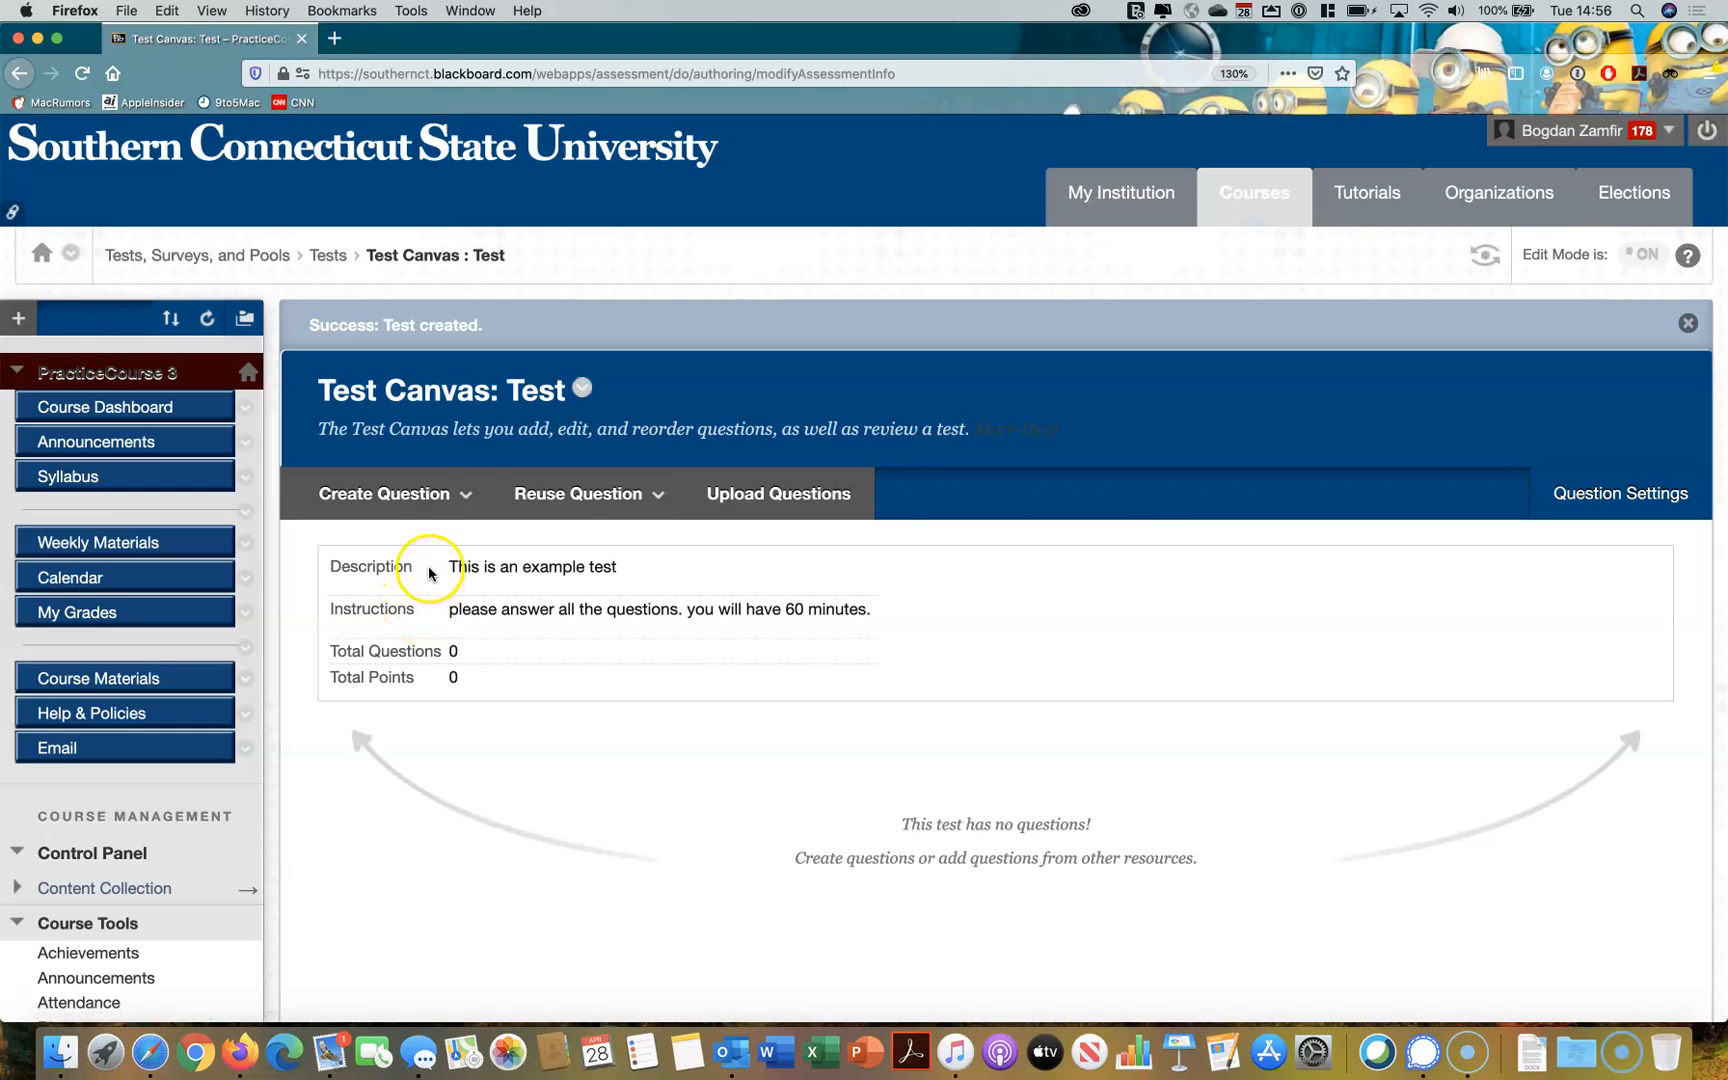
Look through the available question types and create a Multiple Choice question in the test
{"action": "left_click", "coordinate": [428, 497]}
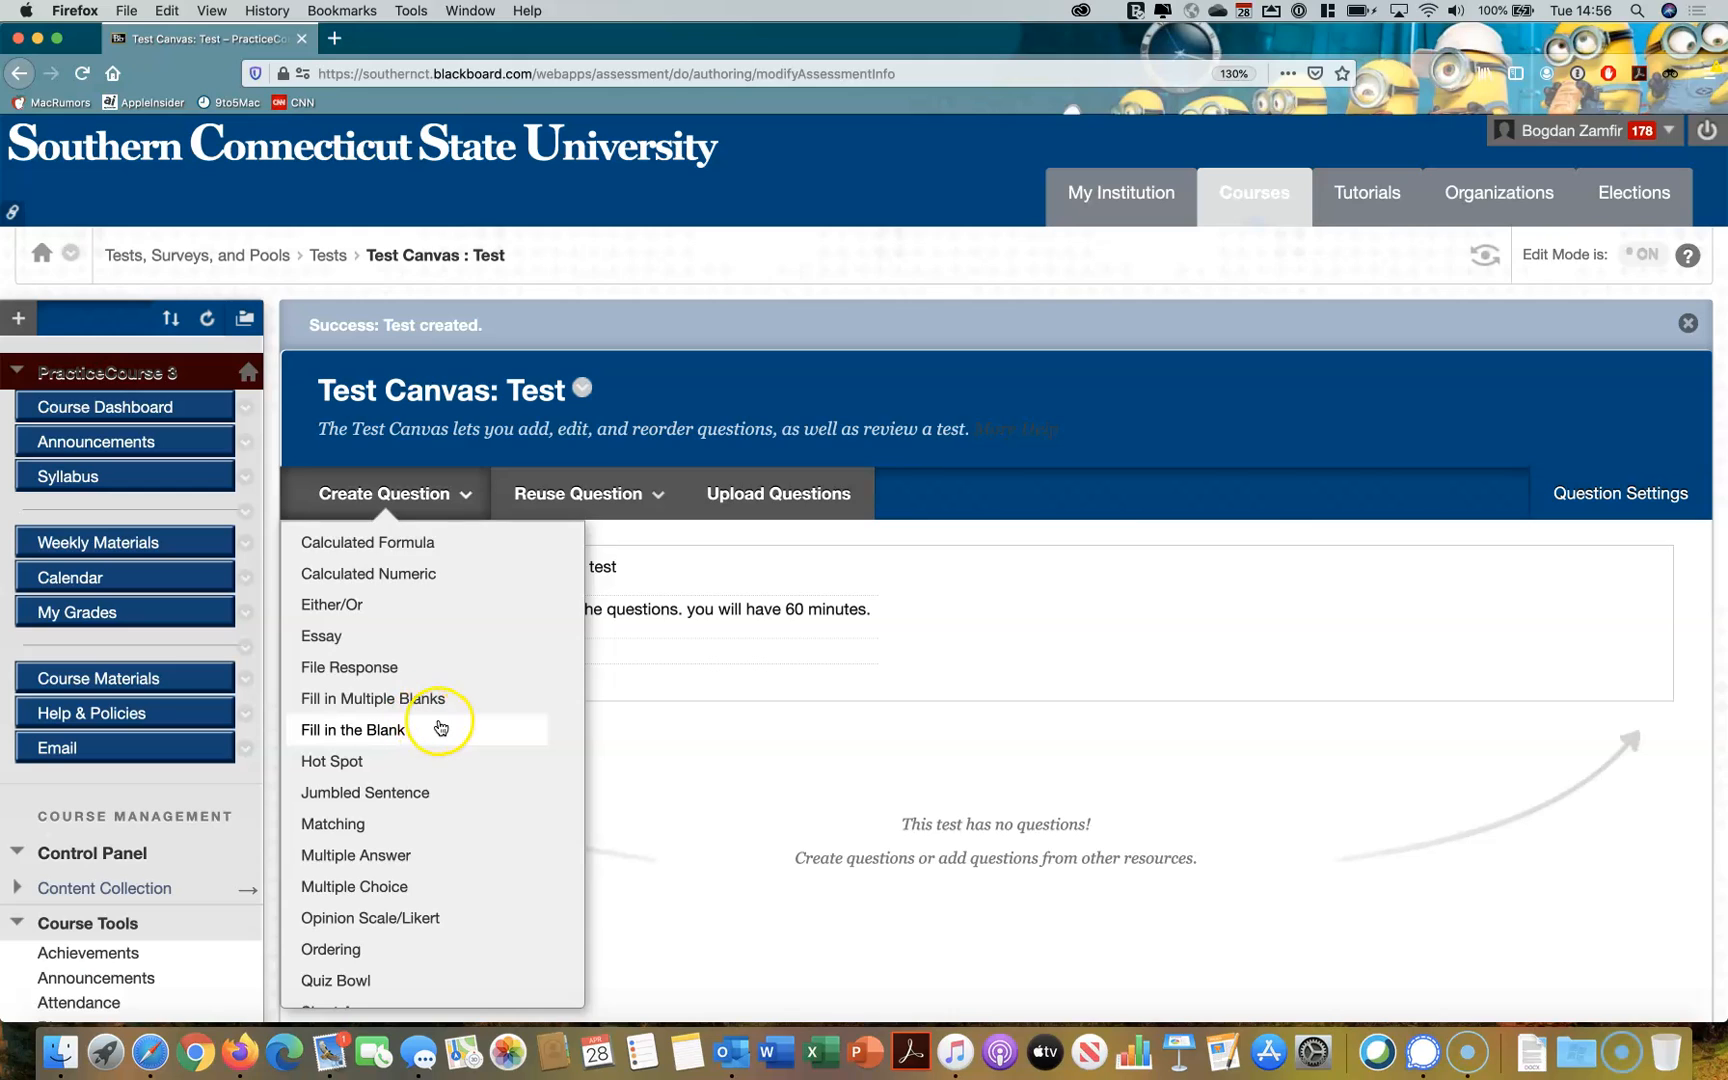
{"action": "scroll", "coordinate": [441, 727], "scroll_direction": "down", "scroll_amount": 2}
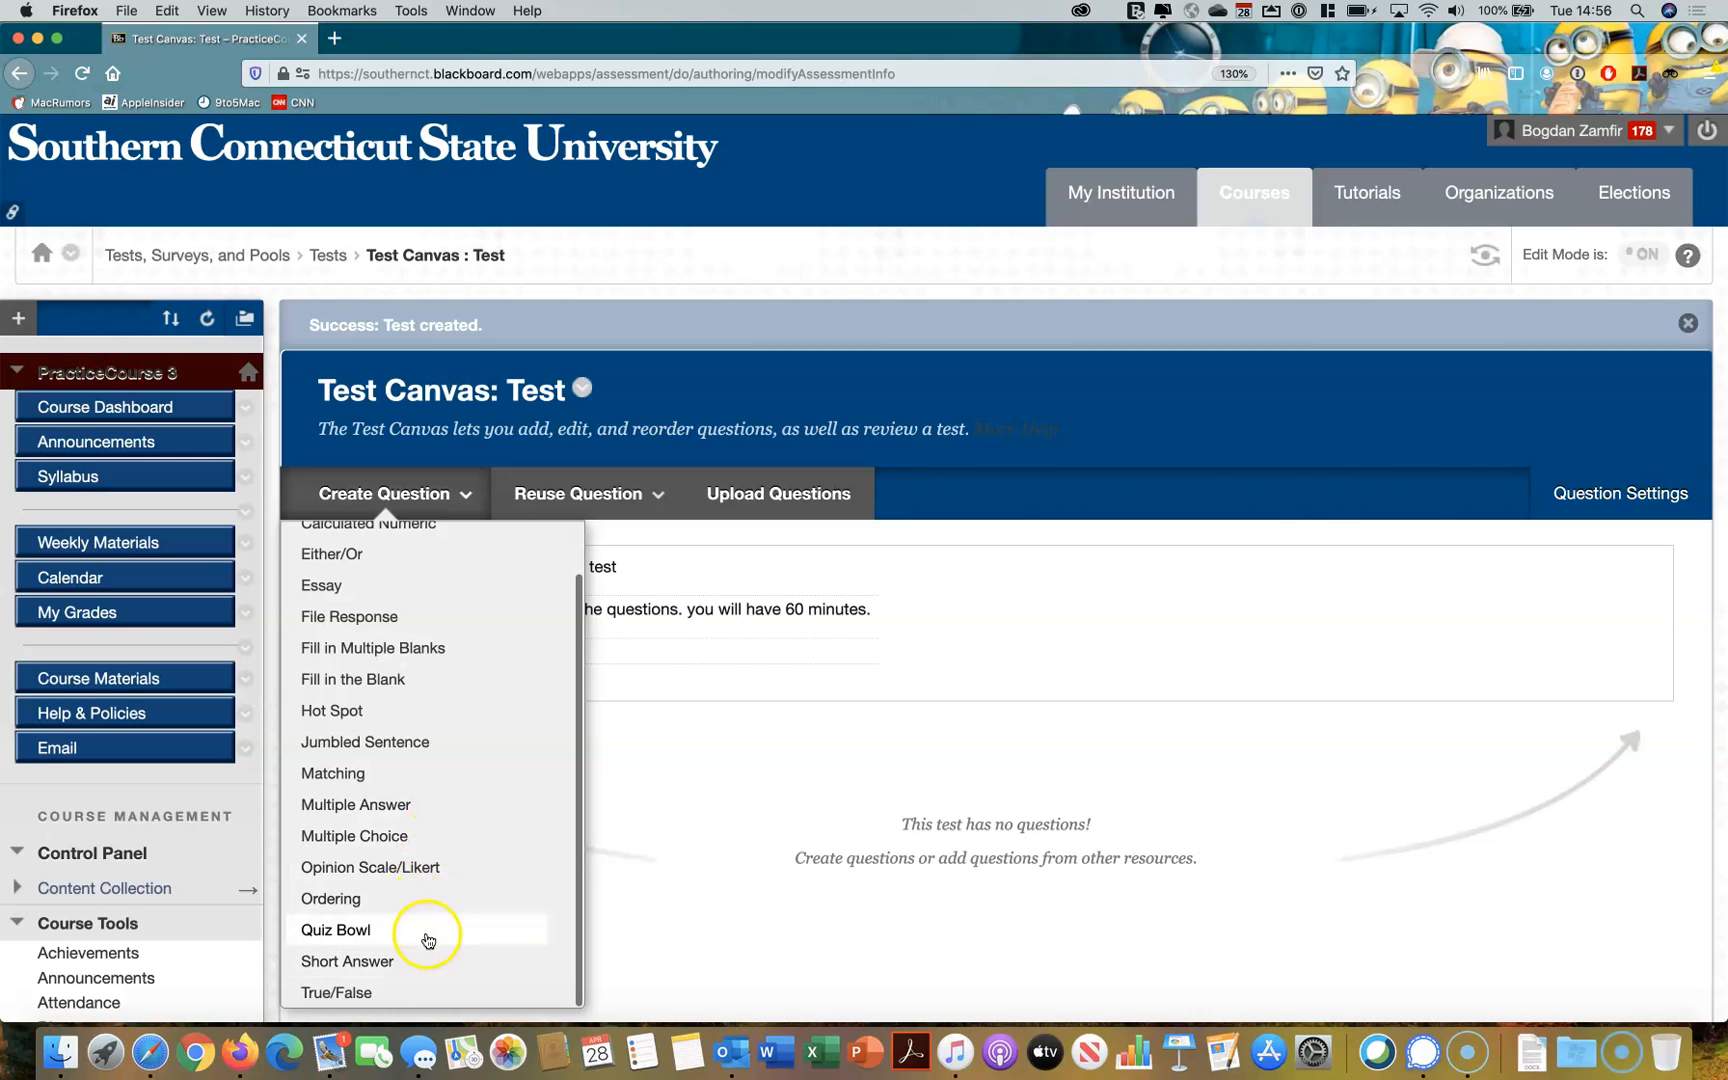
{"action": "scroll", "coordinate": [446, 853], "scroll_direction": "up", "scroll_amount": 2}
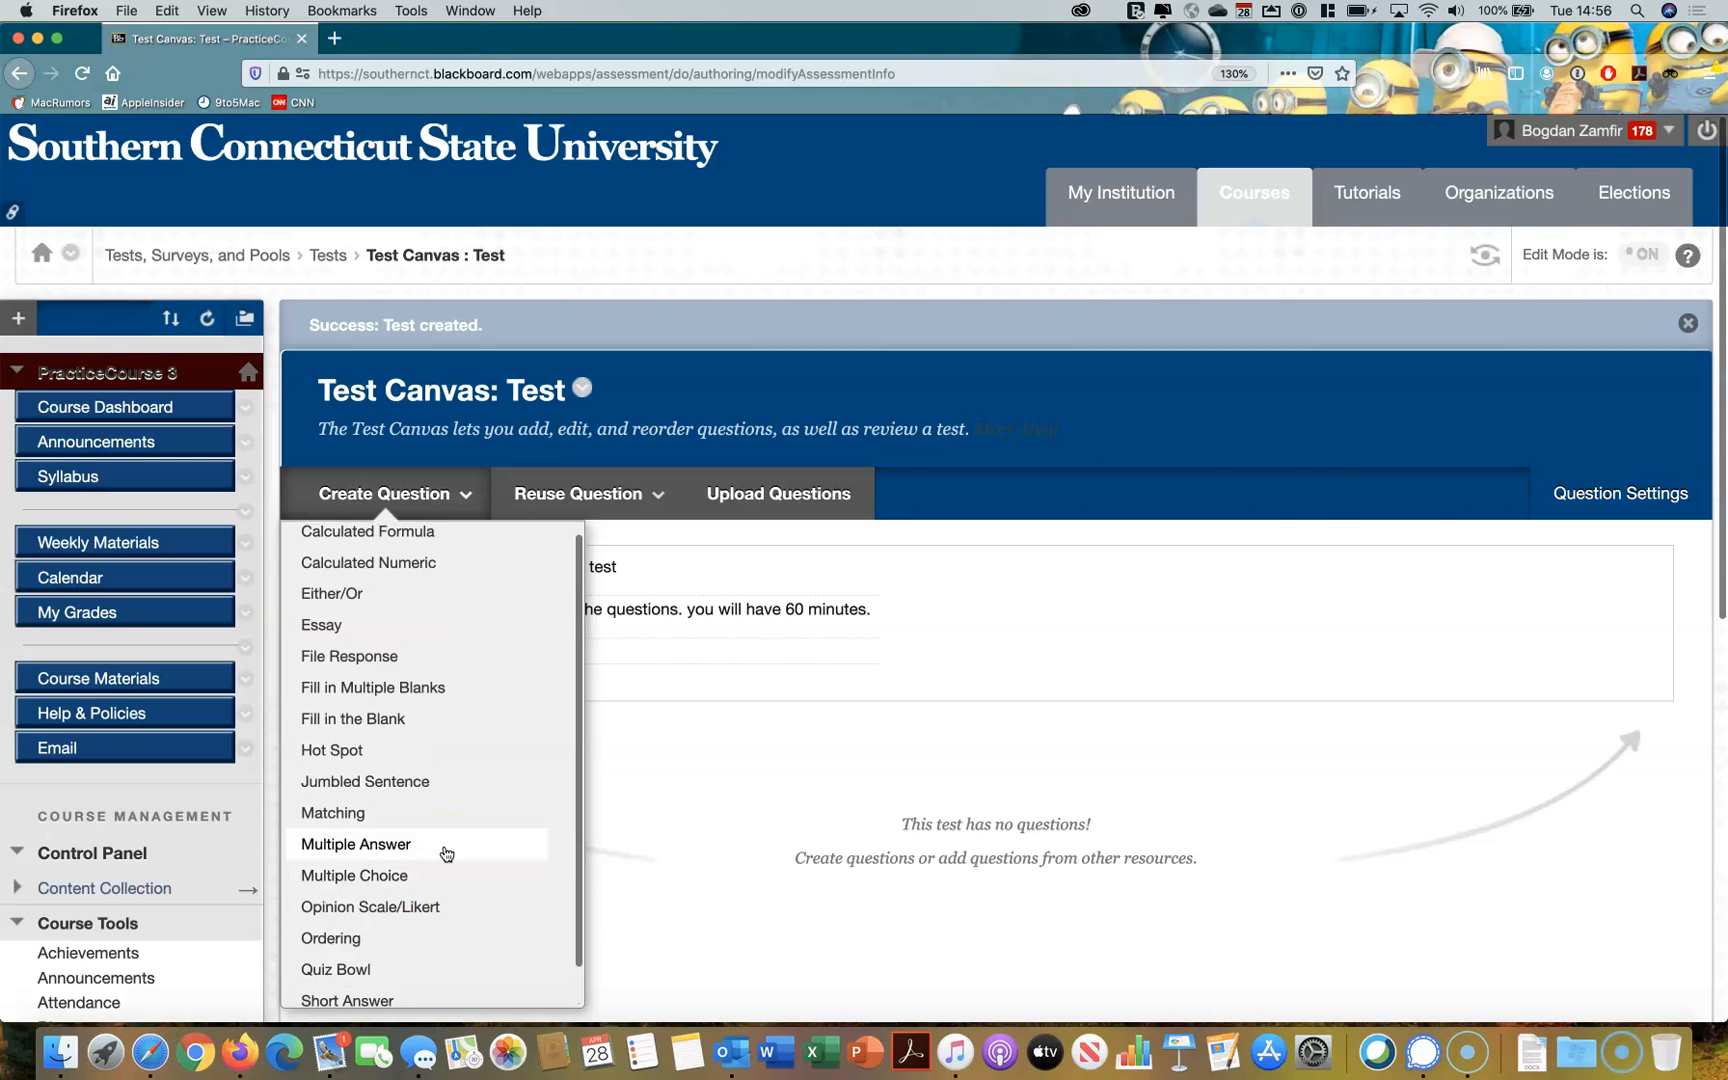
{"action": "scroll", "coordinate": [446, 853], "scroll_direction": "up", "scroll_amount": 1}
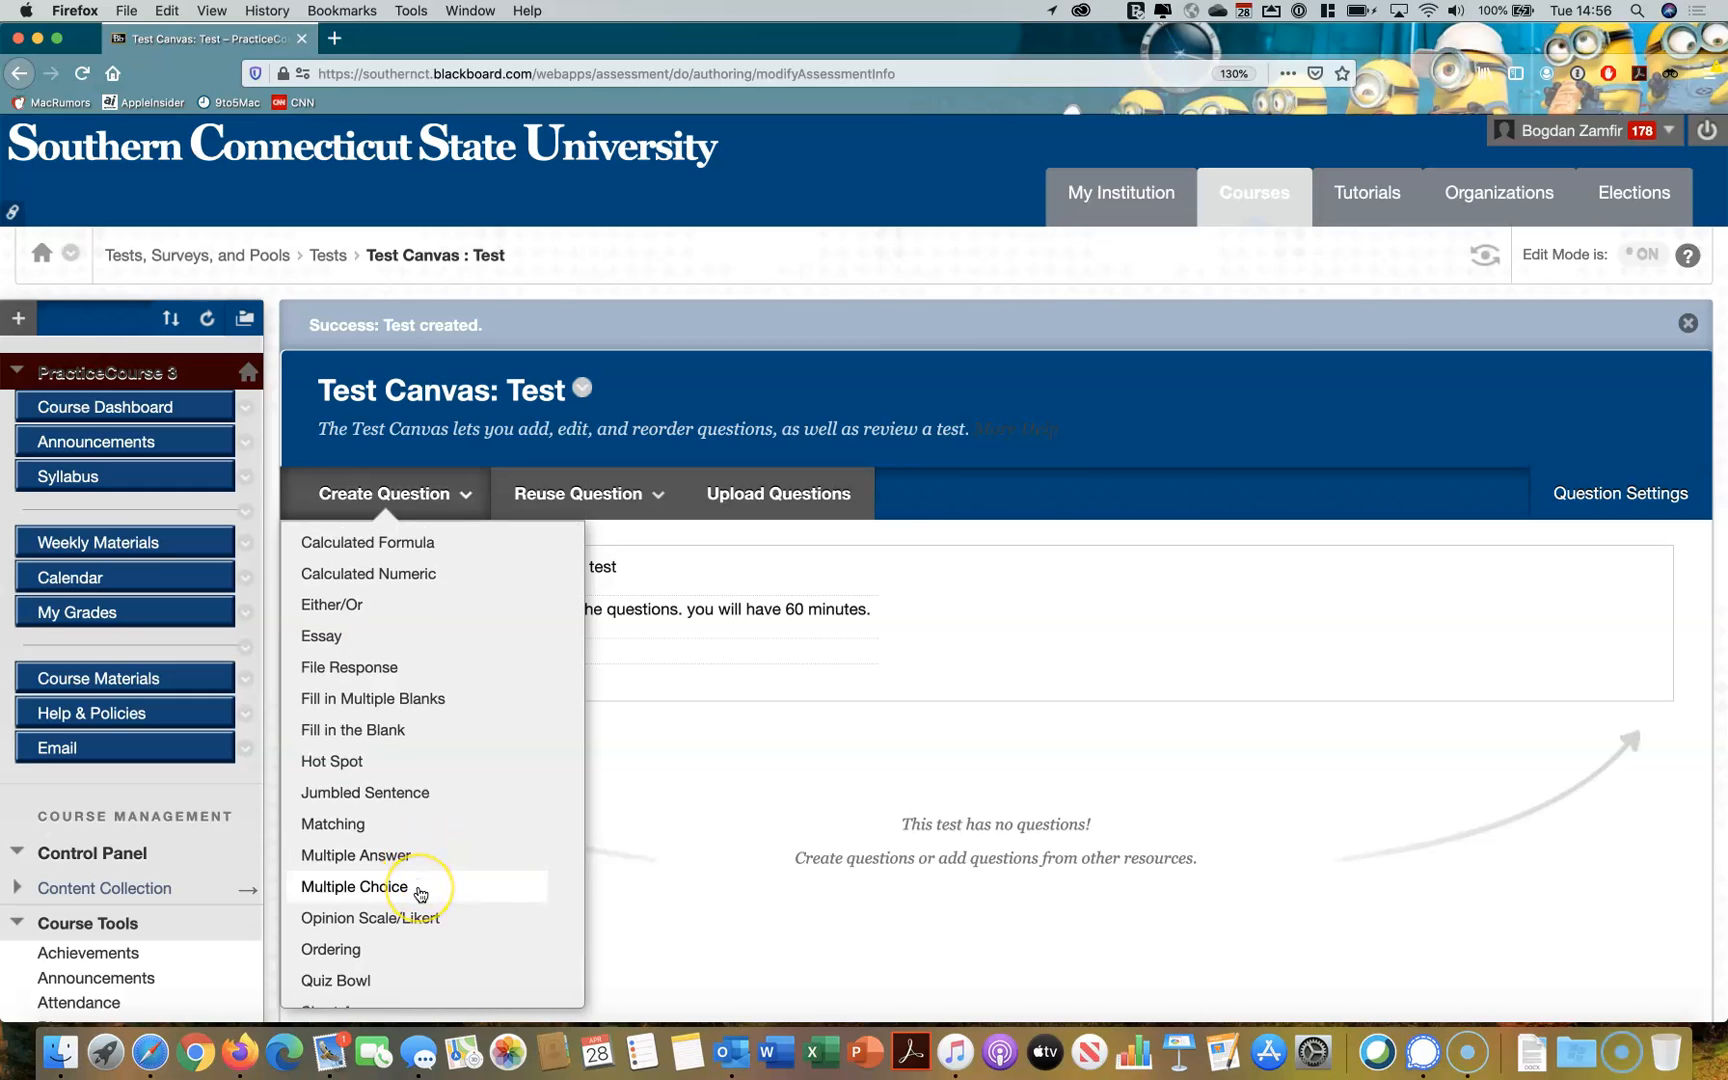
{"action": "left_click", "coordinate": [420, 888]}
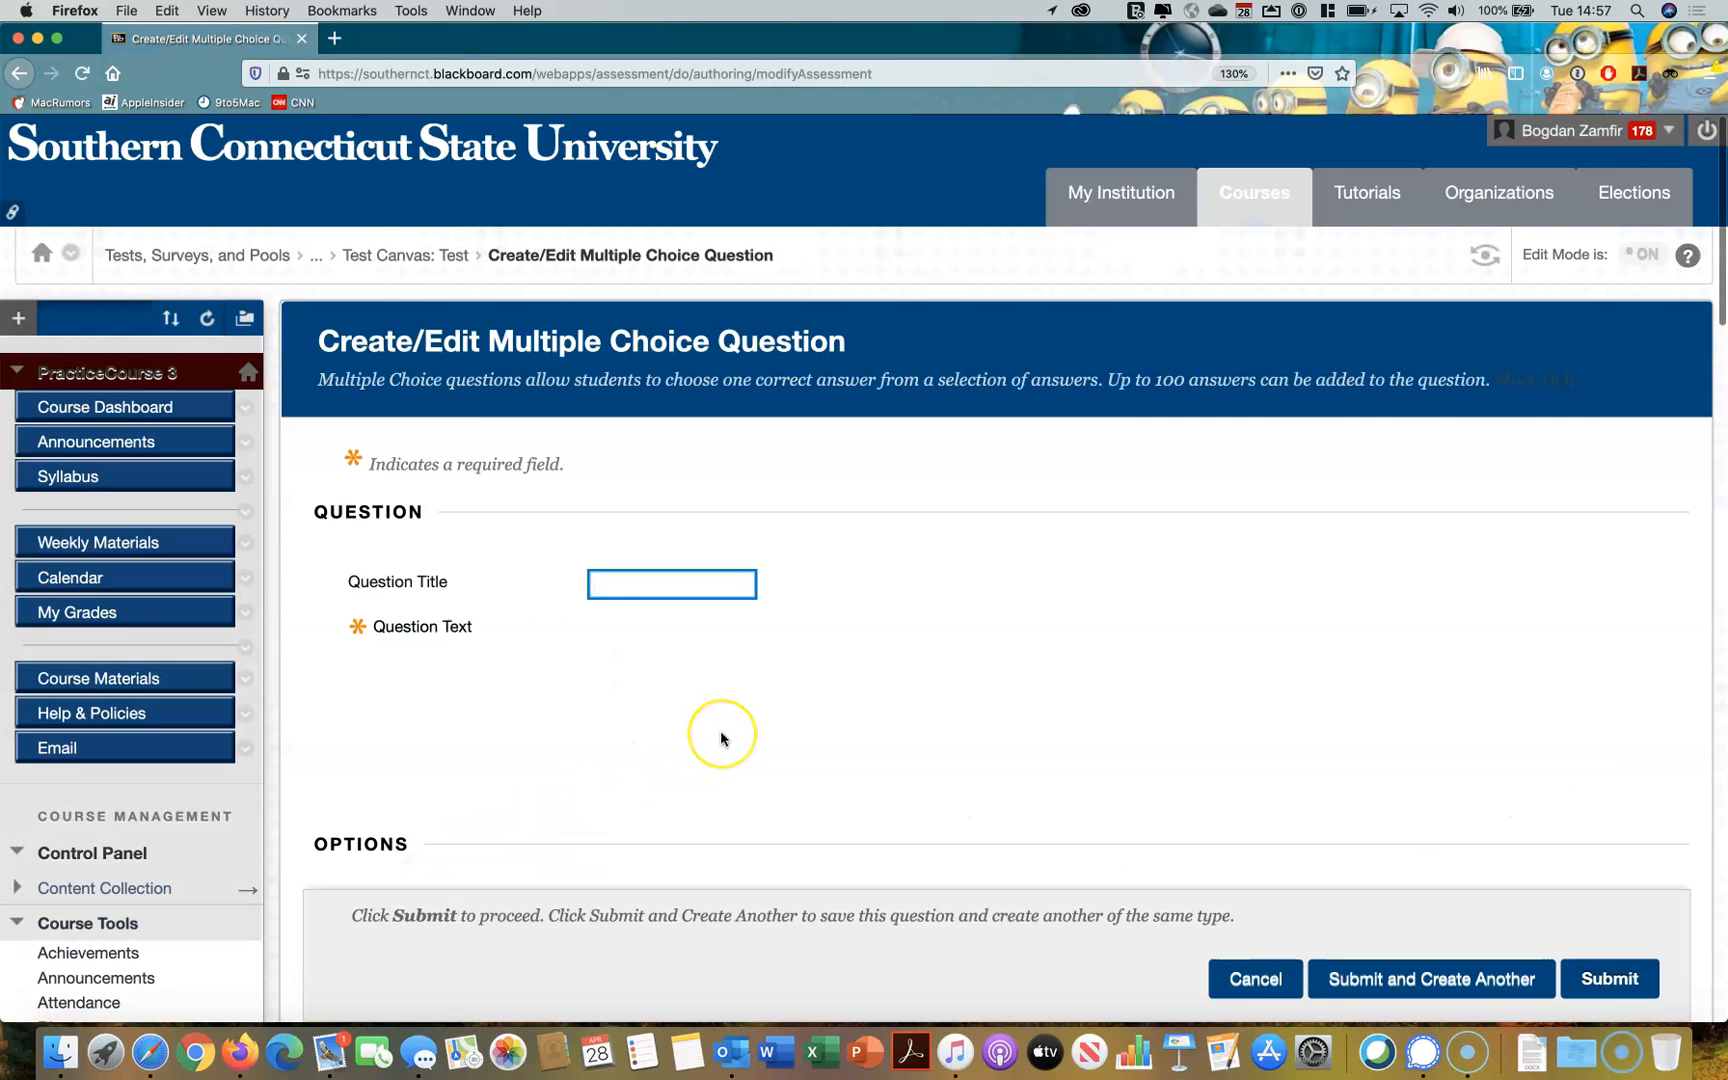
Enter the question text "What year did Napoleon invade Russia?"
{"action": "scroll", "coordinate": [720, 730], "scroll_direction": "down", "scroll_amount": 2}
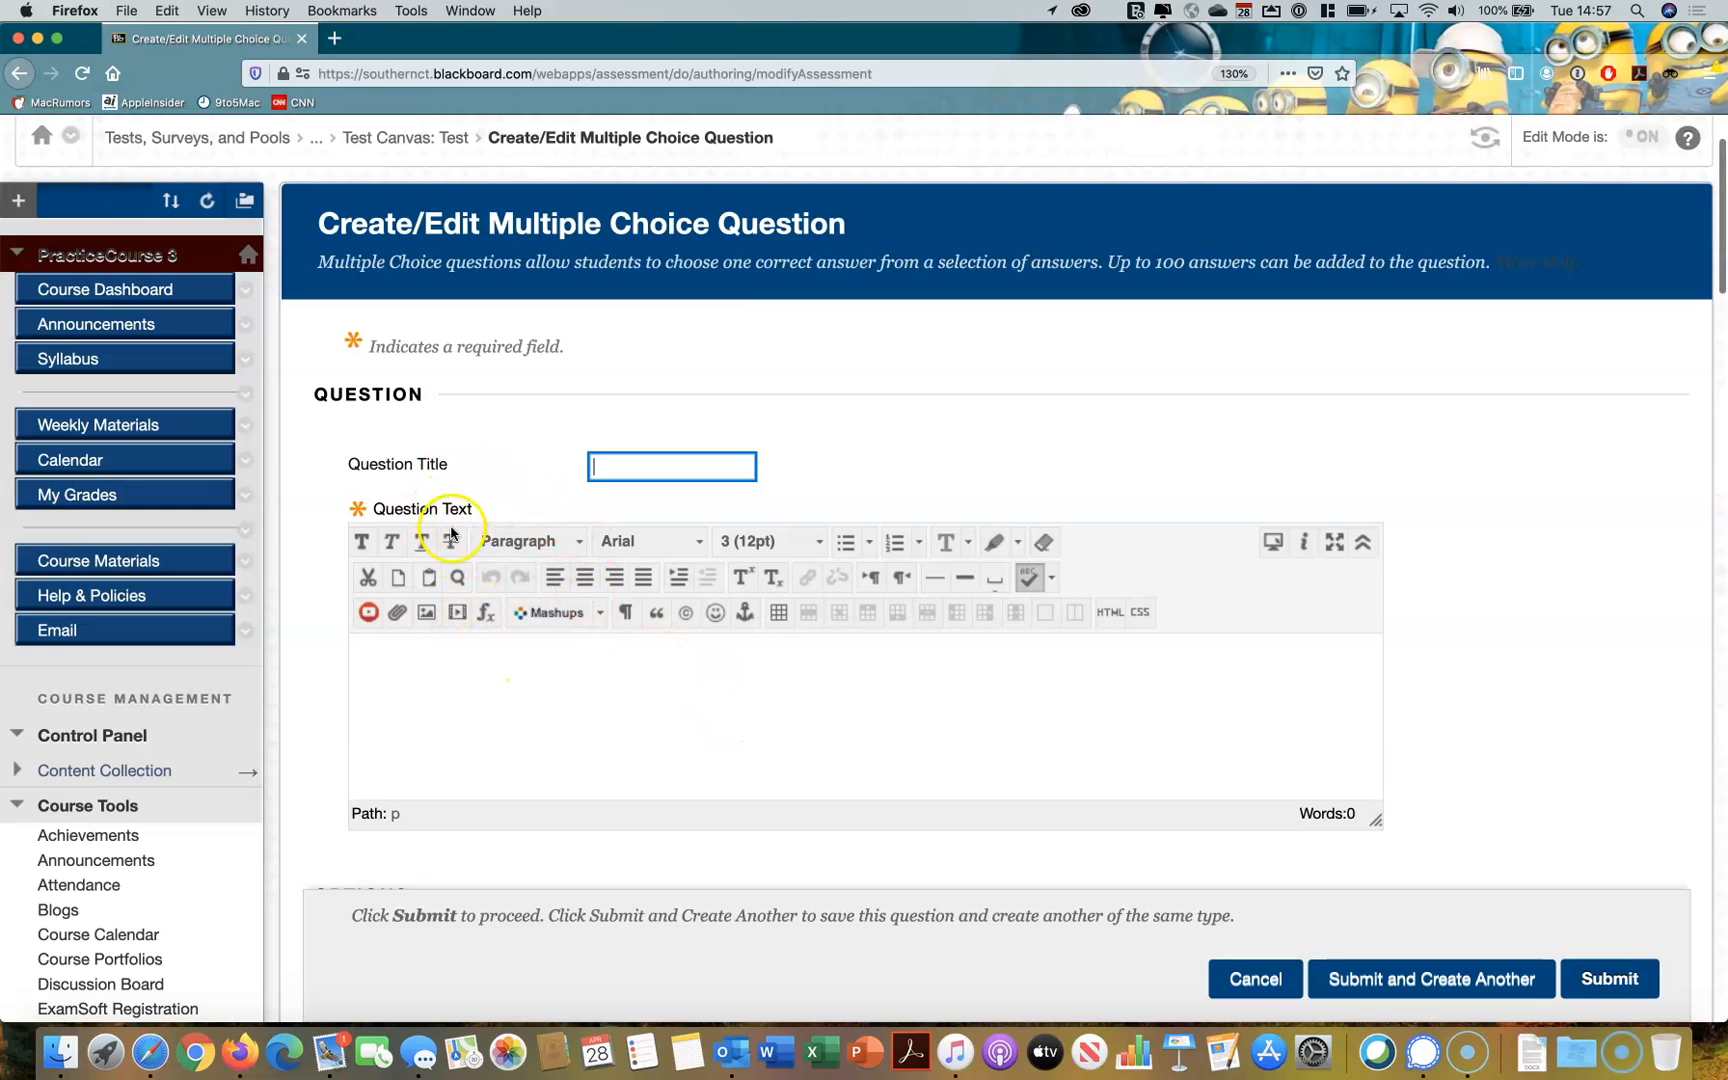
{"action": "left_click", "coordinate": [452, 655]}
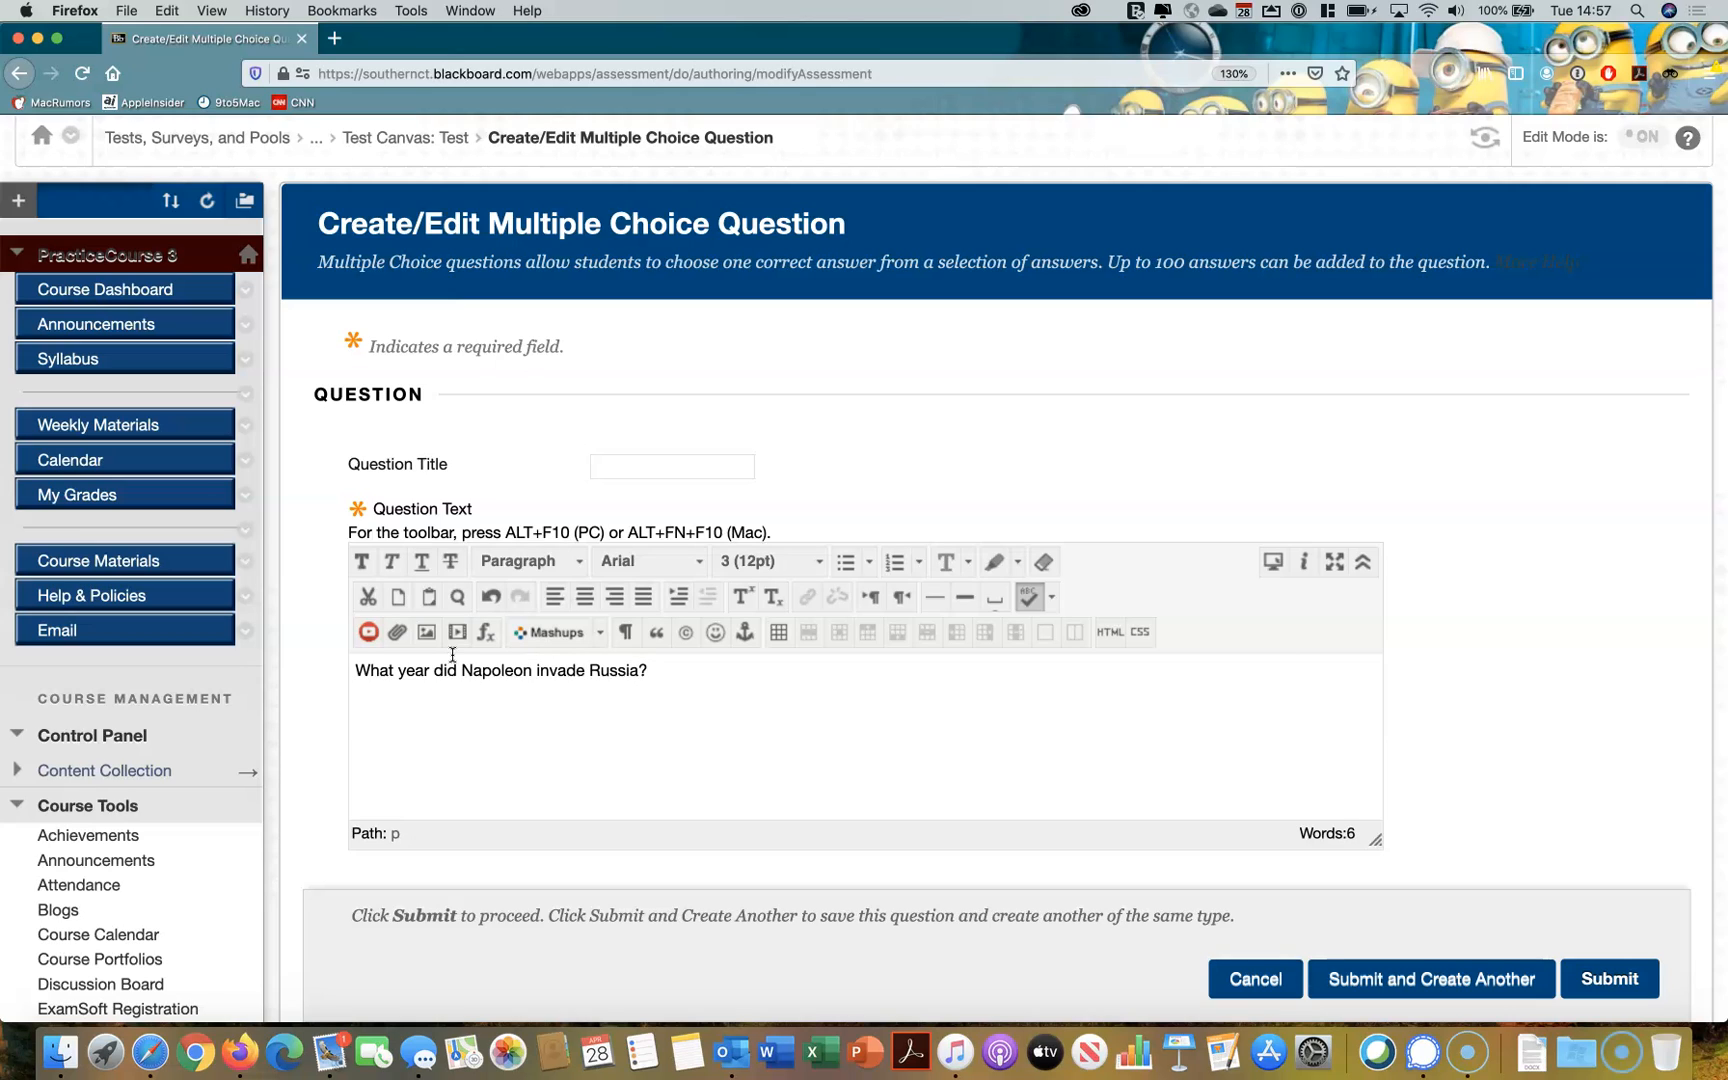
{"action": "left_click", "coordinate": [40, 982]}
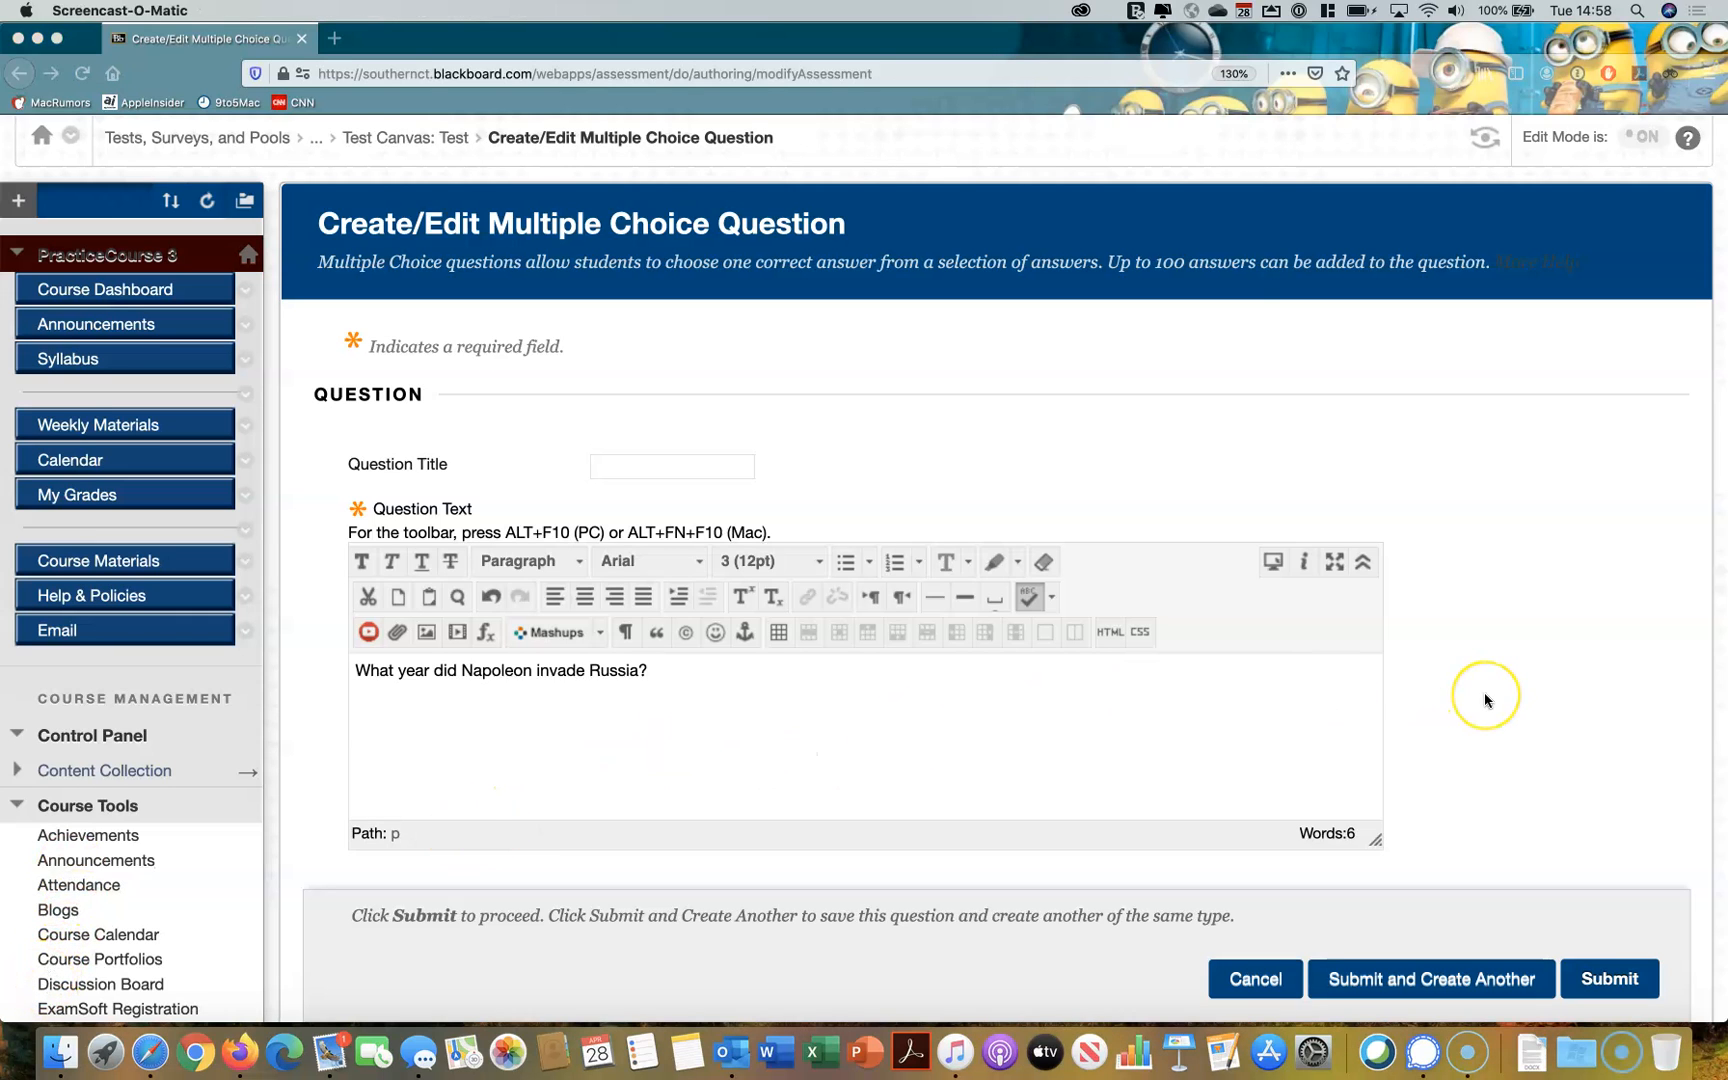
Fill in 1801 as Answer 1 of the multiple choice question, keeping four answer choices
{"action": "scroll", "coordinate": [1485, 696], "scroll_direction": "down", "scroll_amount": 3}
{"action": "scroll", "coordinate": [1485, 697], "scroll_direction": "down", "scroll_amount": 8}
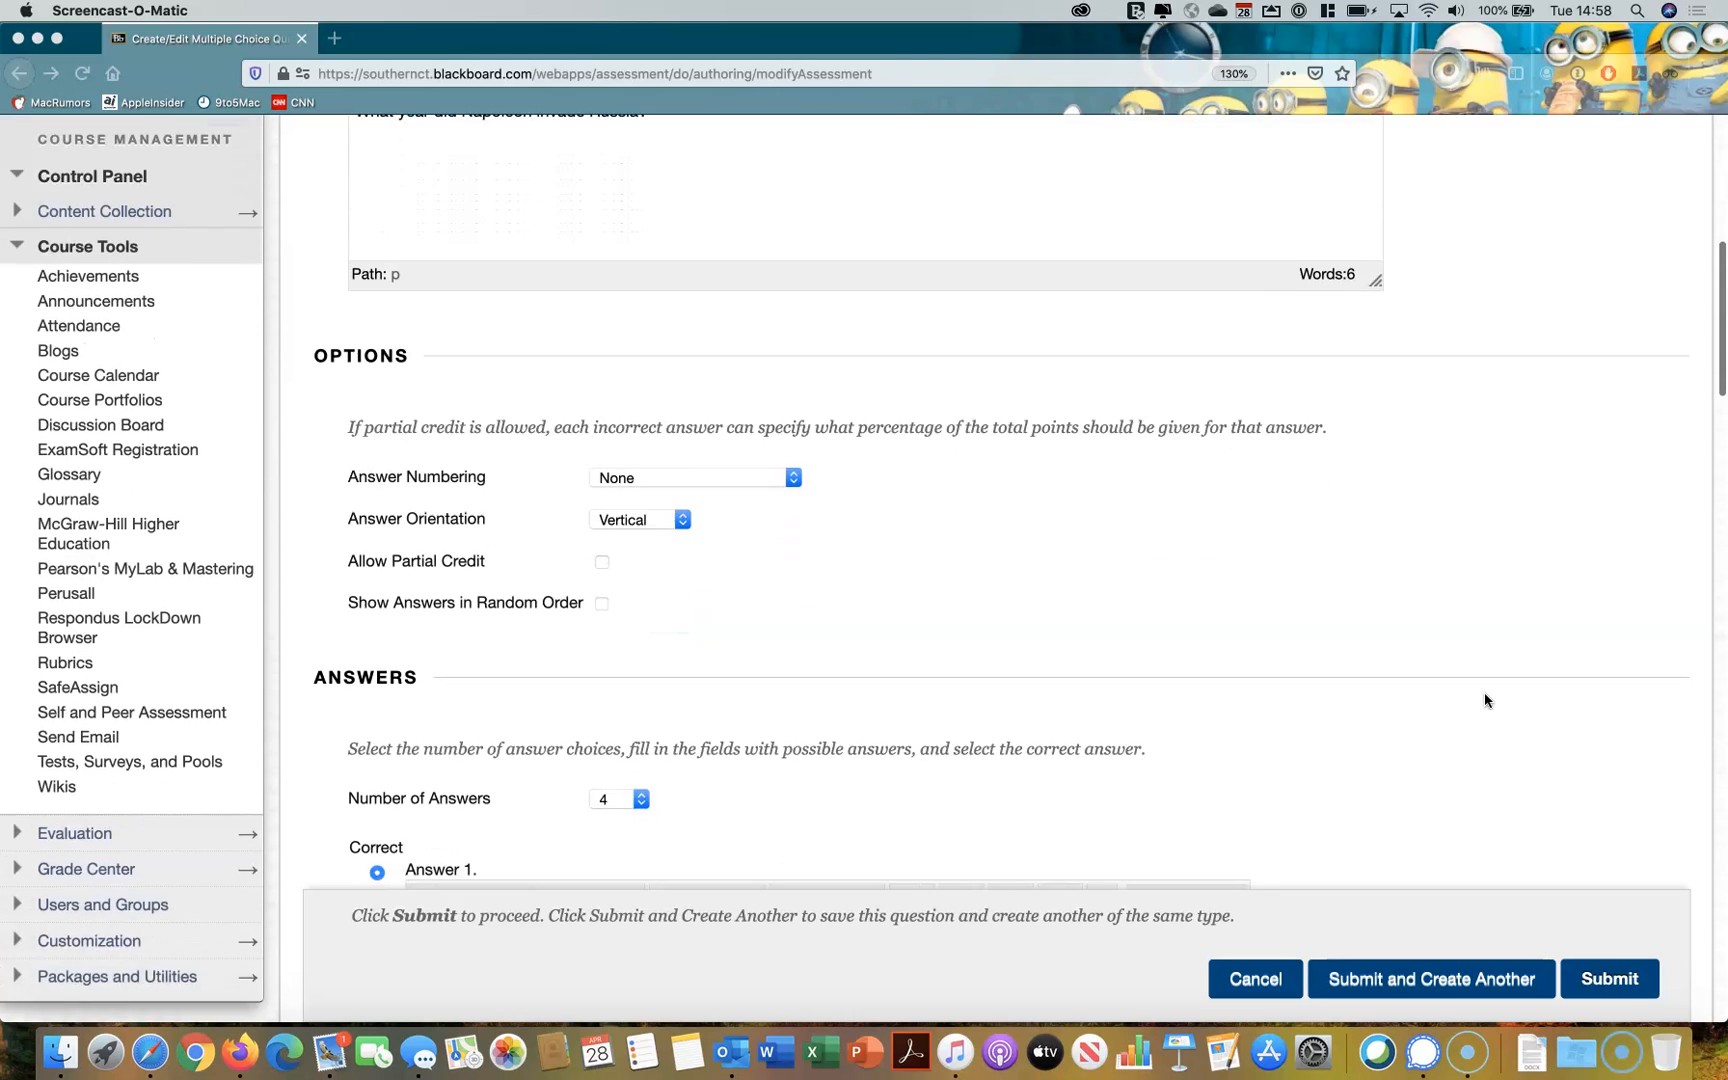
{"action": "scroll", "coordinate": [1484, 698], "scroll_direction": "down", "scroll_amount": 5}
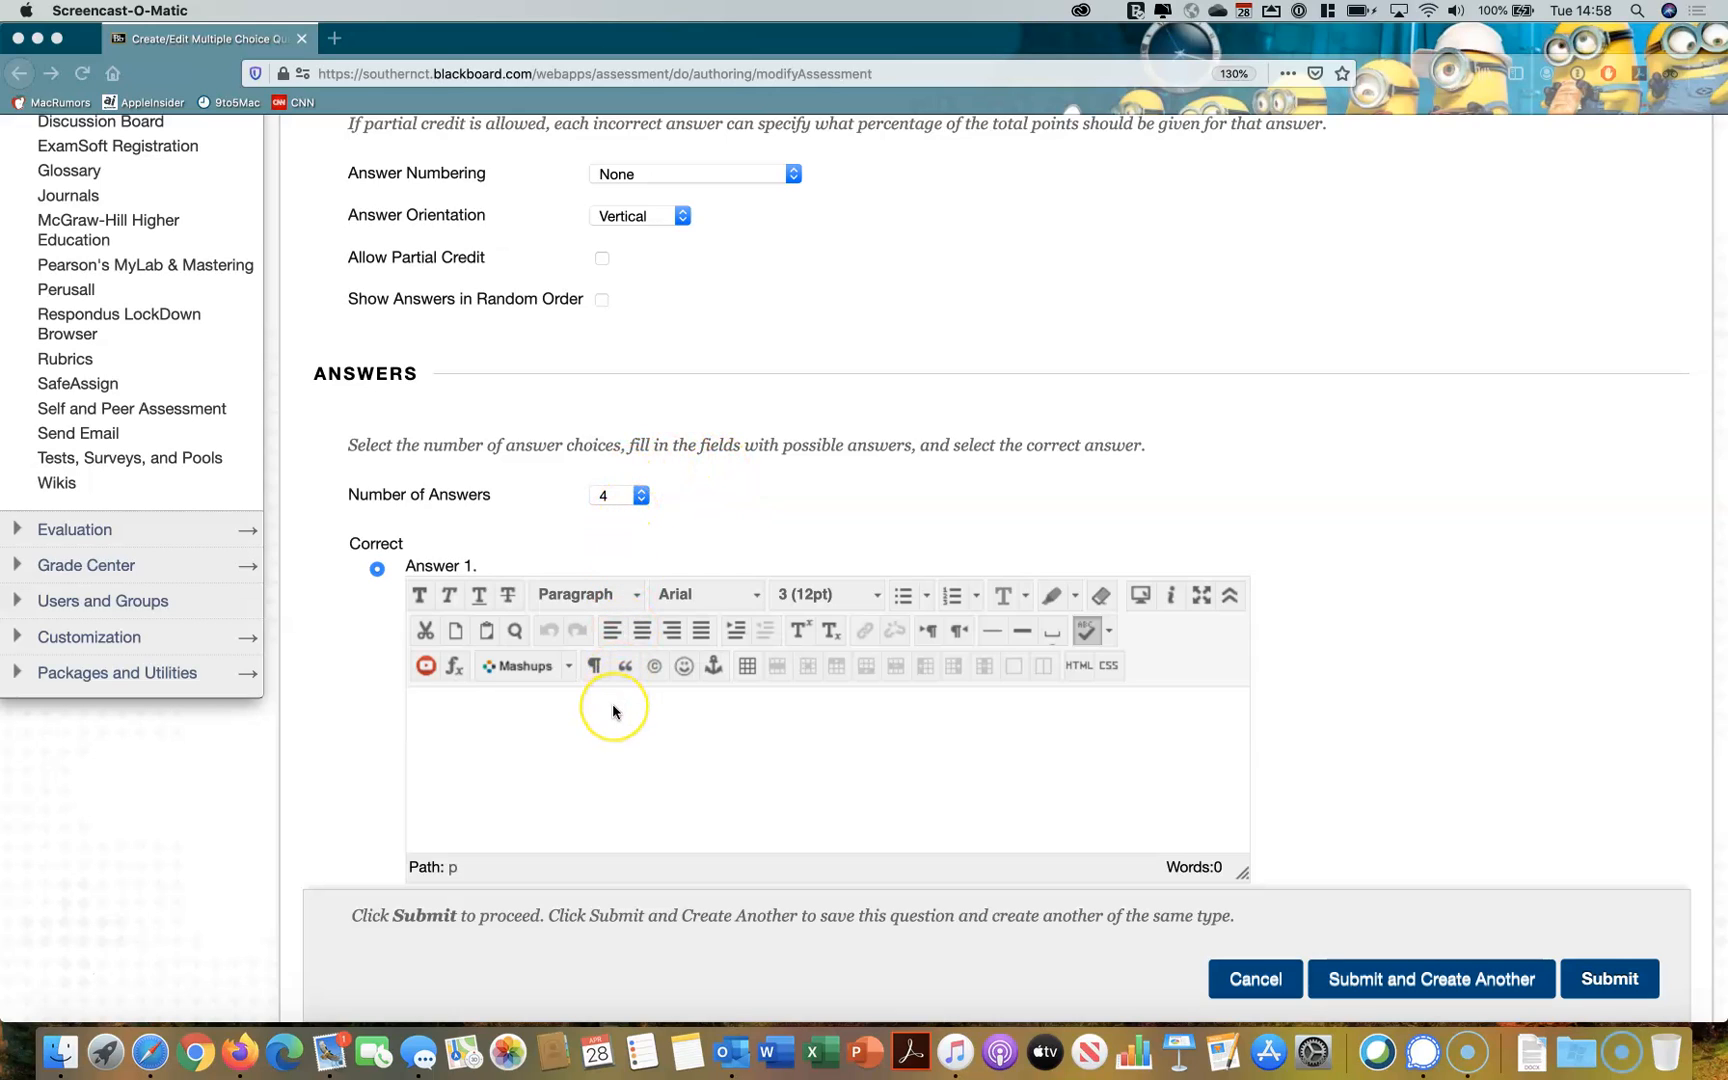
{"action": "left_click", "coordinate": [468, 718]}
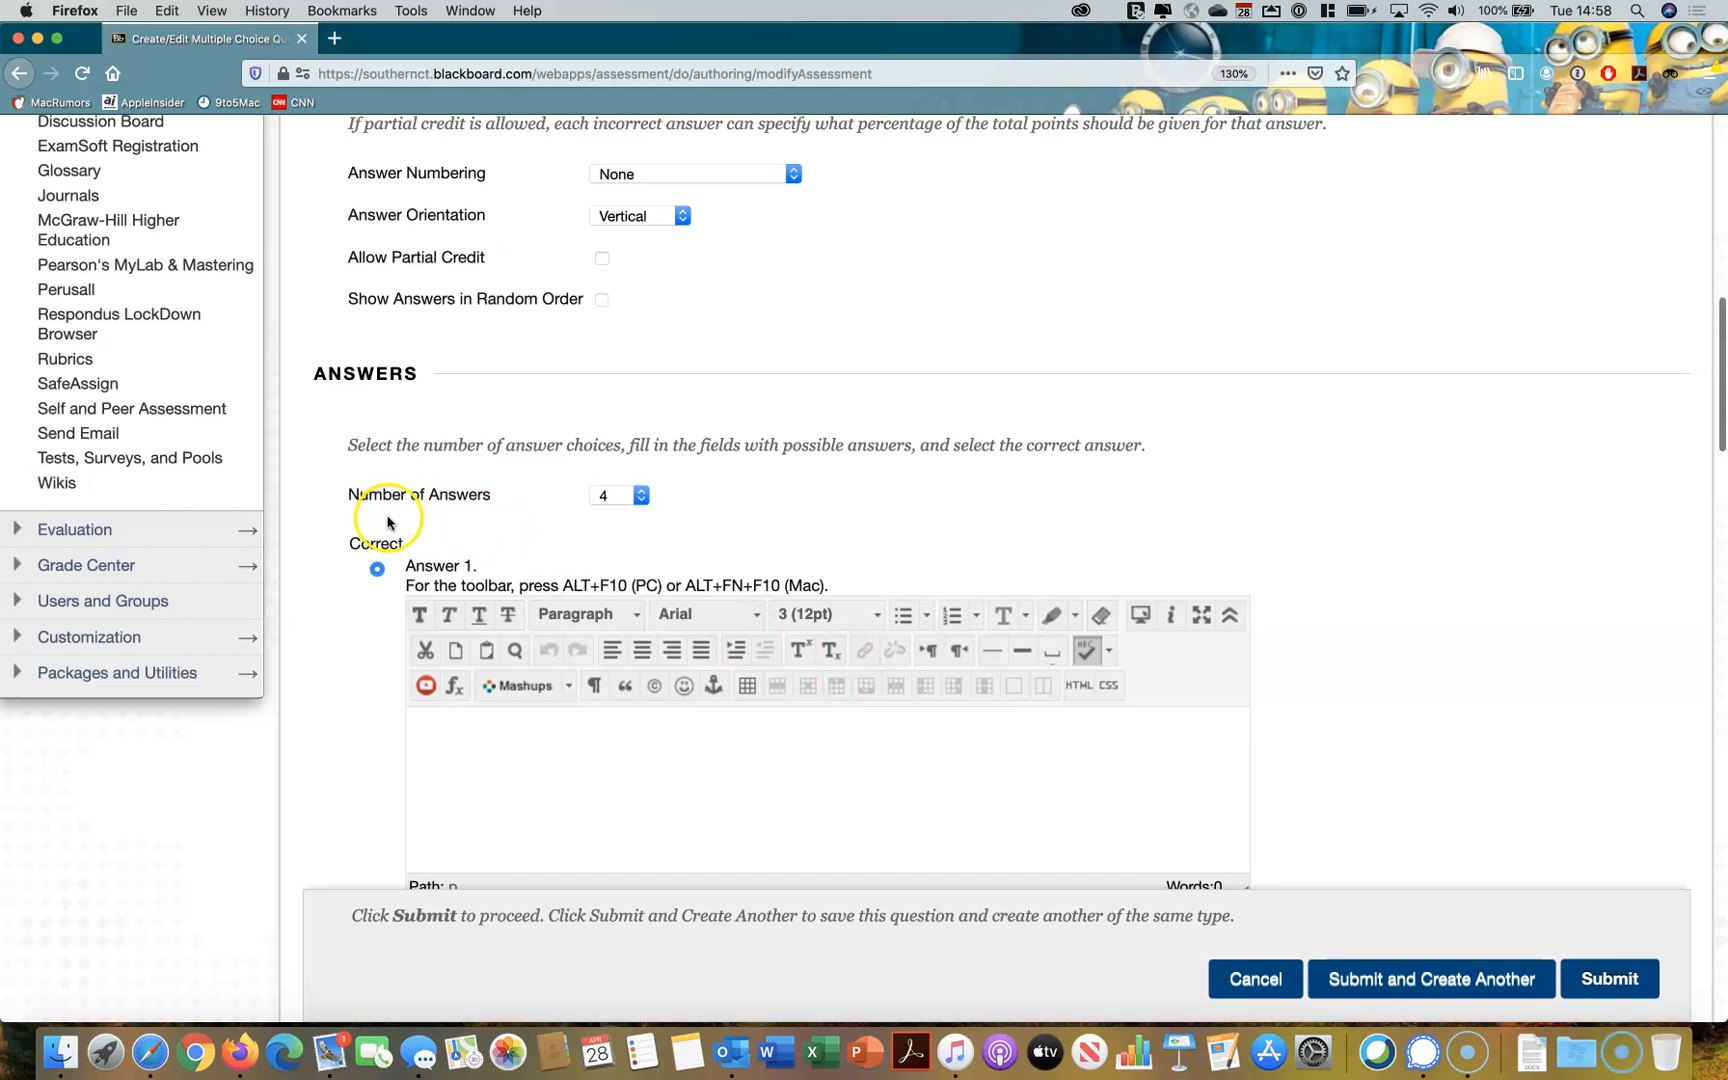
{"action": "scroll", "coordinate": [1342, 629], "scroll_direction": "down", "scroll_amount": 5}
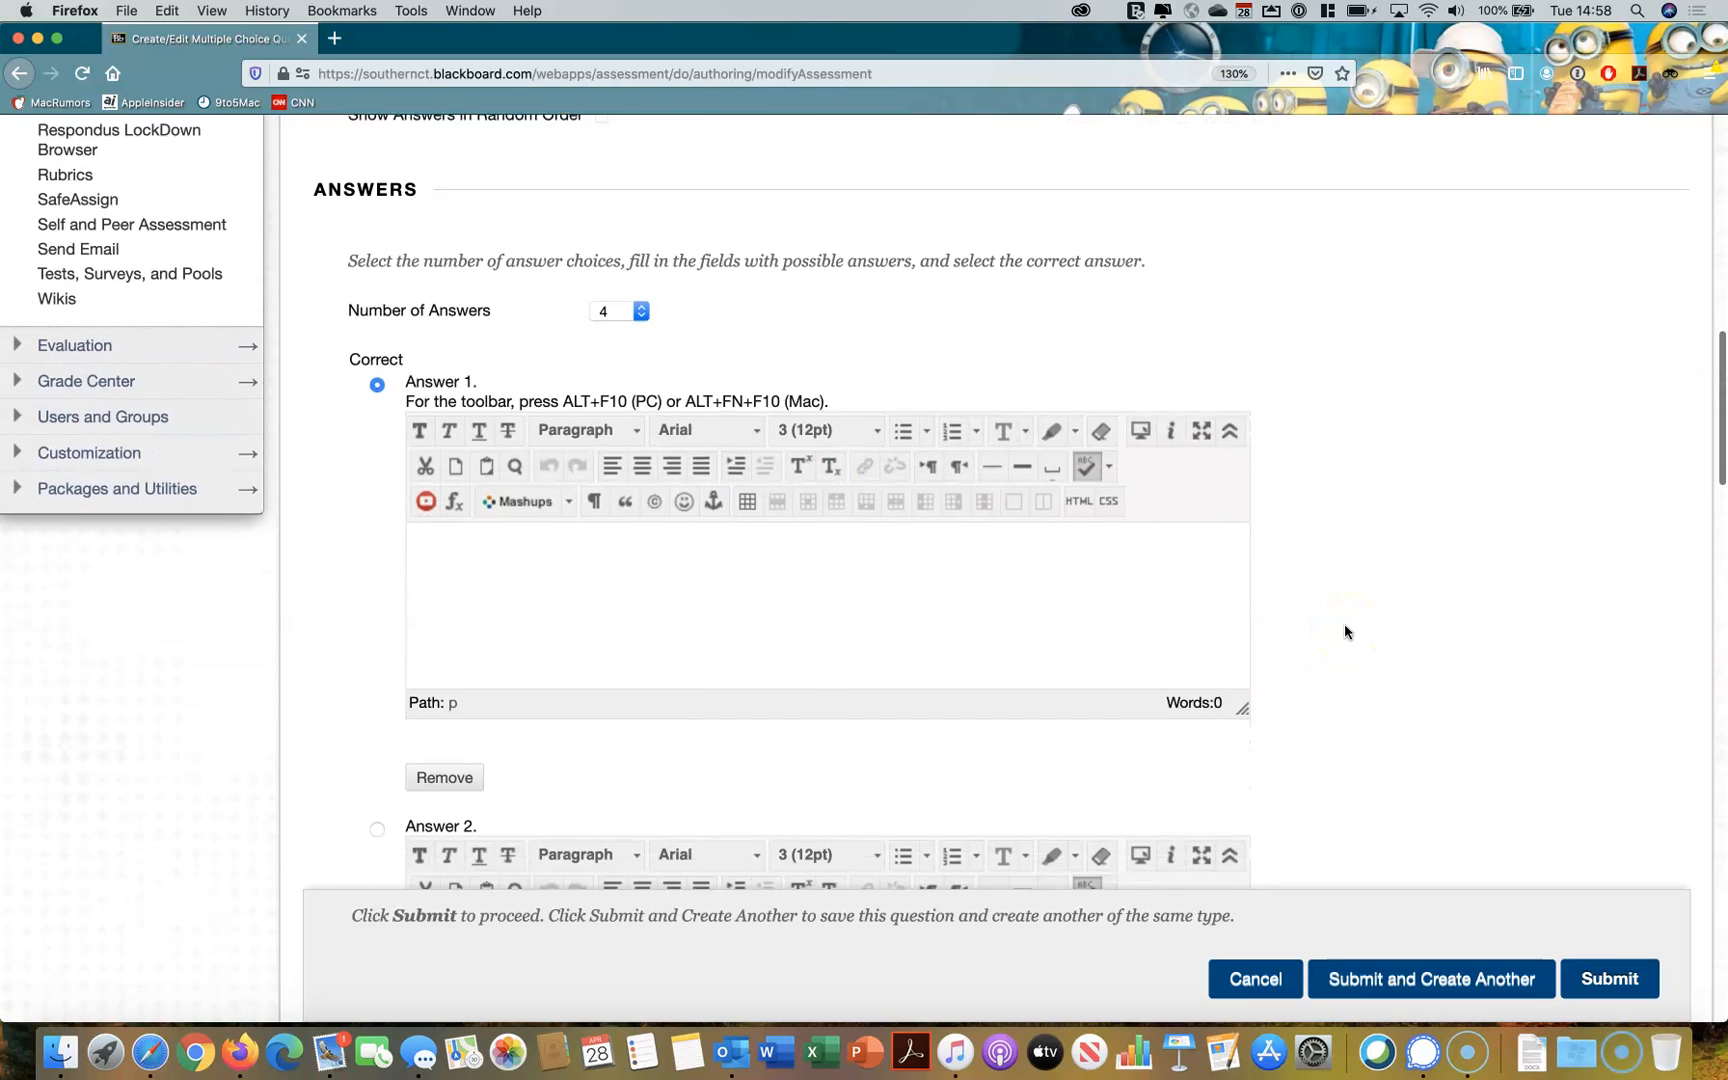
{"action": "scroll", "coordinate": [1345, 631], "scroll_direction": "down", "scroll_amount": 4}
{"action": "left_click", "coordinate": [760, 464]}
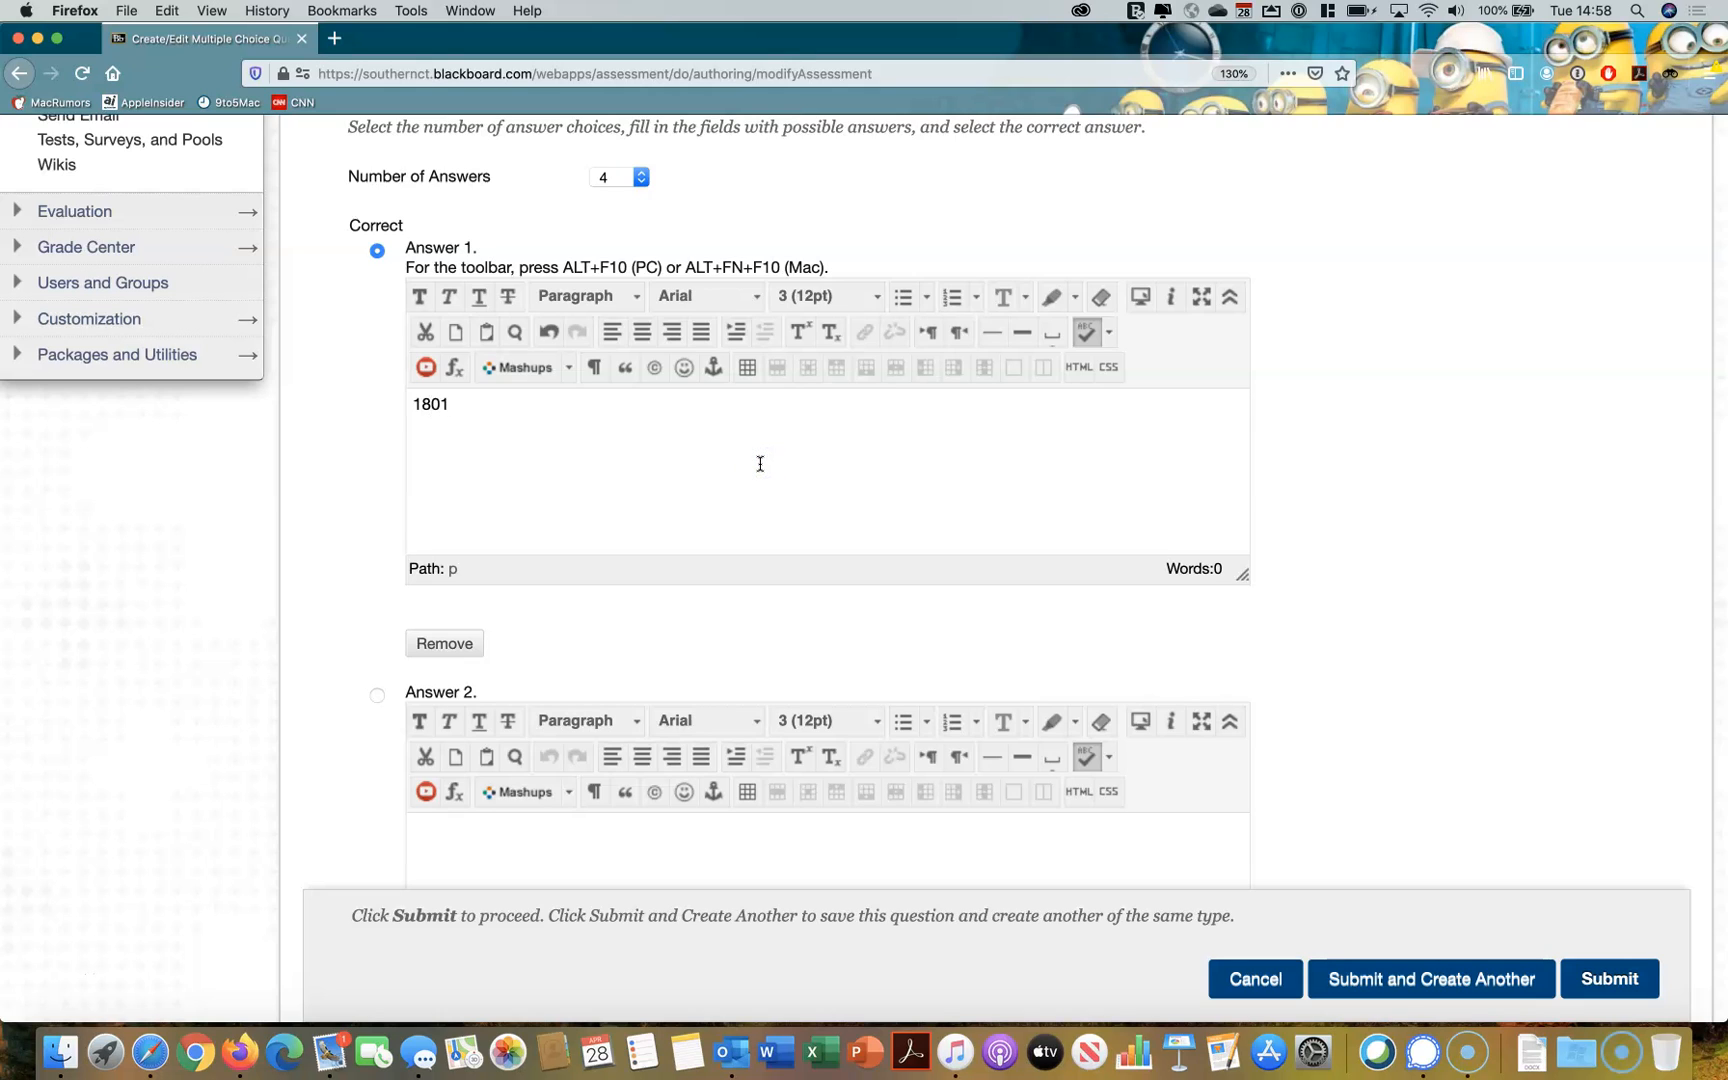
Fill in 1812 as Answer 2 of the multiple choice question
{"action": "scroll", "coordinate": [1450, 490], "scroll_direction": "down", "scroll_amount": 6}
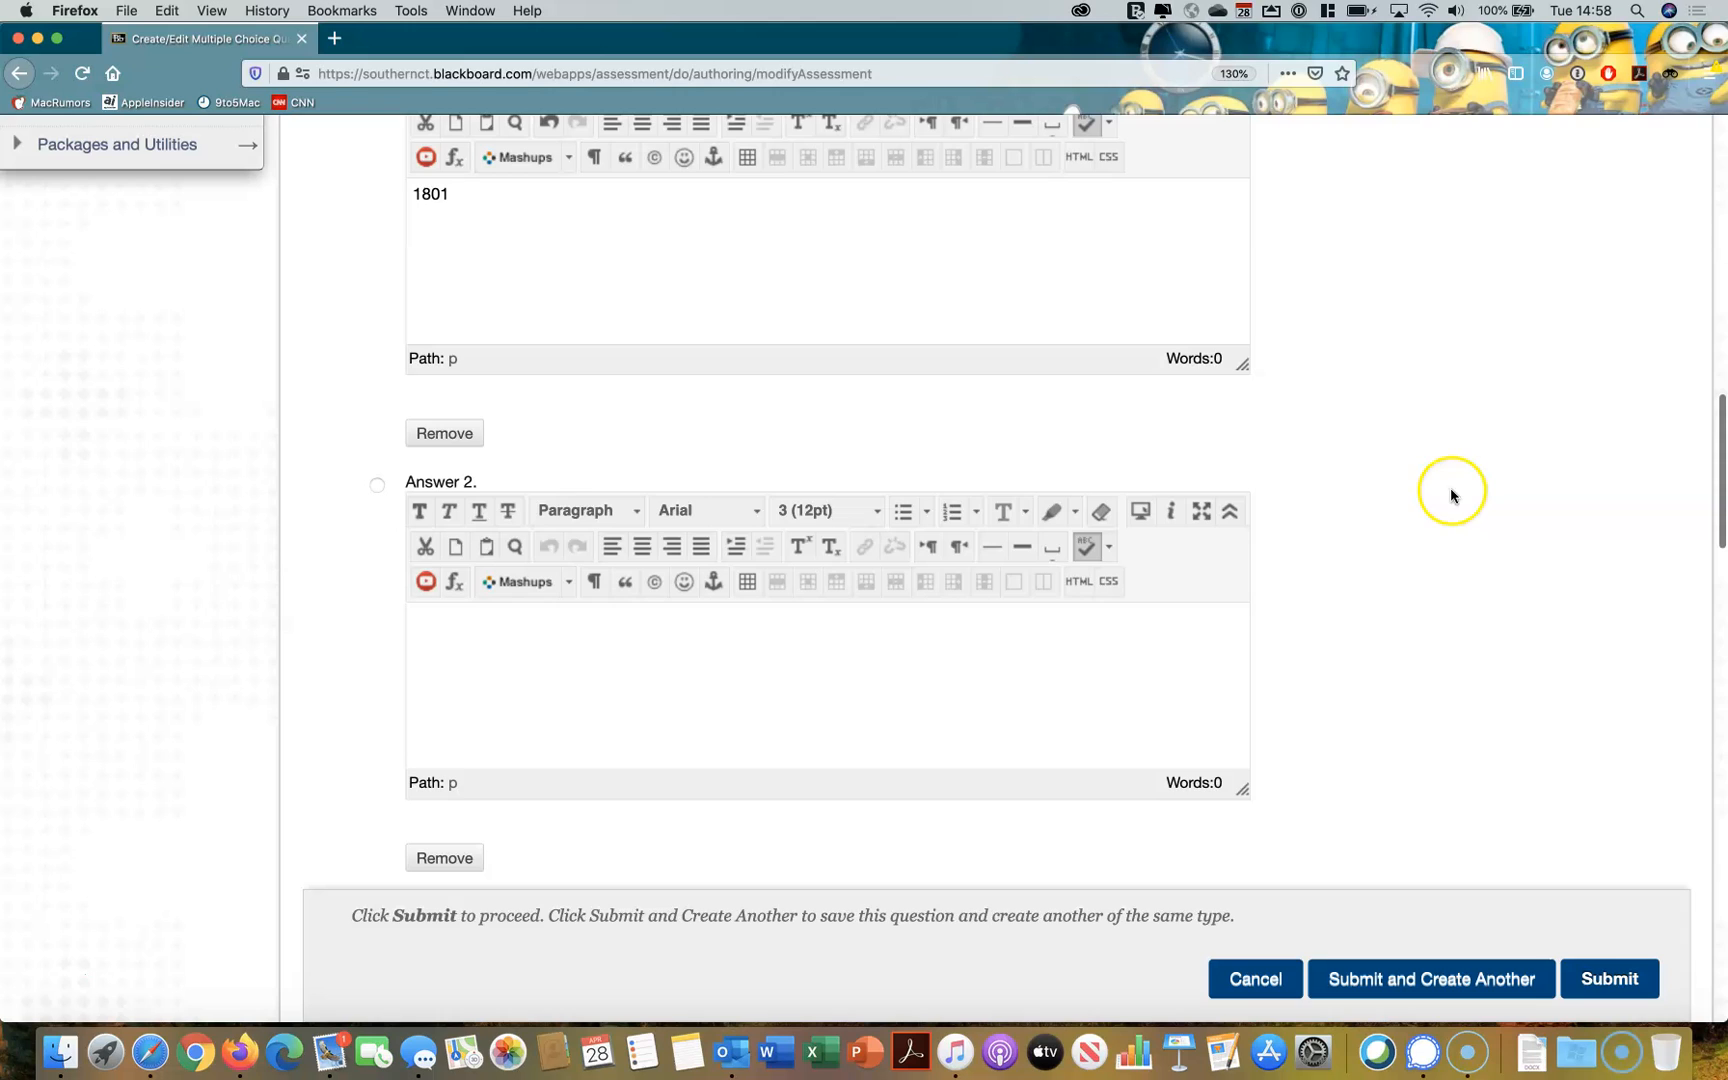
{"action": "left_click", "coordinate": [887, 706]}
{"action": "type", "text": "1812"}
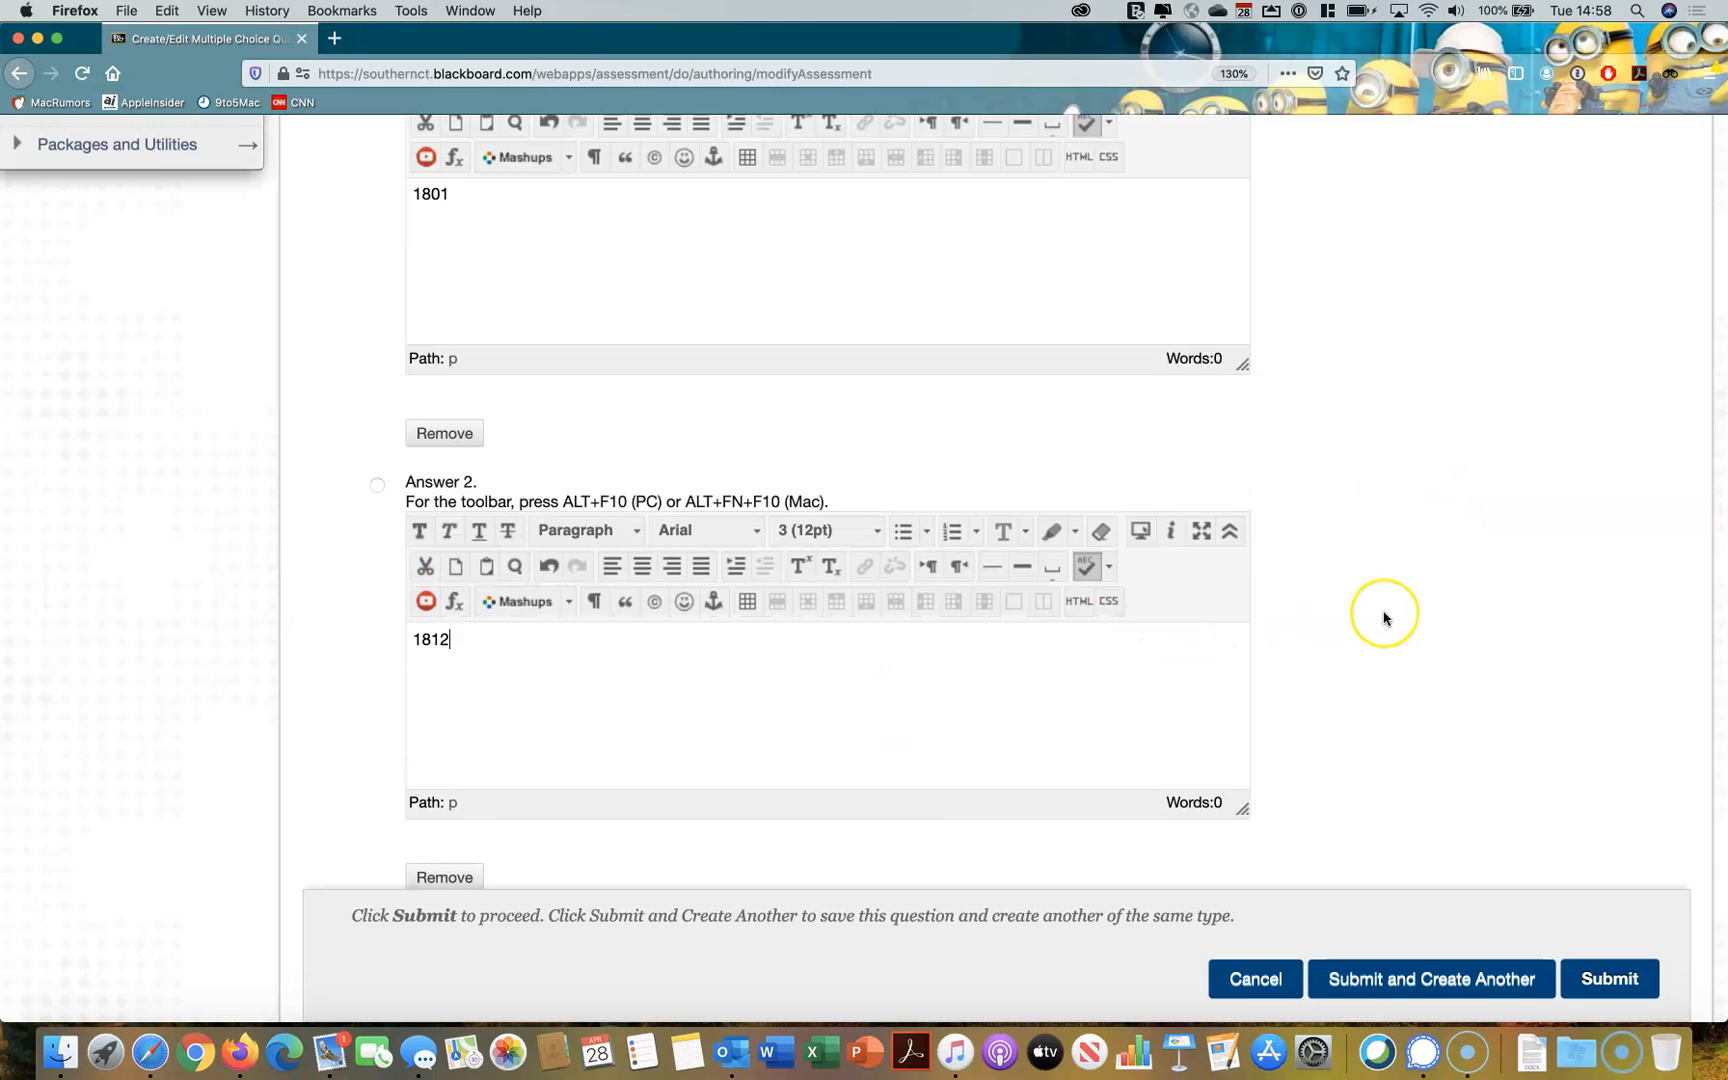
{"action": "scroll", "coordinate": [1381, 609], "scroll_direction": "down", "scroll_amount": 10}
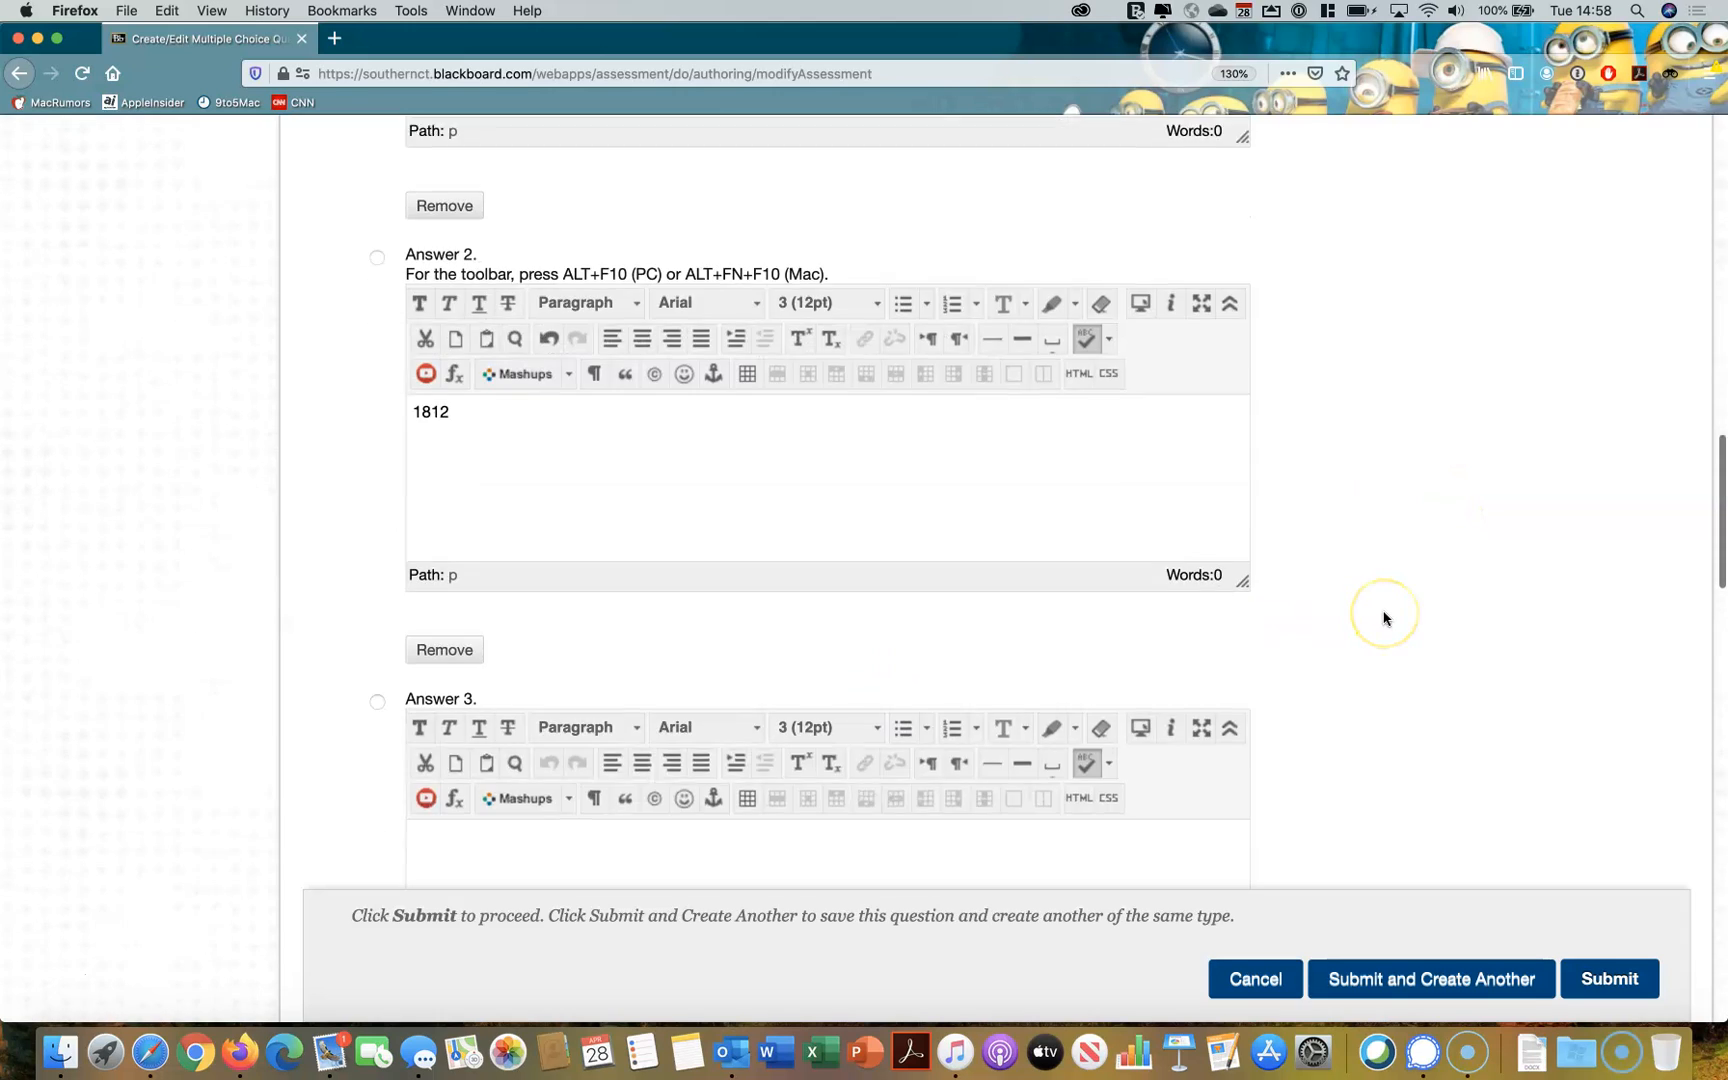
Fill in 1815 as Answer 3 of the multiple choice question
{"action": "left_click", "coordinate": [938, 776]}
{"action": "type", "text": "1815"}
{"action": "scroll", "coordinate": [1440, 708], "scroll_direction": "down", "scroll_amount": 5}
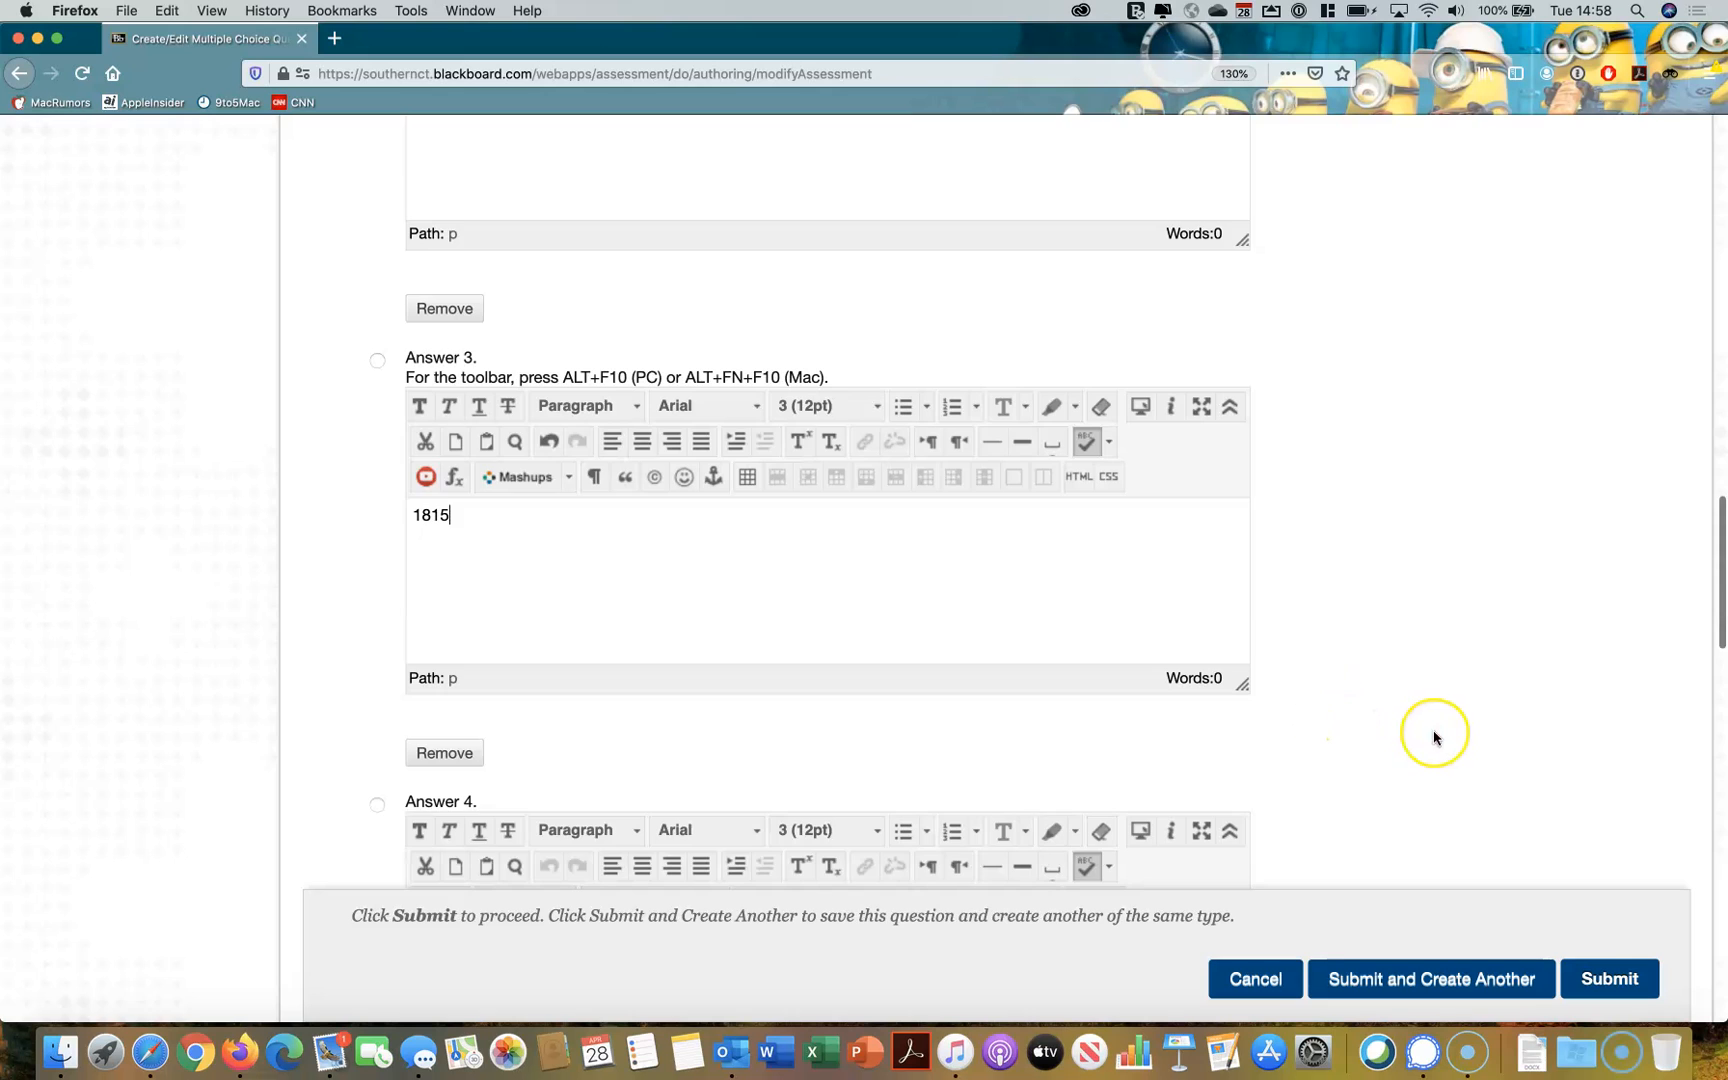
{"action": "scroll", "coordinate": [1435, 733], "scroll_direction": "down", "scroll_amount": 4}
{"action": "scroll", "coordinate": [1435, 738], "scroll_direction": "up", "scroll_amount": 3}
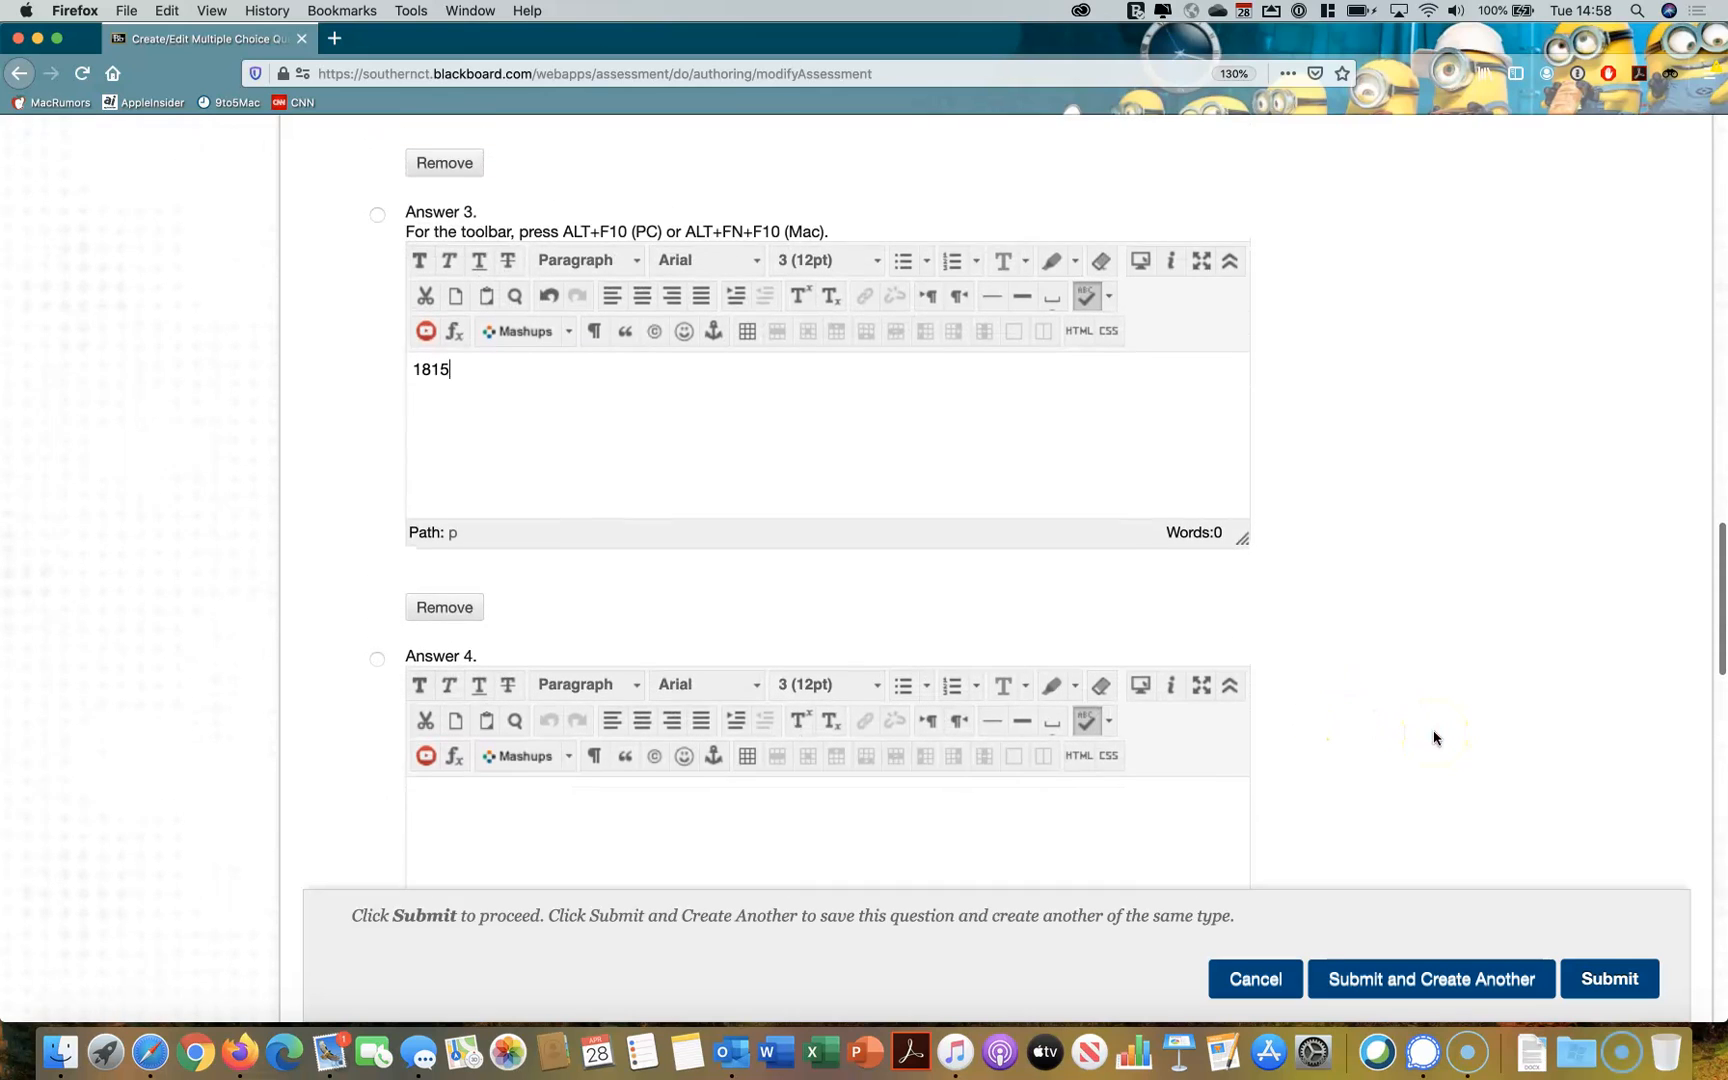
{"action": "scroll", "coordinate": [1435, 738], "scroll_direction": "down", "scroll_amount": 2}
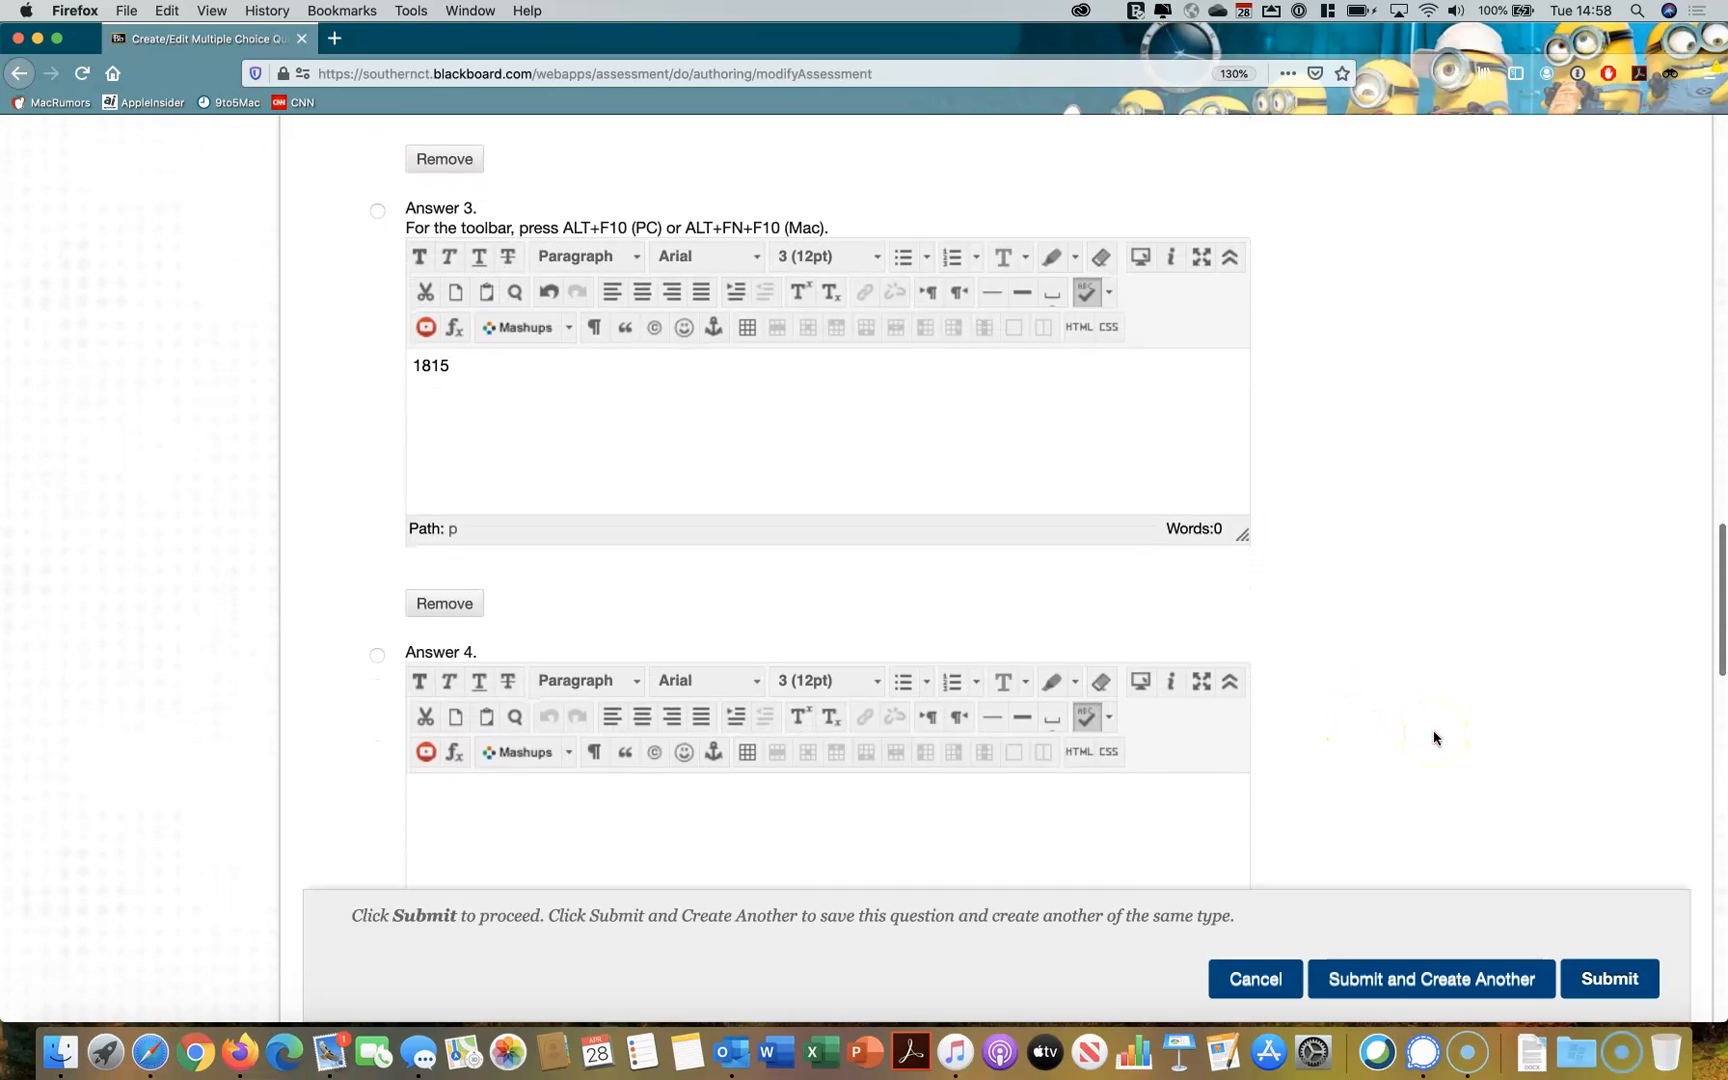
Examine the filled-in answers and the range of choices offered for the number of answers, keeping 4
{"action": "scroll", "coordinate": [1435, 738], "scroll_direction": "up", "scroll_amount": 4}
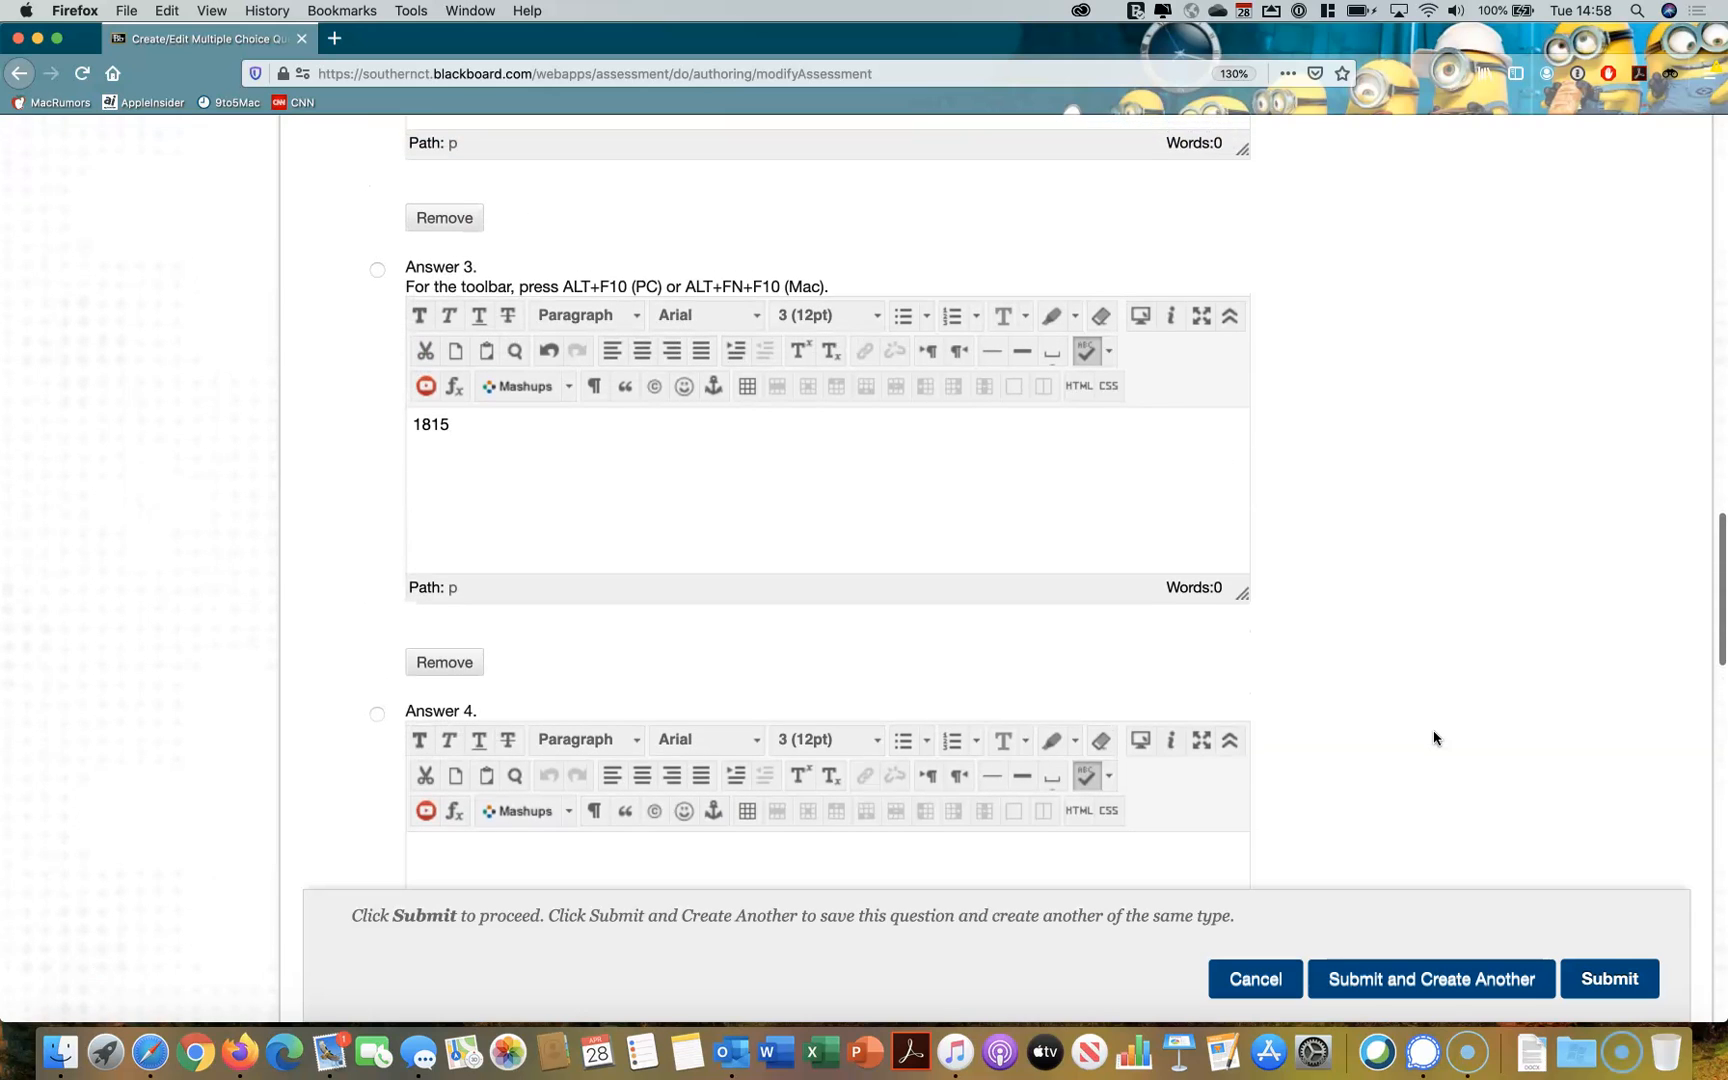
{"action": "scroll", "coordinate": [1435, 738], "scroll_direction": "up", "scroll_amount": 8}
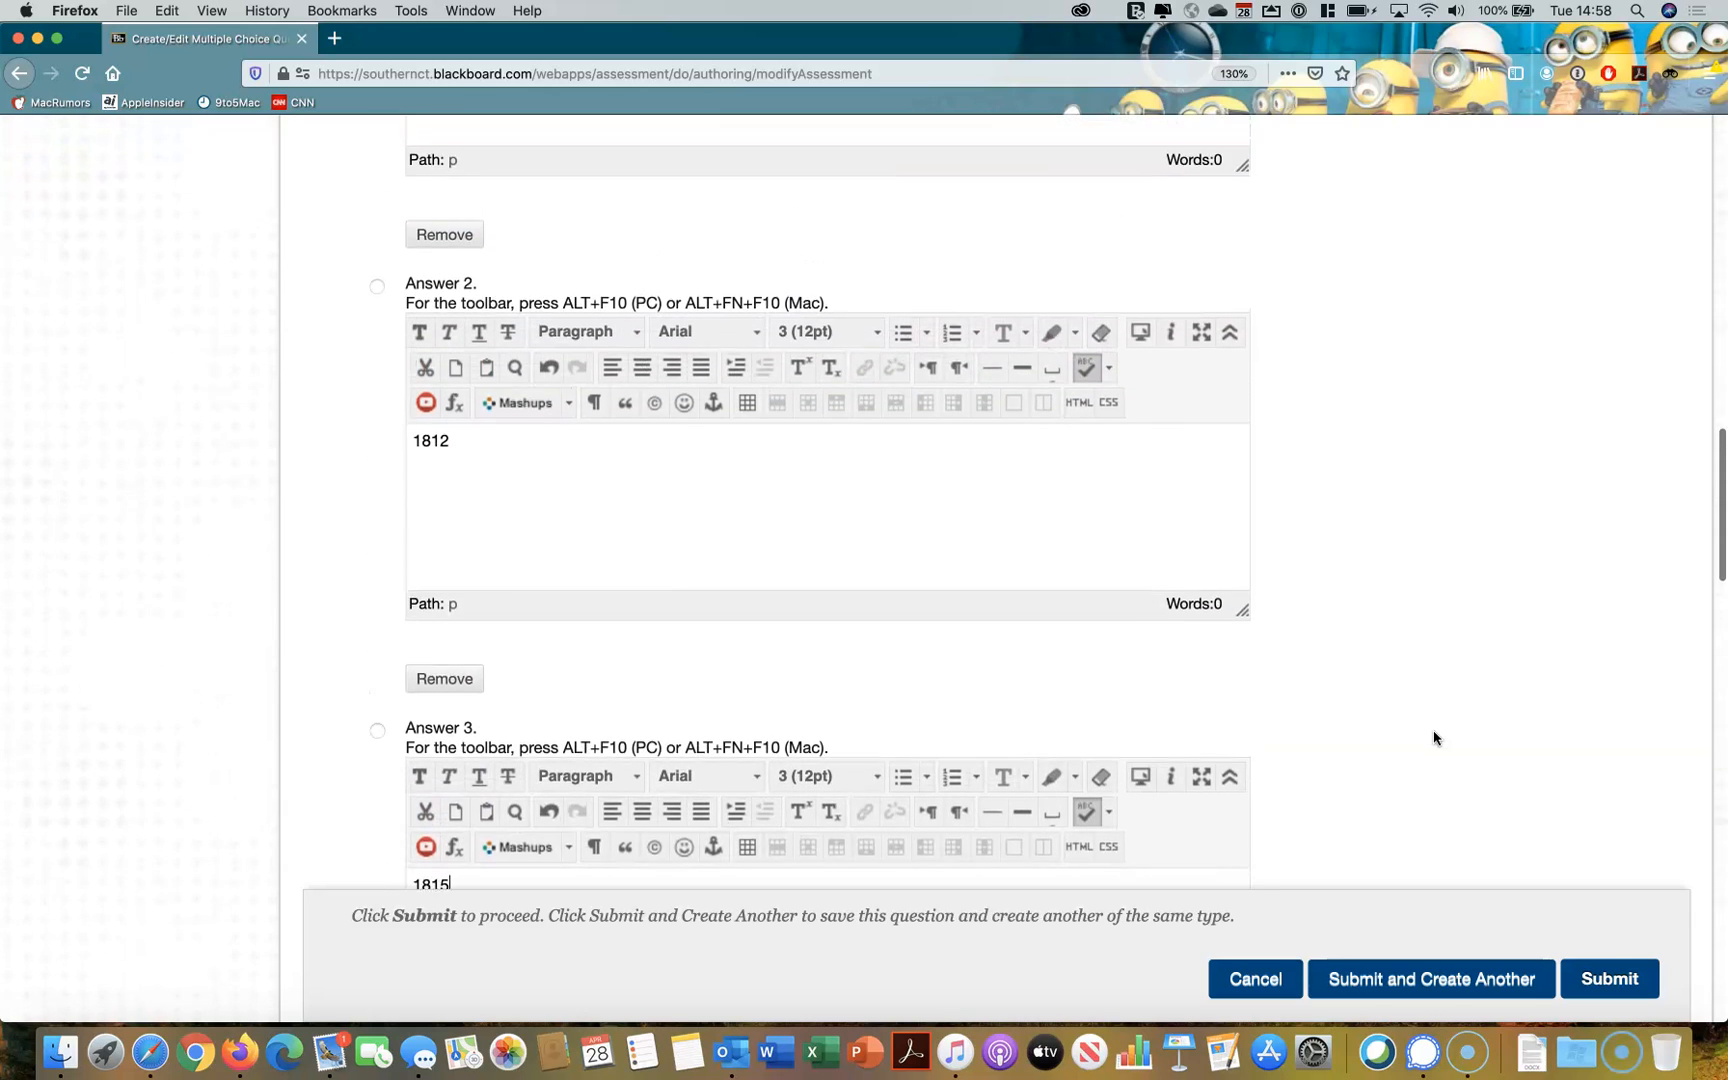
{"action": "scroll", "coordinate": [1435, 738], "scroll_direction": "up", "scroll_amount": 8}
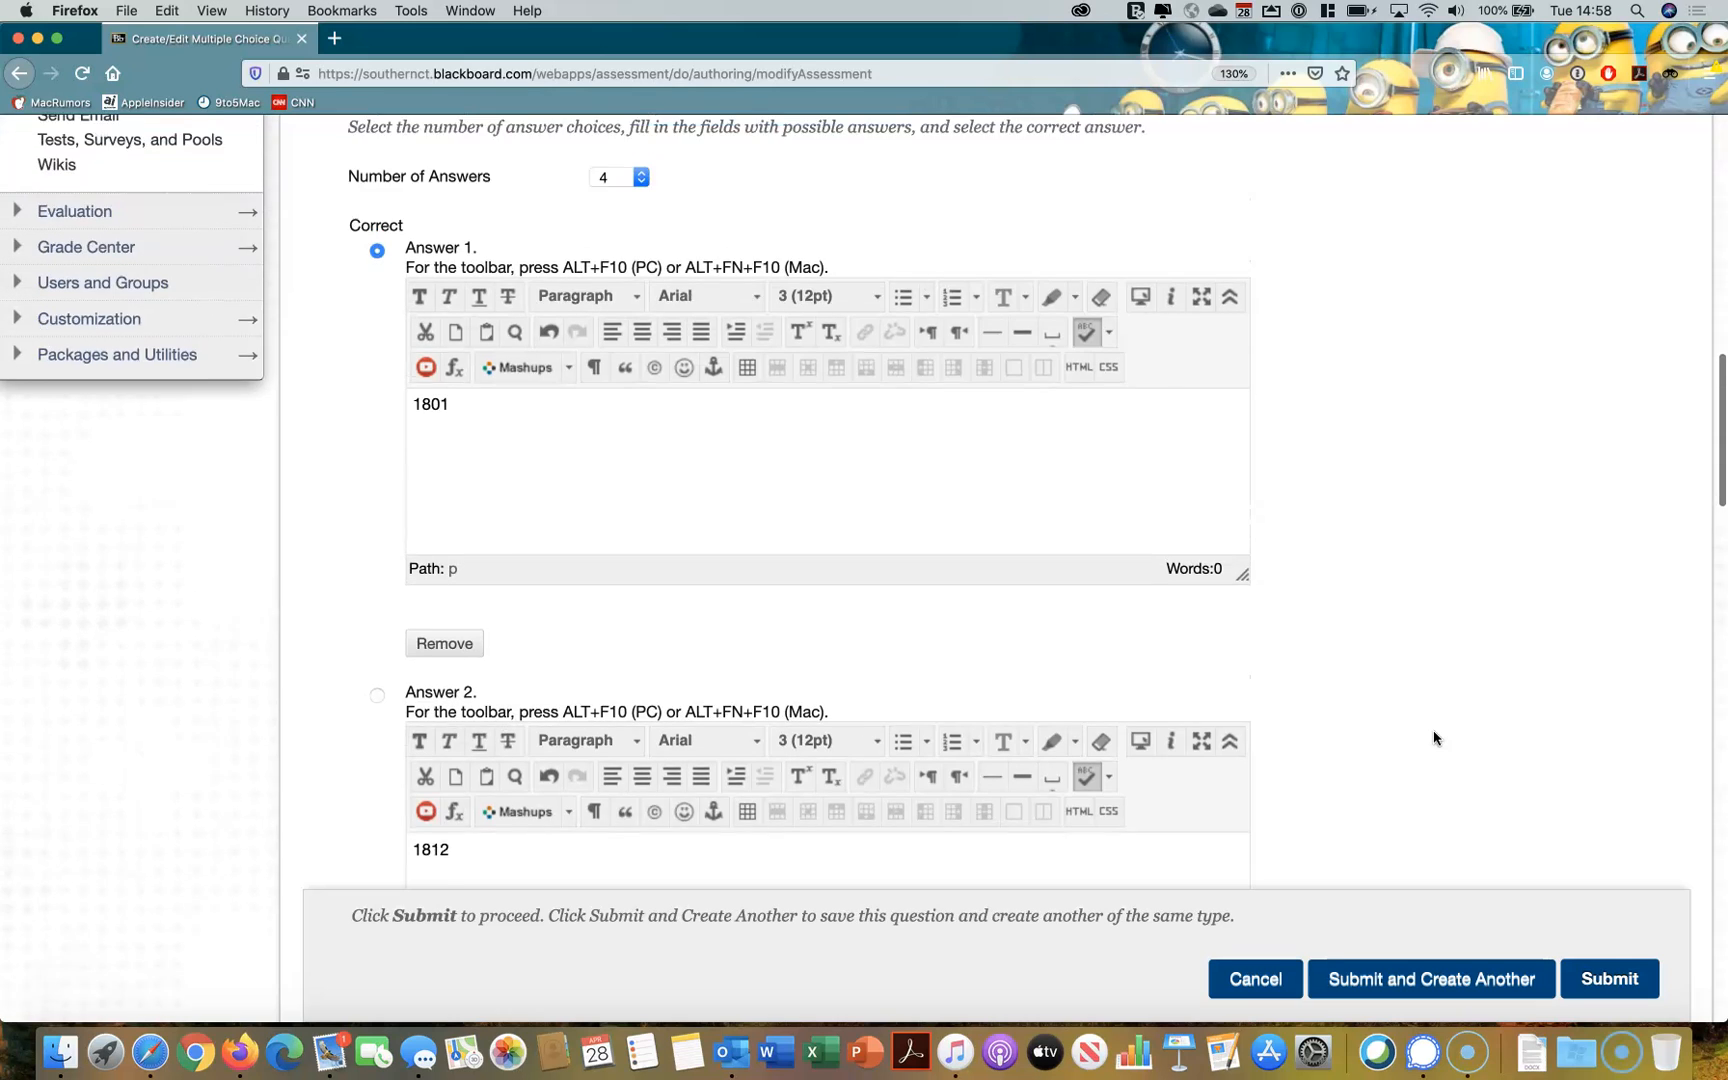
{"action": "left_click", "coordinate": [1435, 731]}
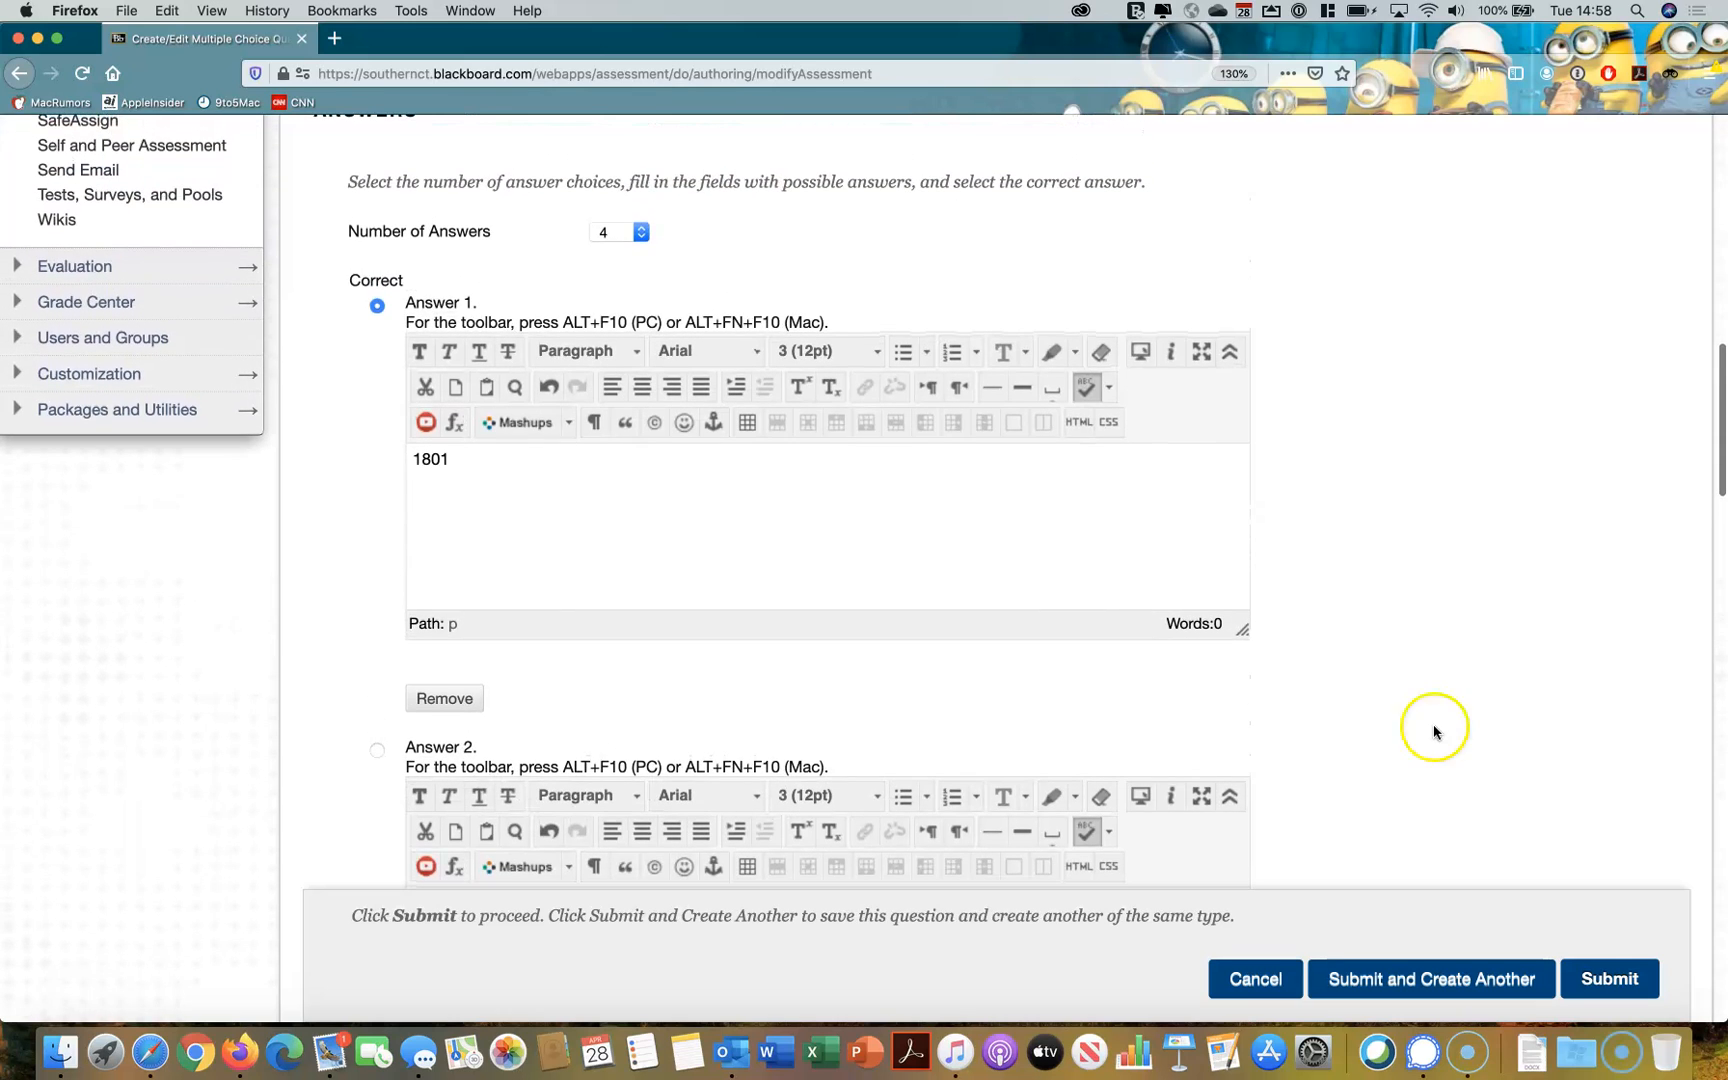
{"action": "left_click", "coordinate": [645, 231]}
{"action": "scroll", "coordinate": [631, 237], "scroll_direction": "down", "scroll_amount": 20}
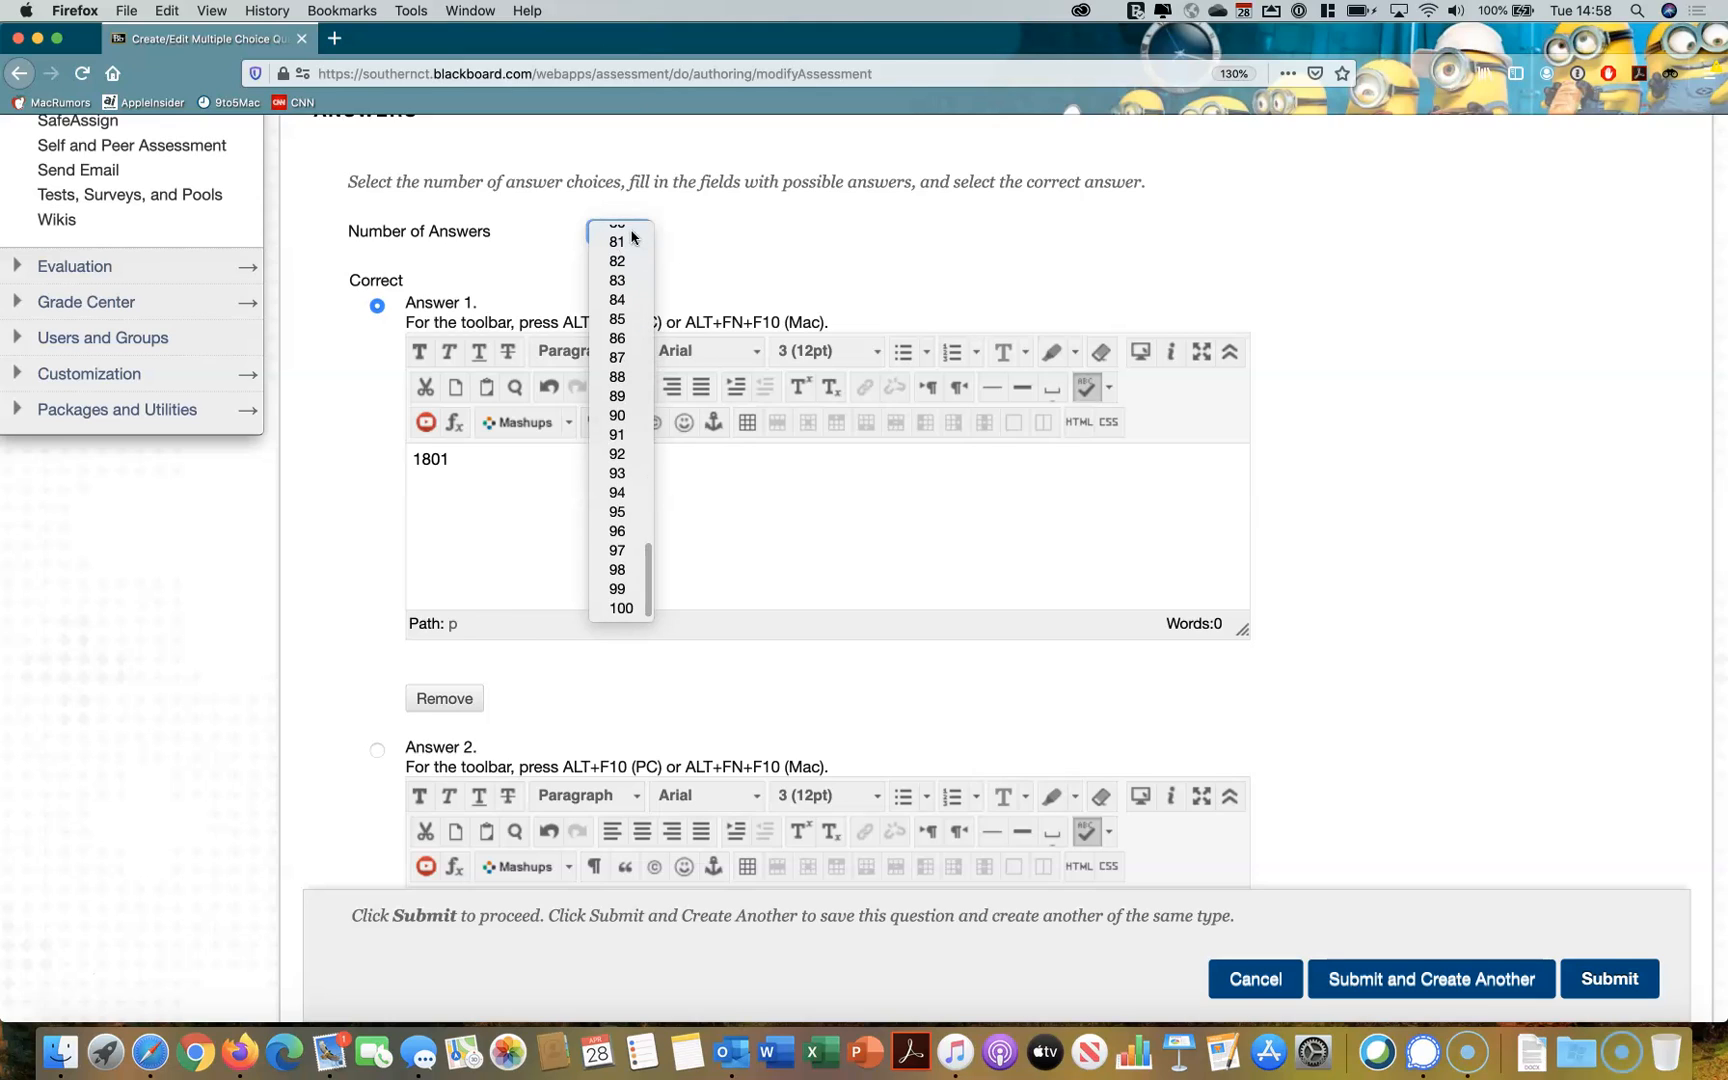
{"action": "scroll", "coordinate": [634, 236], "scroll_direction": "up", "scroll_amount": 1}
{"action": "scroll", "coordinate": [614, 258], "scroll_direction": "up", "scroll_amount": 20}
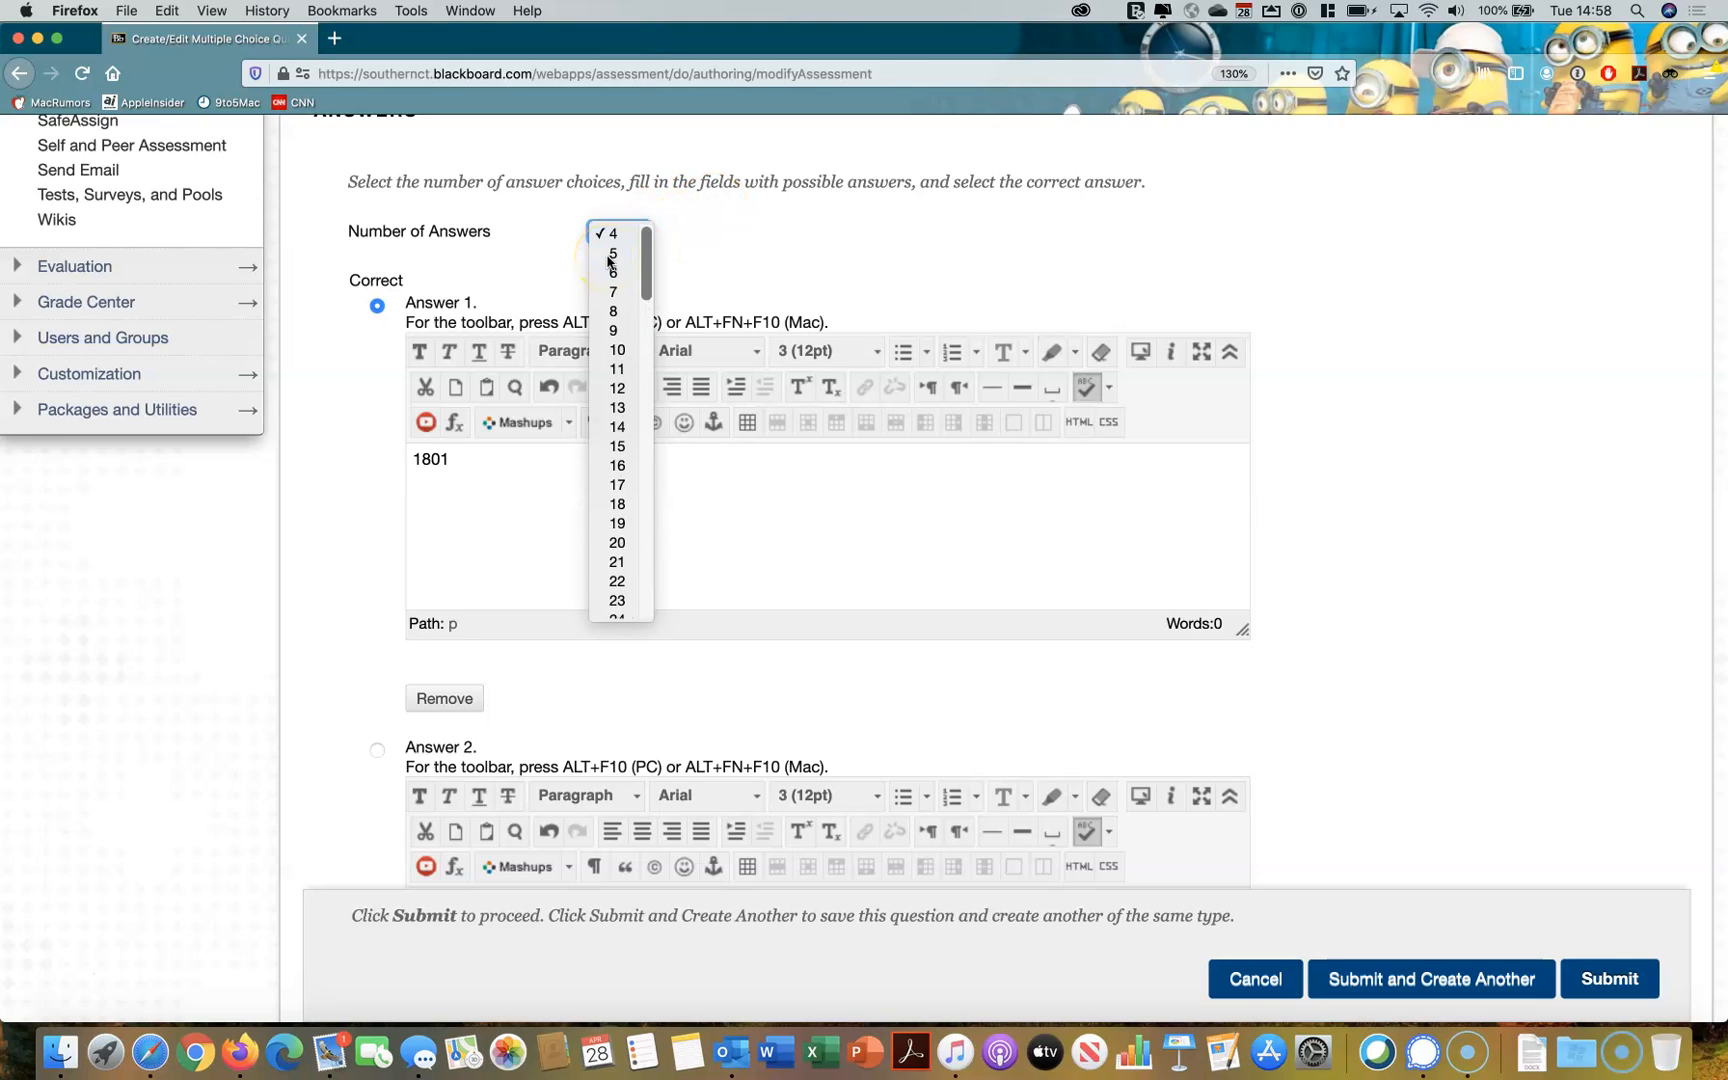
Set the answer numbering to Arabic Numerals (1, 2, 3) and check the orientation options, keeping Vertical
{"action": "scroll", "coordinate": [753, 231], "scroll_direction": "up", "scroll_amount": 5}
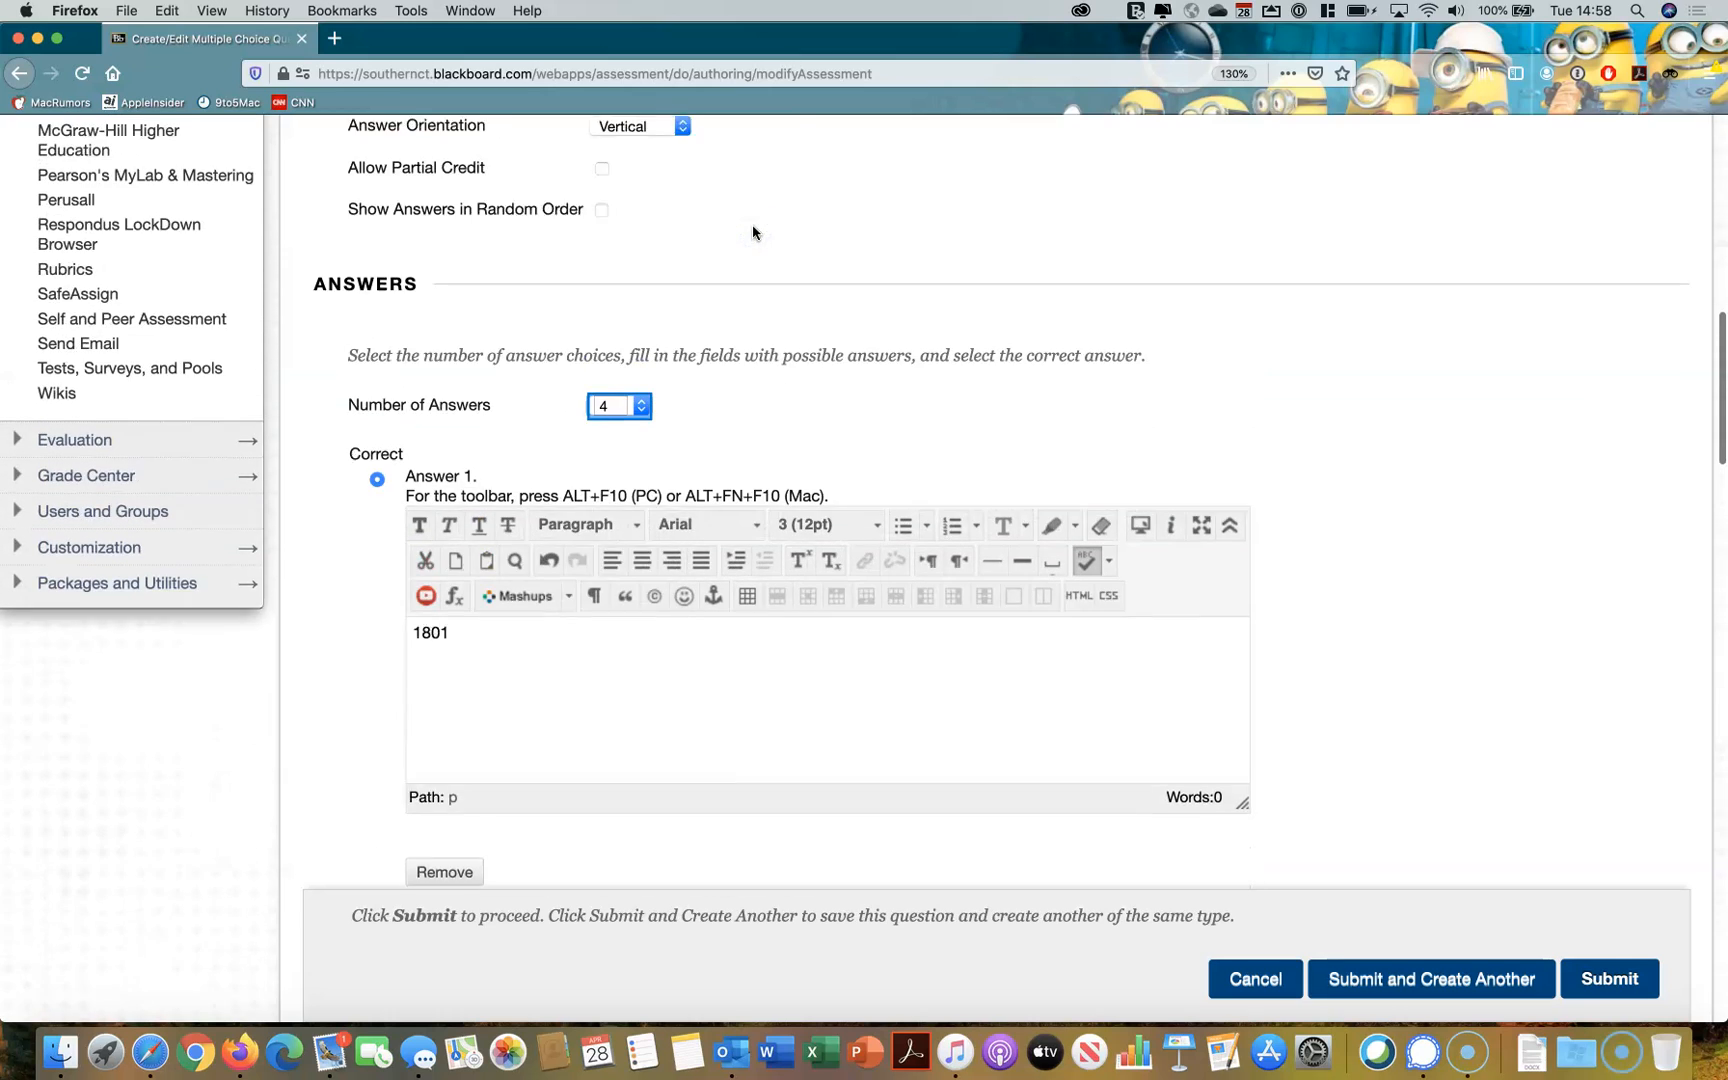
{"action": "scroll", "coordinate": [769, 270], "scroll_direction": "up", "scroll_amount": 1}
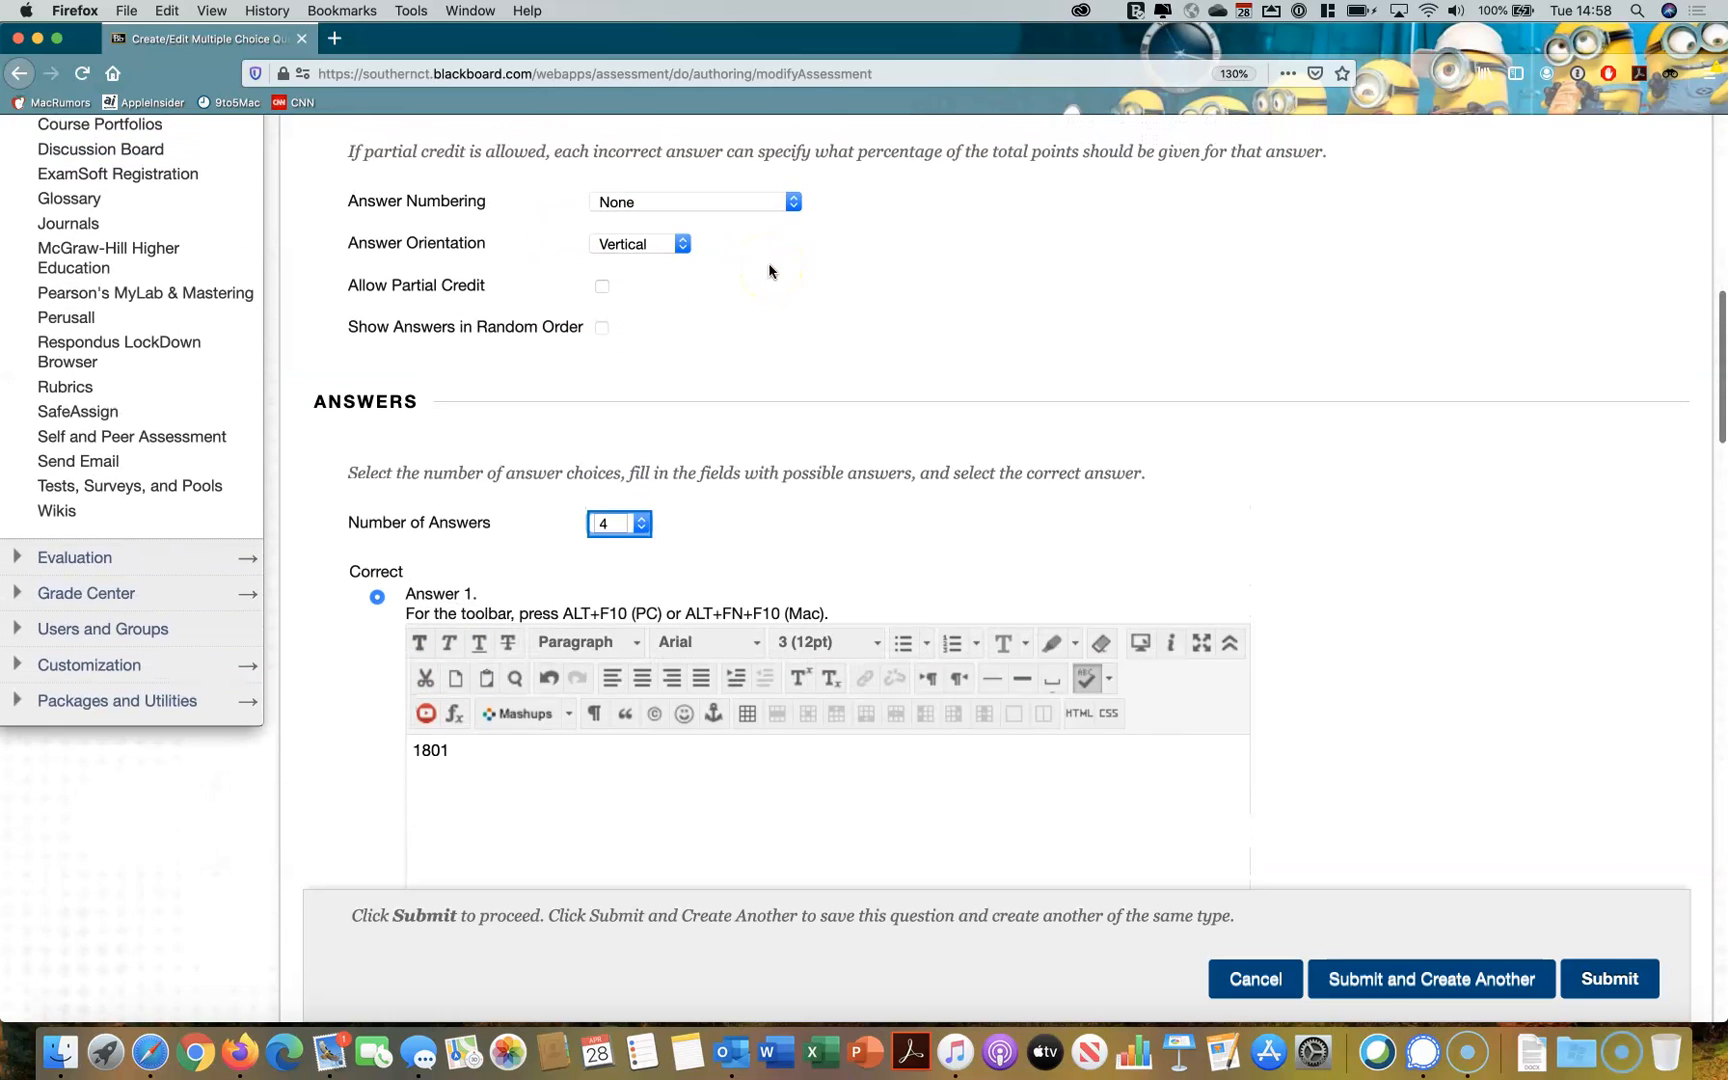
{"action": "left_click", "coordinate": [655, 206]}
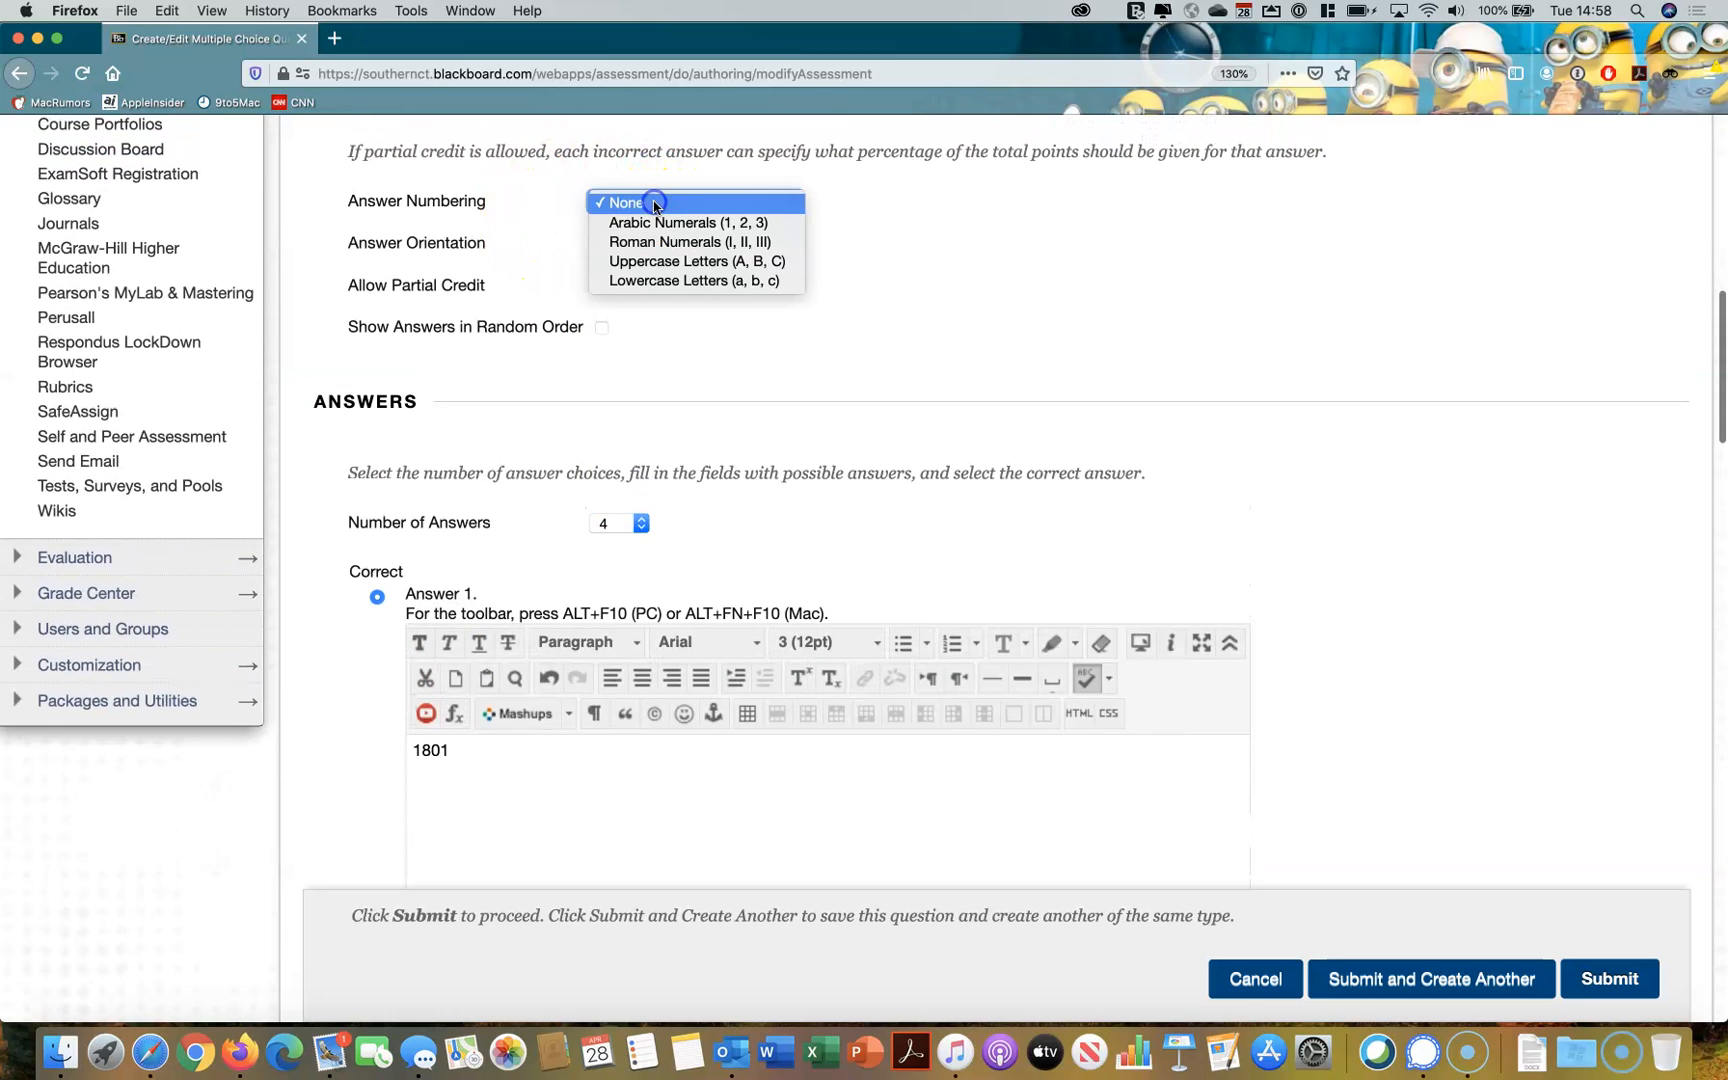
{"action": "left_click", "coordinate": [655, 222]}
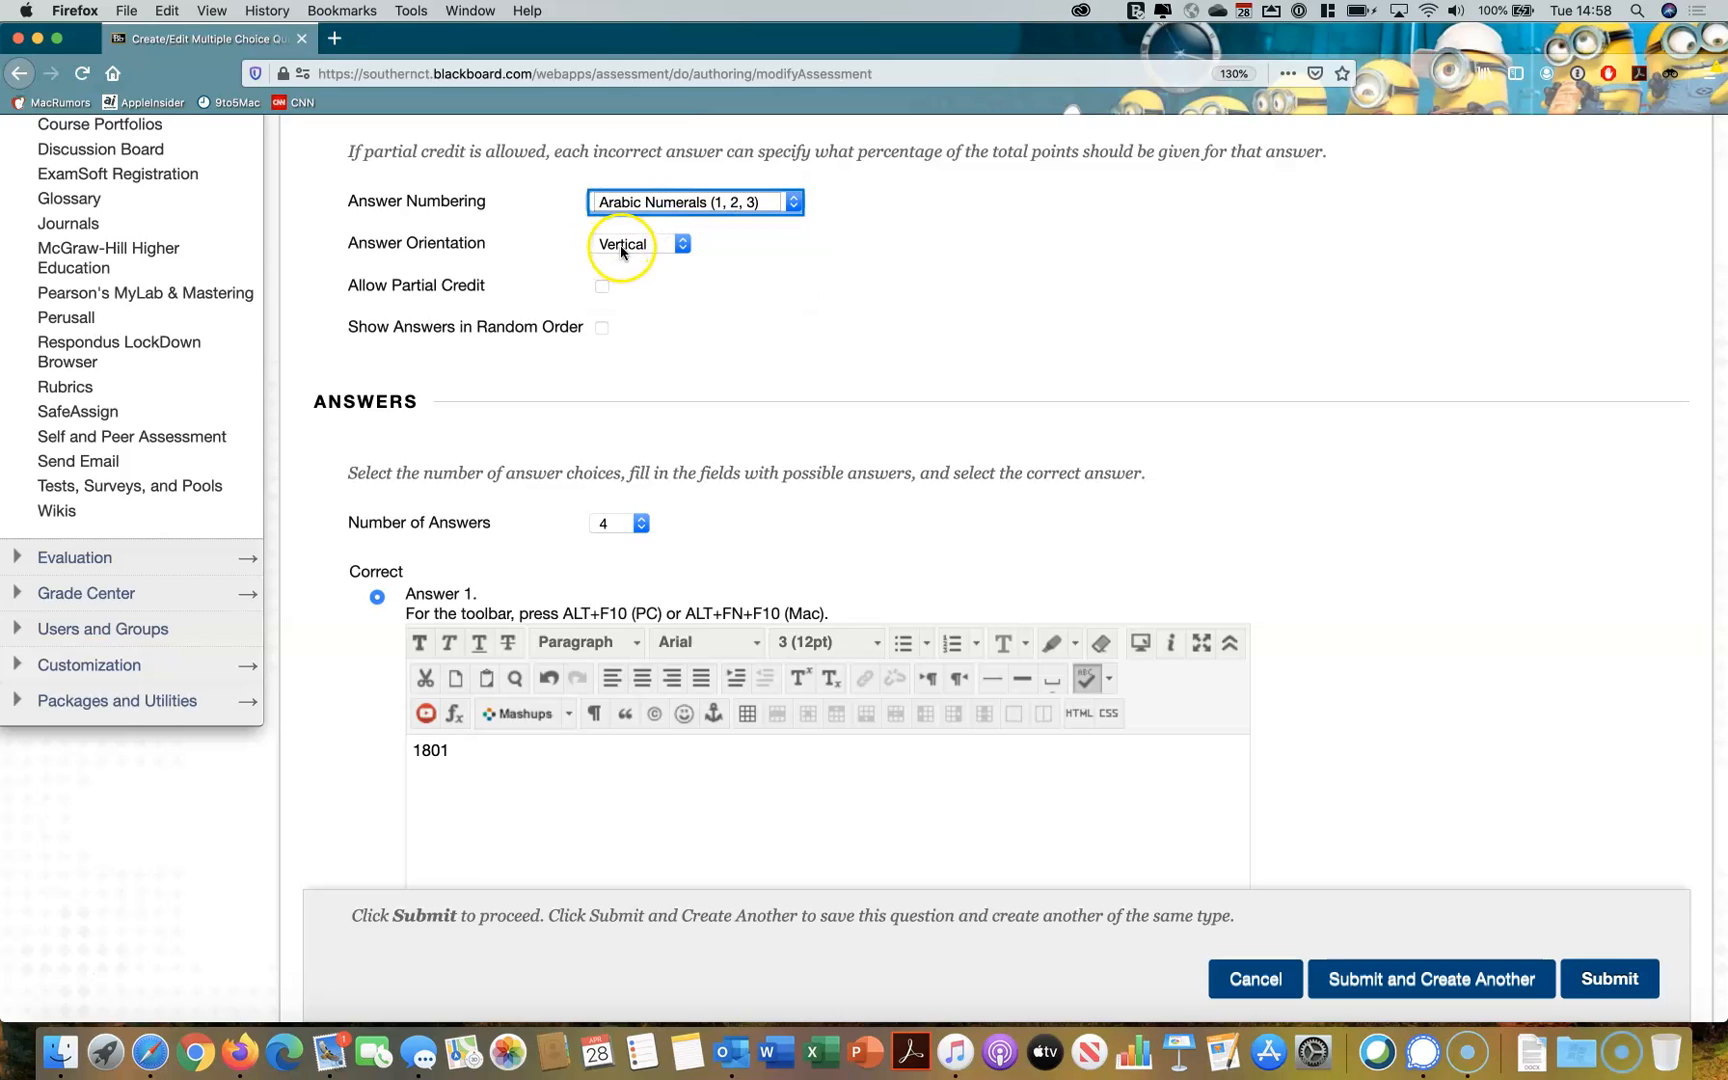
{"action": "left_click", "coordinate": [626, 247]}
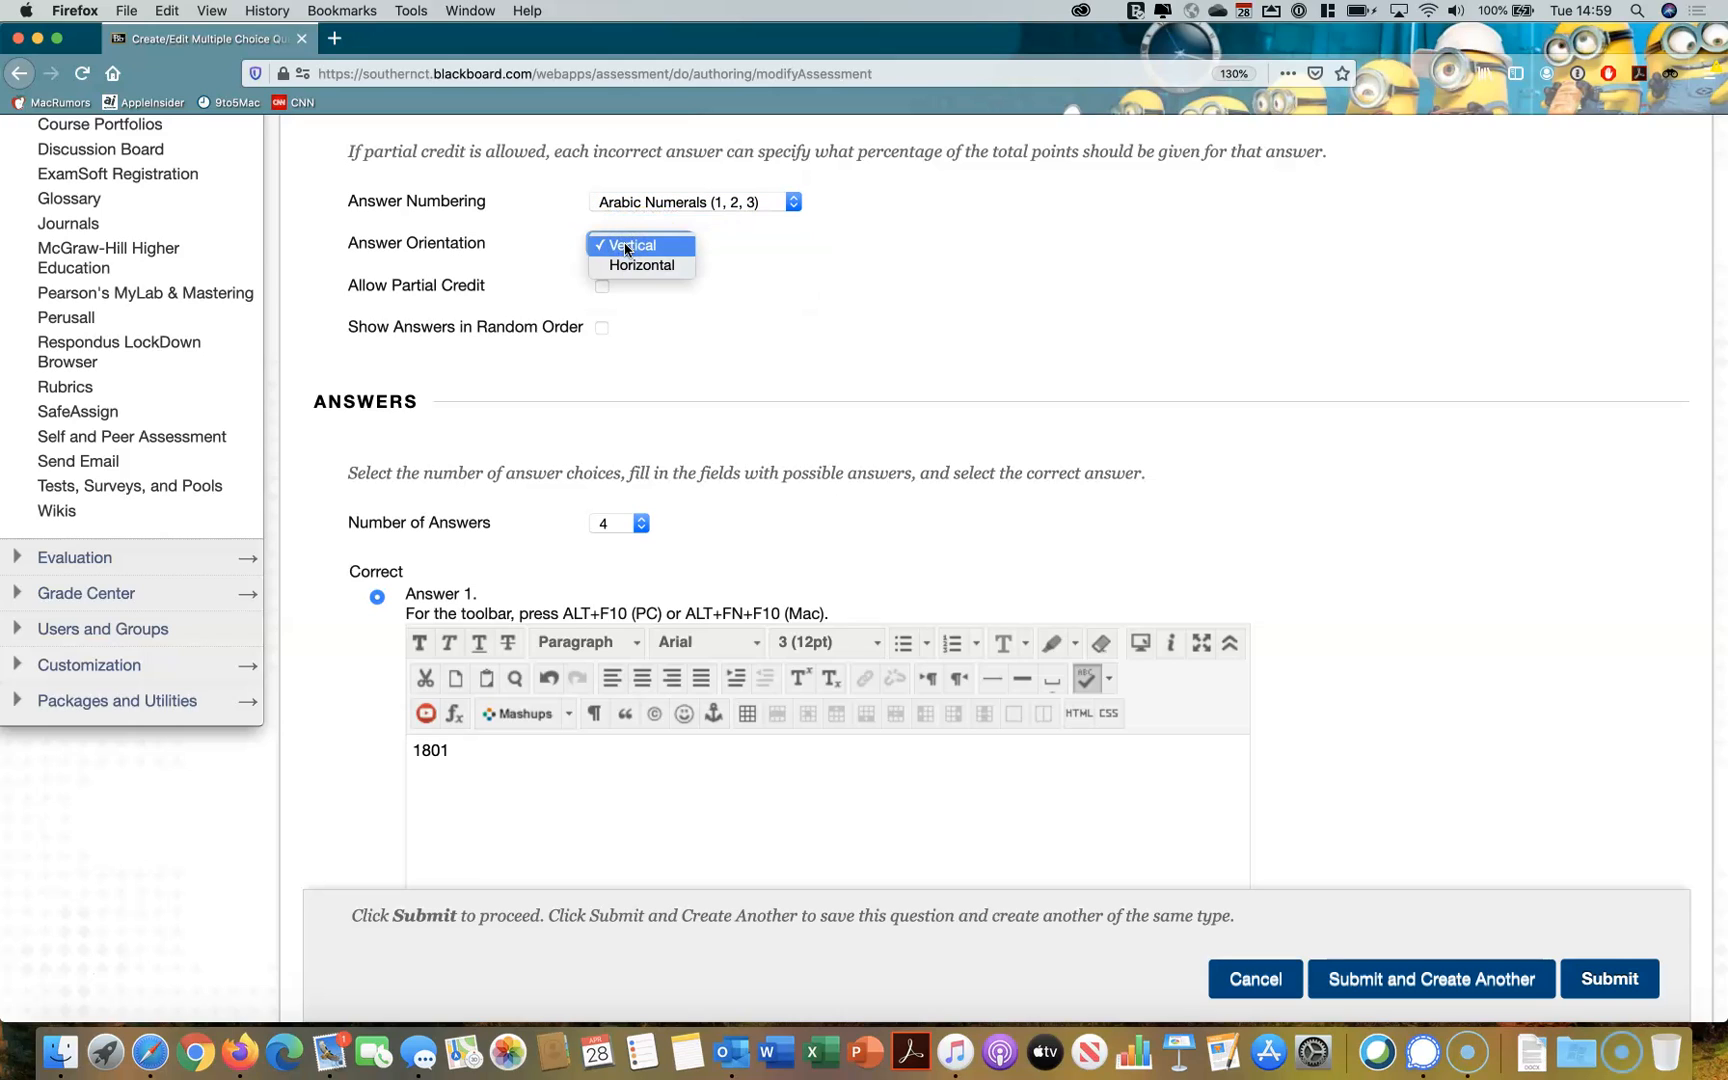
{"action": "left_click", "coordinate": [802, 247]}
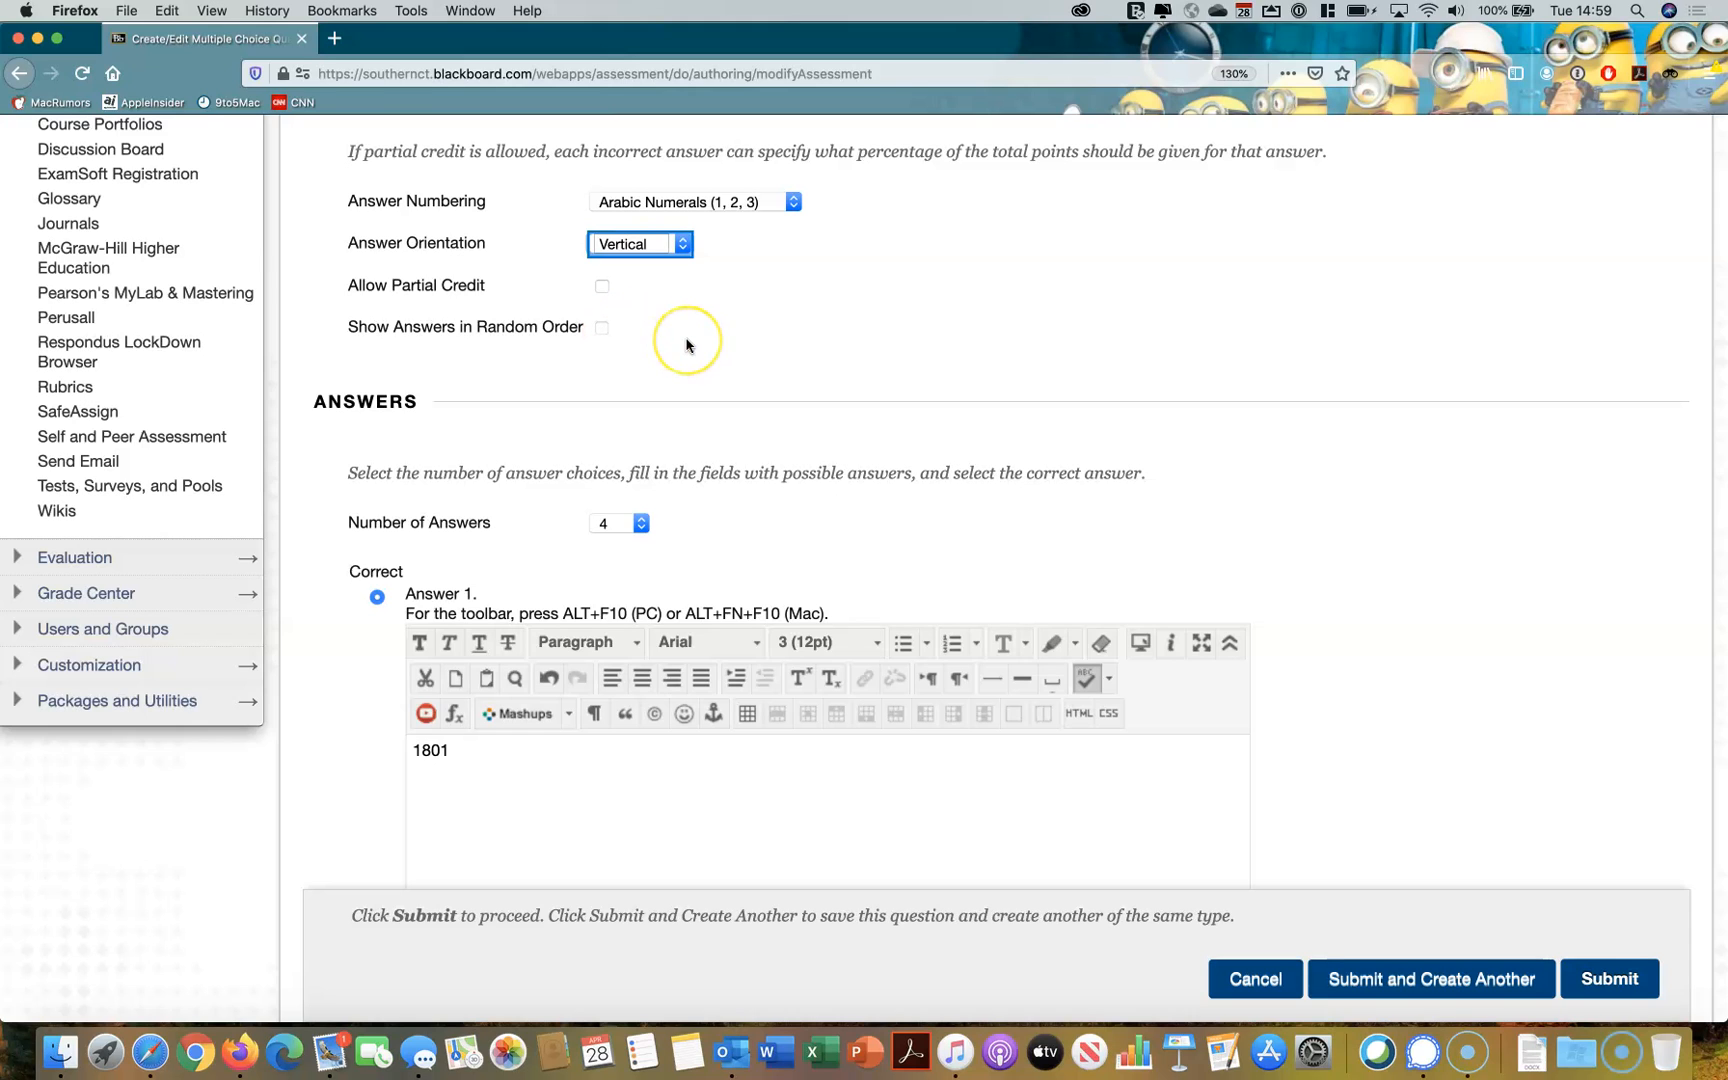
Set the answer numbering of the multiple choice question to Lowercase Letters (a, b, c)
{"action": "scroll", "coordinate": [686, 345], "scroll_direction": "down", "scroll_amount": 2}
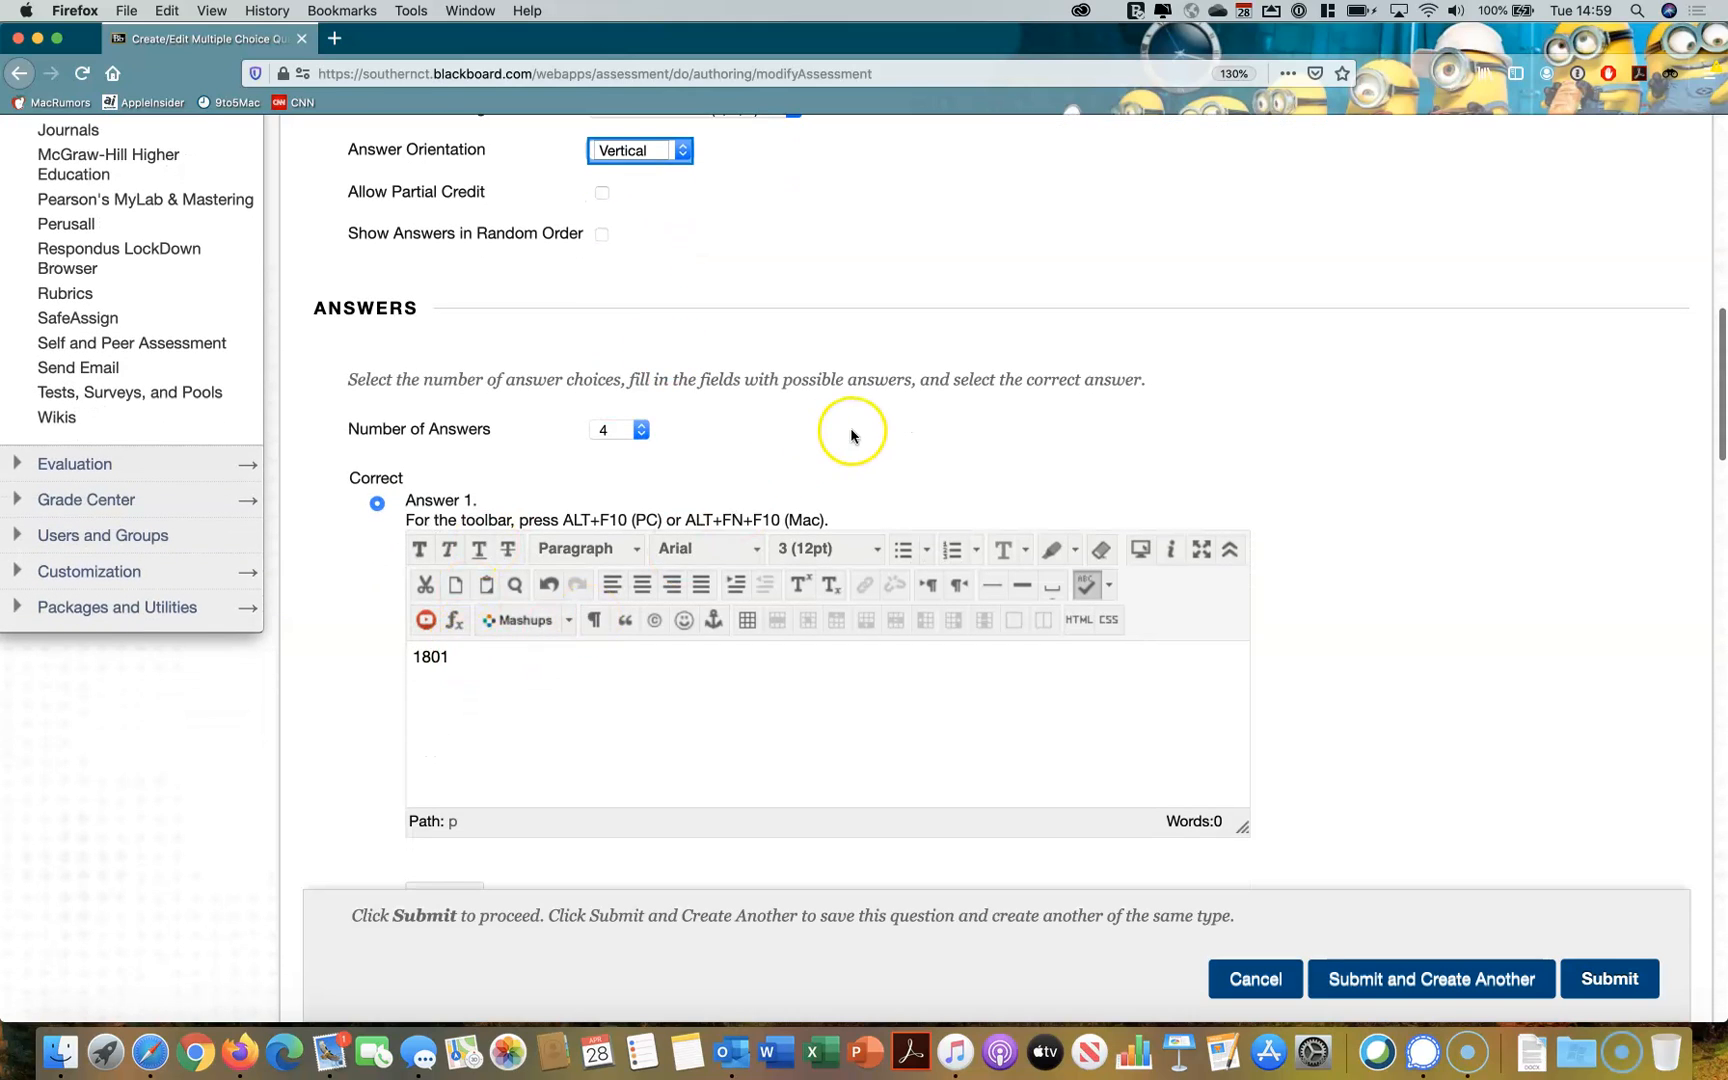
{"action": "scroll", "coordinate": [851, 435], "scroll_direction": "down", "scroll_amount": 5}
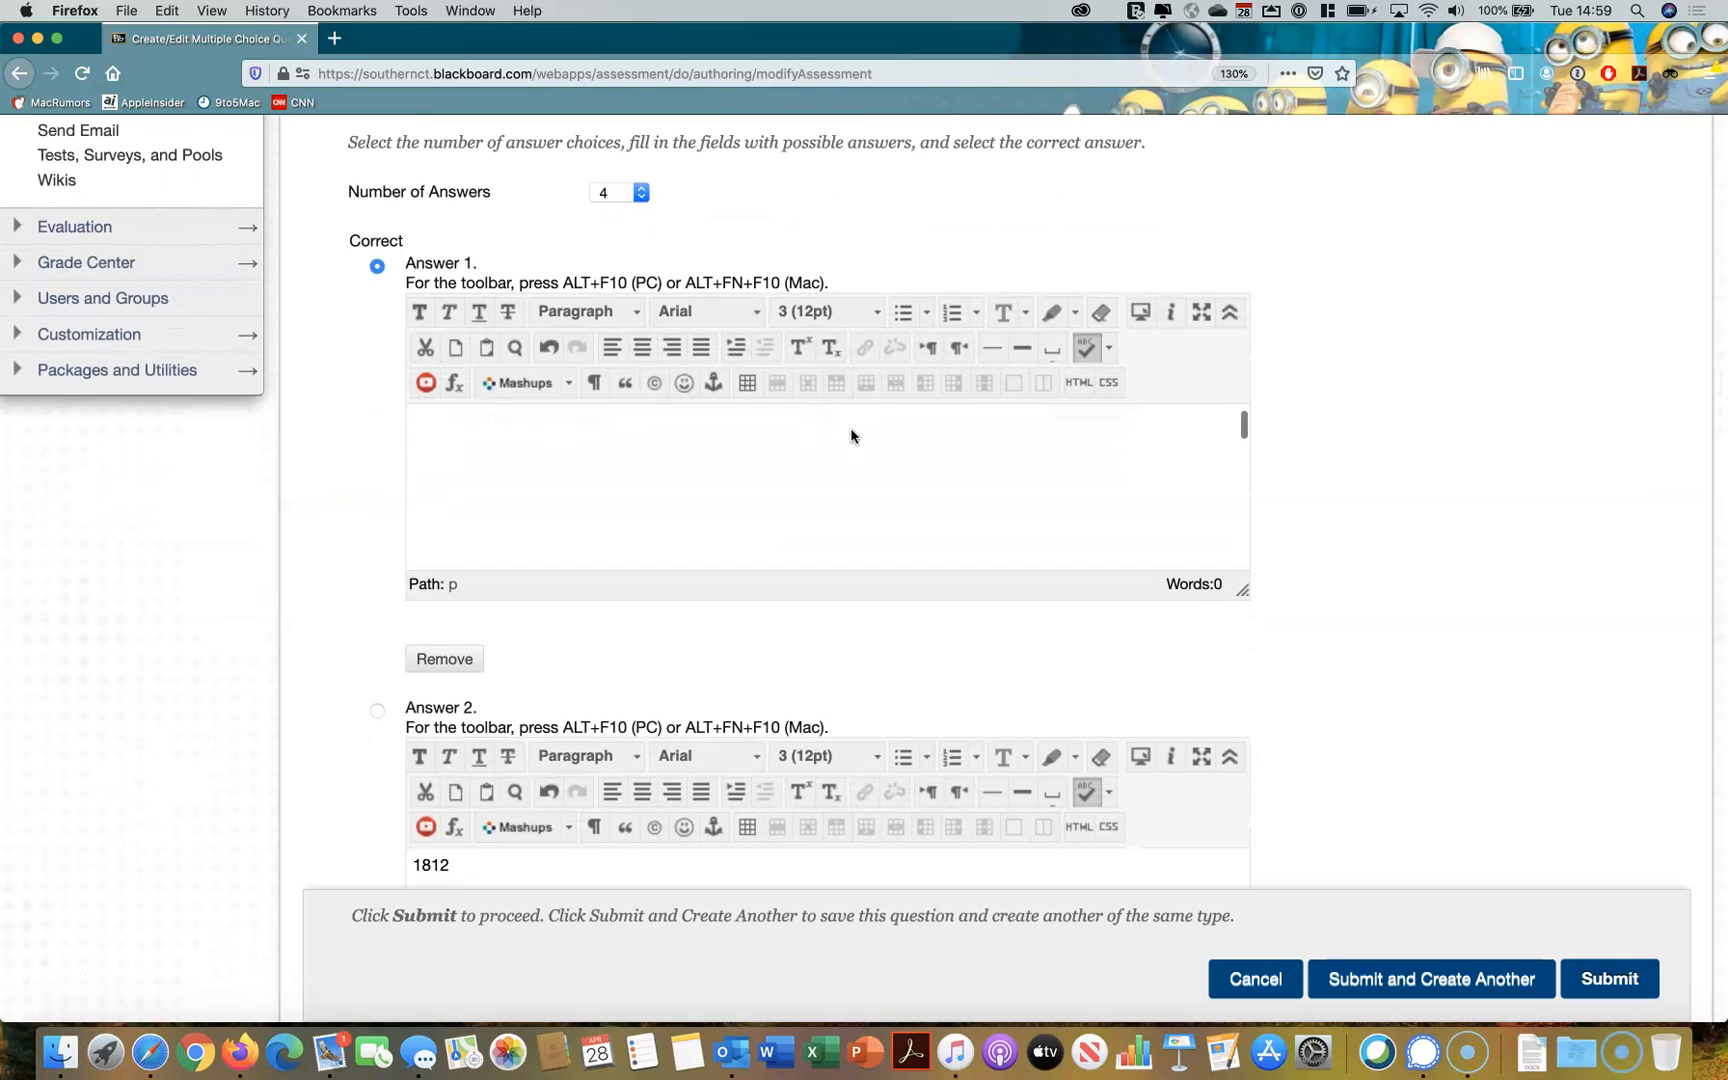
{"action": "scroll", "coordinate": [924, 226], "scroll_direction": "up", "scroll_amount": 5}
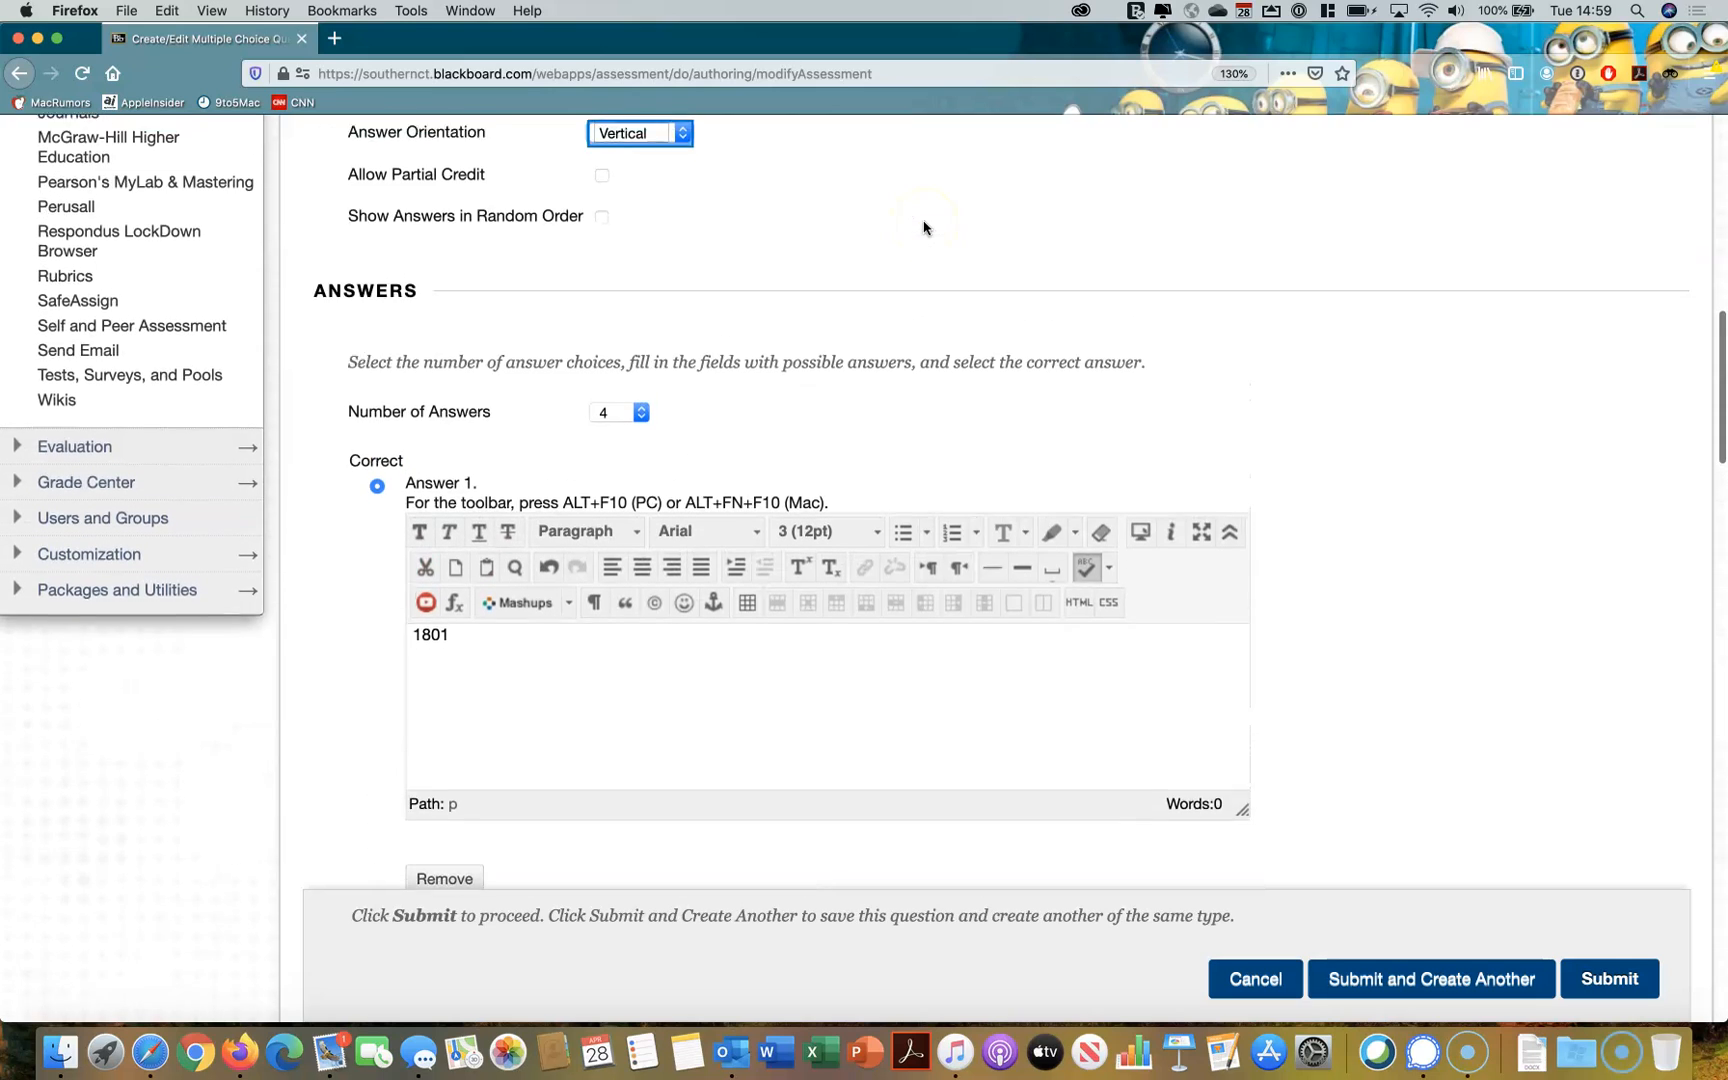
{"action": "scroll", "coordinate": [924, 226], "scroll_direction": "up", "scroll_amount": 1}
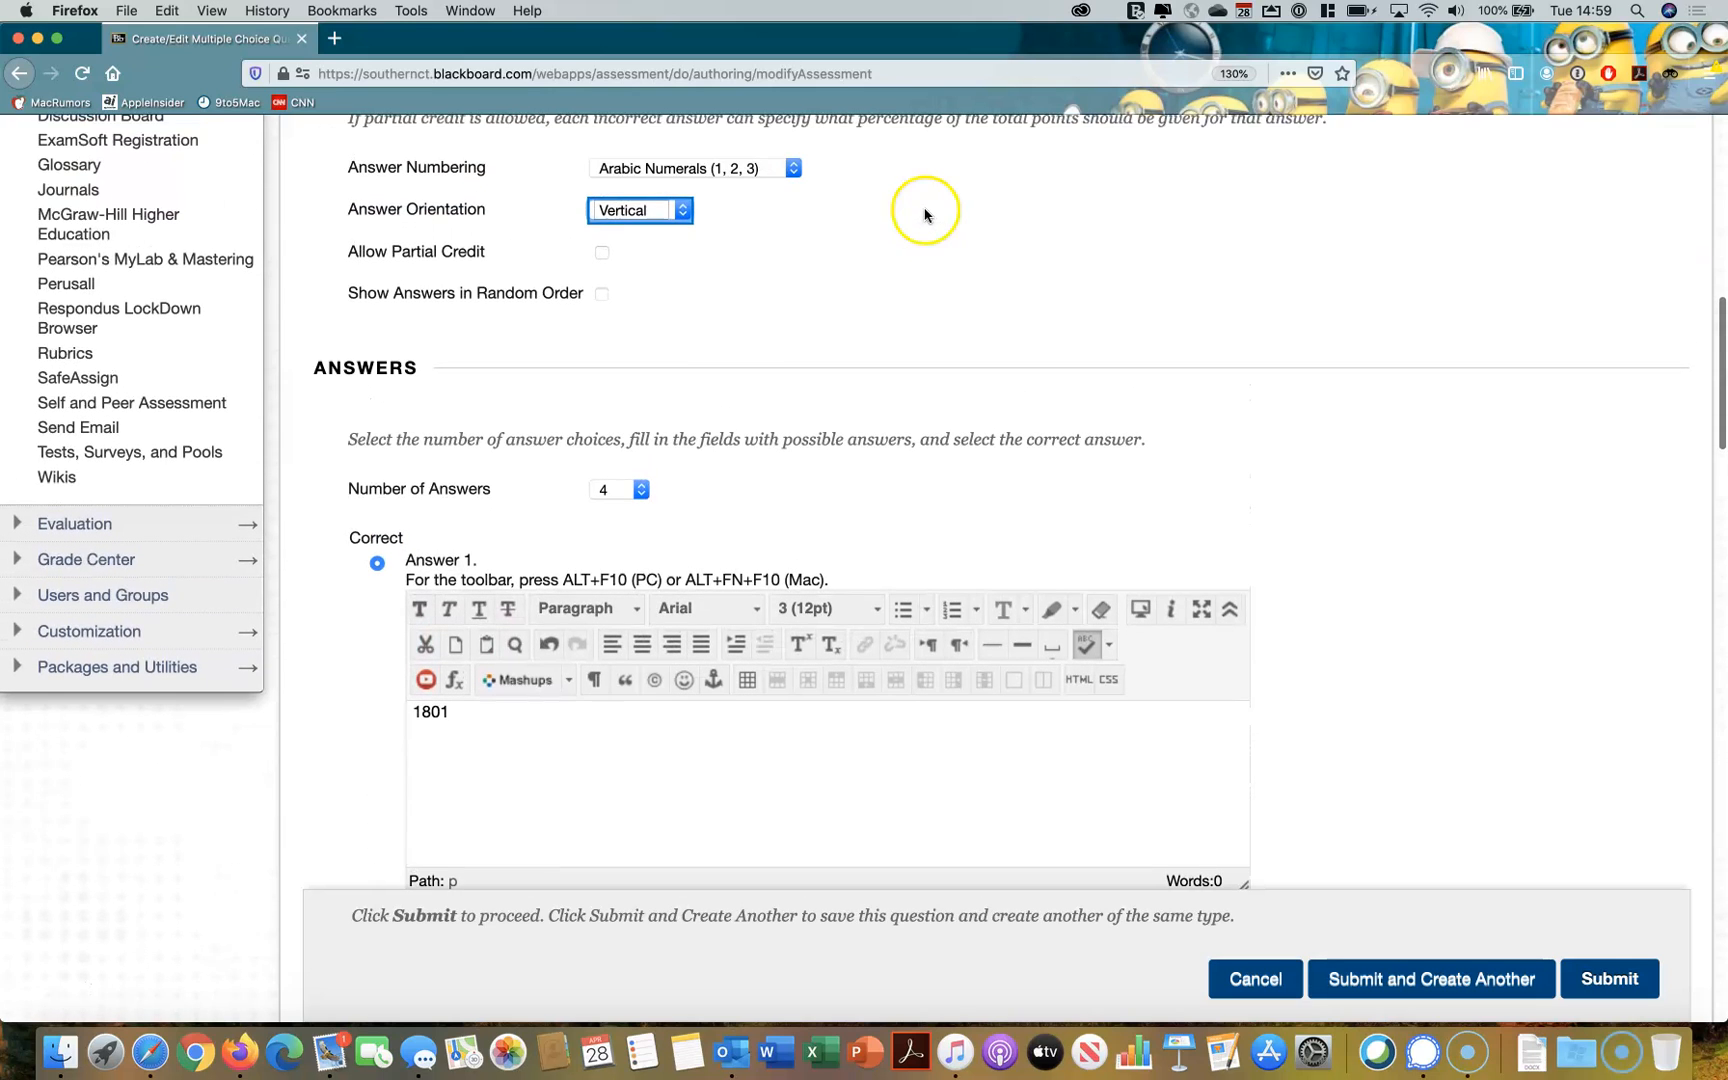
{"action": "left_click", "coordinate": [737, 173]}
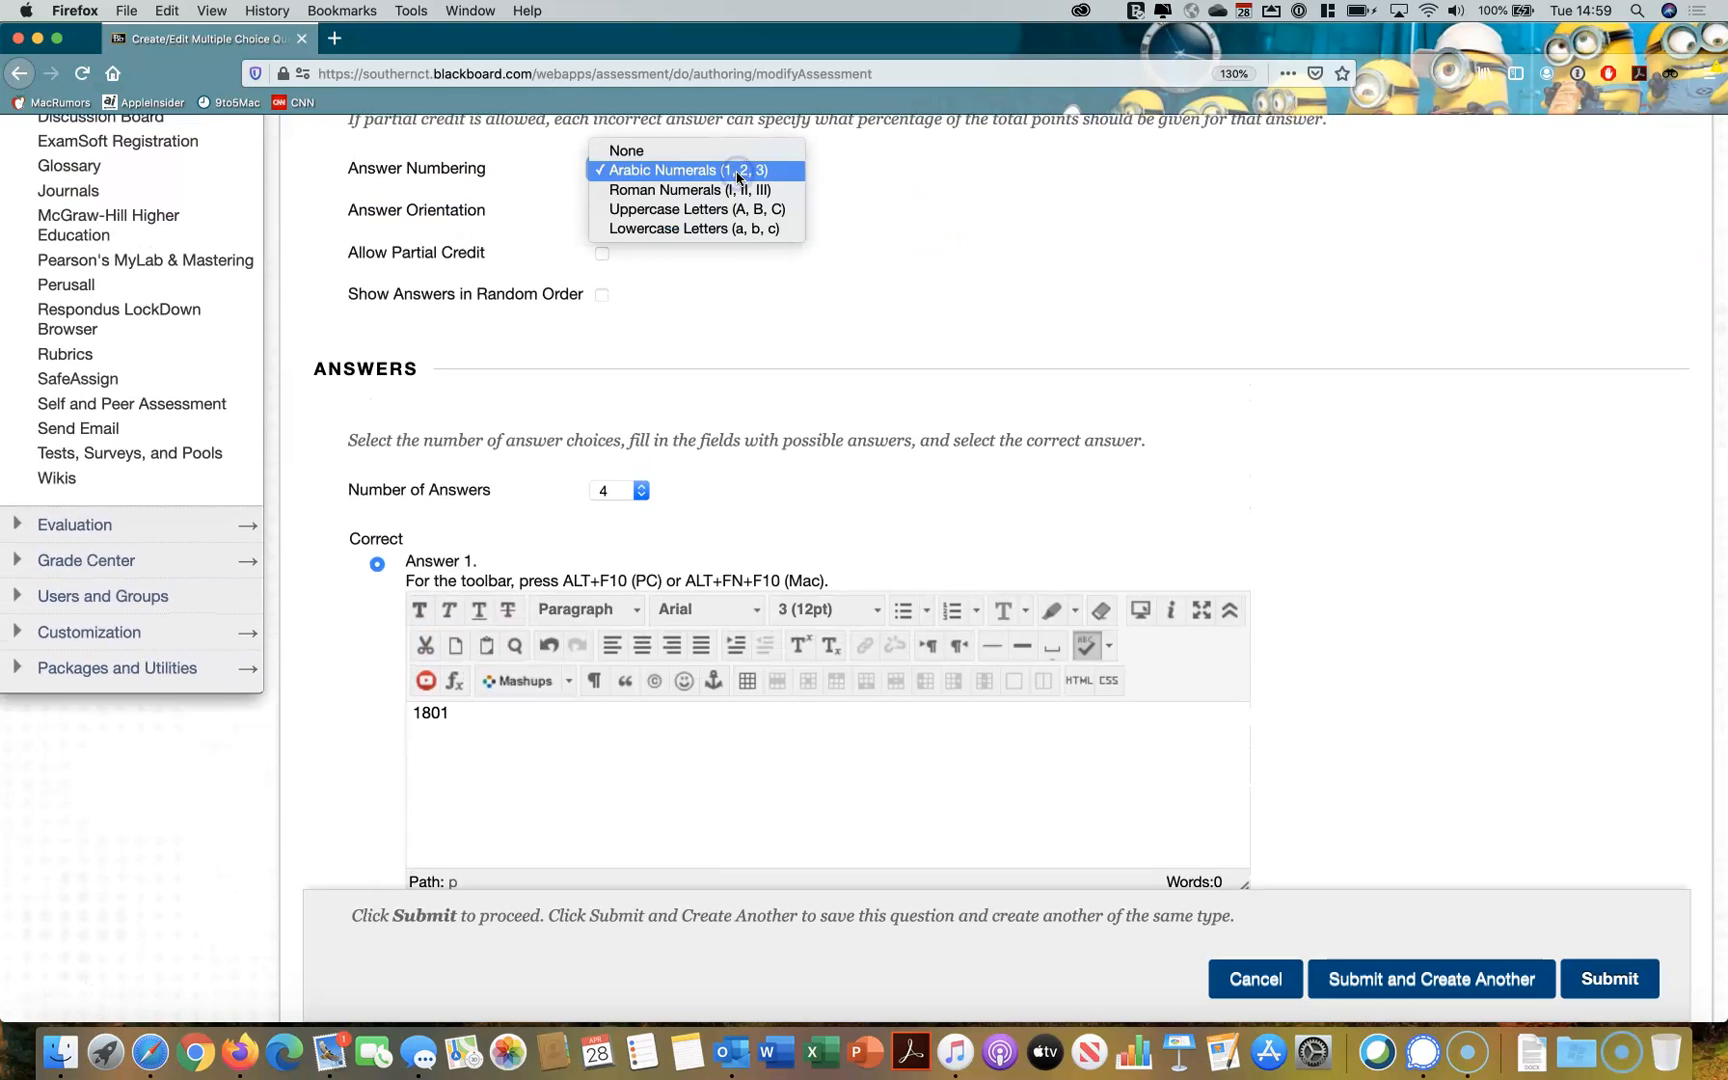
{"action": "left_click", "coordinate": [725, 229]}
Mark Answer 2 (1812) as the correct answer and submit the question, accepting deletion of the blank answer
{"action": "scroll", "coordinate": [470, 440], "scroll_direction": "down", "scroll_amount": 2}
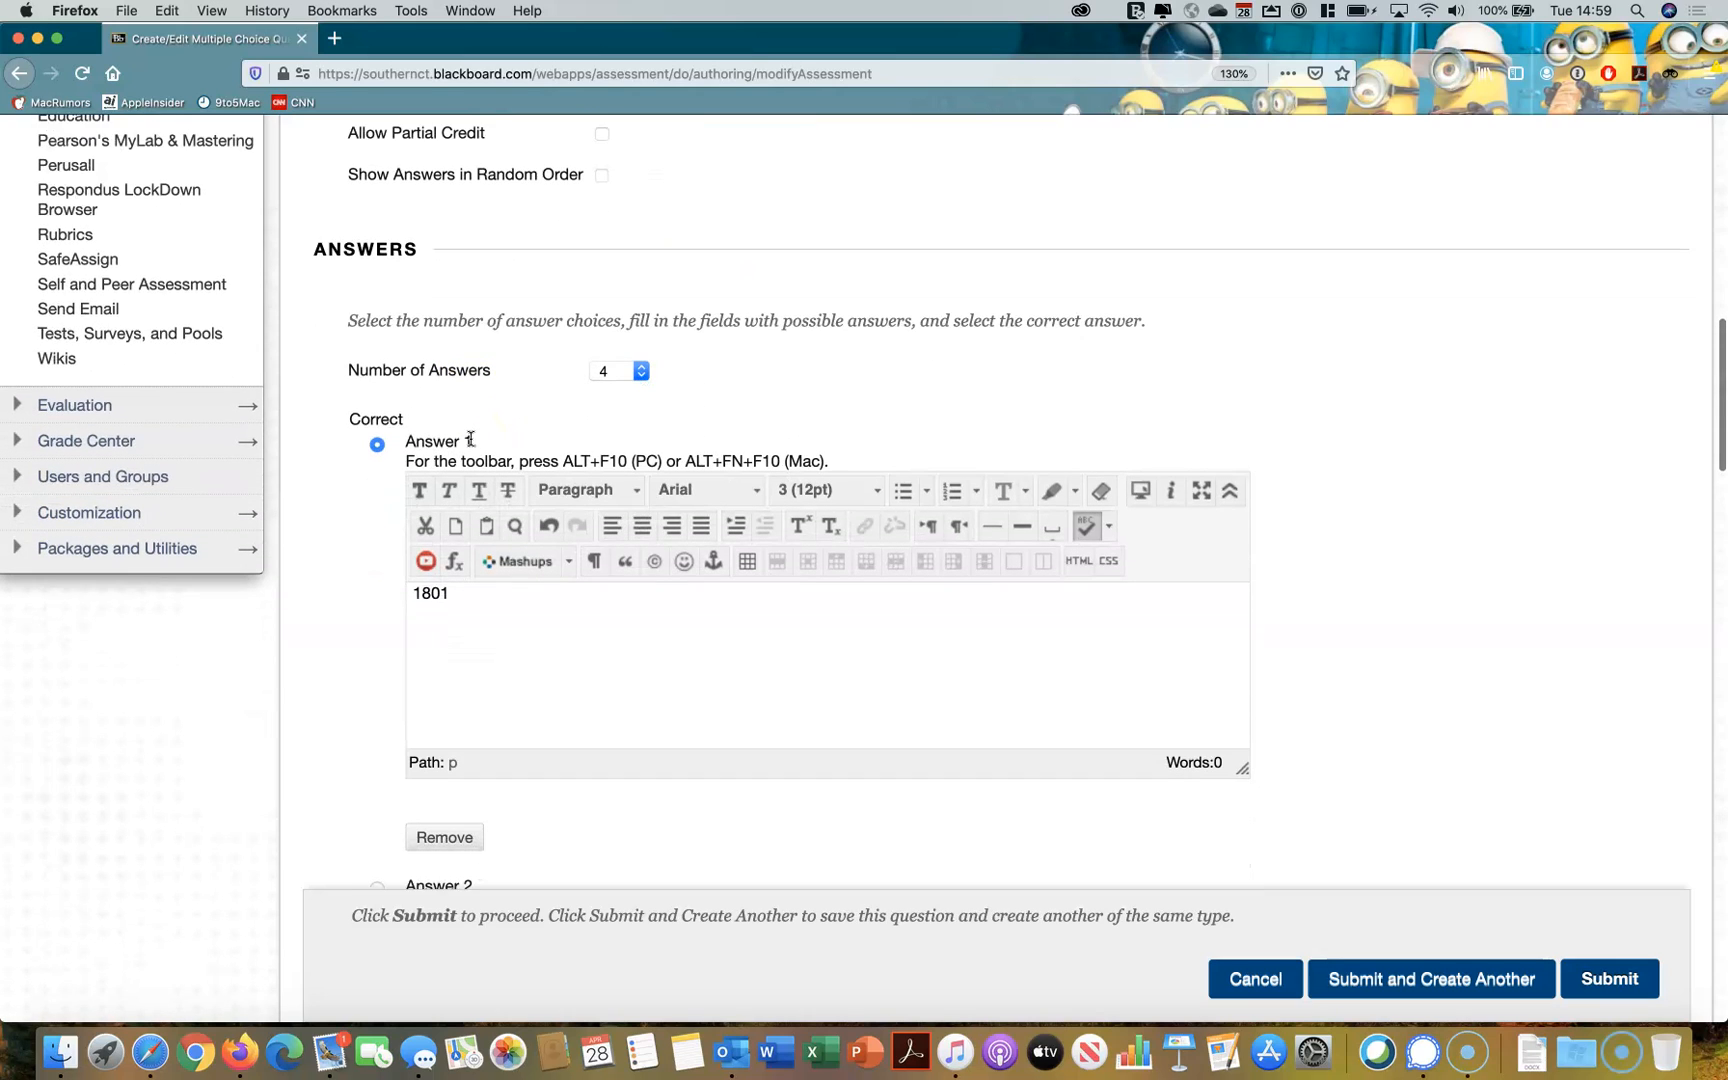
{"action": "scroll", "coordinate": [331, 600], "scroll_direction": "down", "scroll_amount": 4}
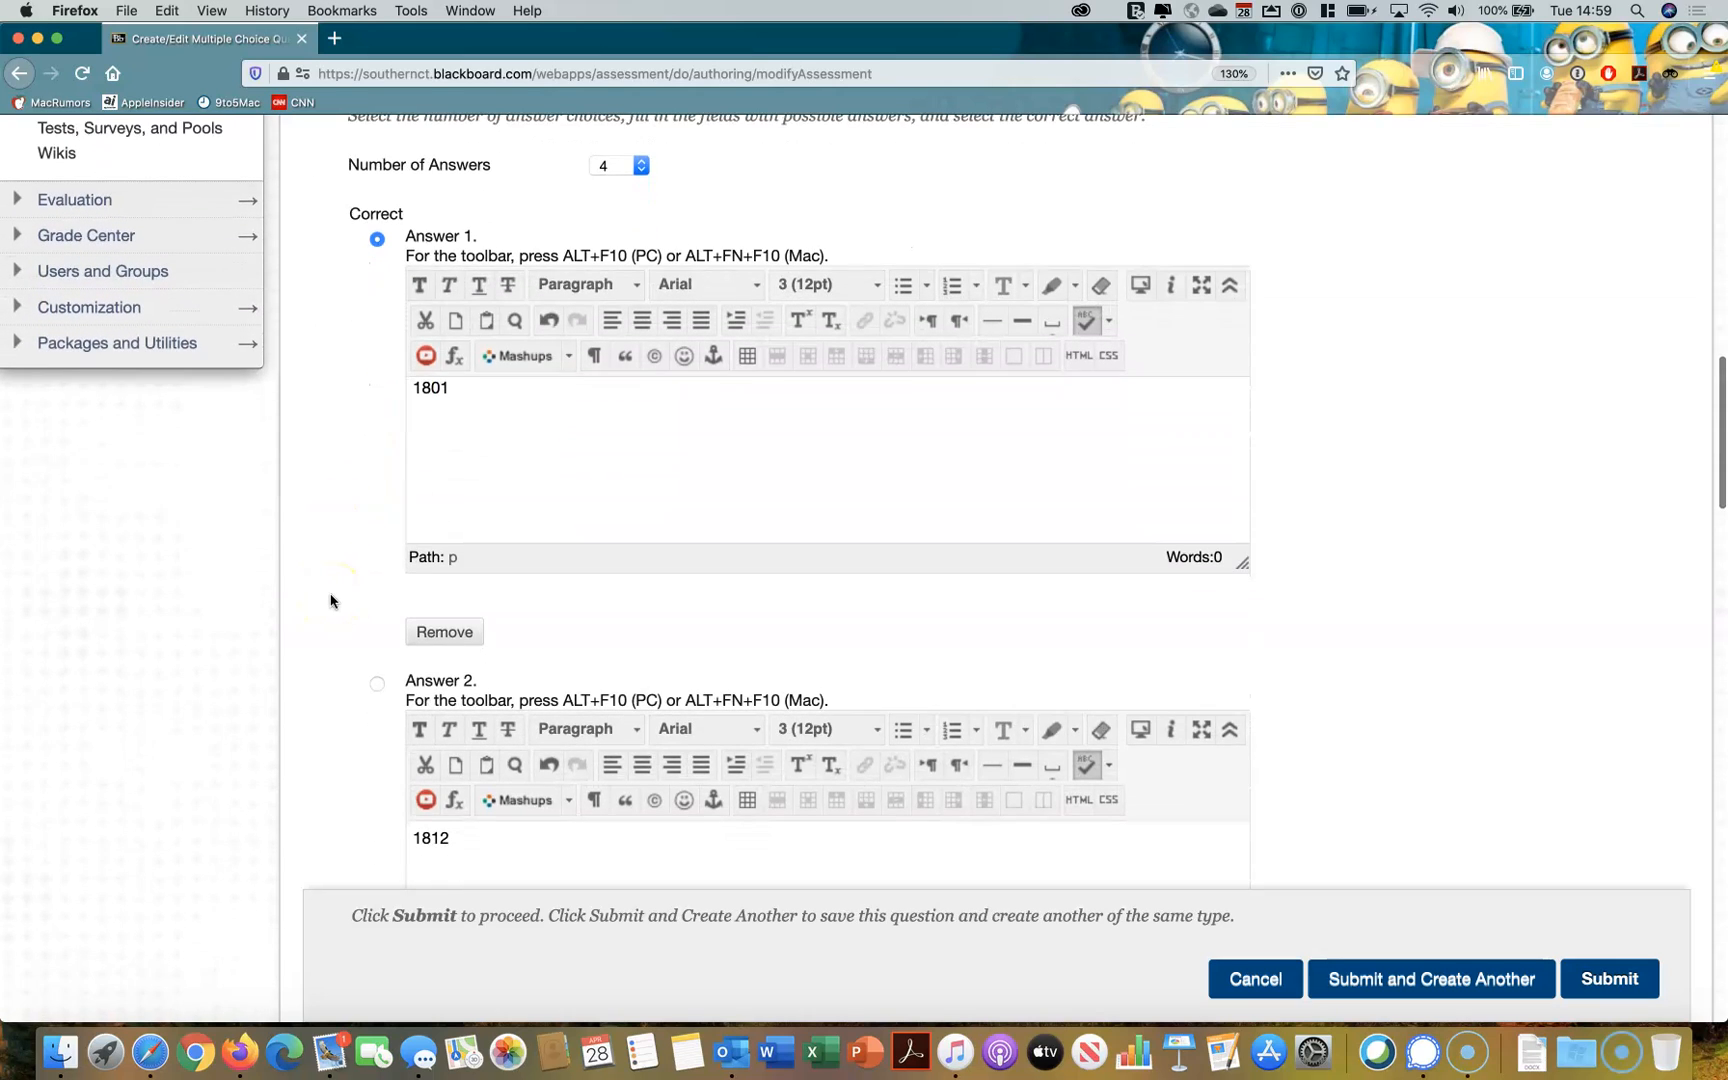
{"action": "left_click", "coordinate": [377, 684]}
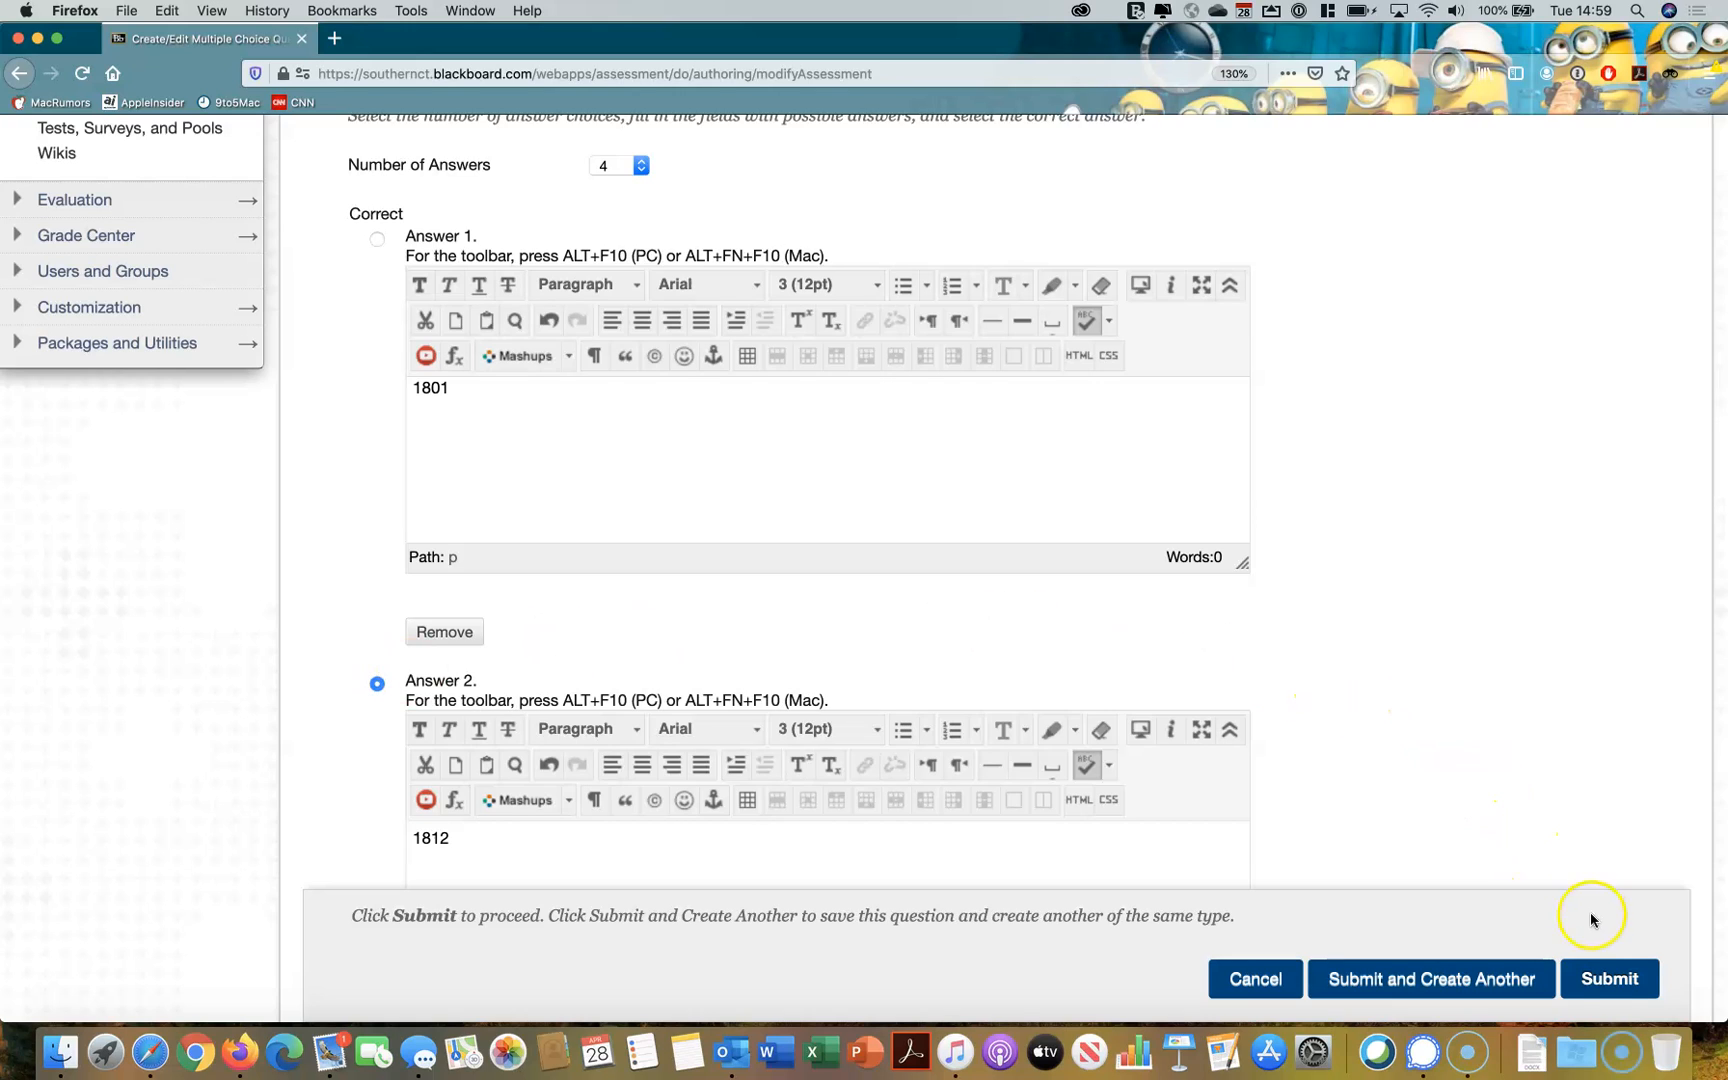
{"action": "left_click", "coordinate": [1610, 981]}
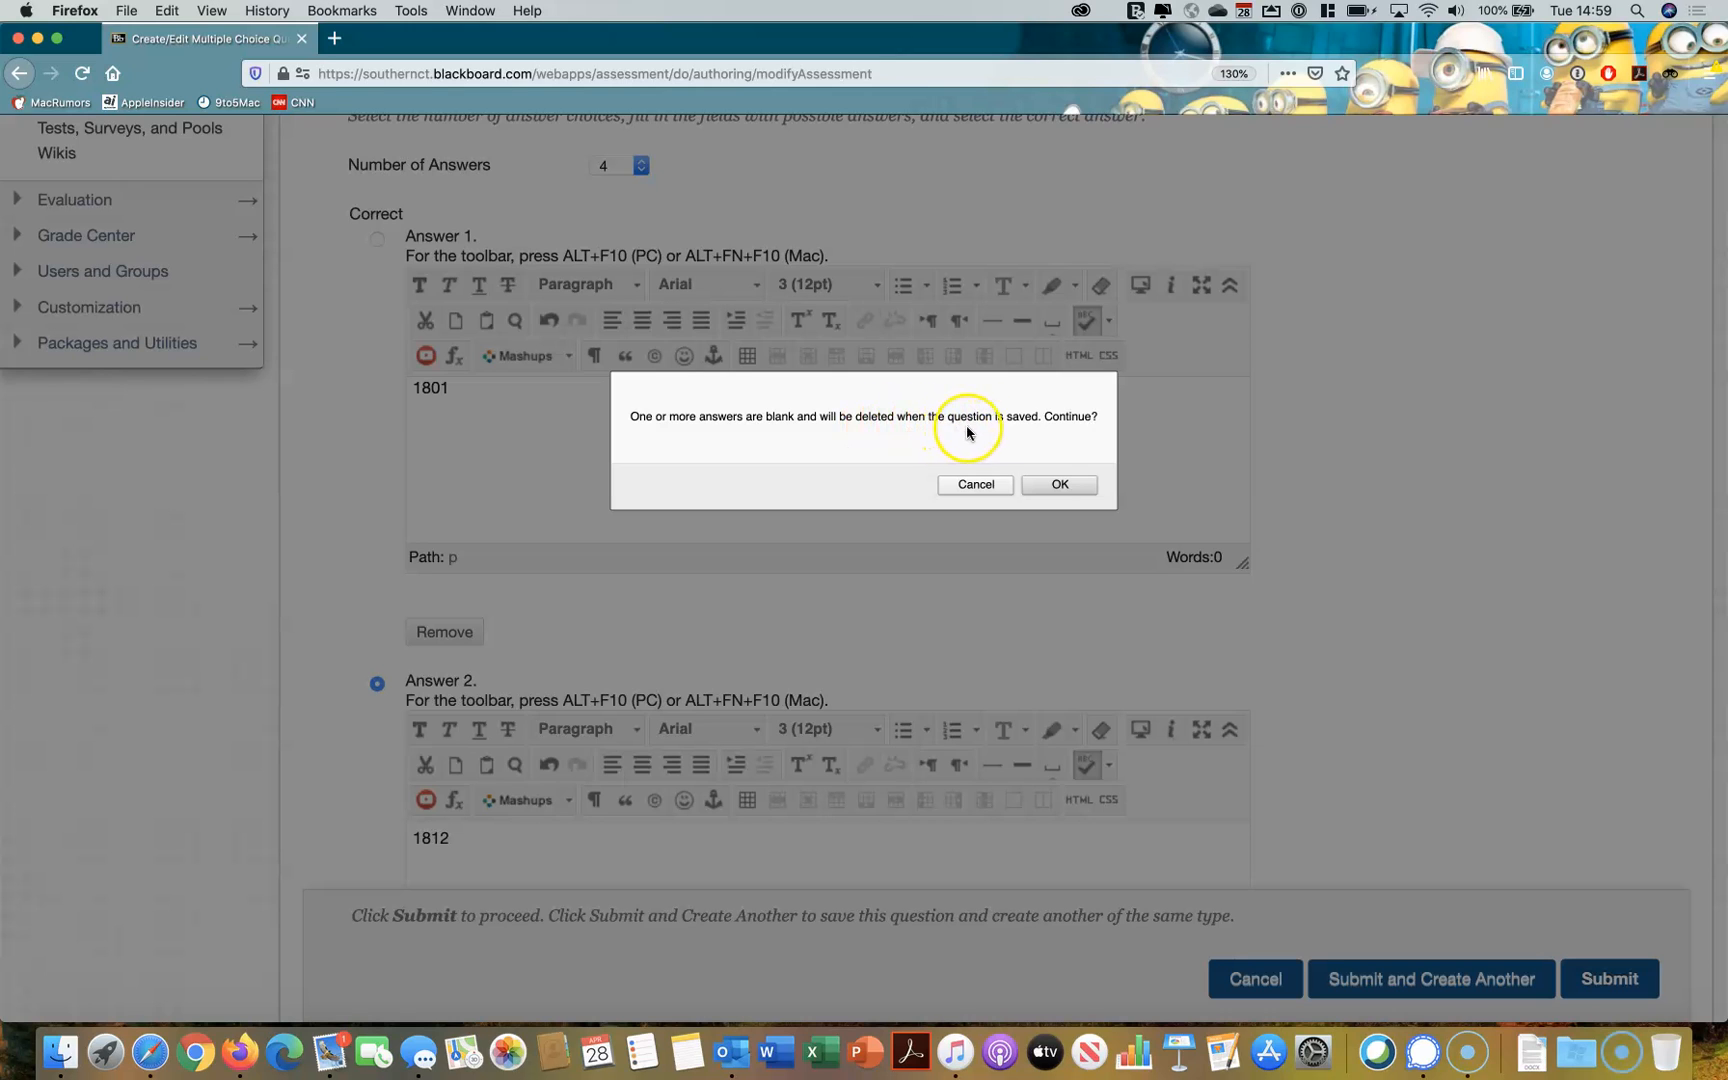
{"action": "left_click", "coordinate": [1055, 486]}
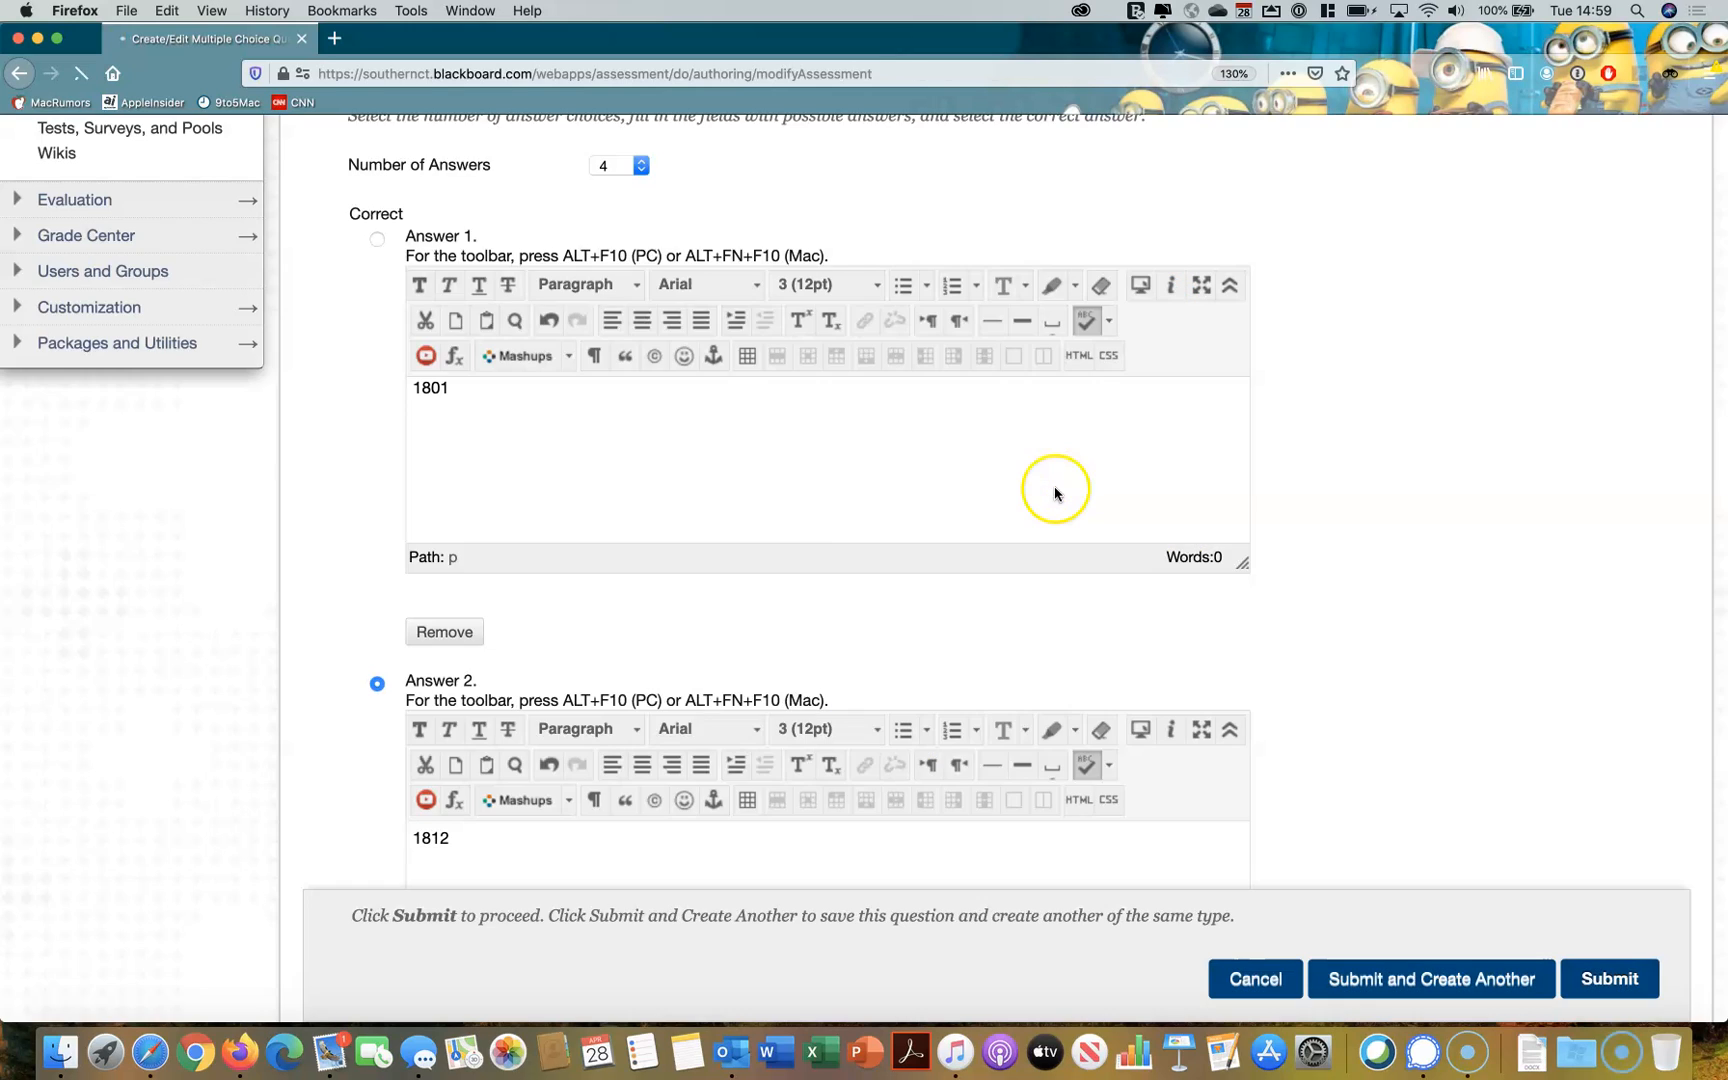
Create a True/False question in the test with the question text "Napoleon invaded Russia in 1812."
{"action": "scroll", "coordinate": [1280, 497], "scroll_direction": "down", "scroll_amount": 3}
{"action": "scroll", "coordinate": [1280, 497], "scroll_direction": "down", "scroll_amount": 3}
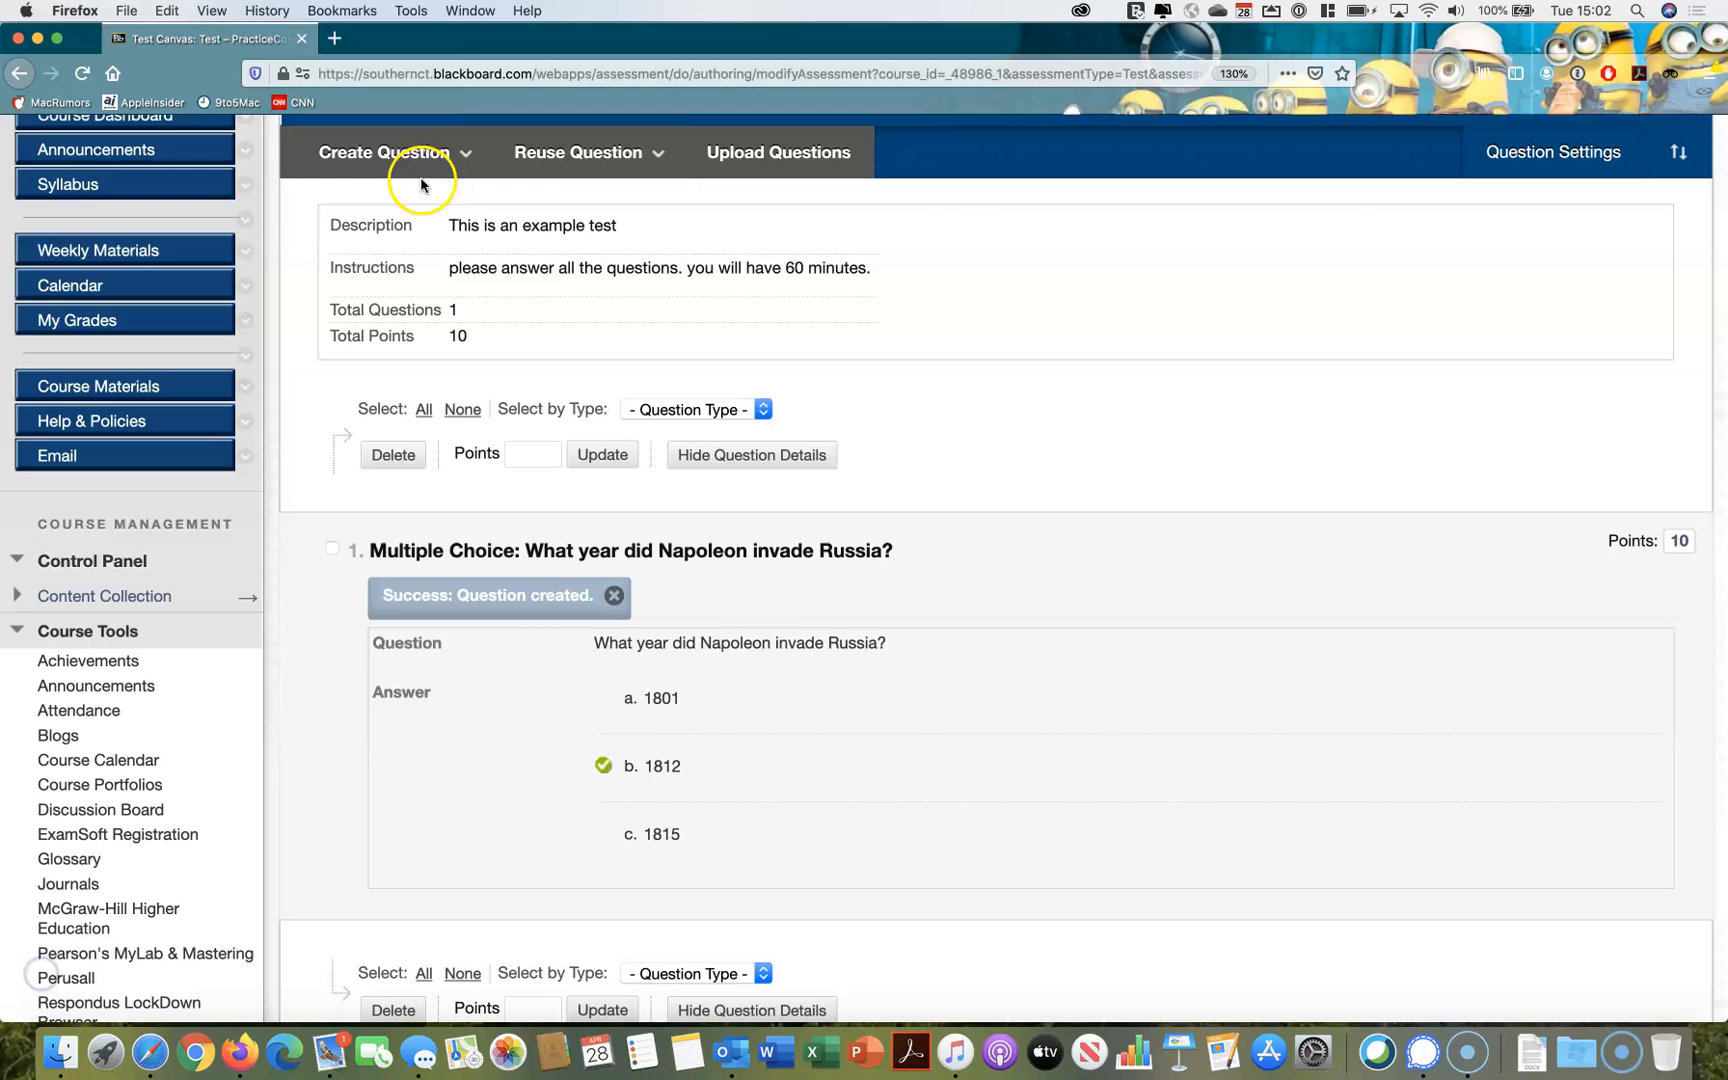
{"action": "left_click", "coordinate": [426, 174]}
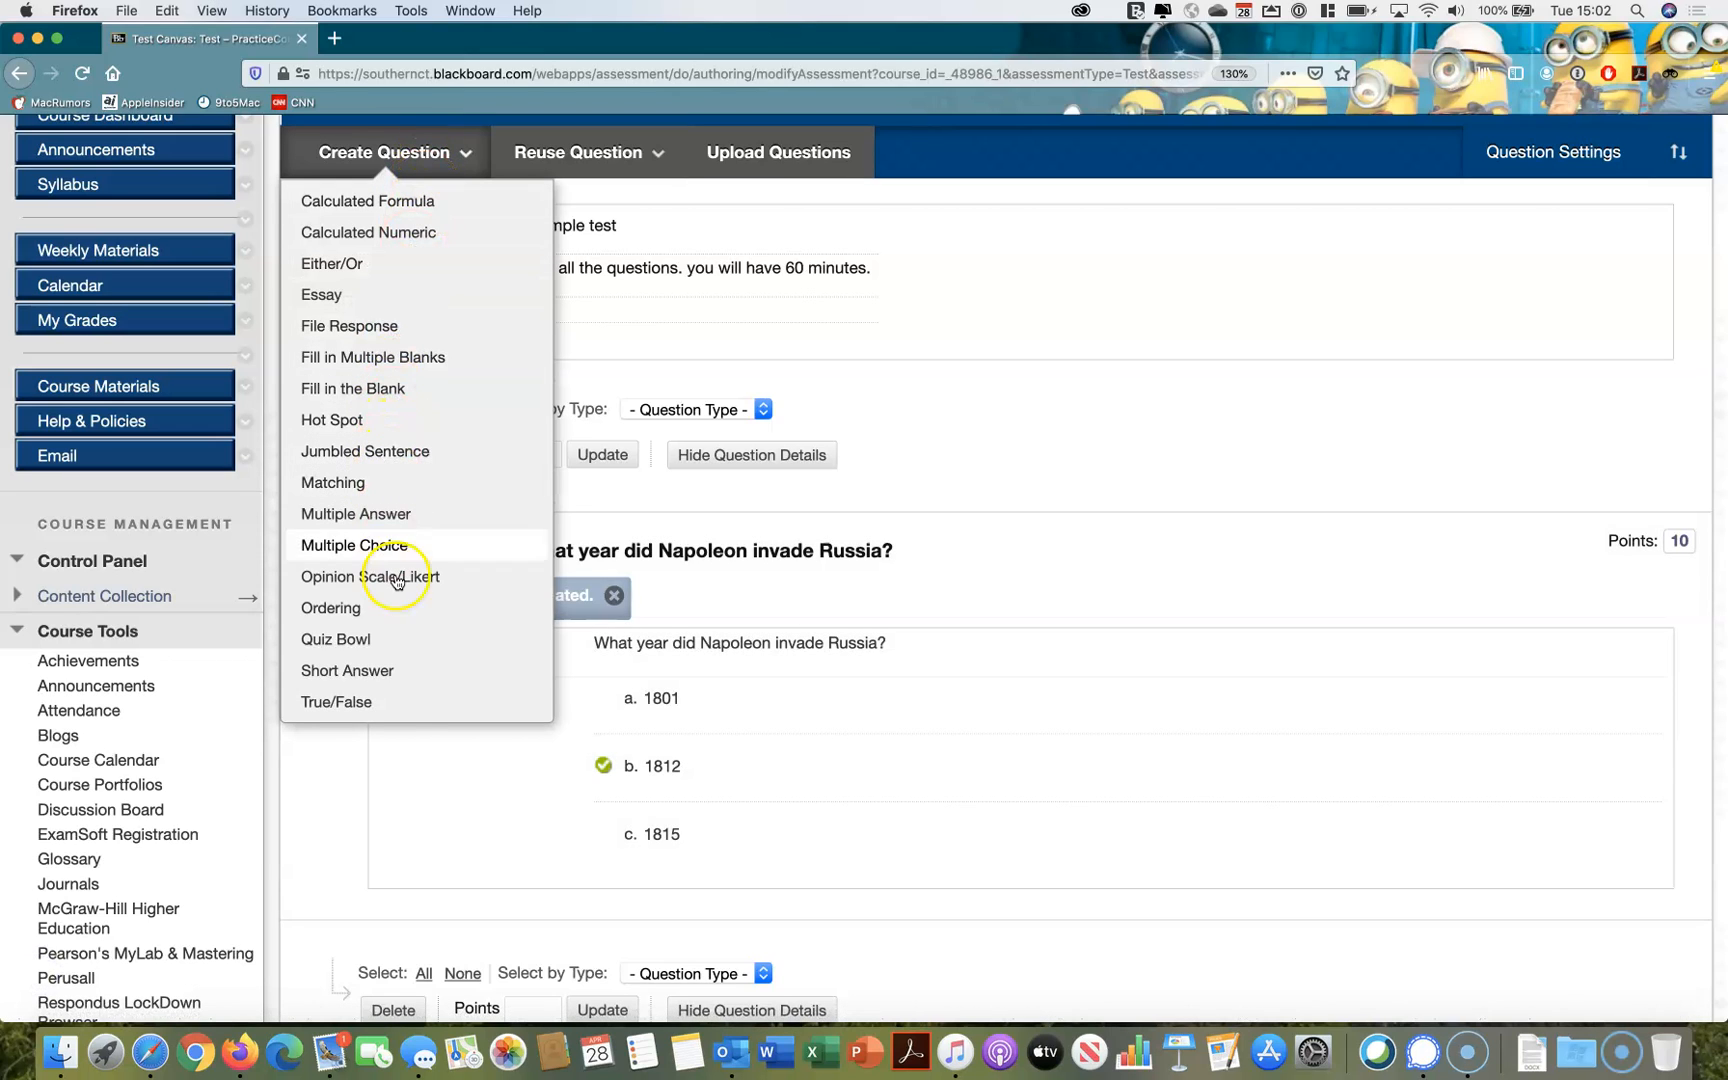
{"action": "left_click", "coordinate": [408, 705]}
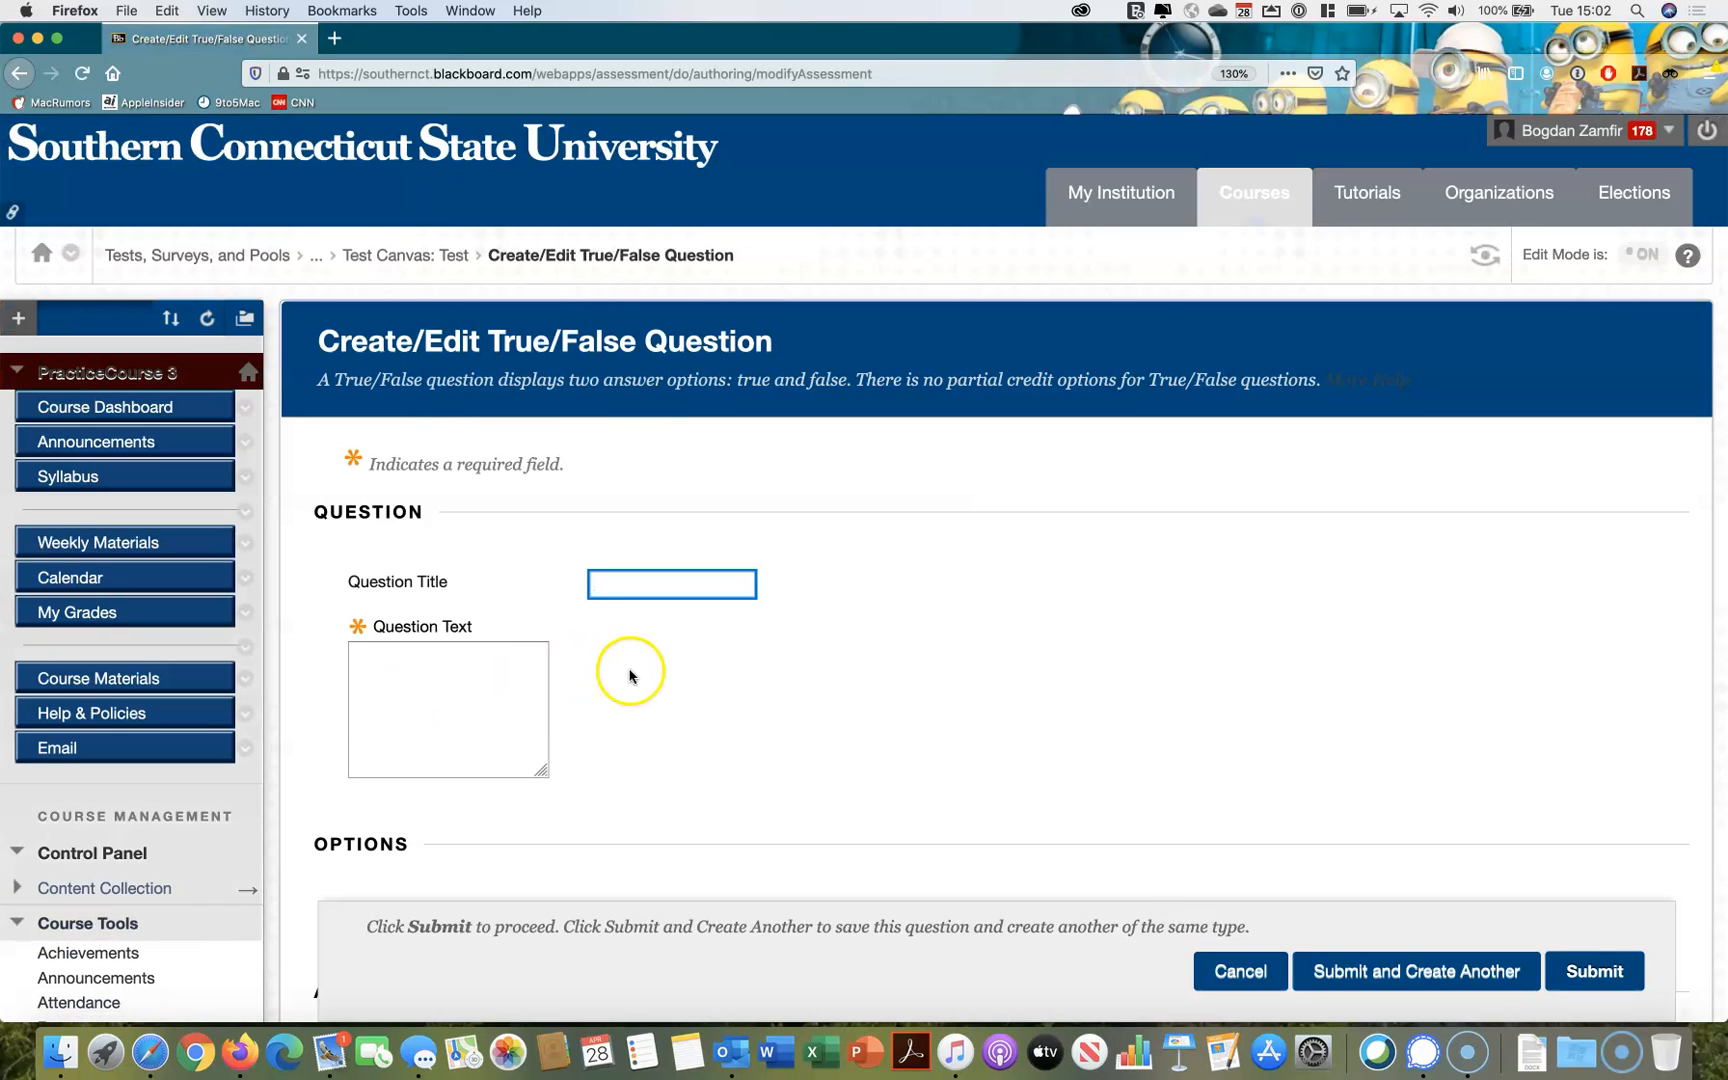
{"action": "scroll", "coordinate": [629, 675], "scroll_direction": "down", "scroll_amount": 3}
{"action": "left_click", "coordinate": [618, 648]}
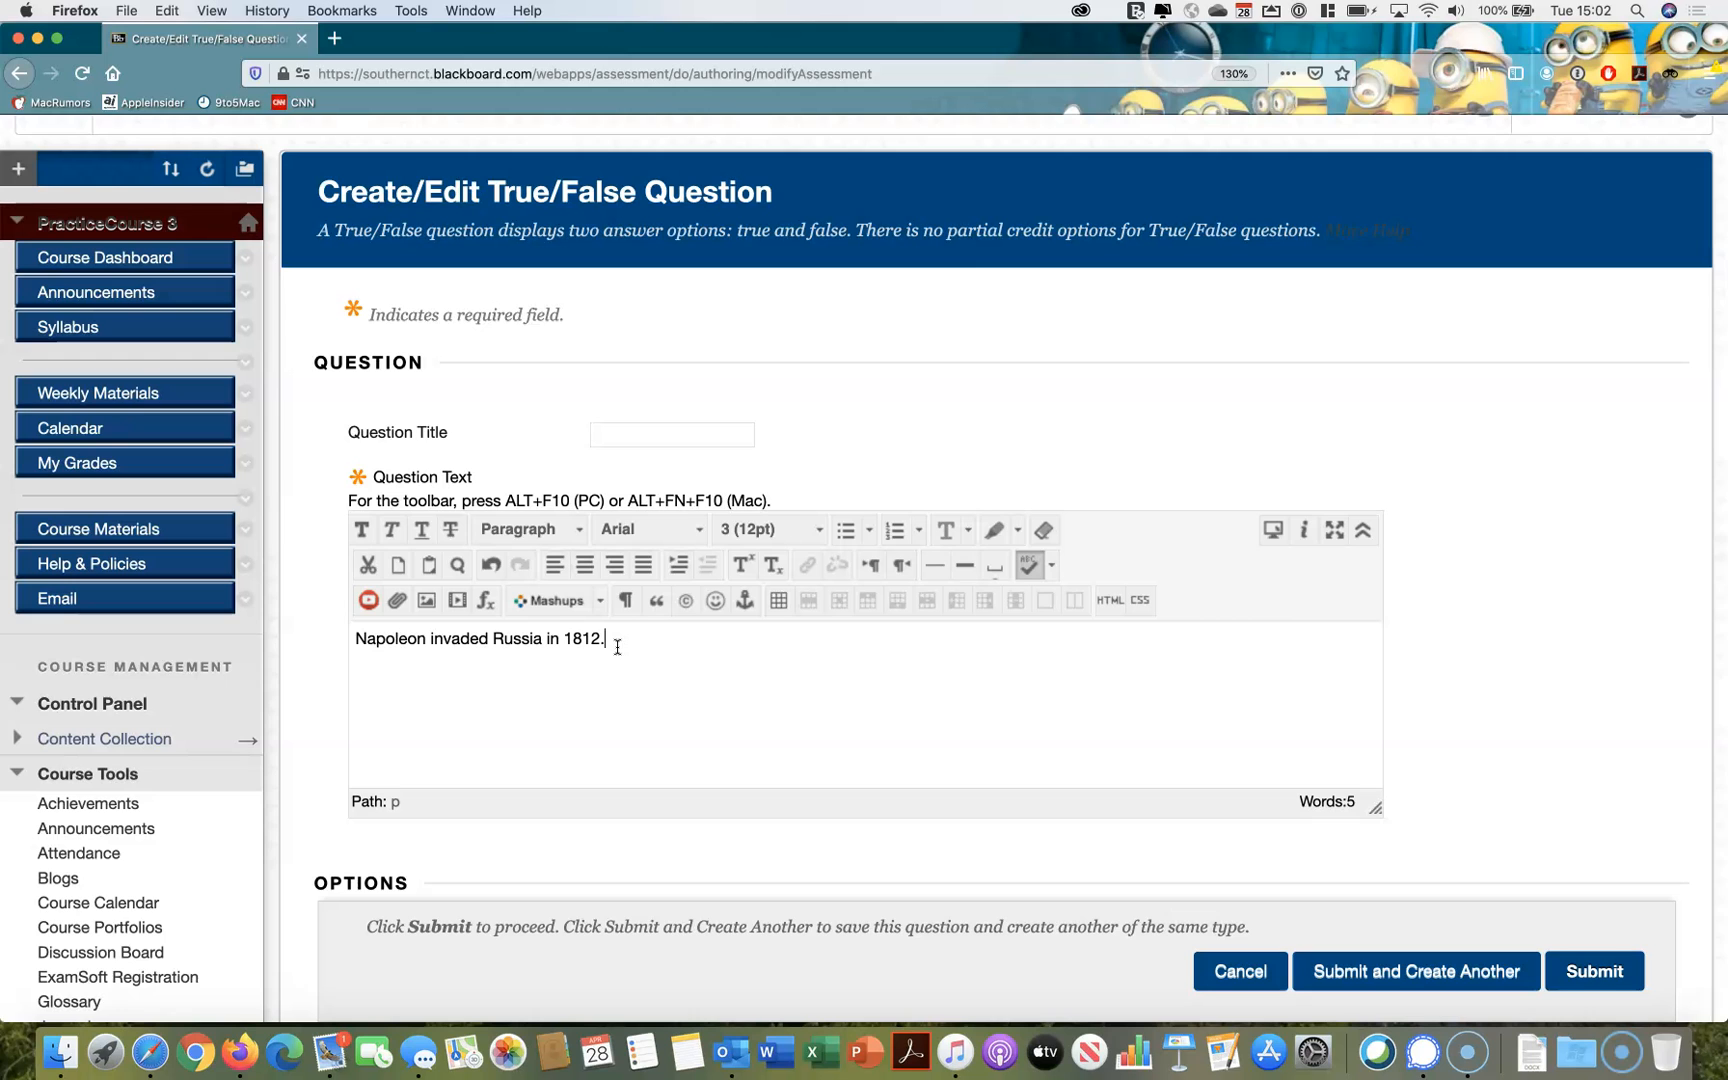
Review the options and feedback fields of the True/False question, keep True as the answer, and submit it
{"action": "scroll", "coordinate": [1492, 598], "scroll_direction": "down", "scroll_amount": 10}
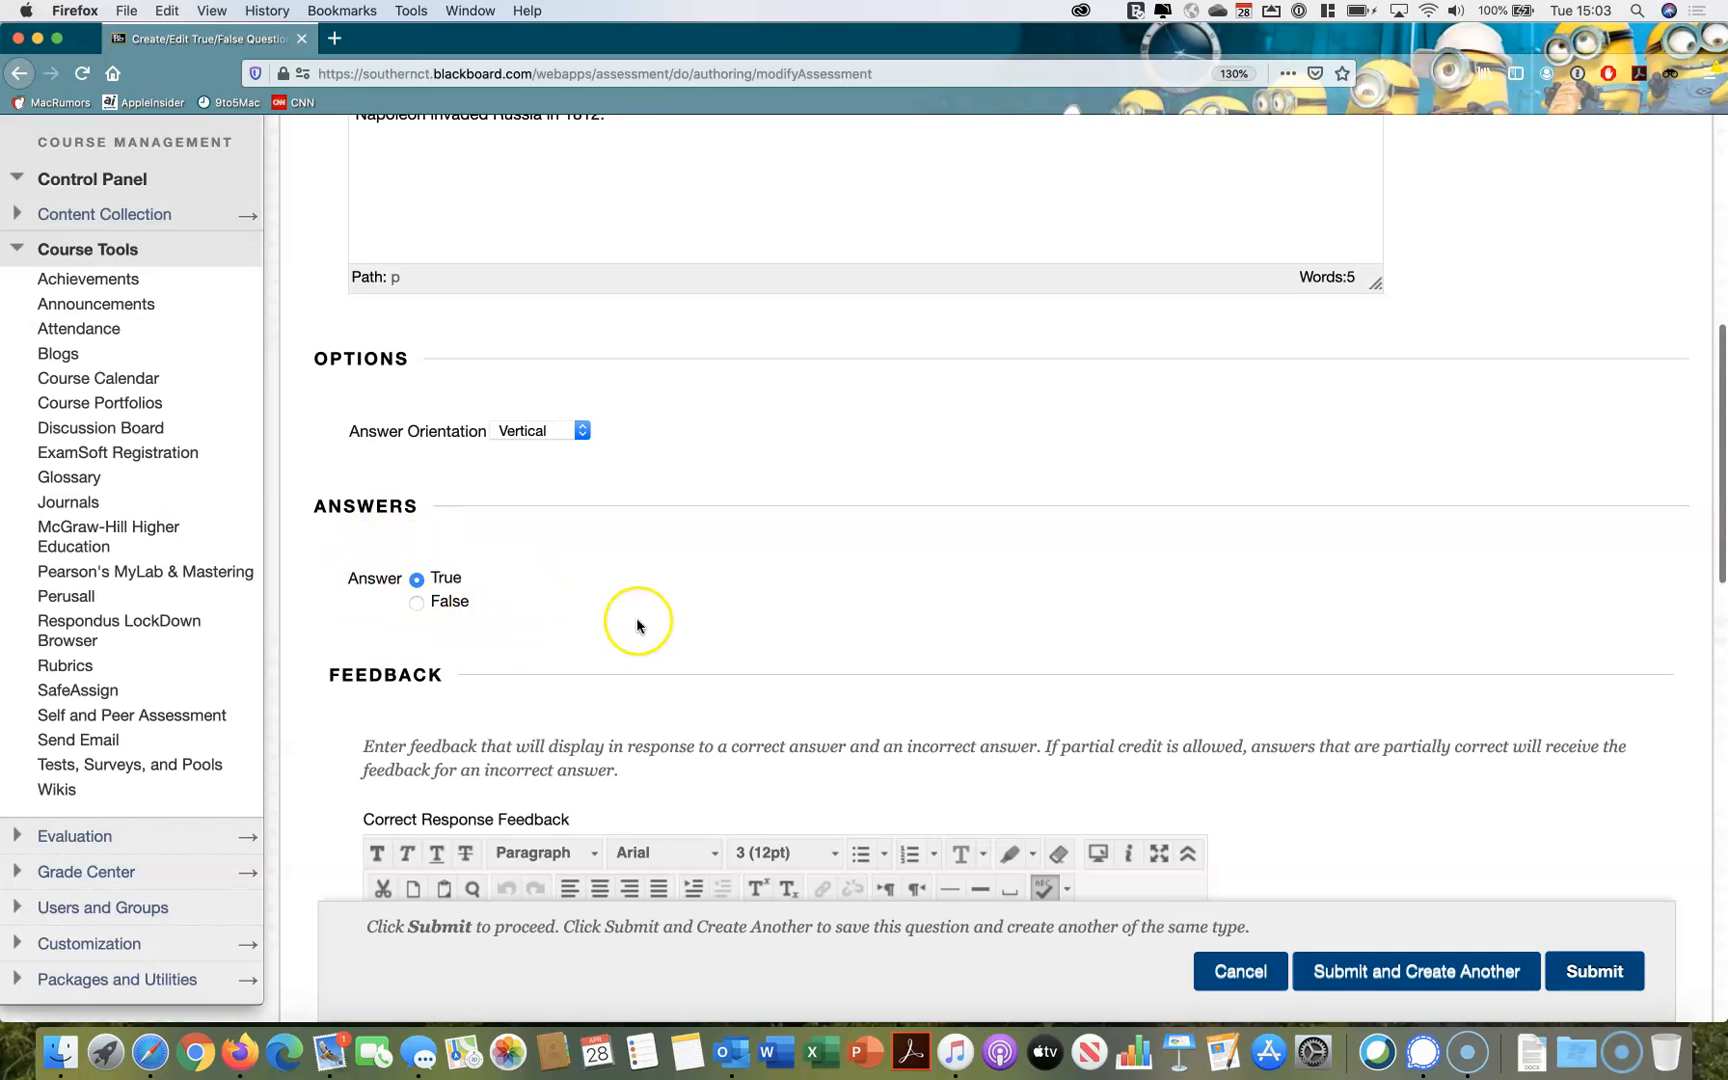
{"action": "scroll", "coordinate": [638, 621], "scroll_direction": "down", "scroll_amount": 3}
{"action": "scroll", "coordinate": [1293, 682], "scroll_direction": "down", "scroll_amount": 3}
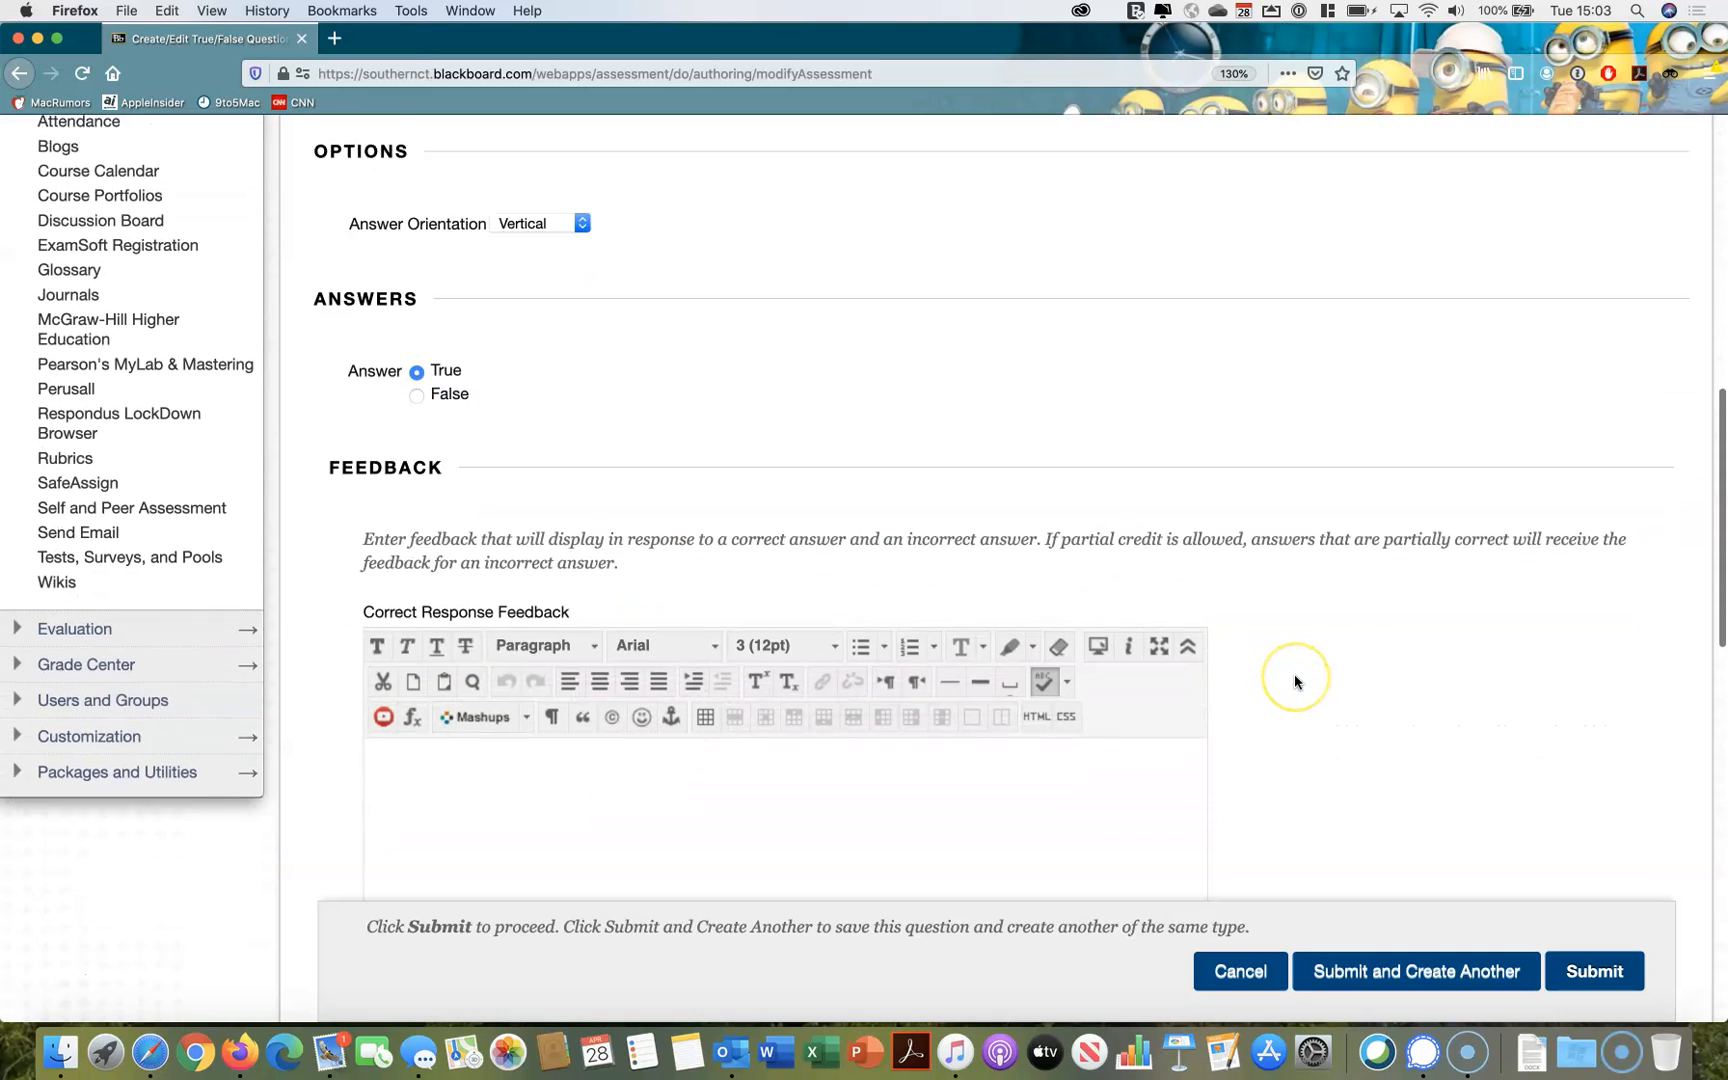
{"action": "scroll", "coordinate": [1293, 682], "scroll_direction": "down", "scroll_amount": 2}
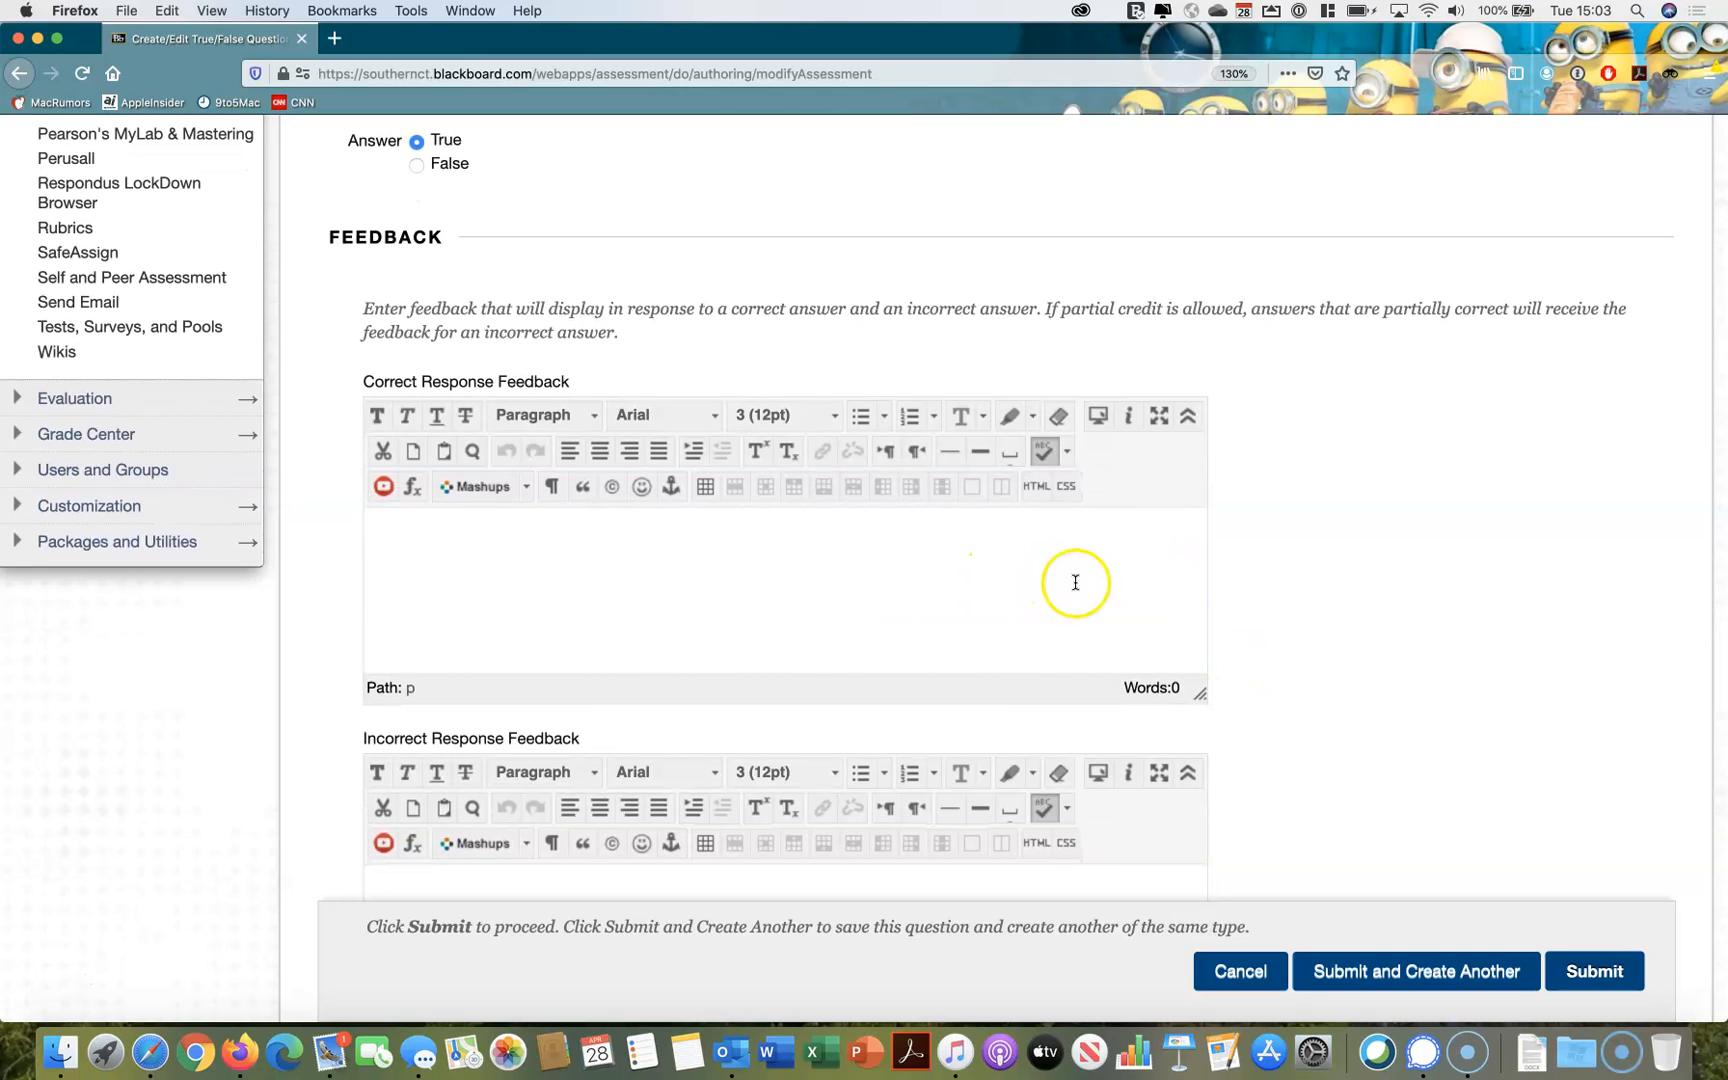
{"action": "scroll", "coordinate": [1268, 570], "scroll_direction": "down", "scroll_amount": 1}
{"action": "scroll", "coordinate": [1268, 566], "scroll_direction": "down", "scroll_amount": 2}
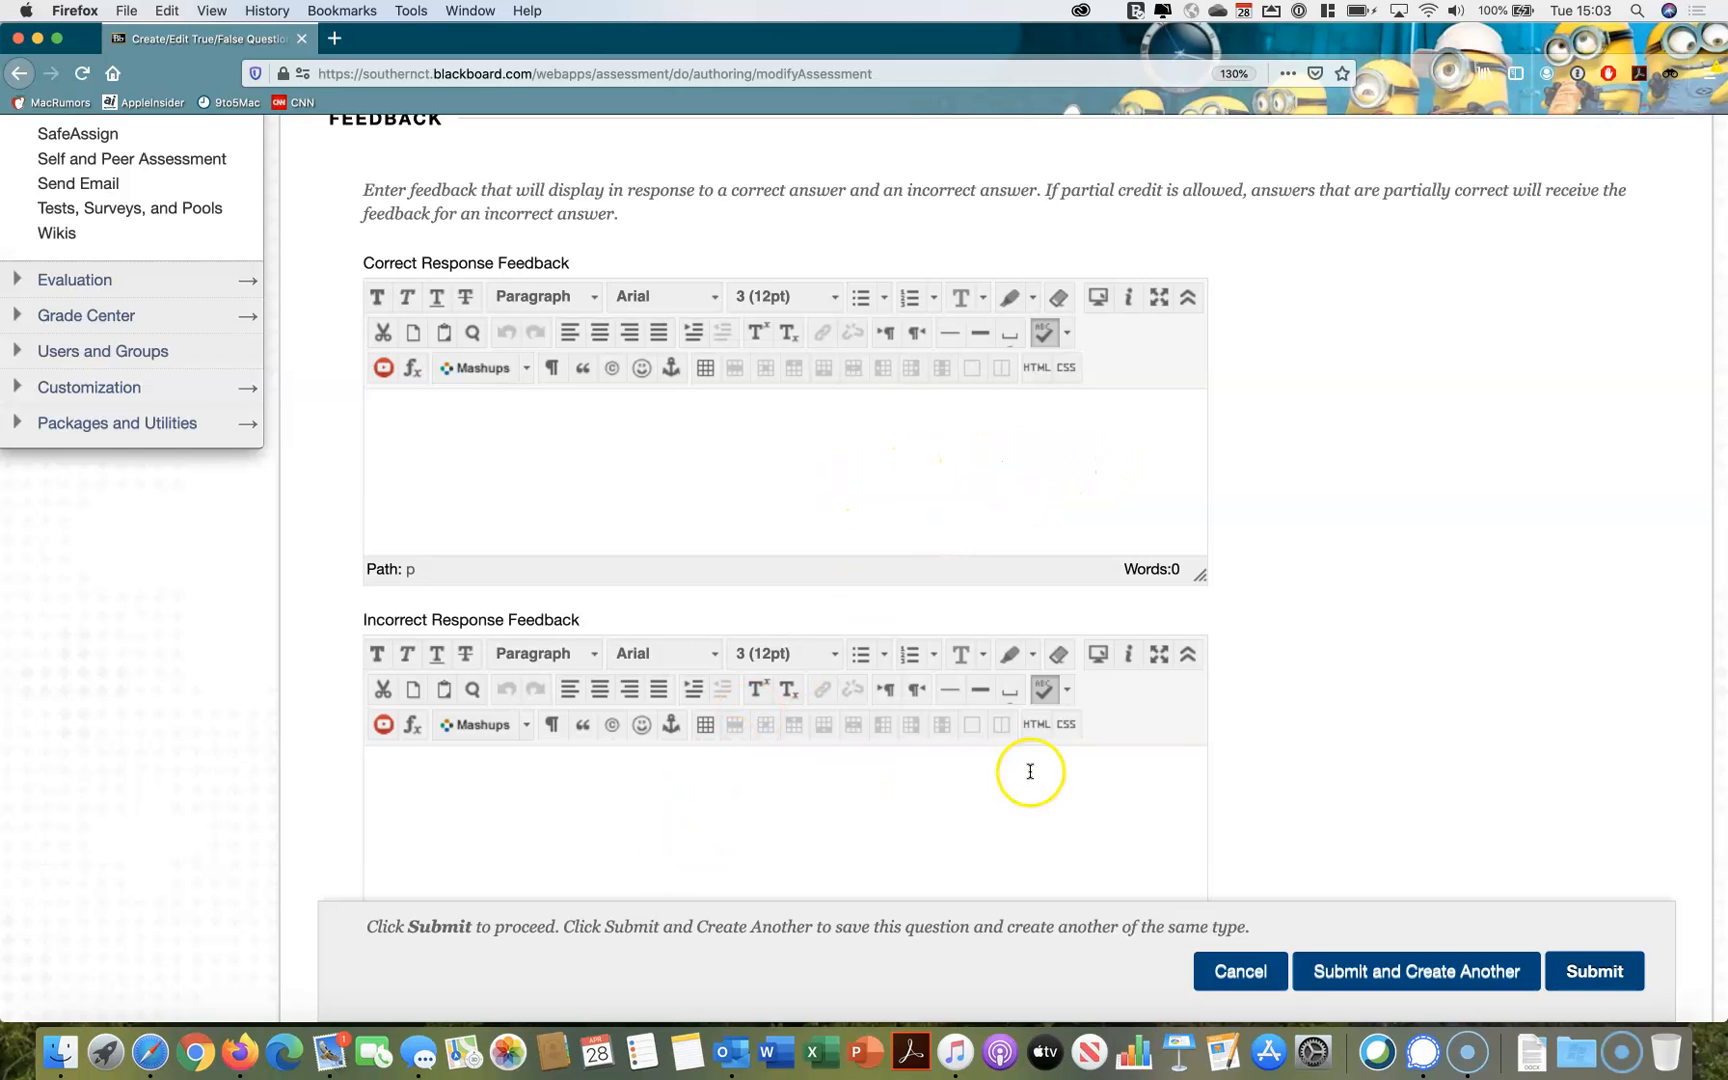
{"action": "scroll", "coordinate": [1368, 641], "scroll_direction": "down", "scroll_amount": 5}
{"action": "scroll", "coordinate": [1368, 641], "scroll_direction": "down", "scroll_amount": 10}
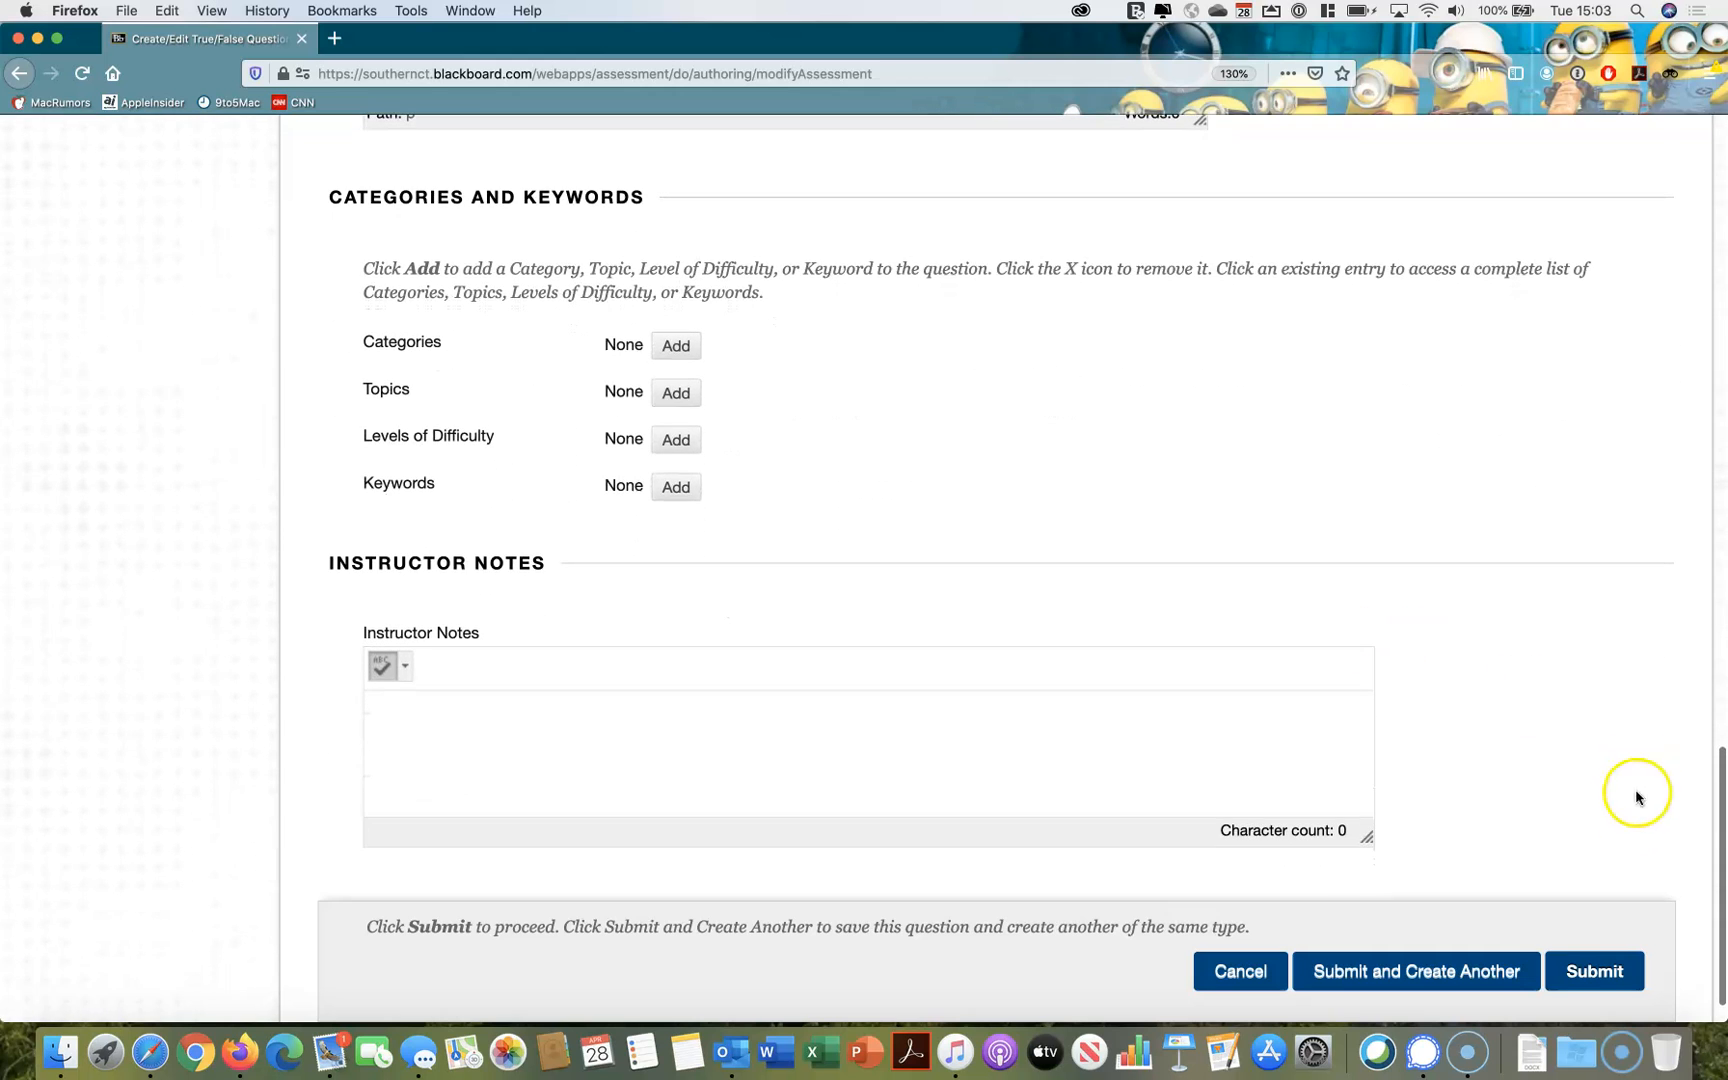
{"action": "left_click", "coordinate": [1590, 973]}
{"action": "scroll", "coordinate": [1388, 832], "scroll_direction": "down", "scroll_amount": 5}
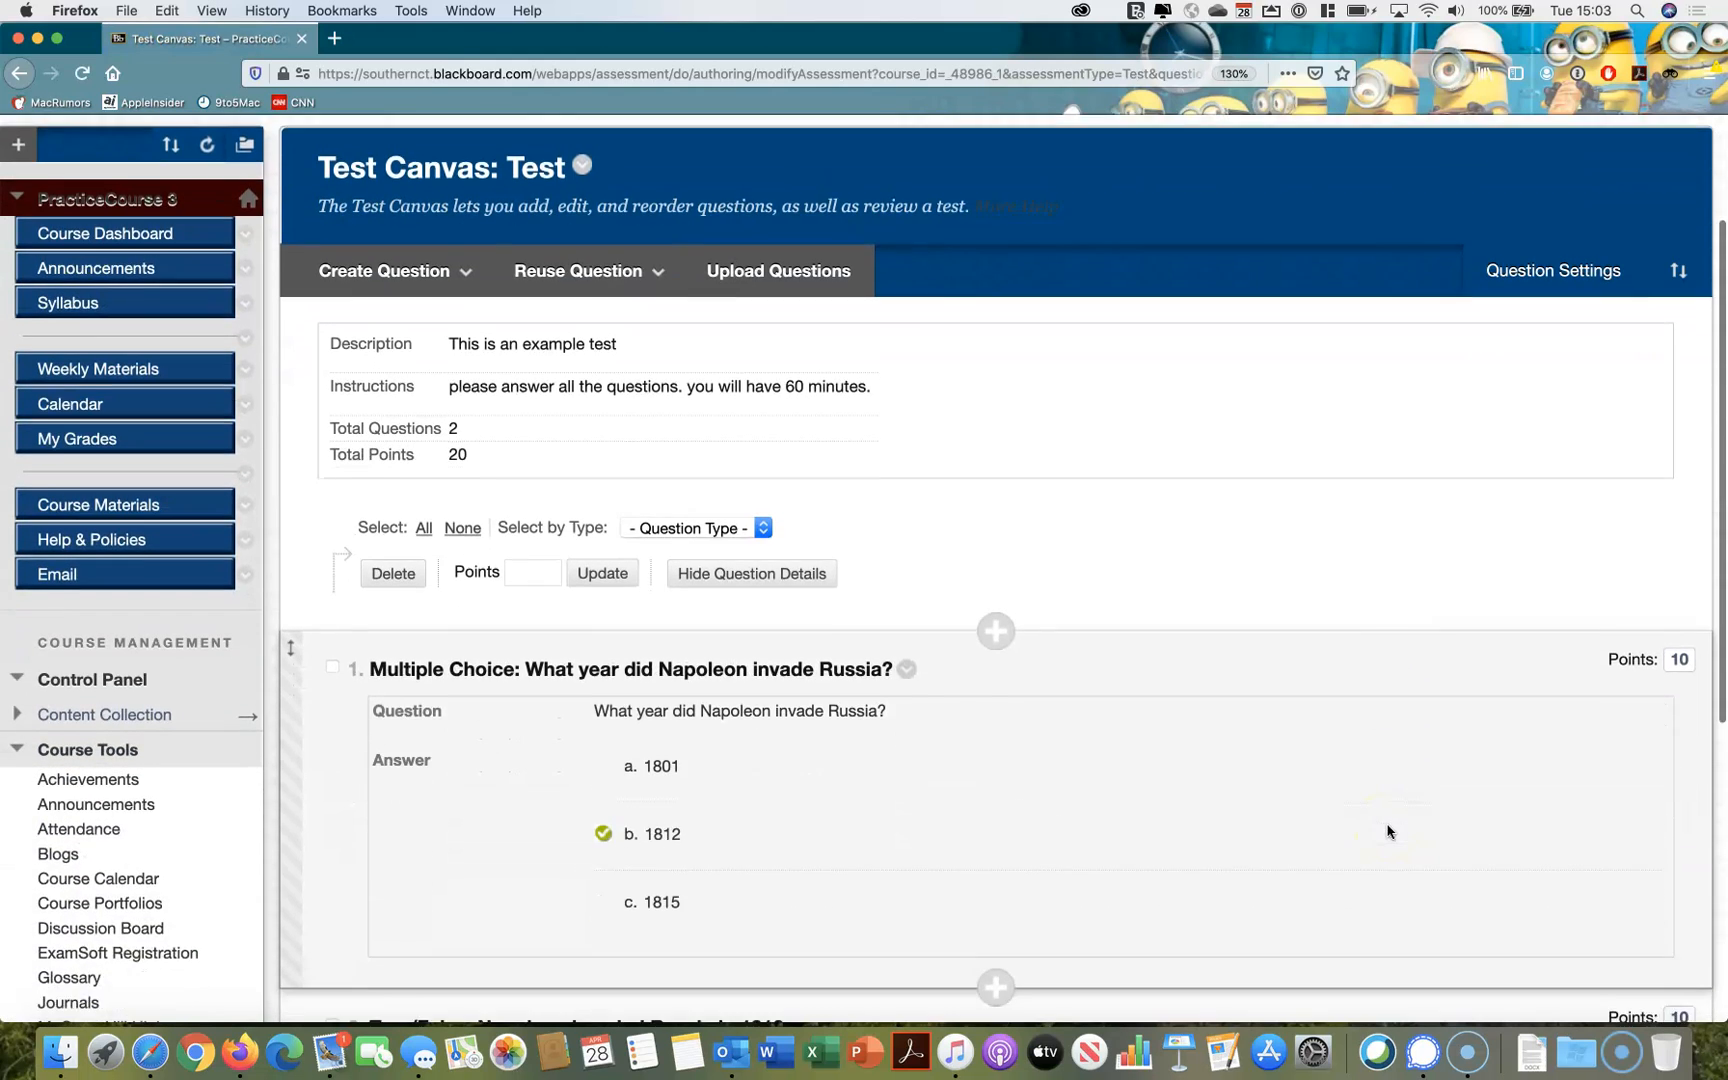
Set the points of the multiple choice question about Napoleon's invasion of Russia to 5
{"action": "scroll", "coordinate": [1388, 832], "scroll_direction": "down", "scroll_amount": 8}
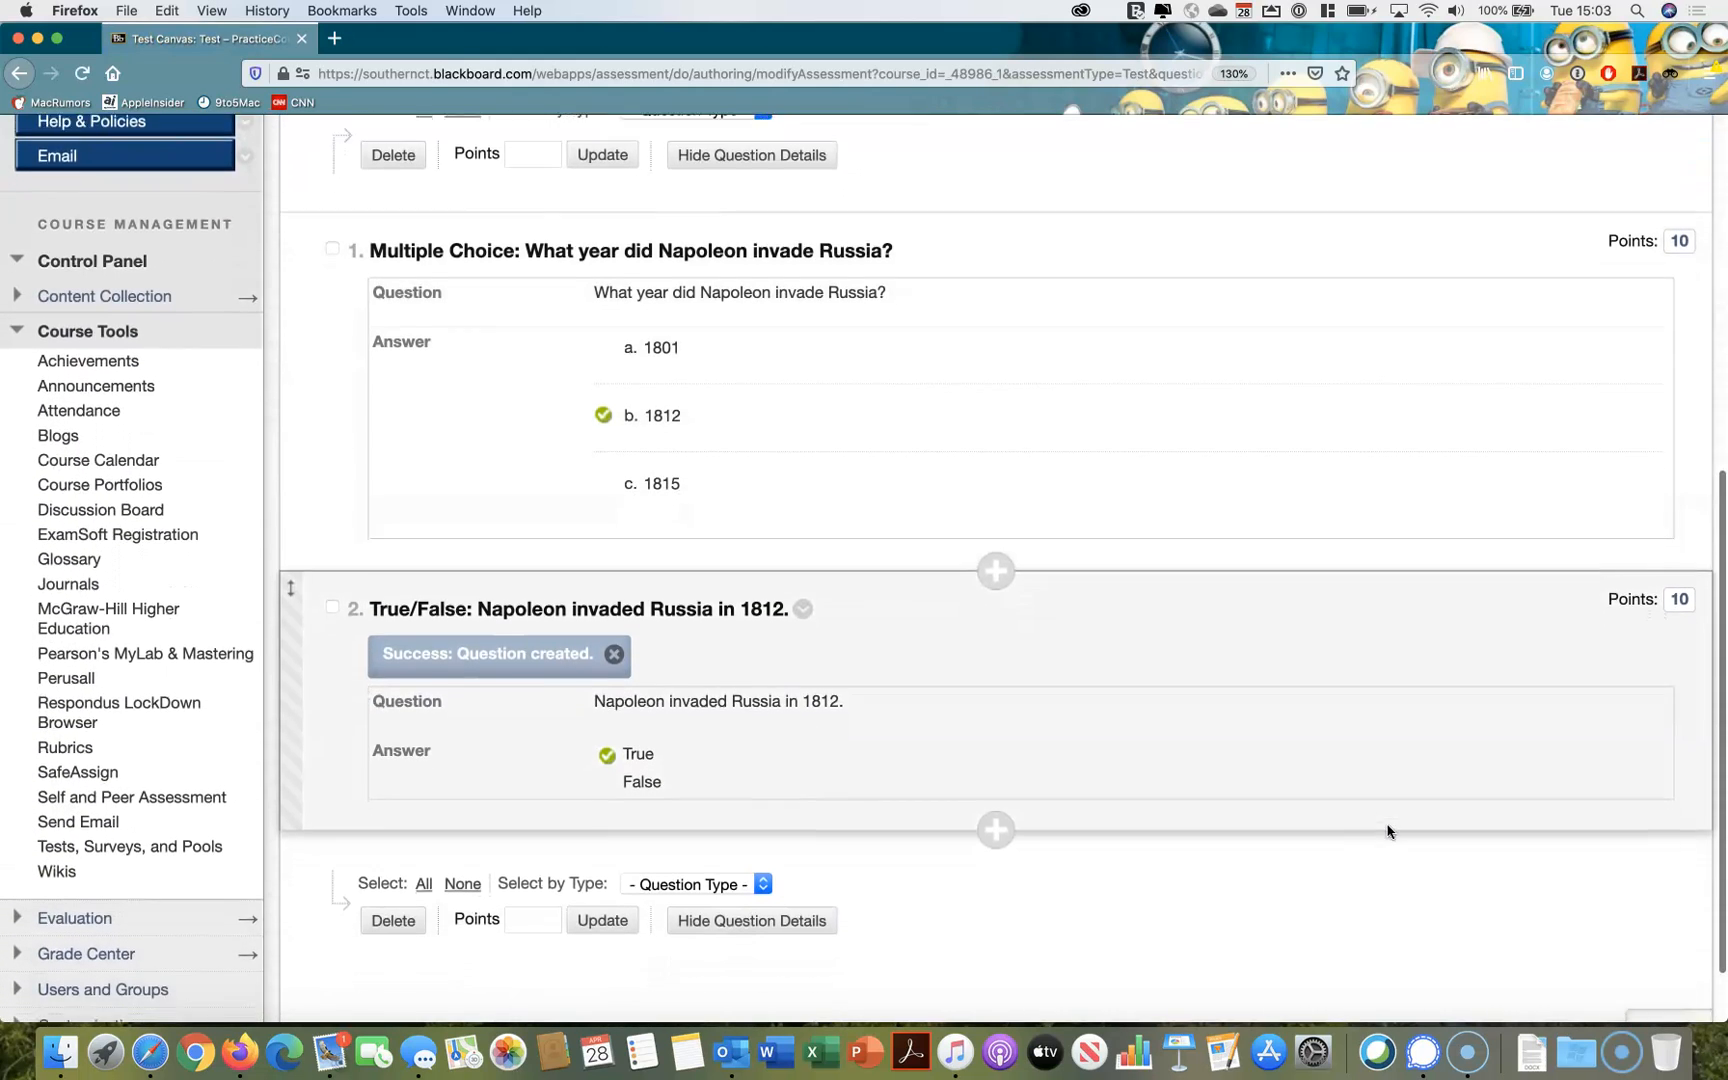
{"action": "scroll", "coordinate": [1388, 832], "scroll_direction": "down", "scroll_amount": 1}
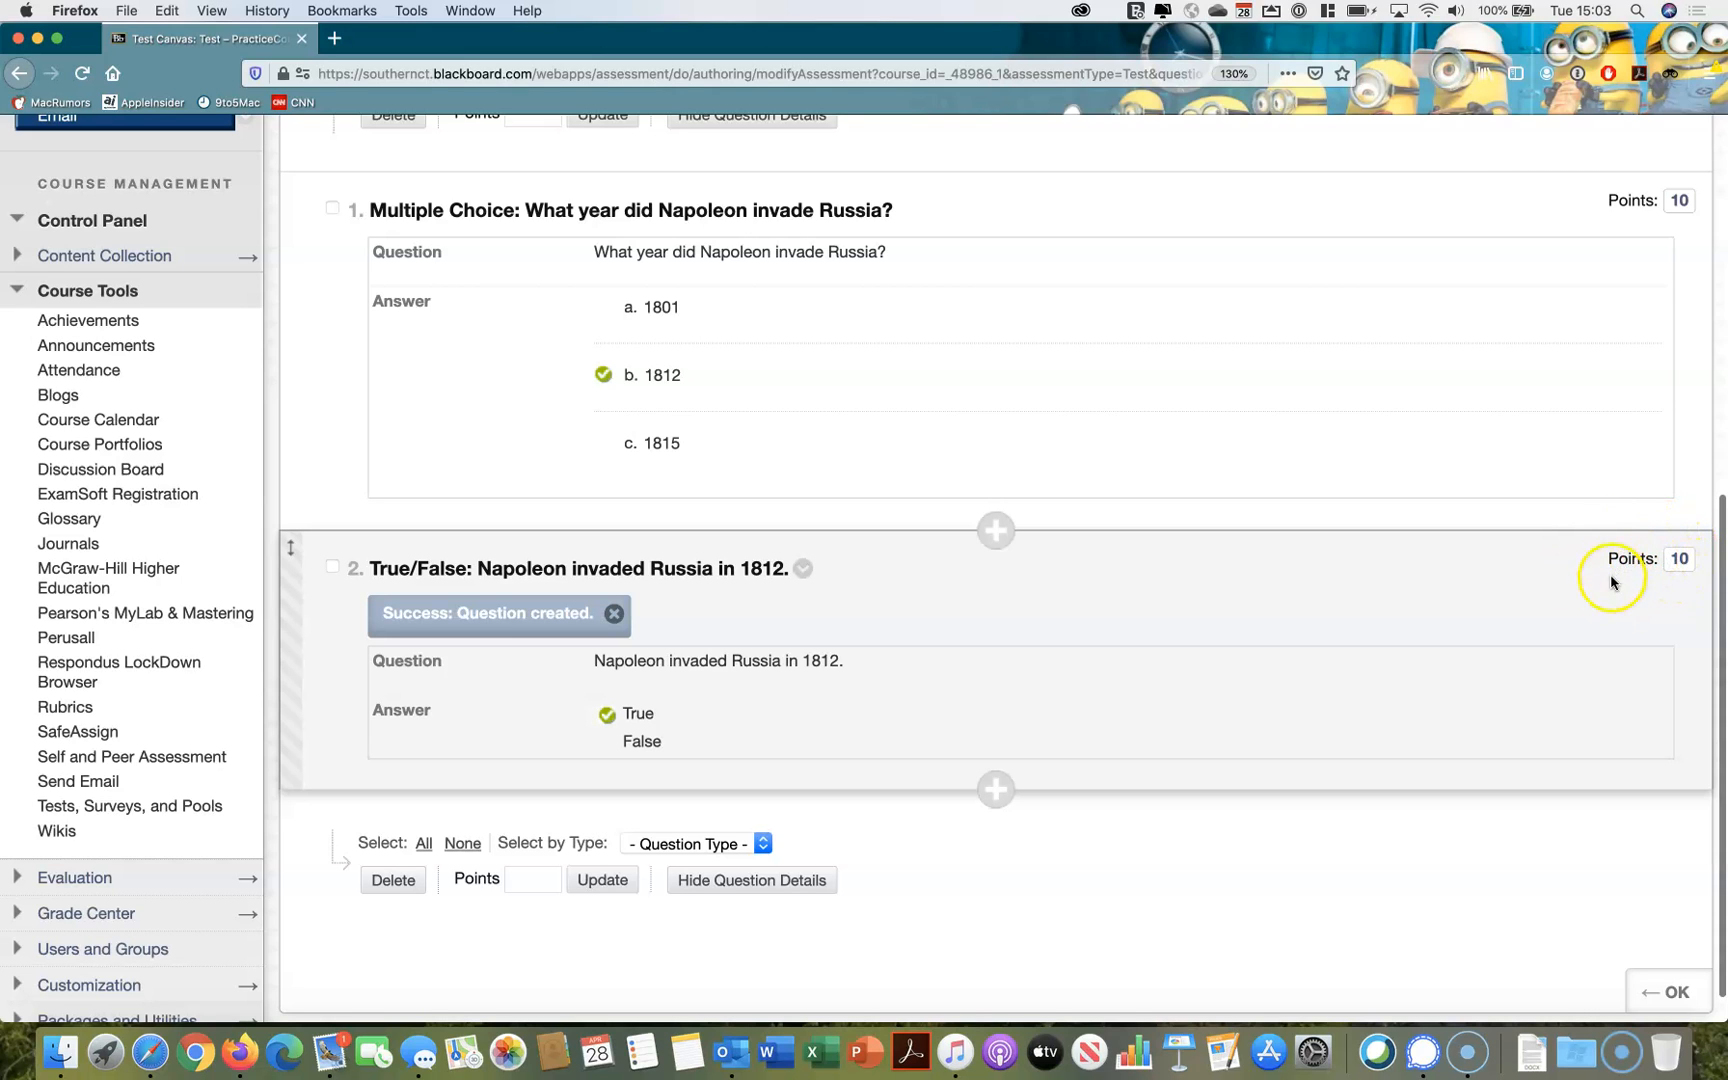
{"action": "scroll", "coordinate": [1625, 594], "scroll_direction": "up", "scroll_amount": 2}
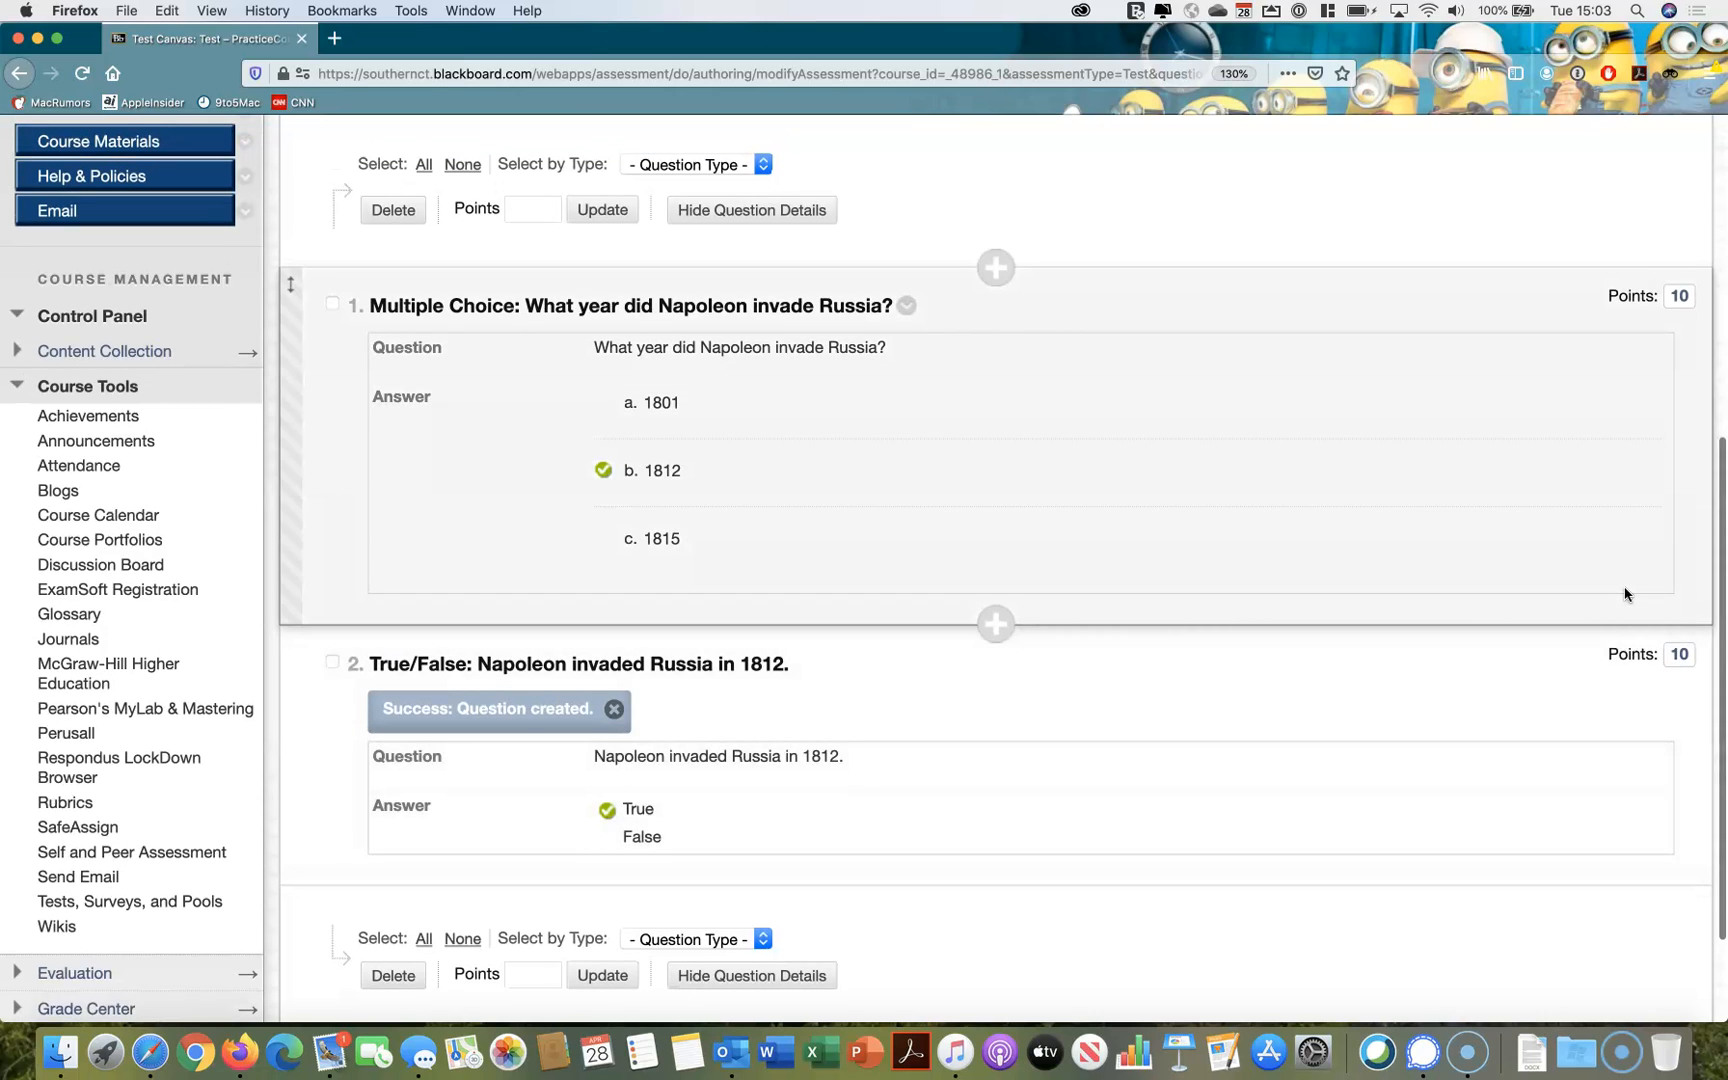
{"action": "scroll", "coordinate": [1625, 594], "scroll_direction": "down", "scroll_amount": 1}
{"action": "left_click", "coordinate": [1679, 260]}
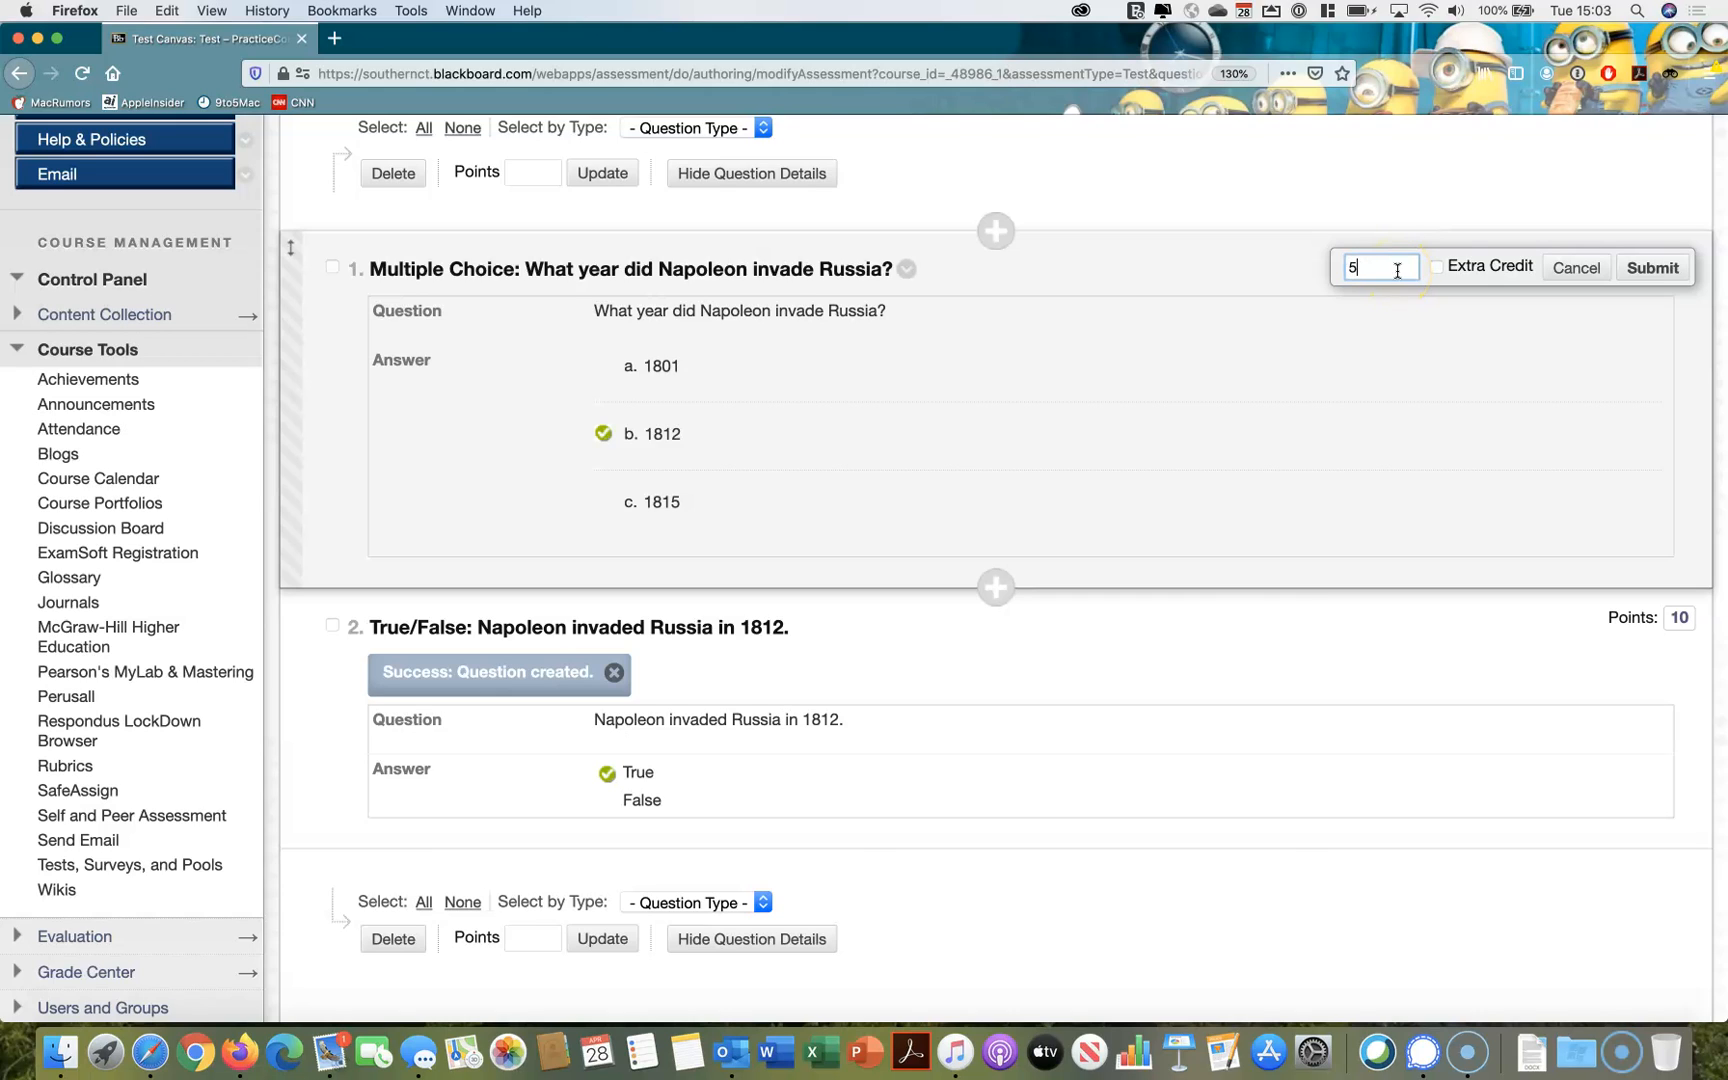
{"action": "left_click", "coordinate": [1651, 268]}
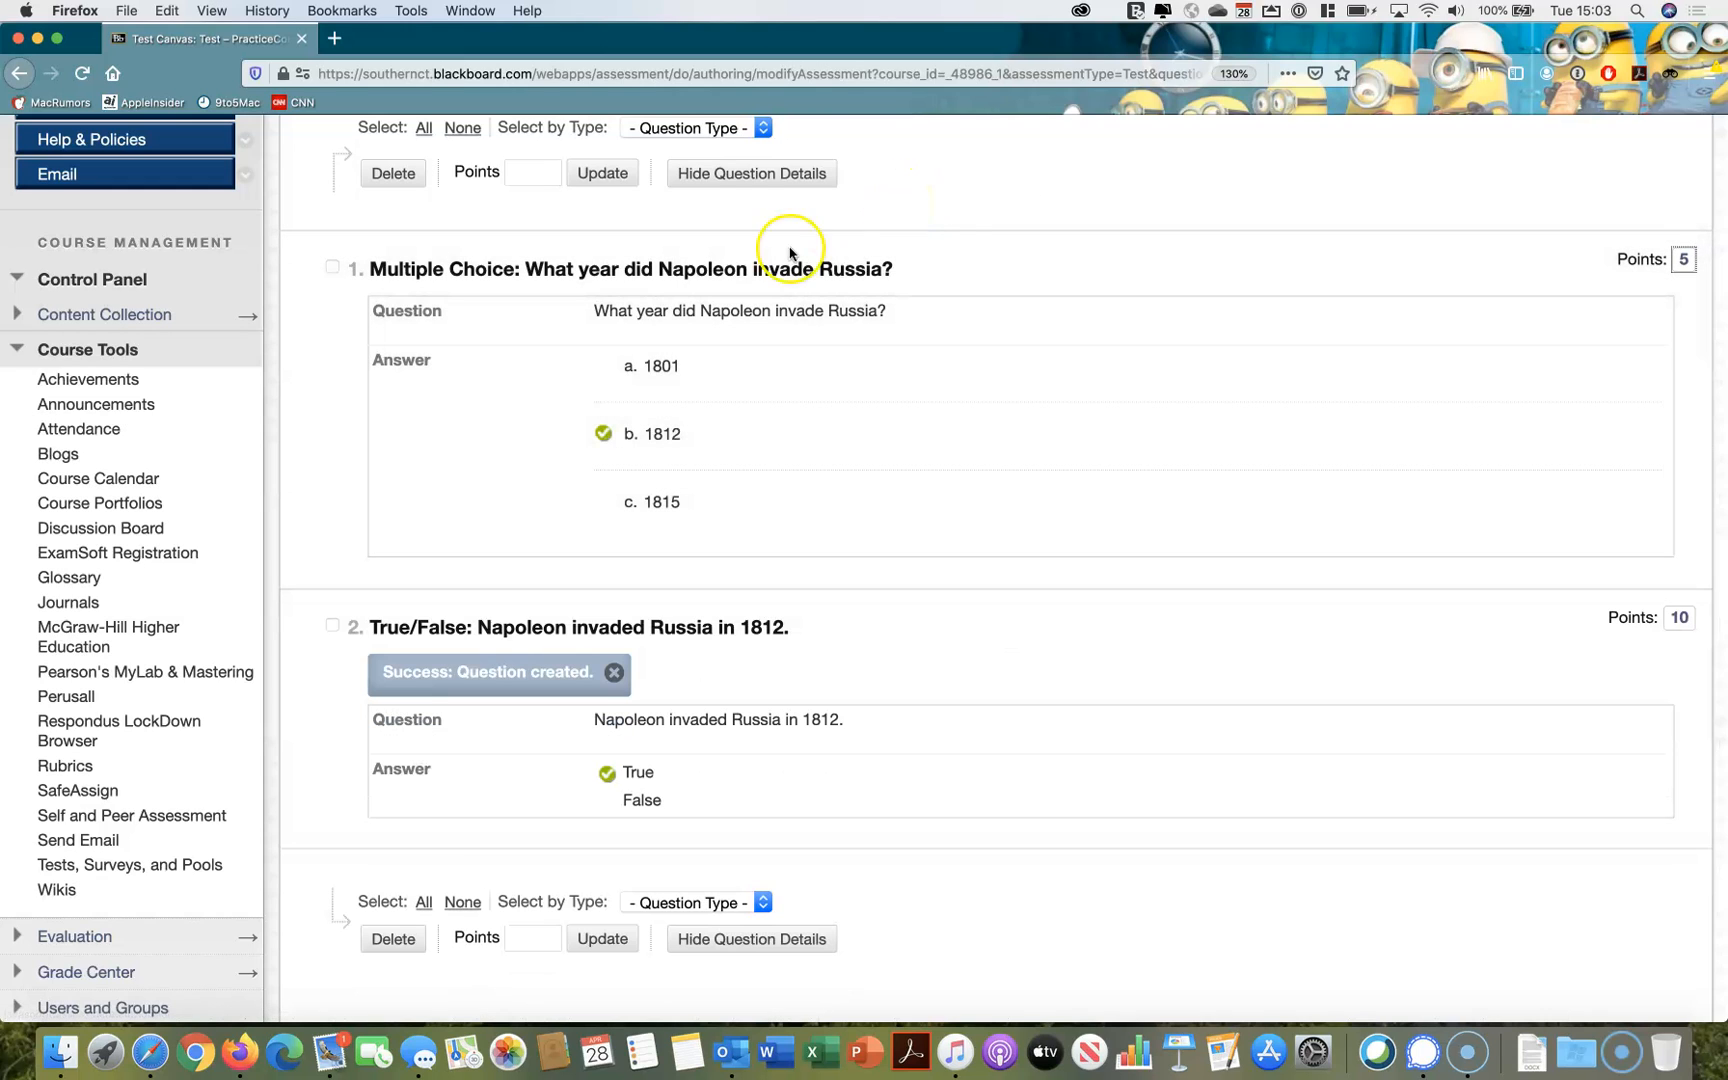
Select all questions in the test and update their points to 15 each
{"action": "scroll", "coordinate": [661, 375], "scroll_direction": "down", "scroll_amount": 2}
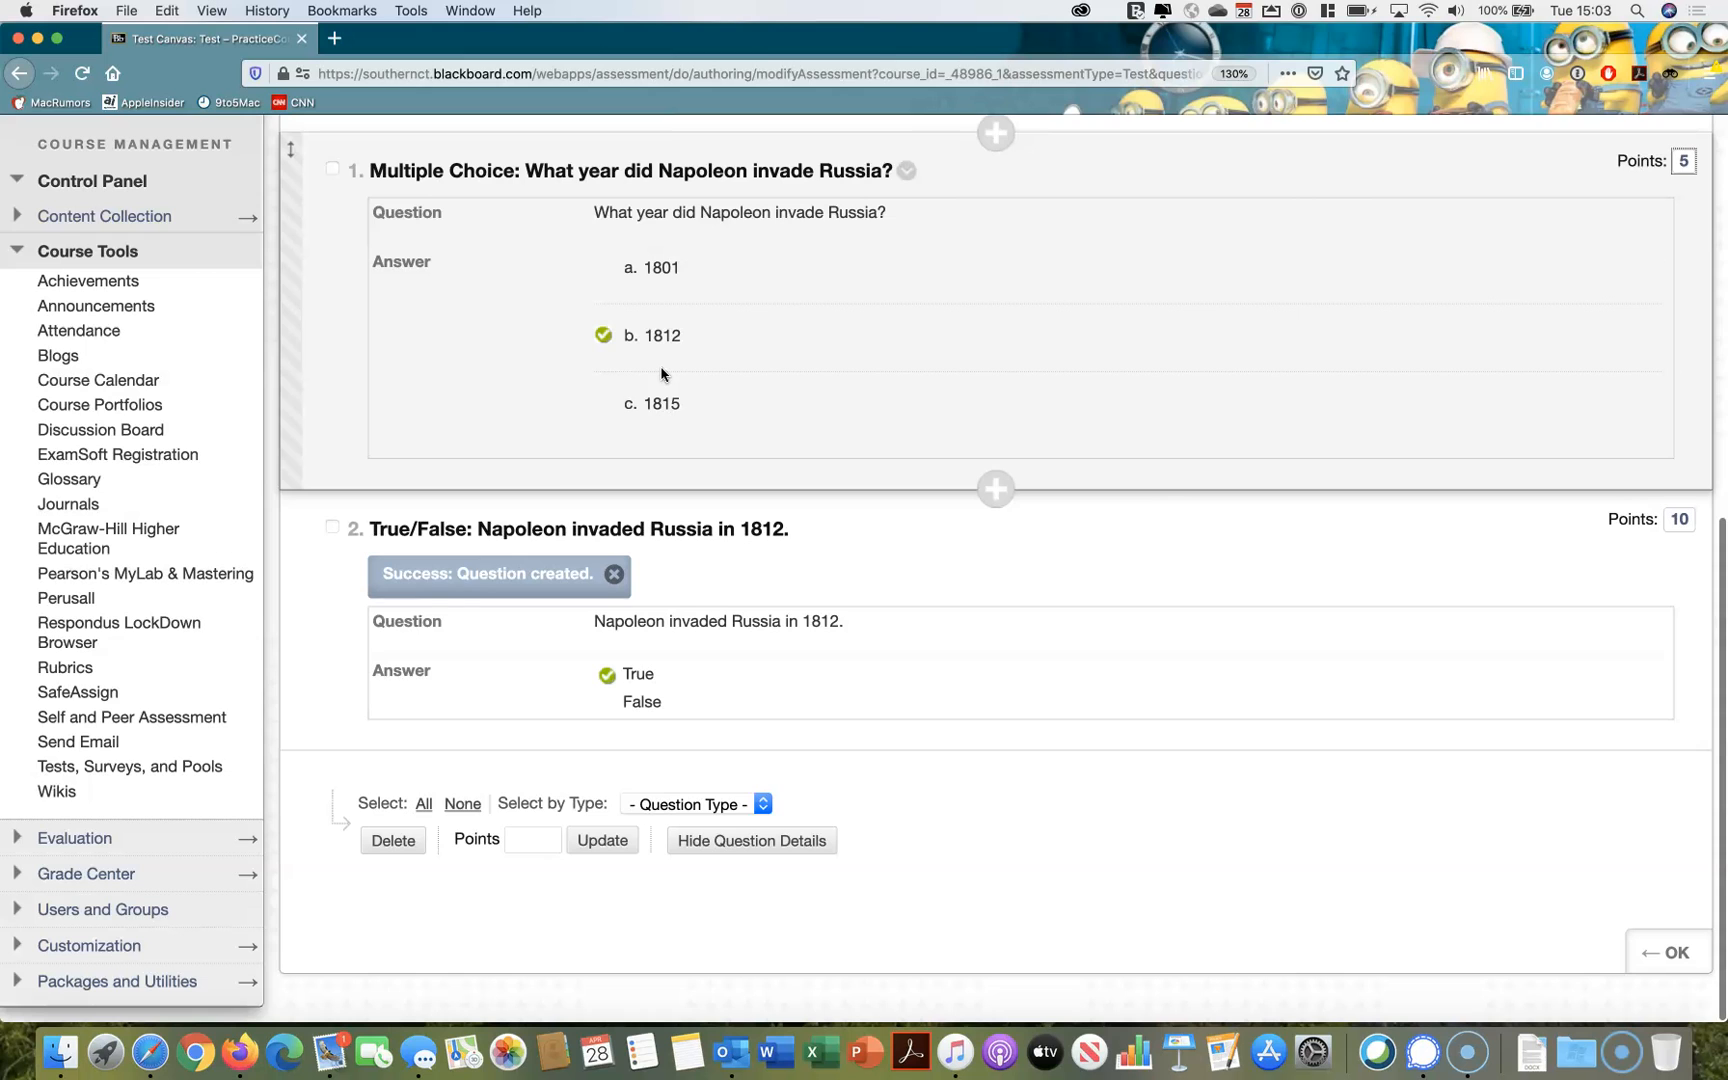
{"action": "left_click", "coordinate": [458, 591]}
{"action": "scroll", "coordinate": [455, 737], "scroll_direction": "up", "scroll_amount": 5}
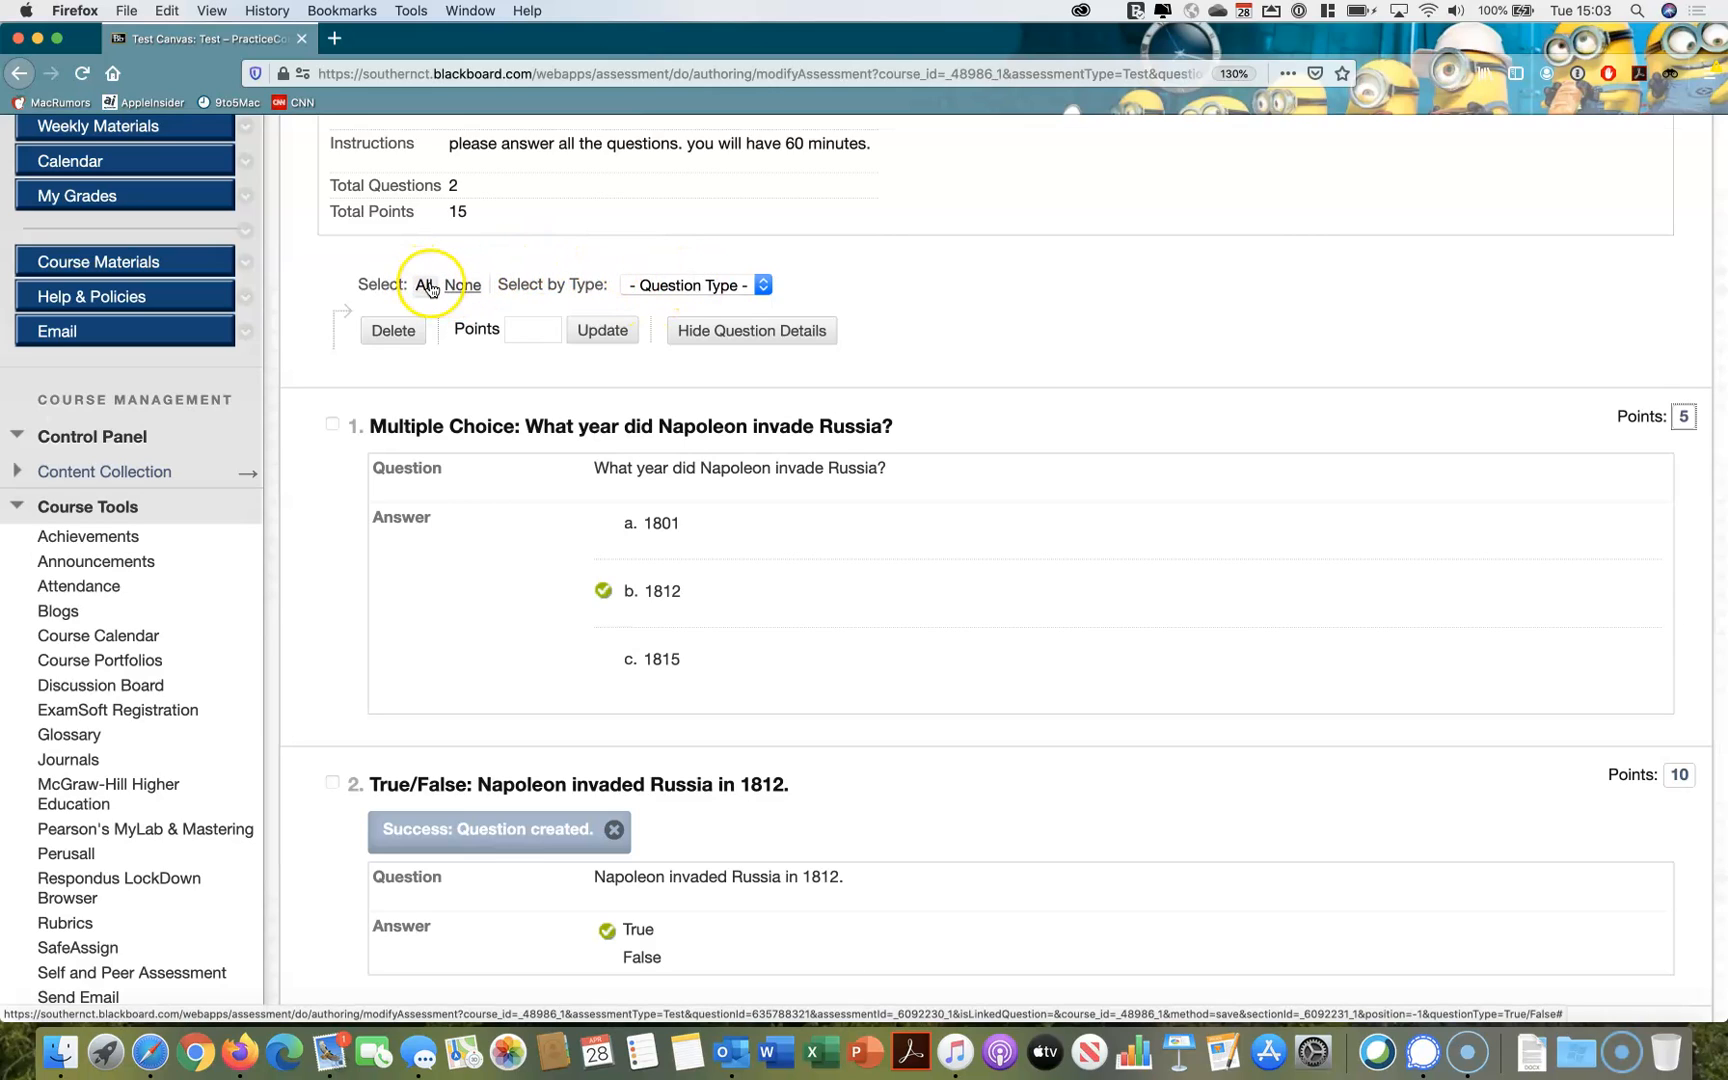
{"action": "left_click", "coordinate": [524, 324]}
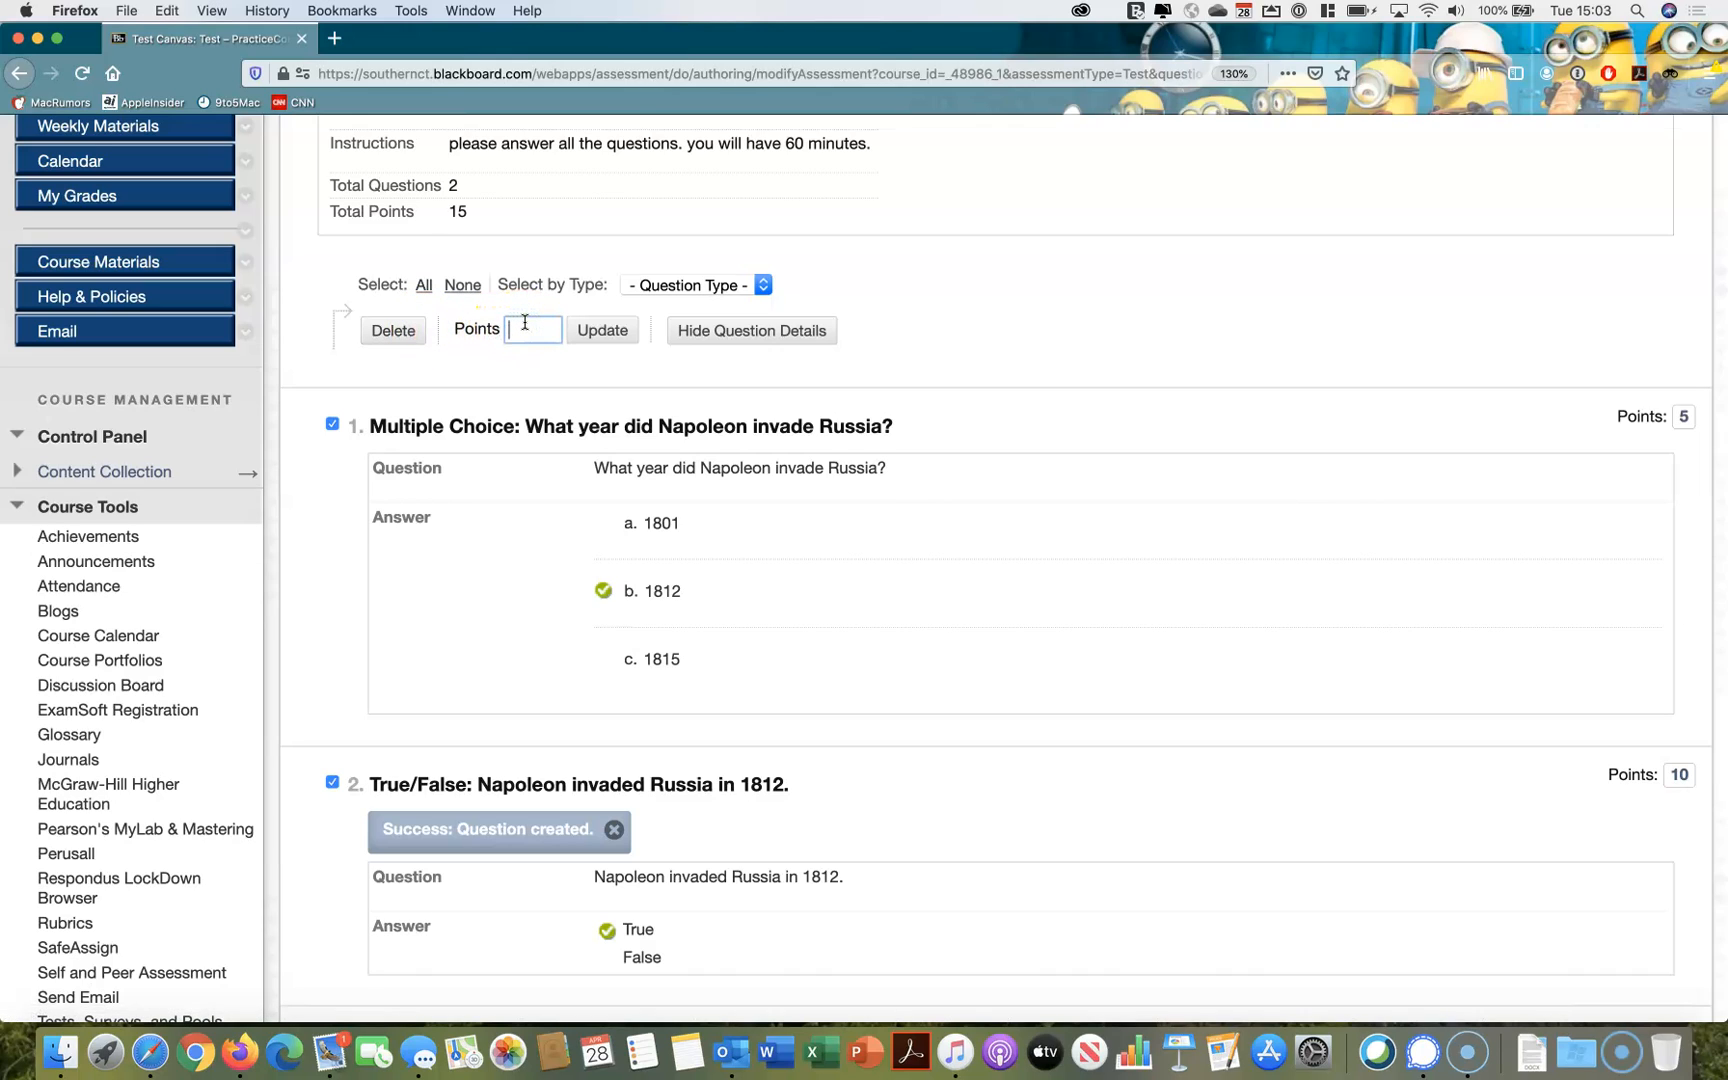
{"action": "left_click", "coordinate": [596, 330]}
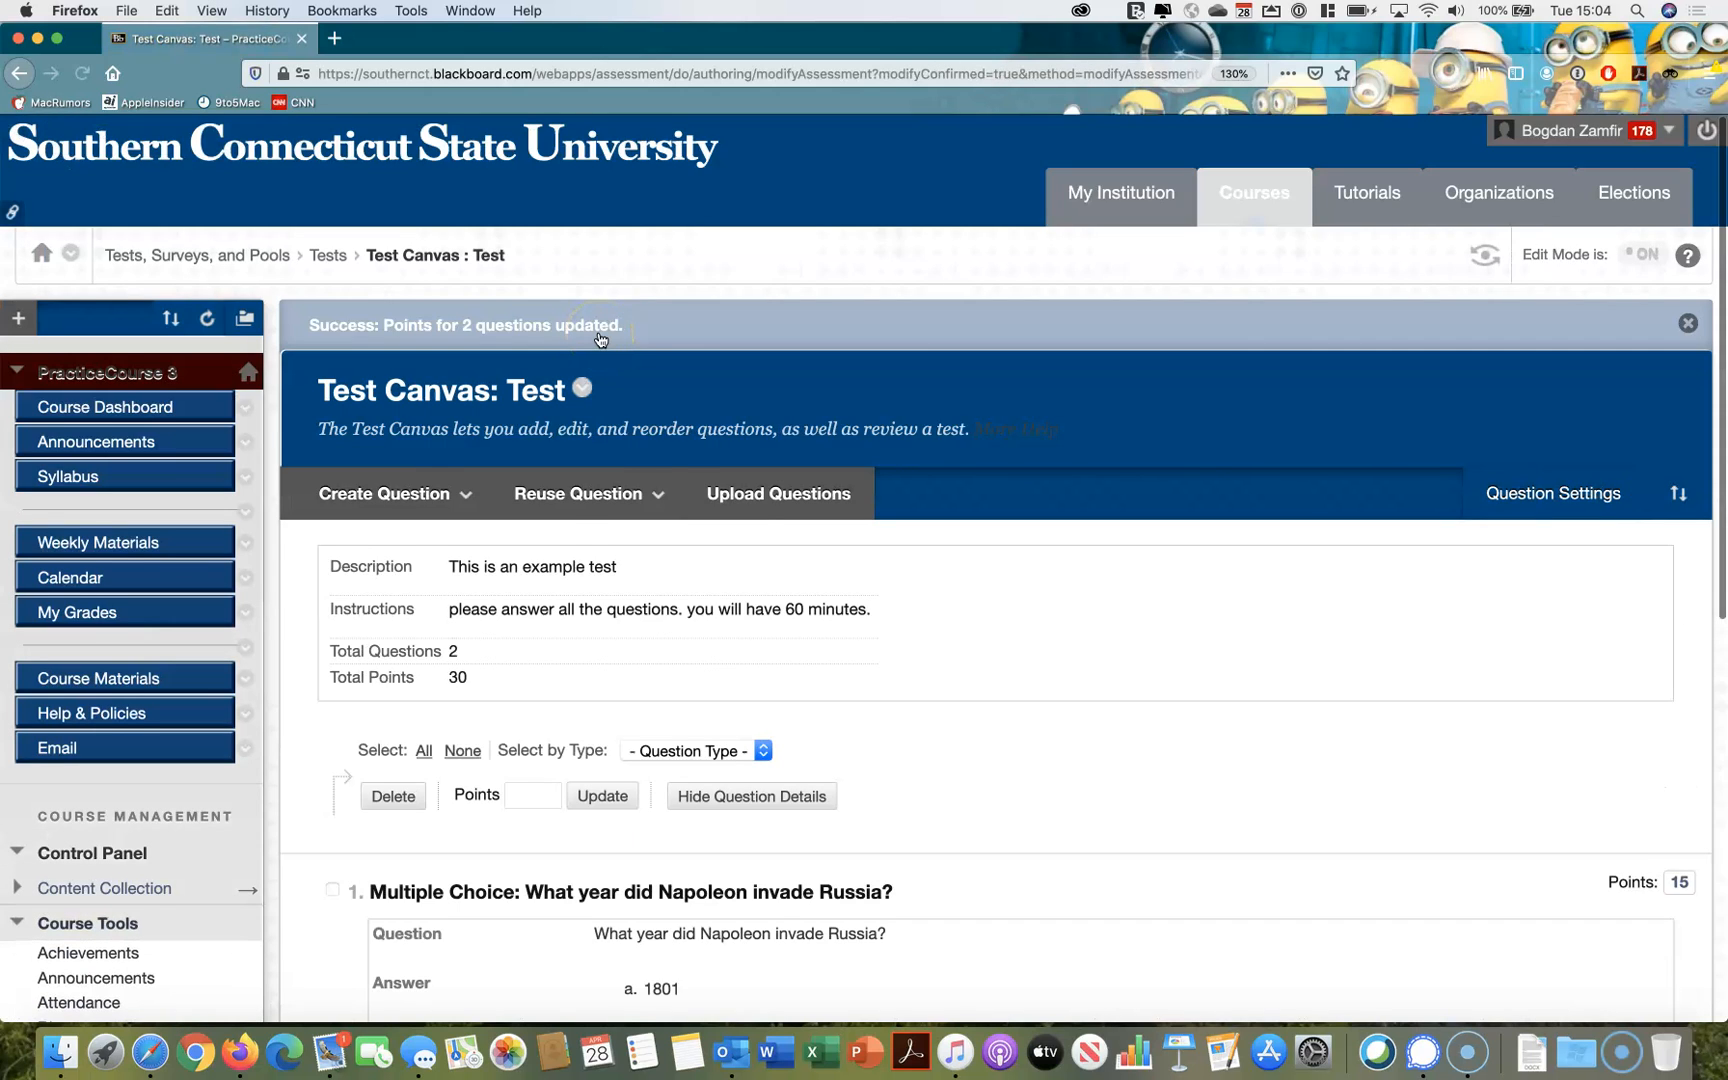
Check which question types are offered for selecting the test's questions by type
{"action": "scroll", "coordinate": [652, 478], "scroll_direction": "down", "scroll_amount": 5}
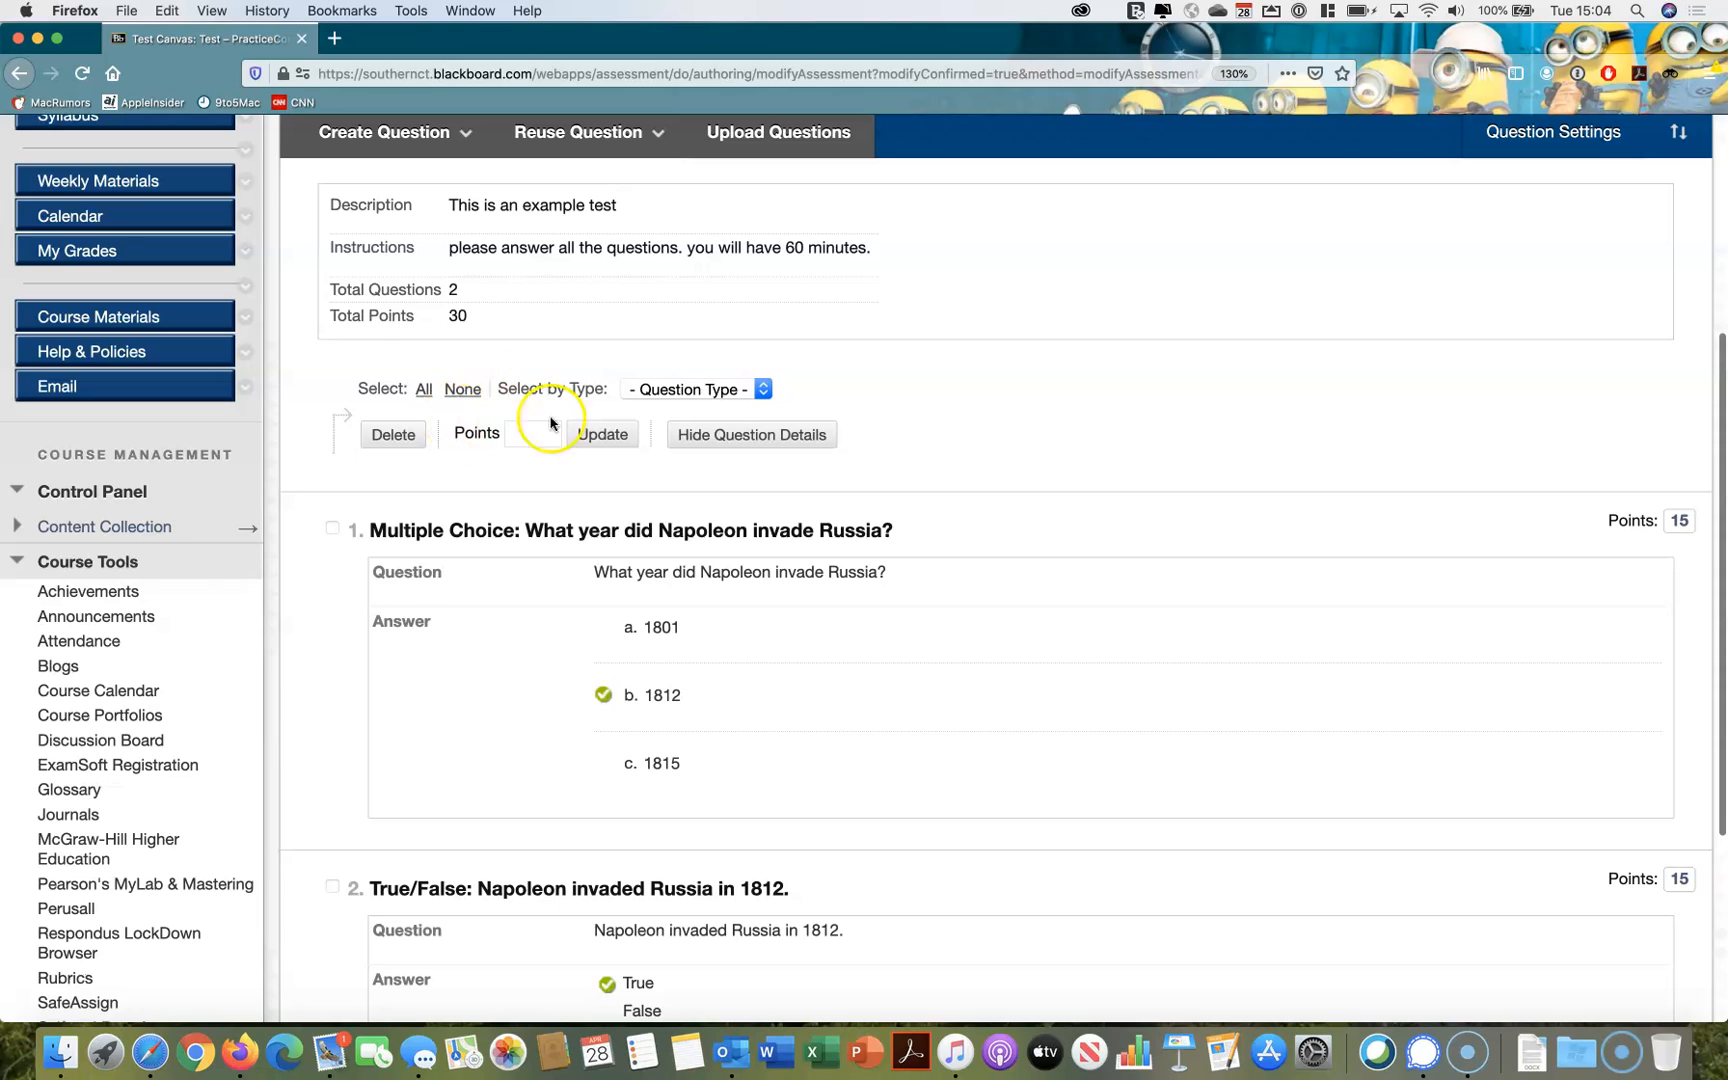
{"action": "left_click", "coordinate": [670, 394]}
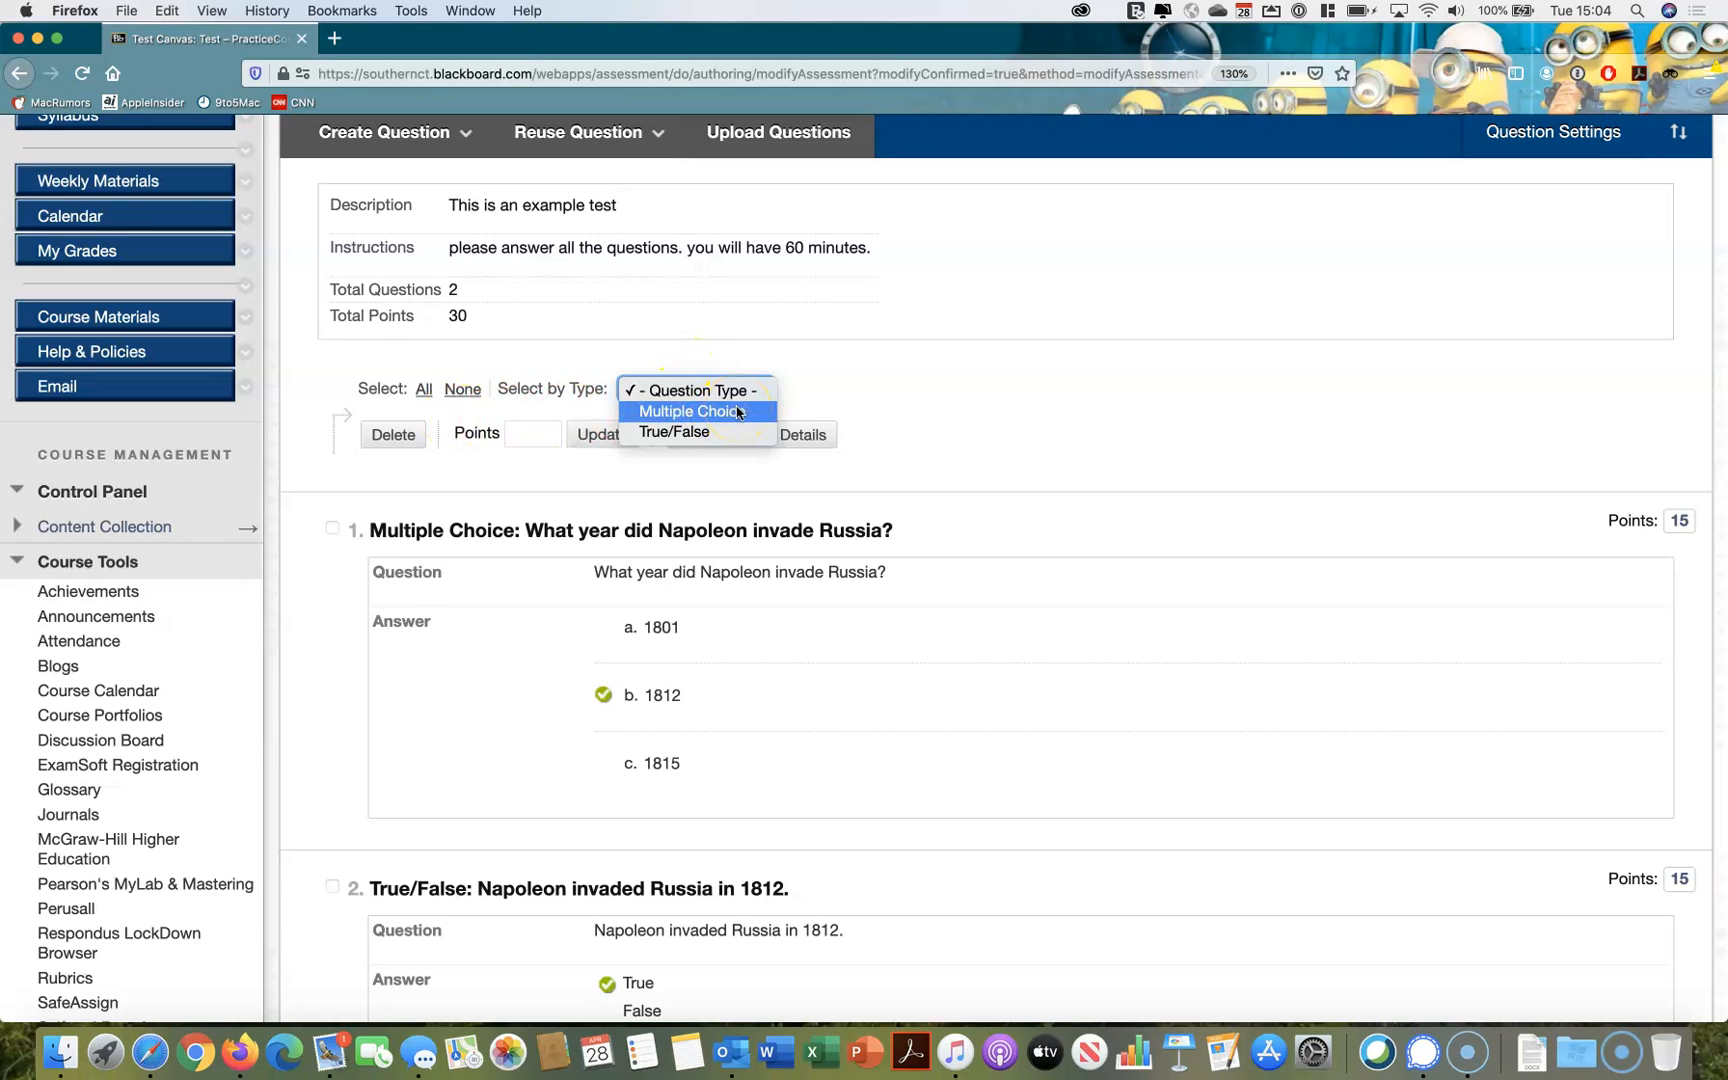
{"action": "left_click", "coordinate": [843, 396]}
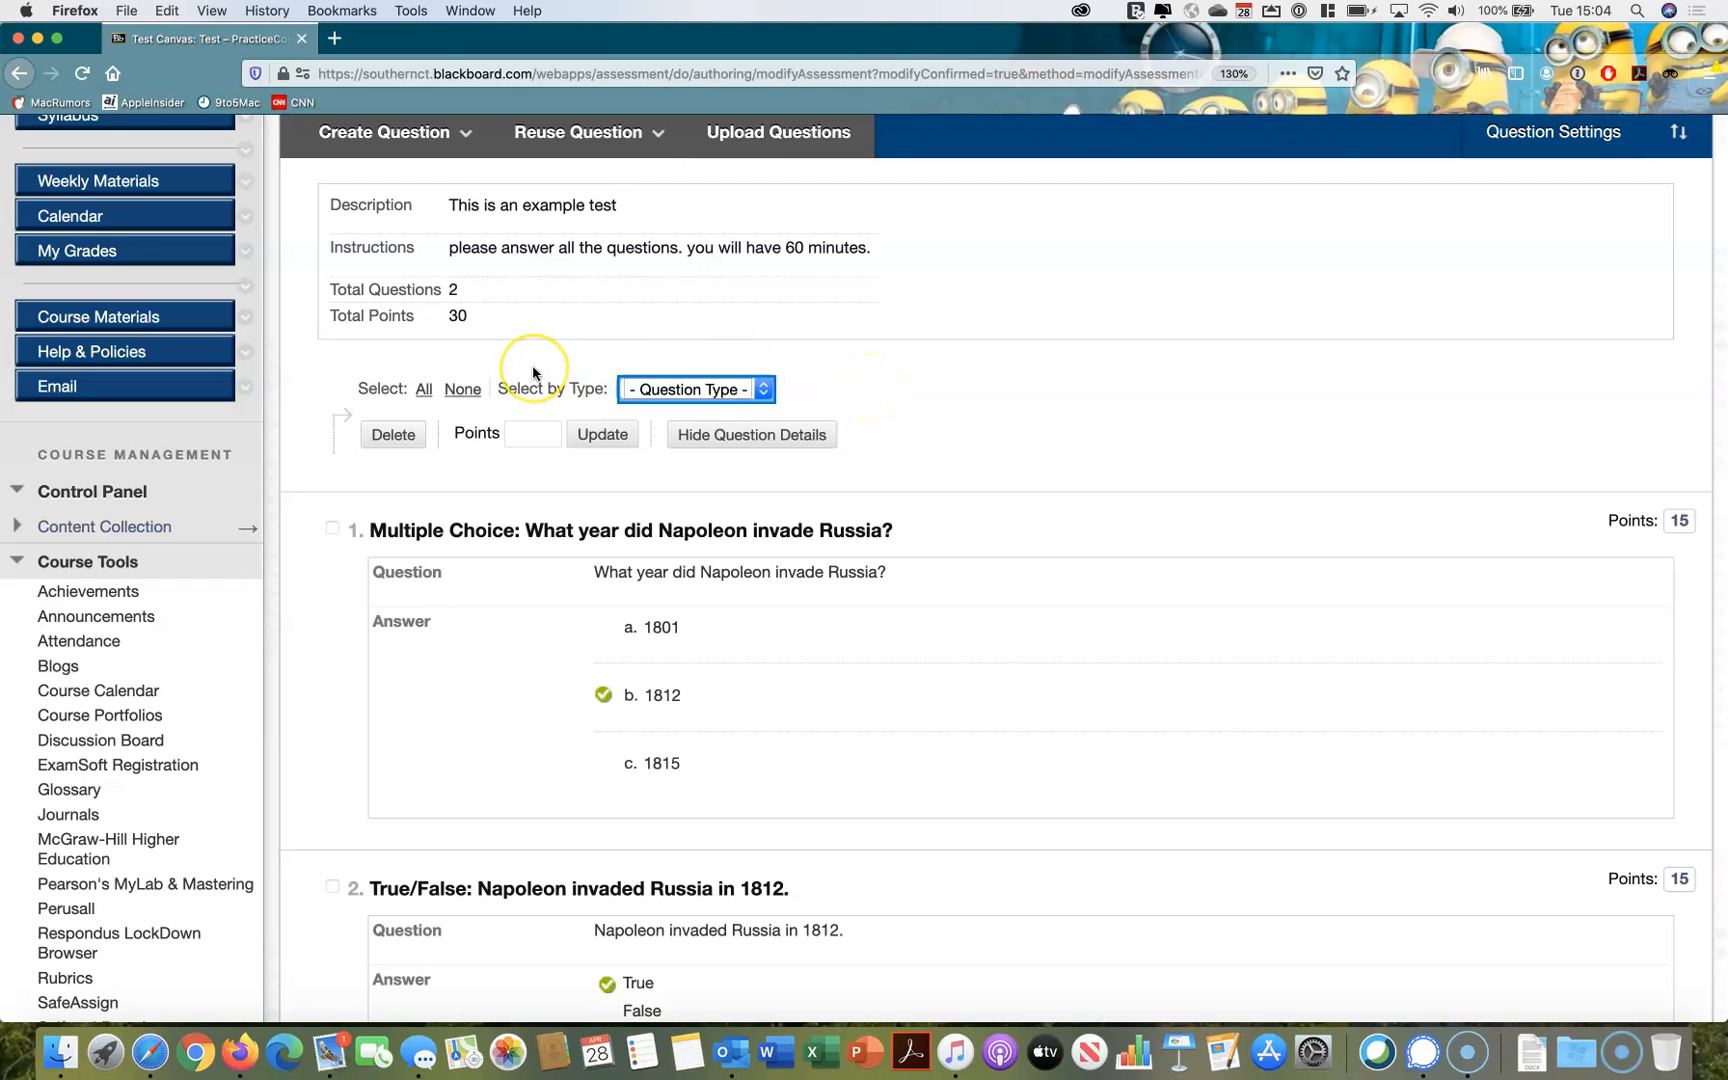
Create an Essay question with the text "Describe the changes Napoleon made in France as First Consul and then Emperor."
{"action": "left_click", "coordinate": [420, 140]}
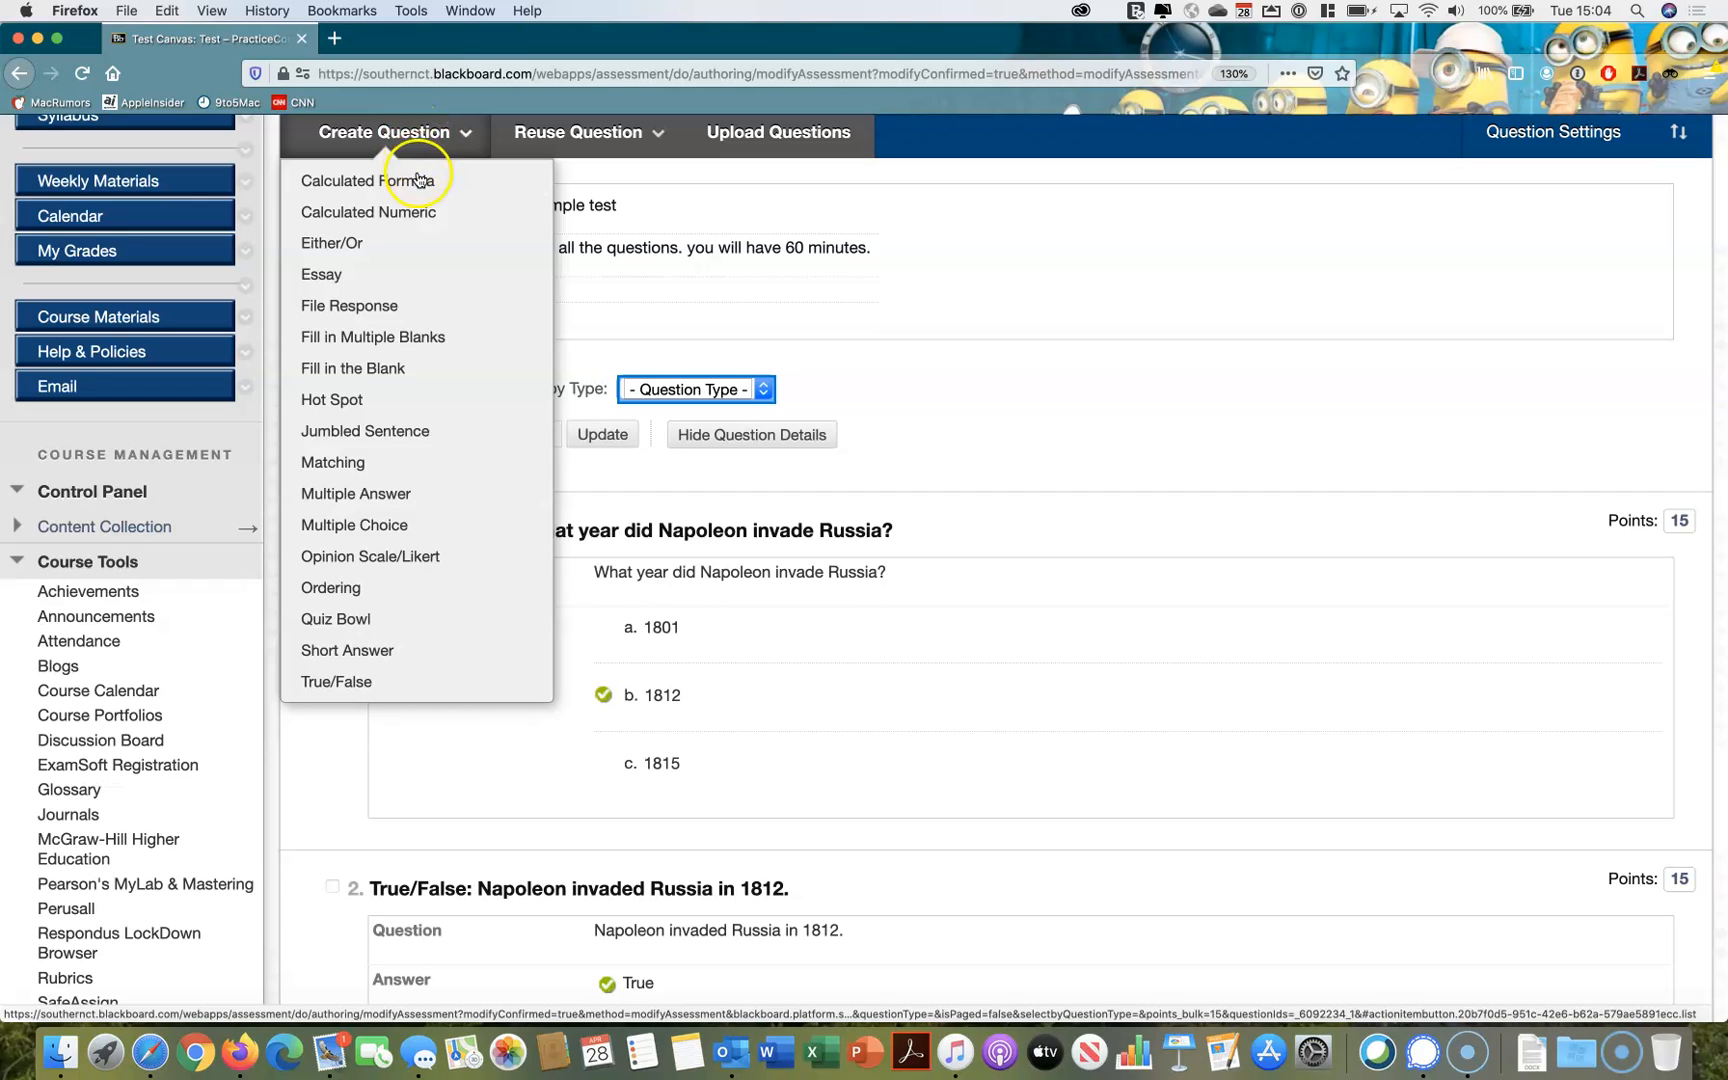
{"action": "left_click", "coordinate": [381, 286]}
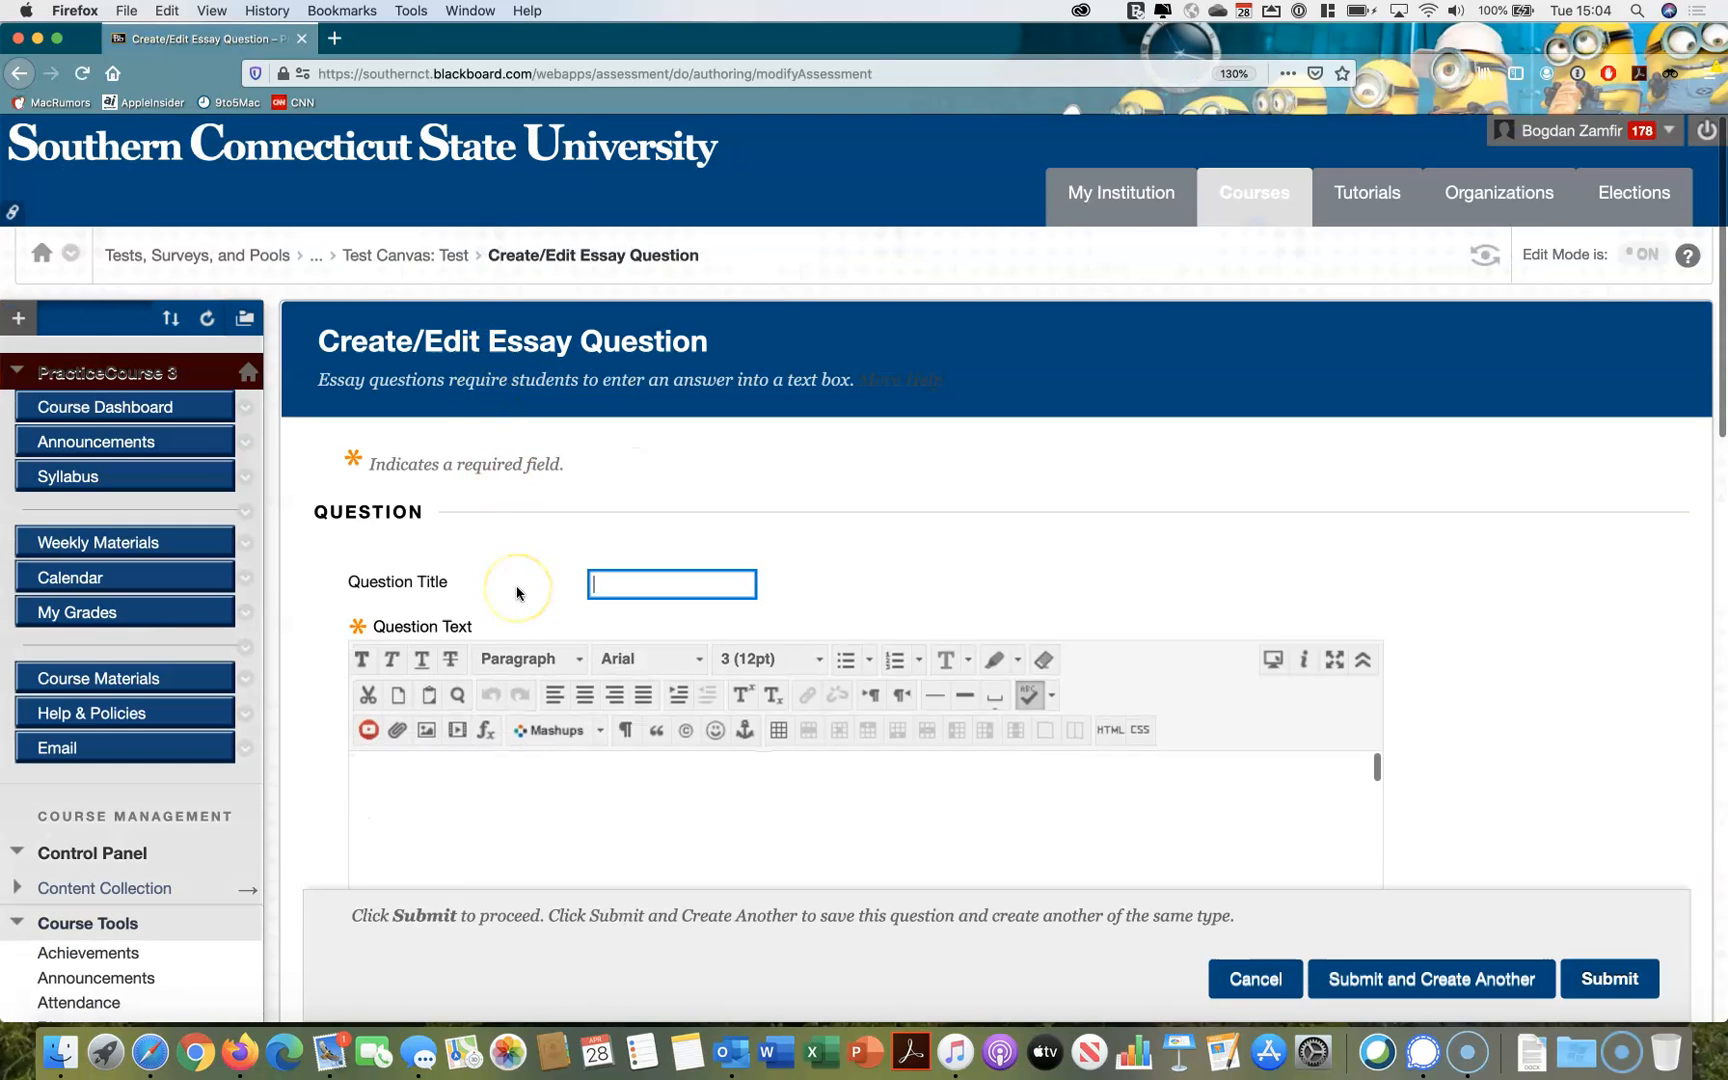
{"action": "scroll", "coordinate": [517, 592], "scroll_direction": "down", "scroll_amount": 1}
{"action": "scroll", "coordinate": [517, 592], "scroll_direction": "down", "scroll_amount": 3}
{"action": "left_click", "coordinate": [517, 589]}
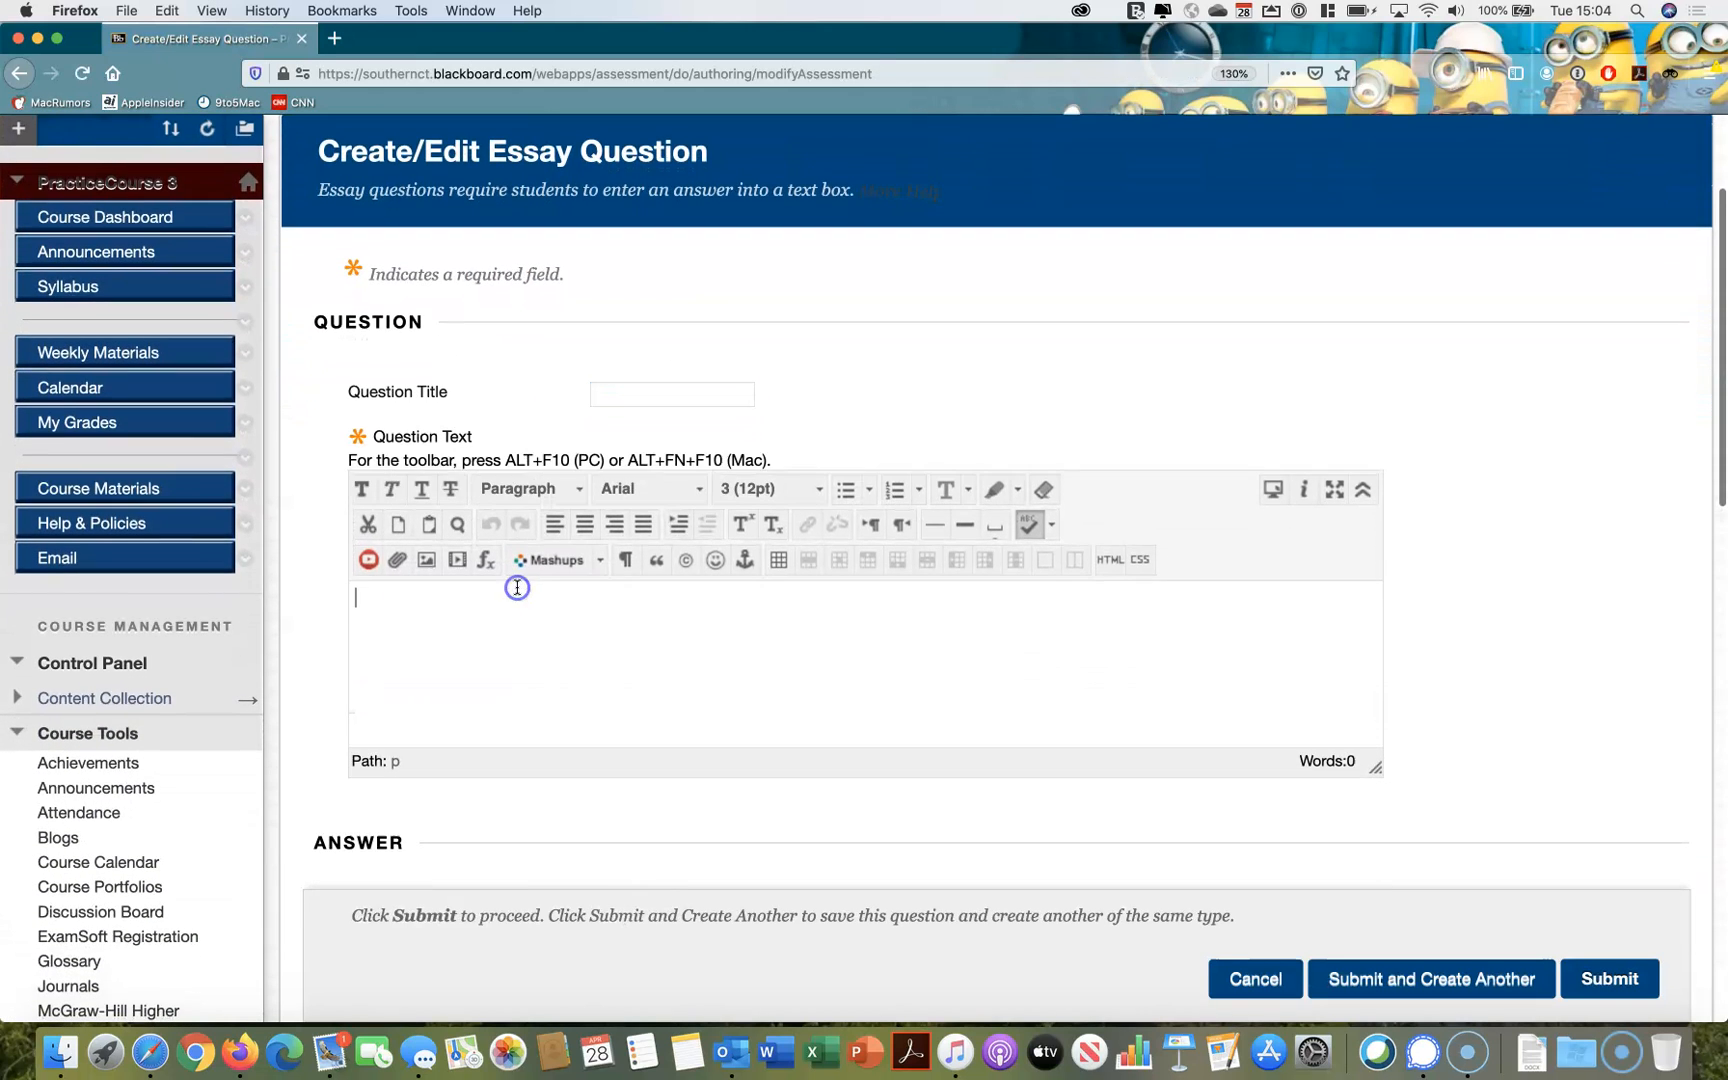
{"action": "type", "text": "Describe the changes Napoleon made in France as First Consul and then Emperor."}
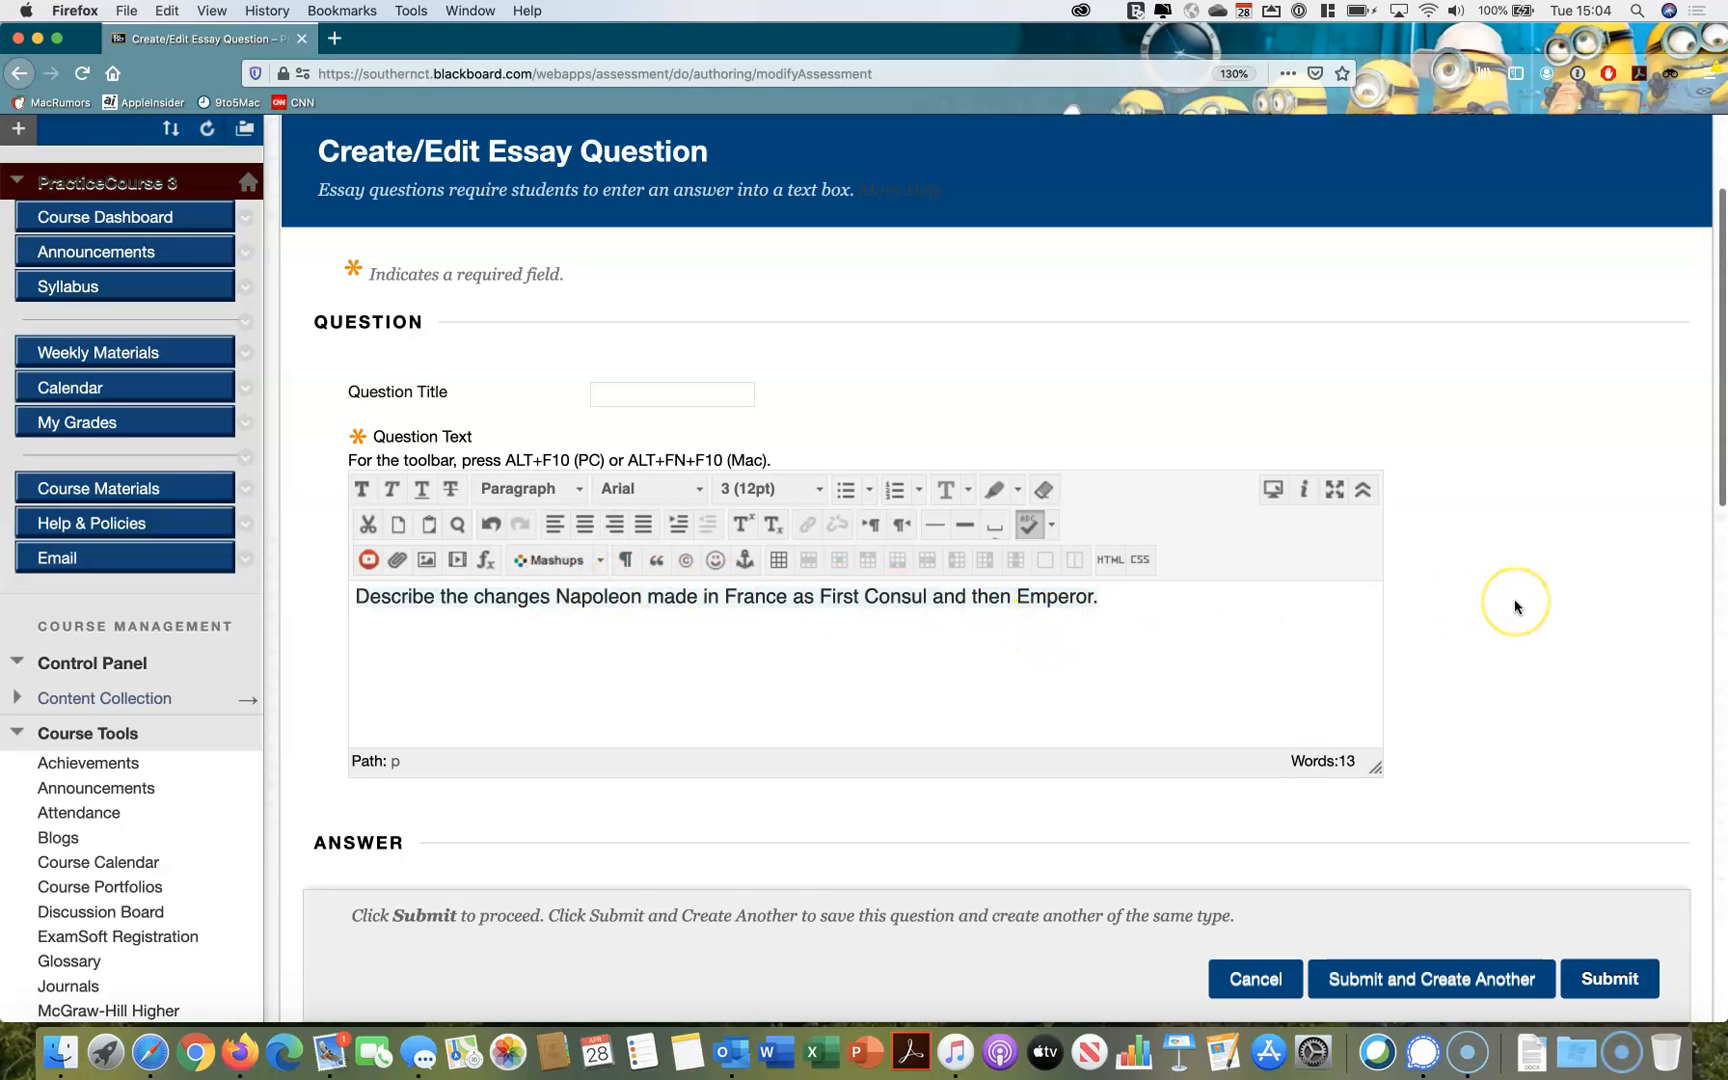
Review the essay question's answer, rubric, category and instructor notes fields, leave them empty, and submit the question
{"action": "scroll", "coordinate": [1515, 606], "scroll_direction": "down", "scroll_amount": 5}
{"action": "scroll", "coordinate": [1515, 606], "scroll_direction": "down", "scroll_amount": 5}
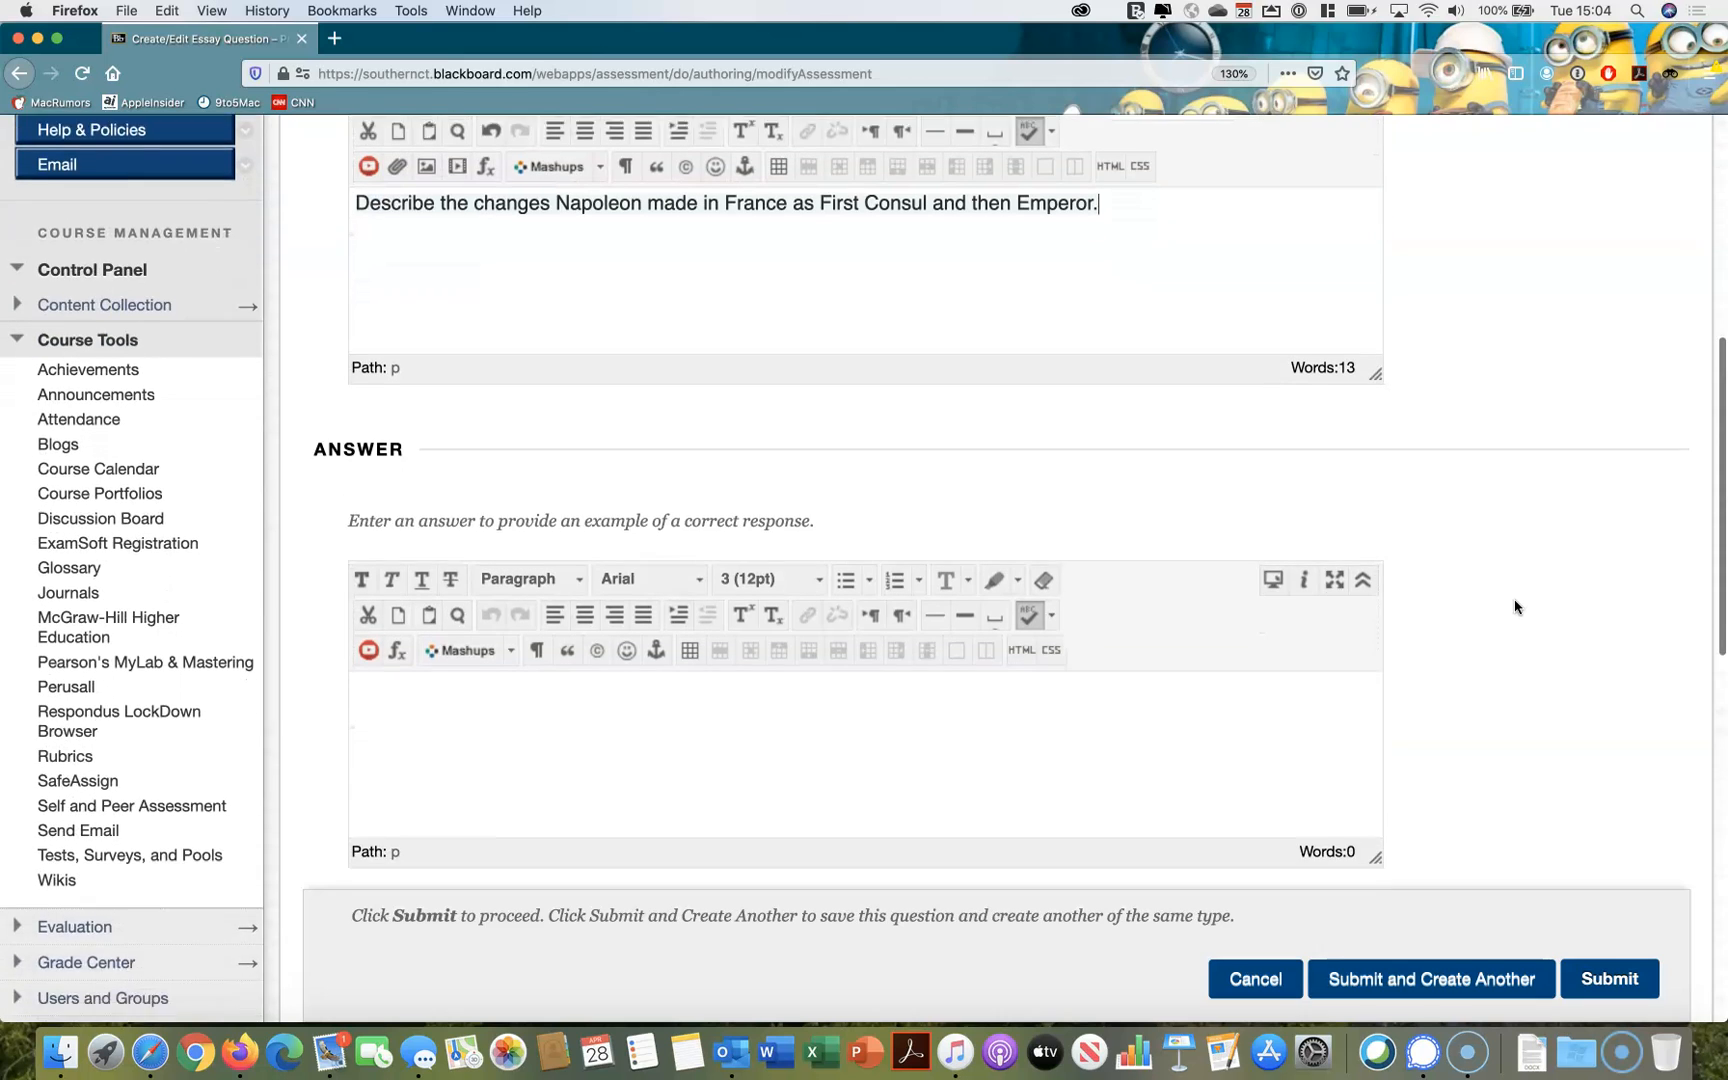
{"action": "scroll", "coordinate": [1515, 606], "scroll_direction": "down", "scroll_amount": 2}
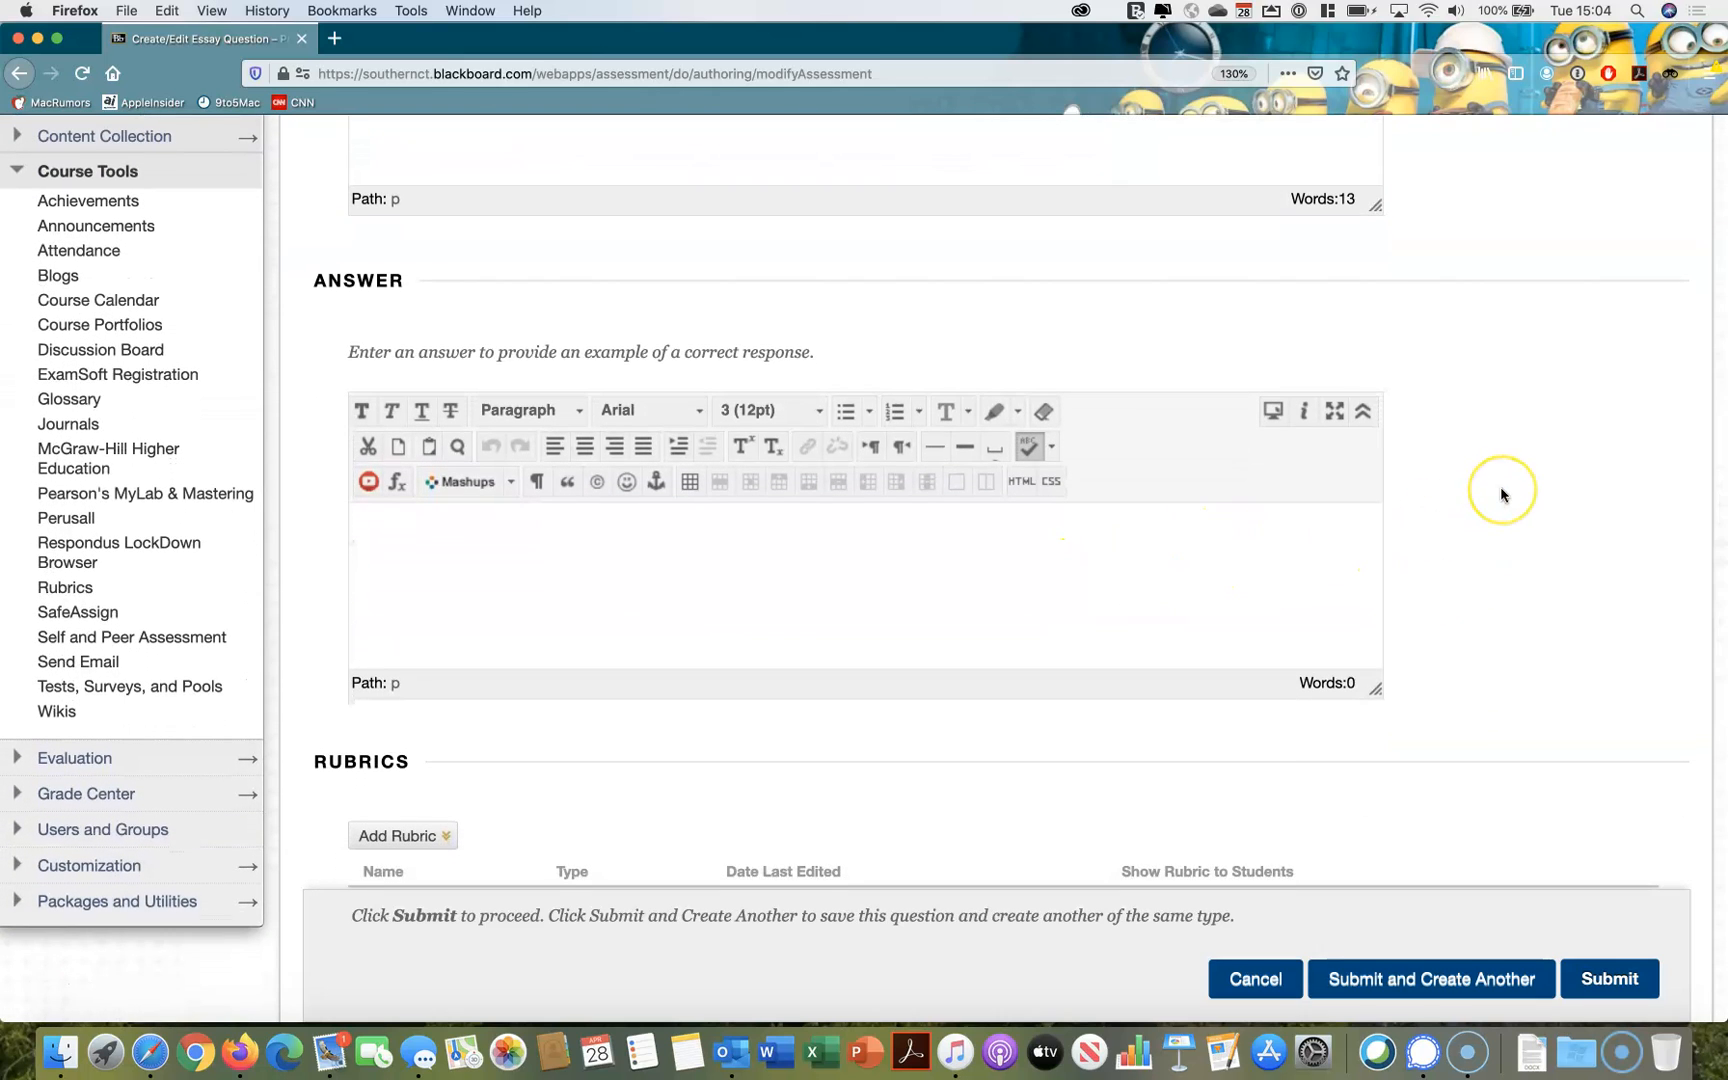
{"action": "scroll", "coordinate": [1500, 488], "scroll_direction": "down", "scroll_amount": 3}
{"action": "scroll", "coordinate": [1500, 494], "scroll_direction": "down", "scroll_amount": 2}
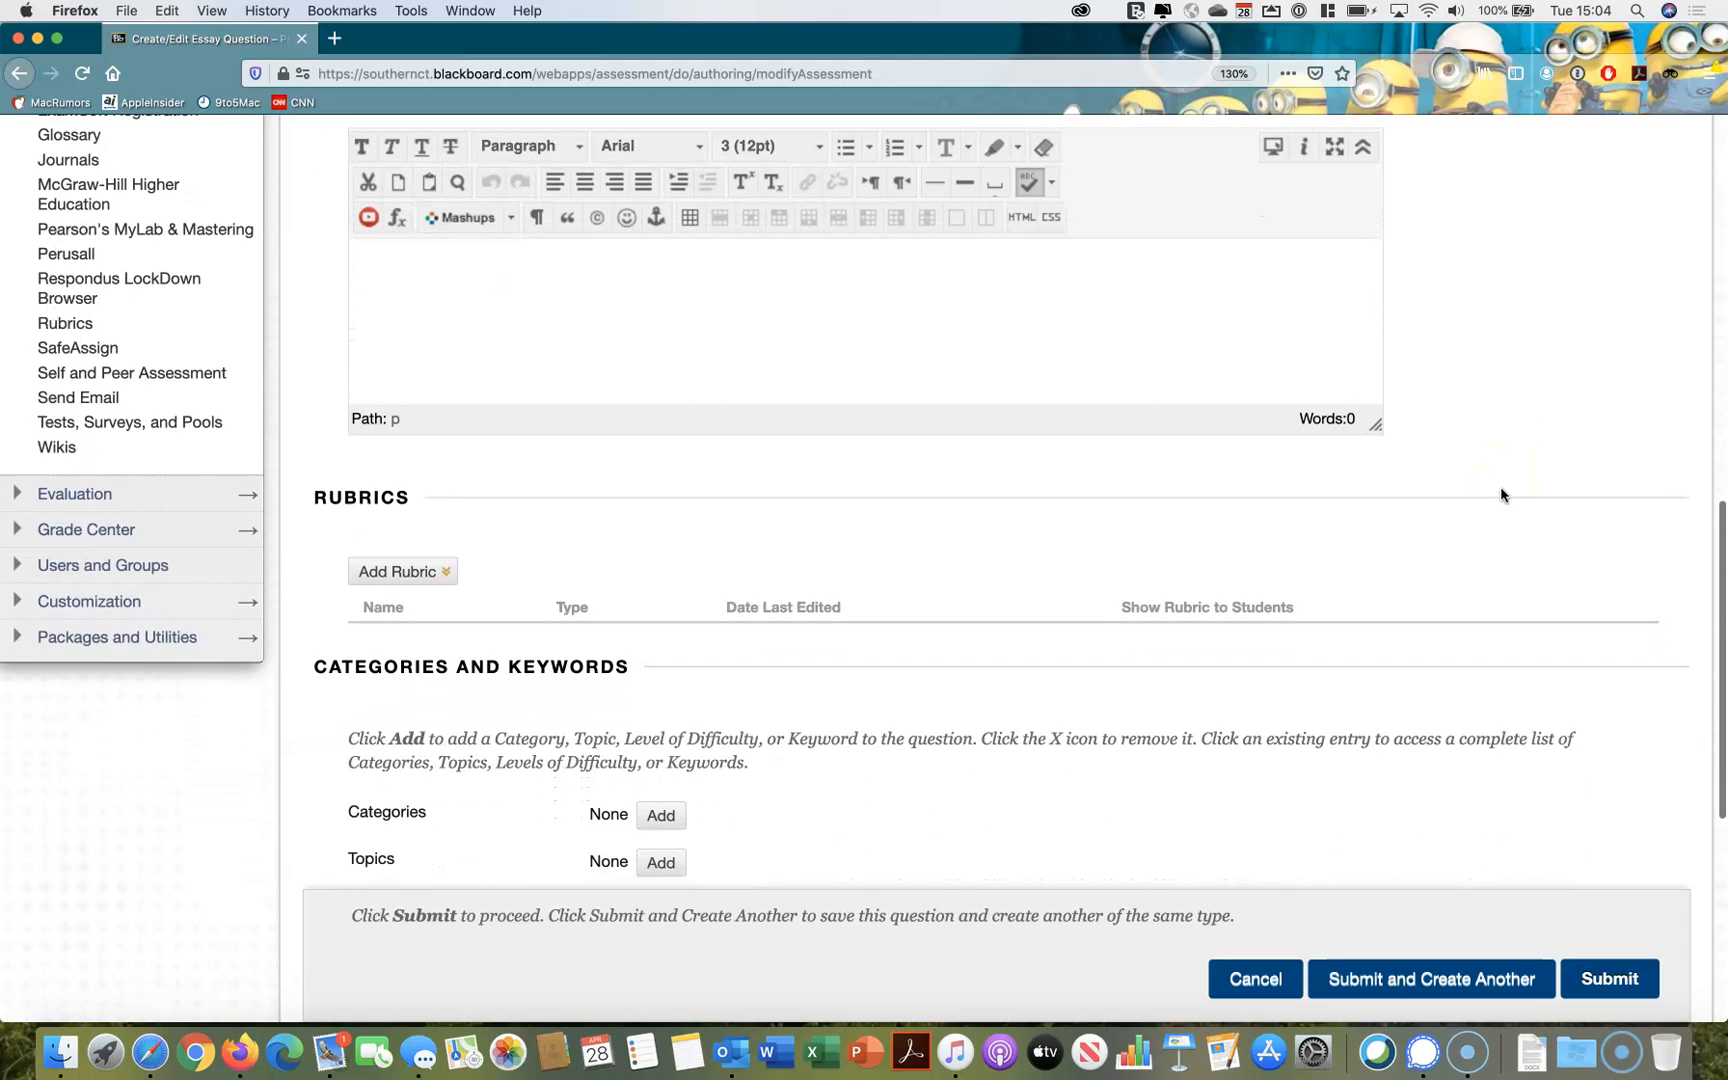
{"action": "scroll", "coordinate": [830, 540], "scroll_direction": "down", "scroll_amount": 10}
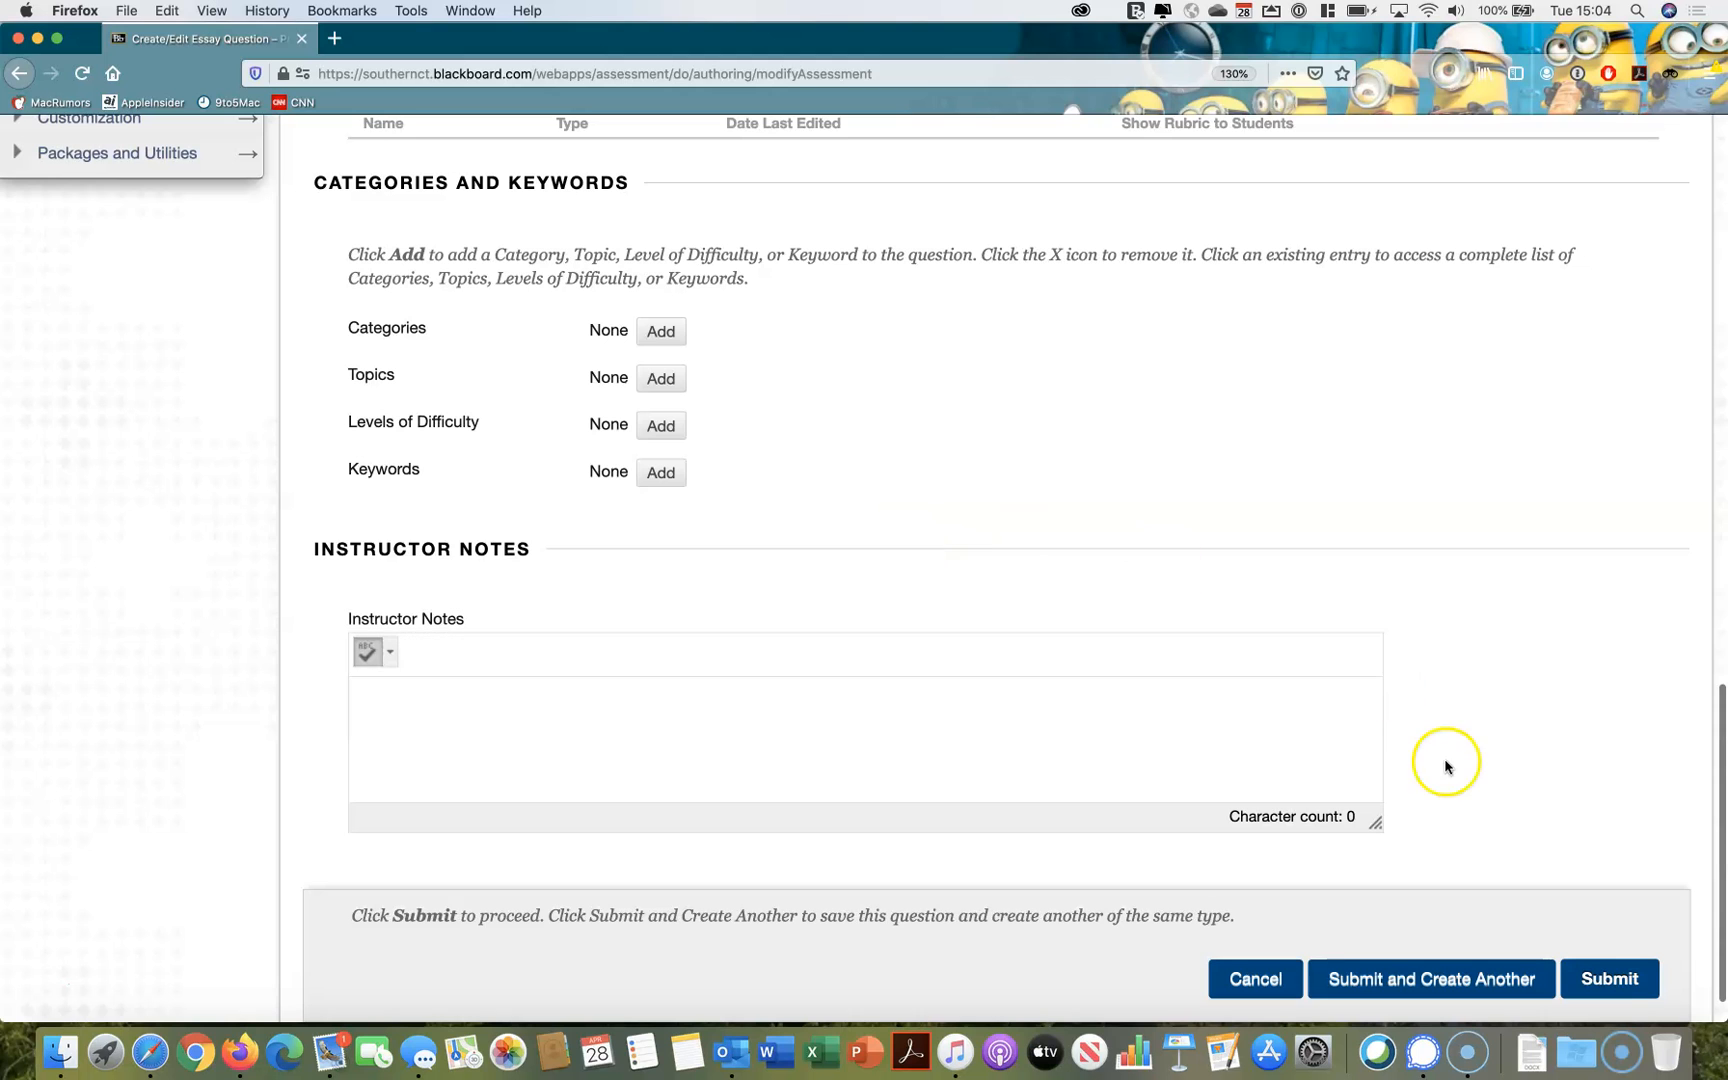
{"action": "left_click", "coordinate": [1603, 980]}
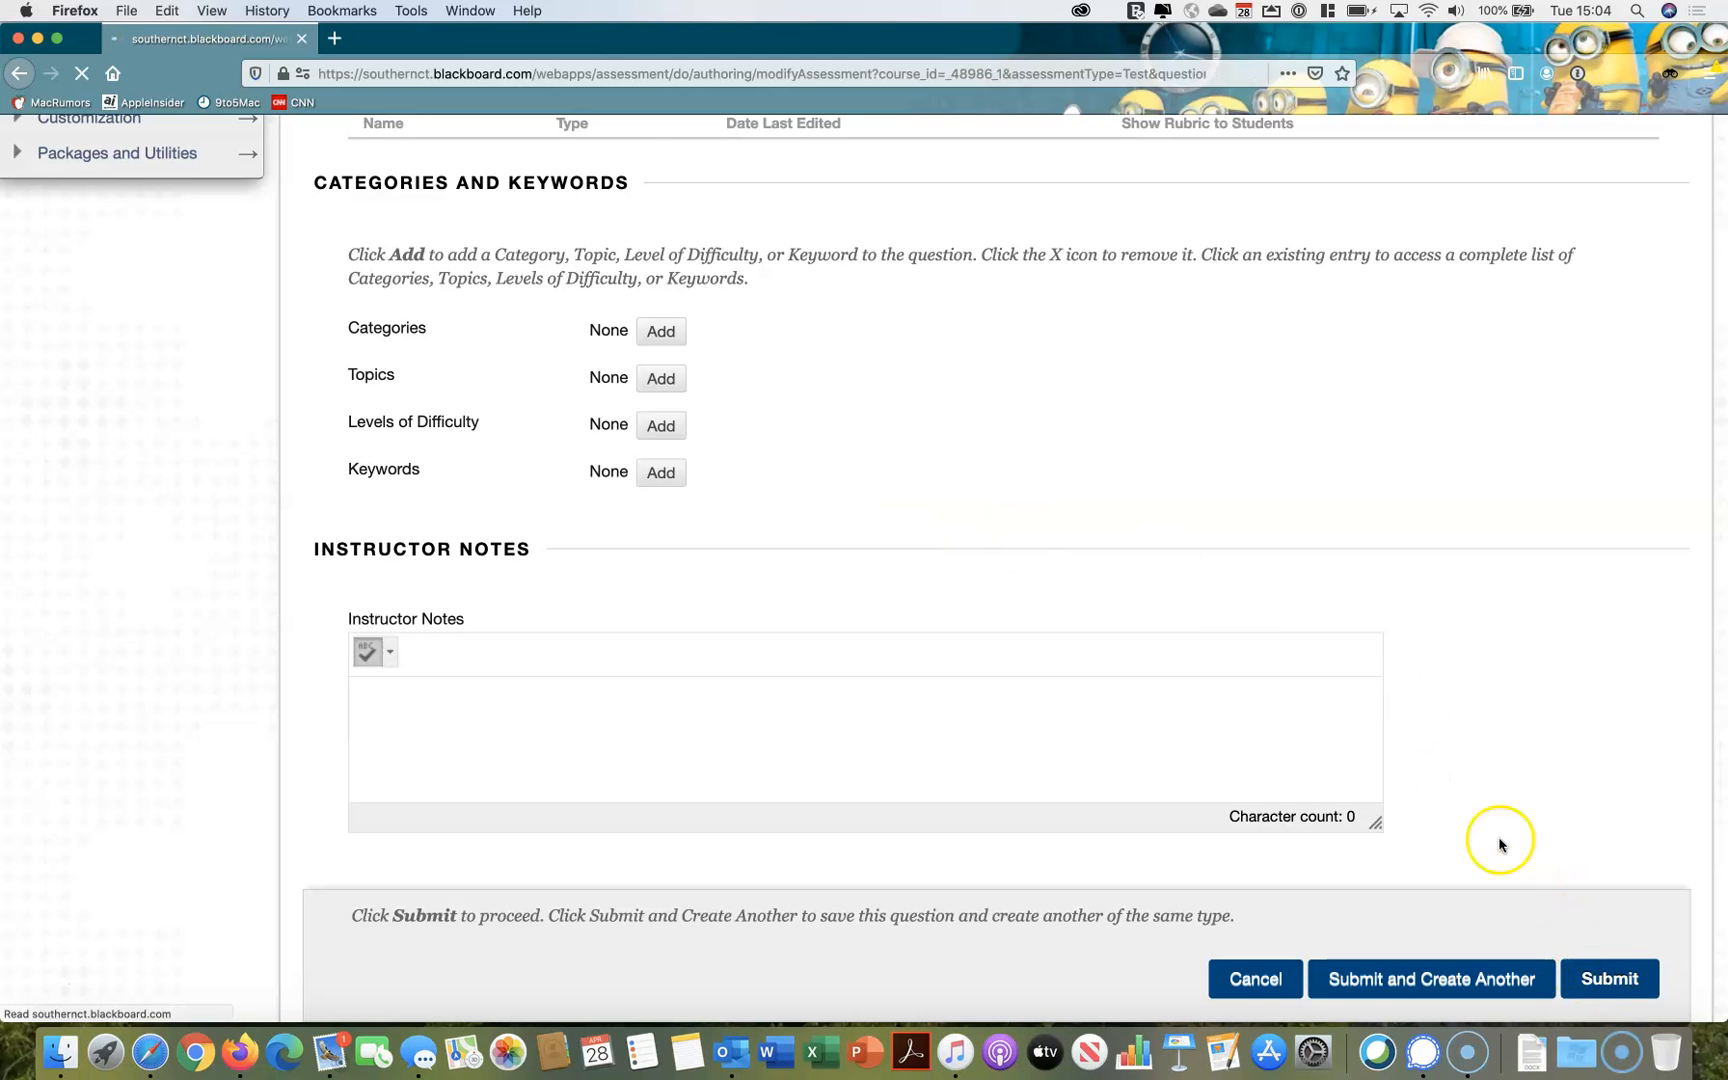
Set the points of the essay question to 50
{"action": "scroll", "coordinate": [1333, 735], "scroll_direction": "down", "scroll_amount": 10}
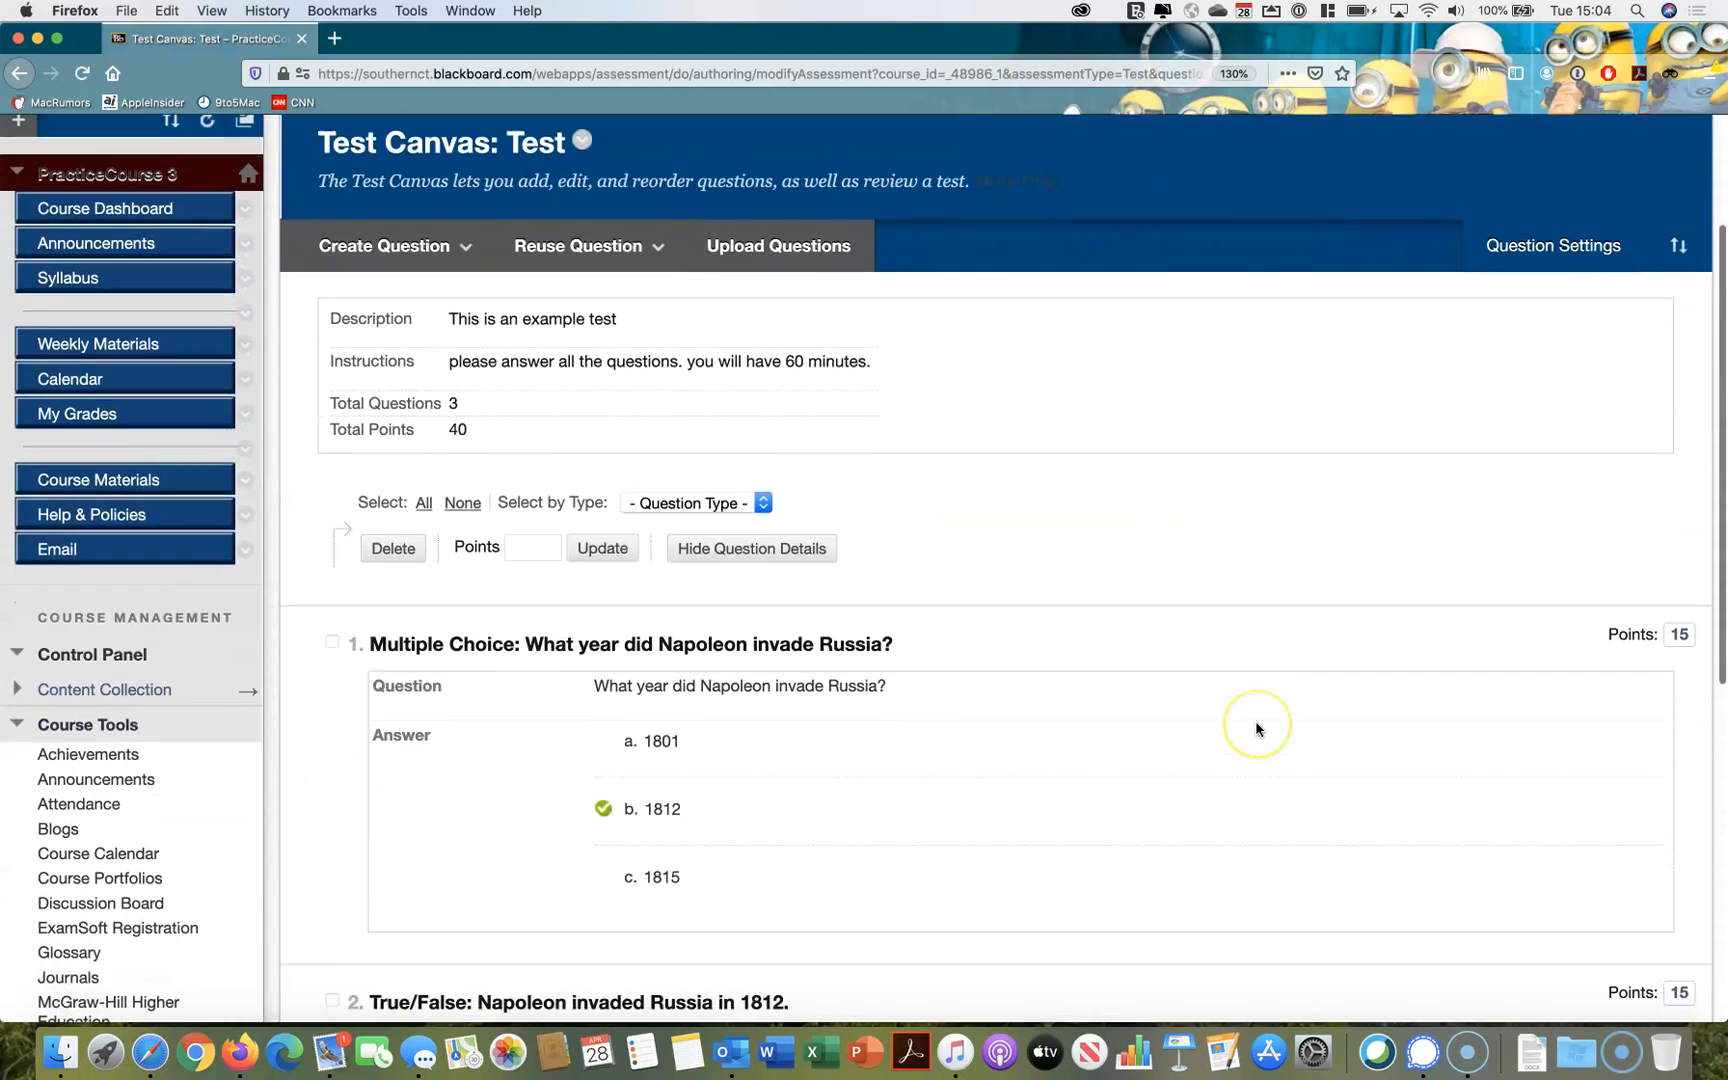
{"action": "scroll", "coordinate": [1256, 729], "scroll_direction": "down", "scroll_amount": 2}
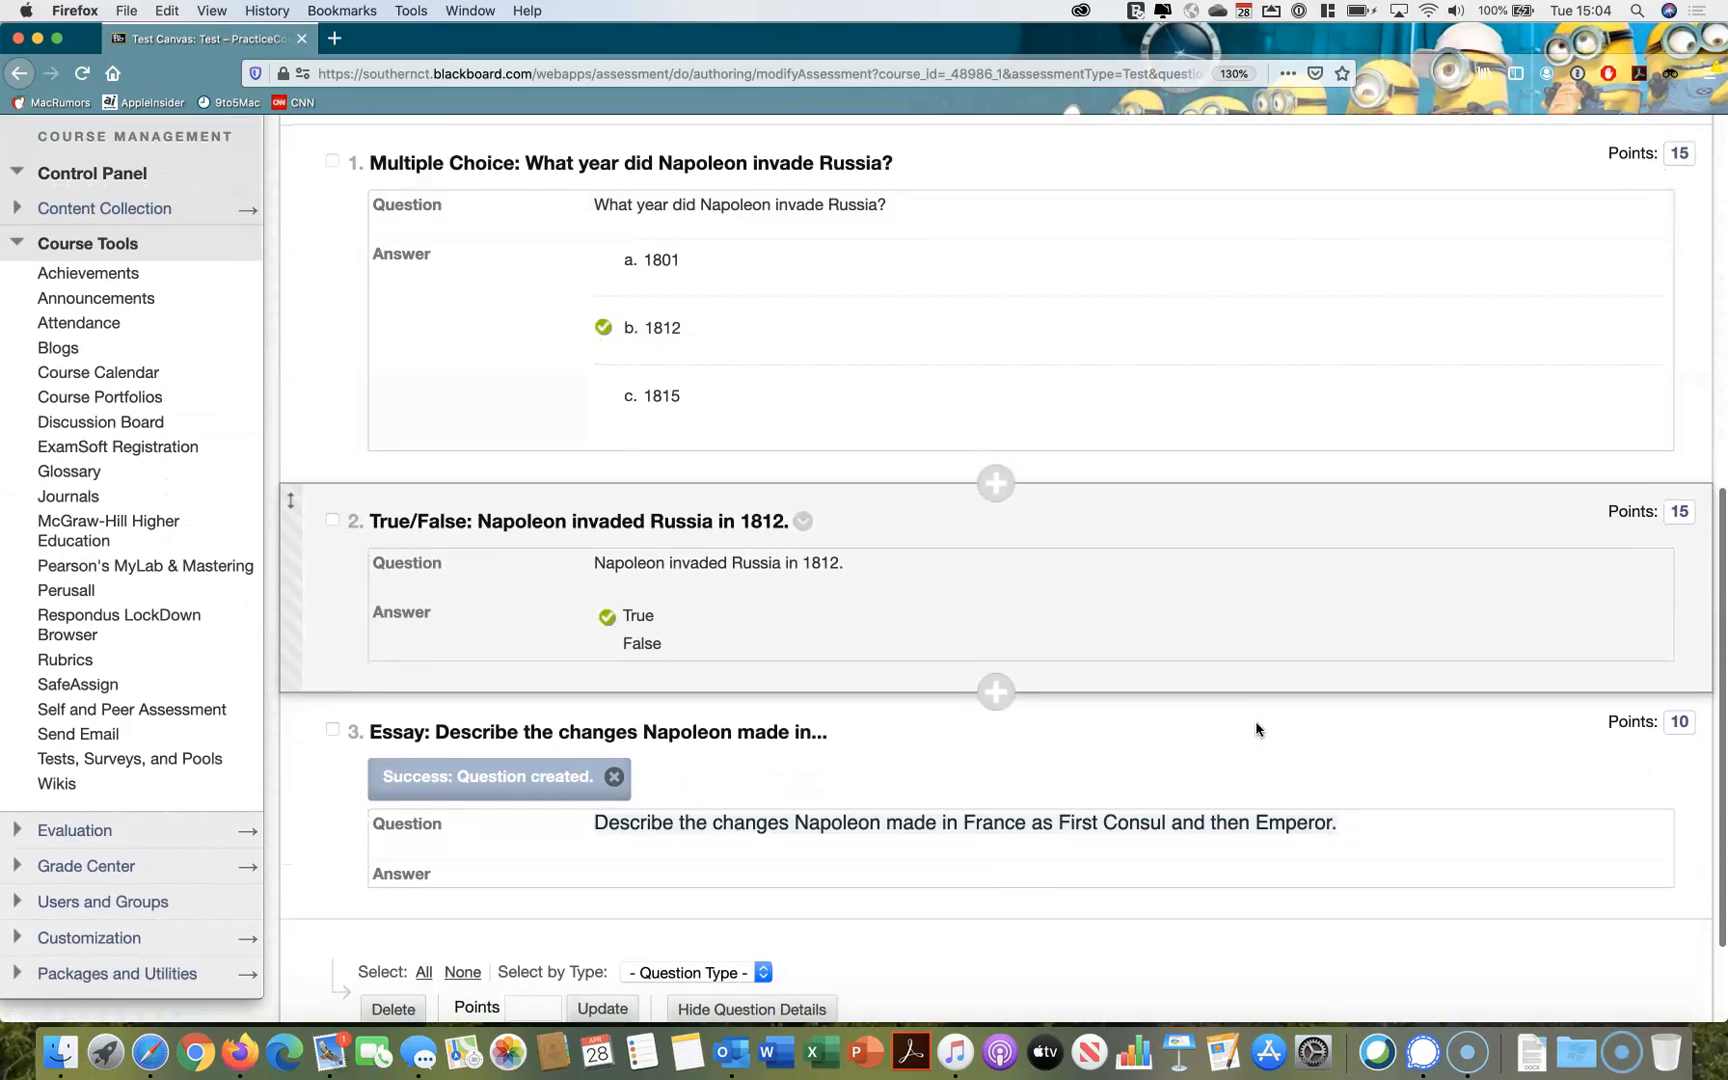
{"action": "left_click", "coordinate": [1375, 726]}
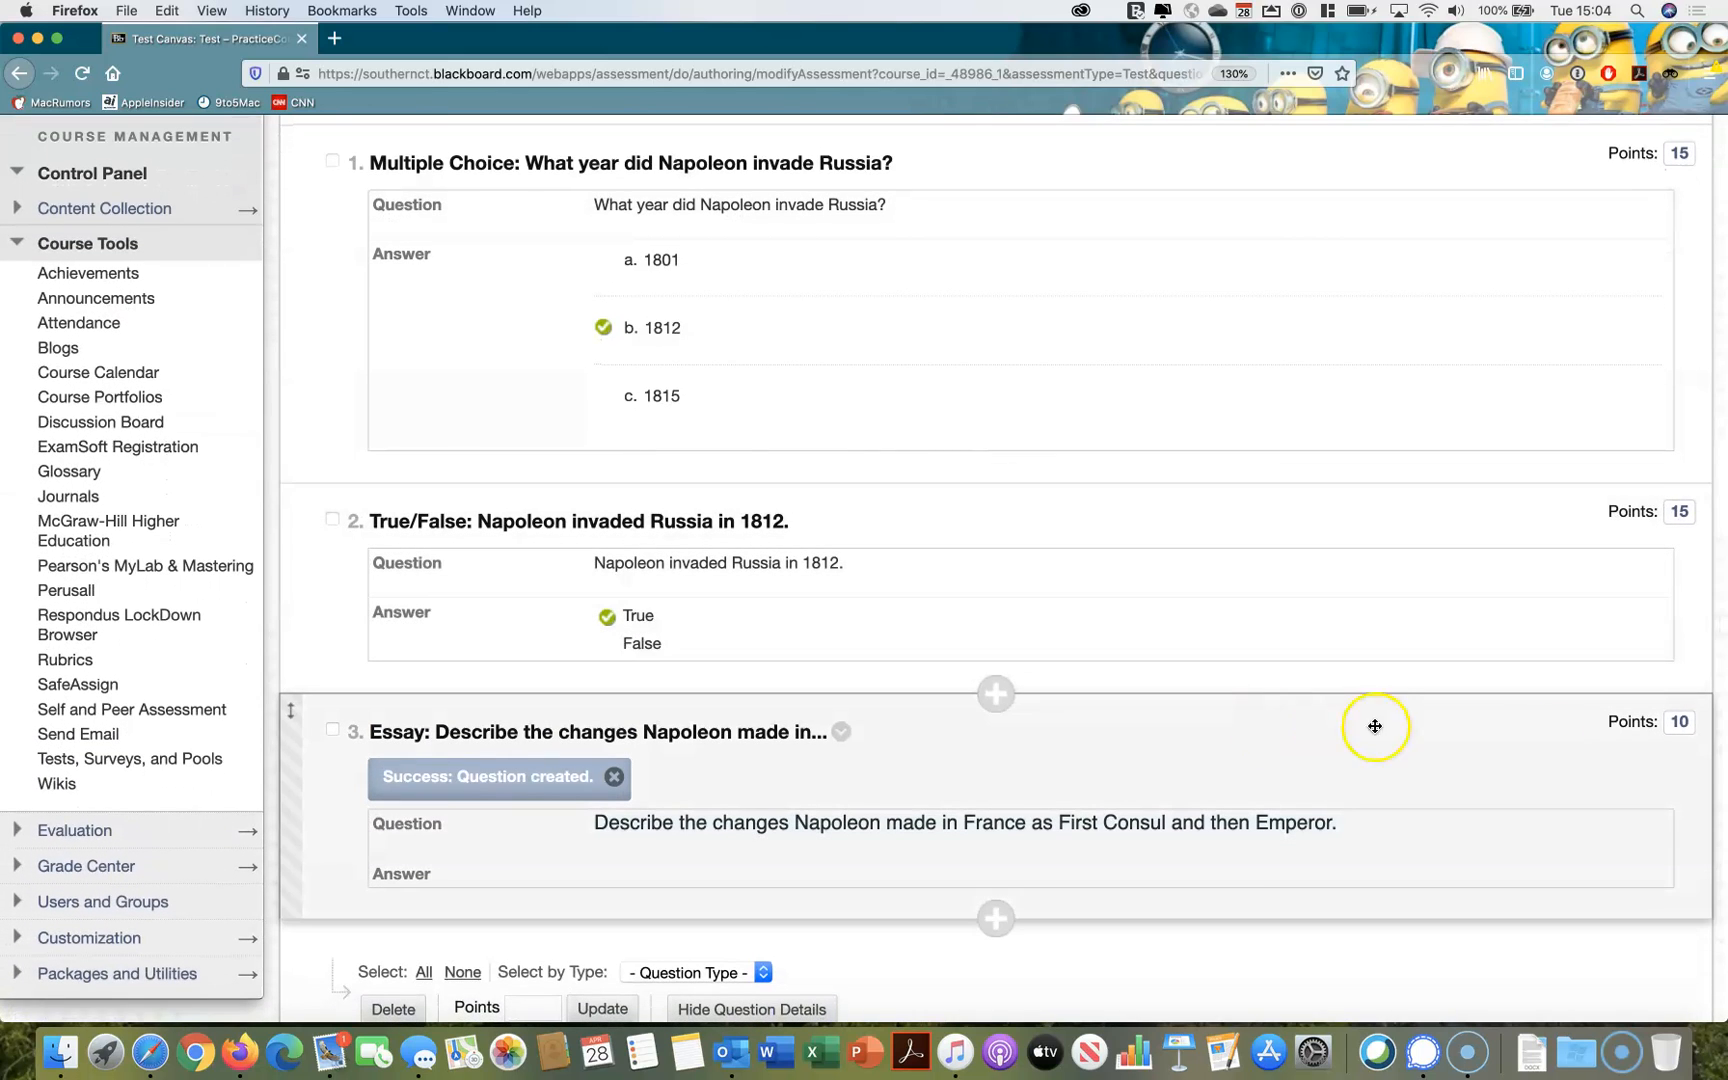
{"action": "left_click", "coordinate": [1679, 721]}
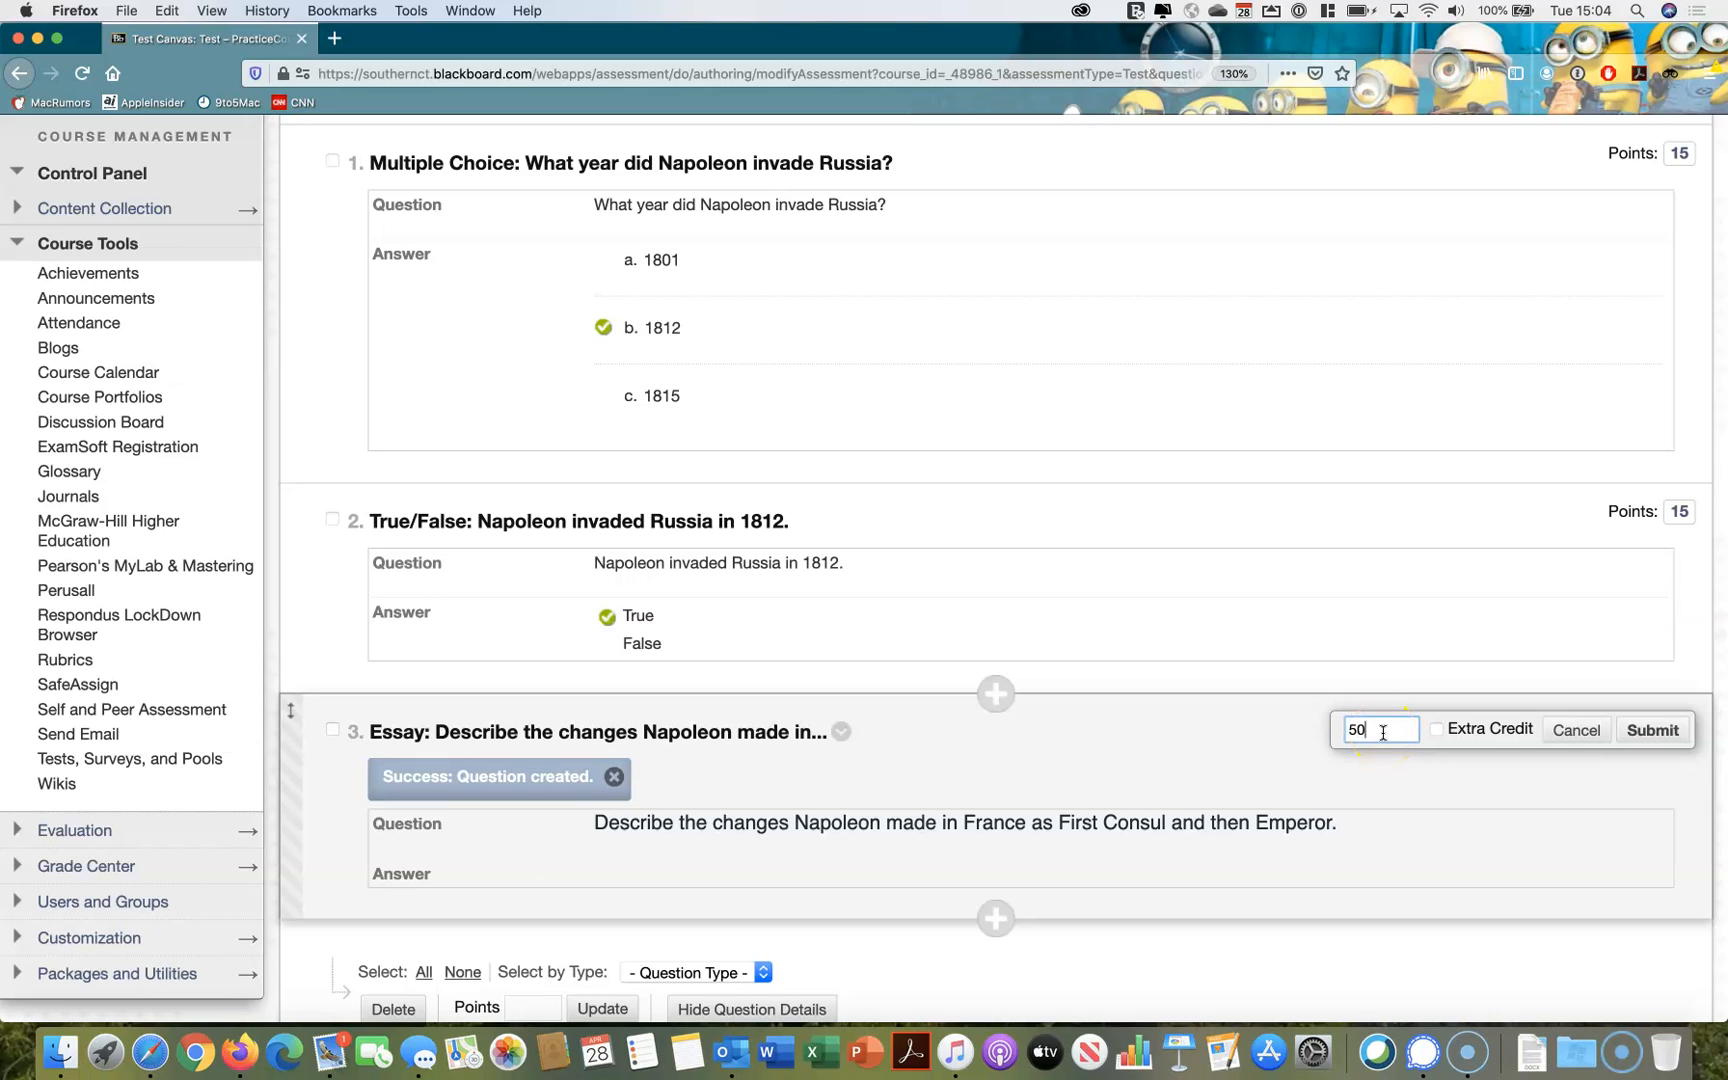
{"action": "left_click", "coordinate": [1652, 730]}
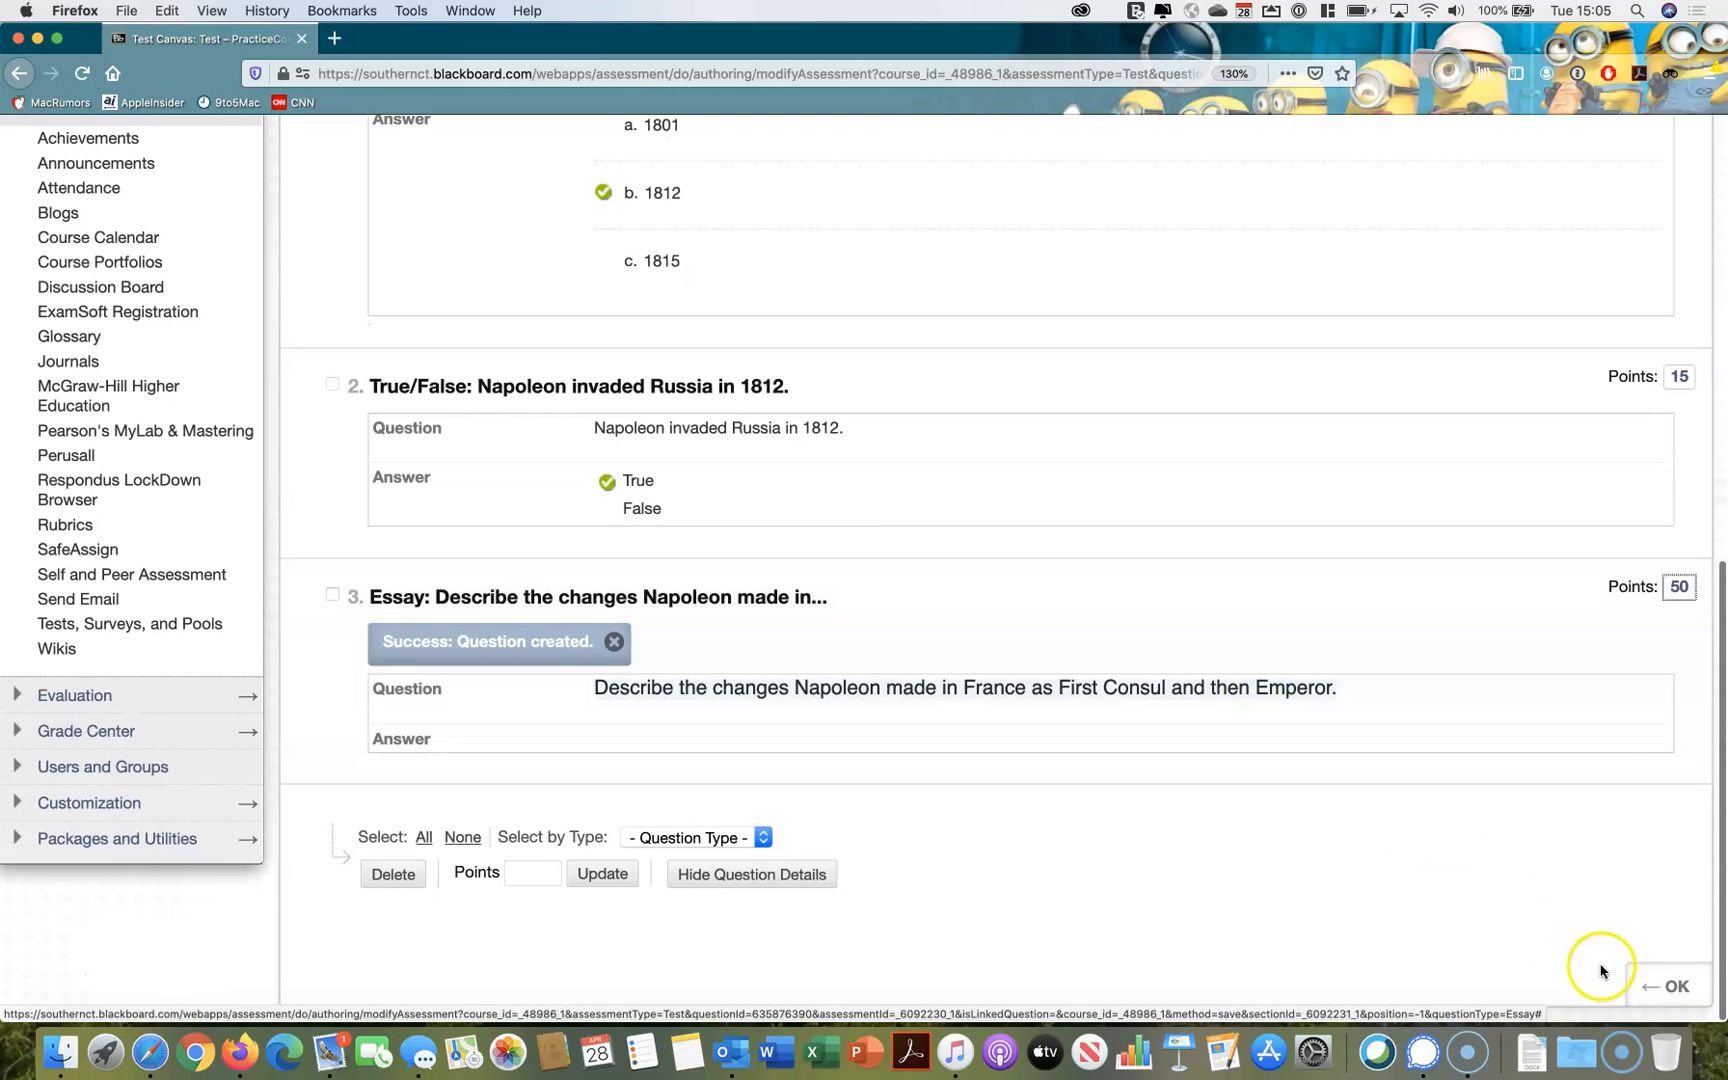
Finish editing the test and open the Week 5 folder in Weekly Materials
{"action": "left_click", "coordinate": [1660, 988]}
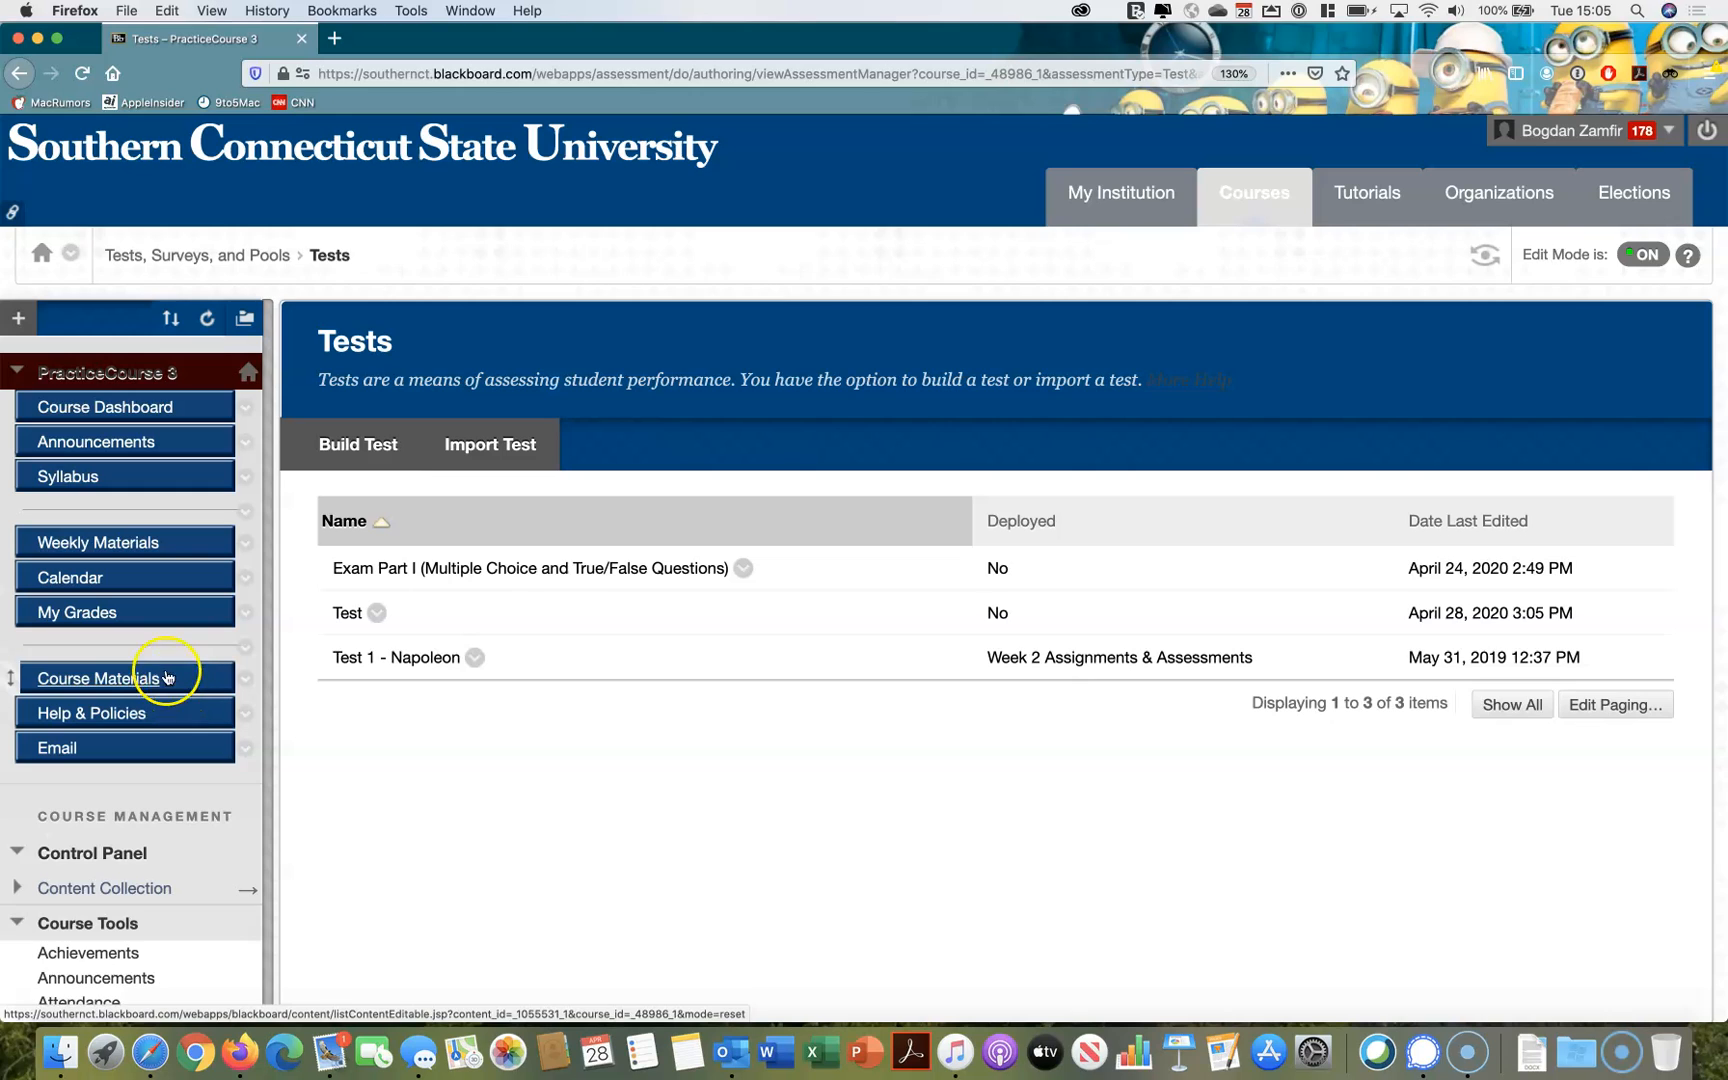
{"action": "left_click", "coordinate": [137, 543]}
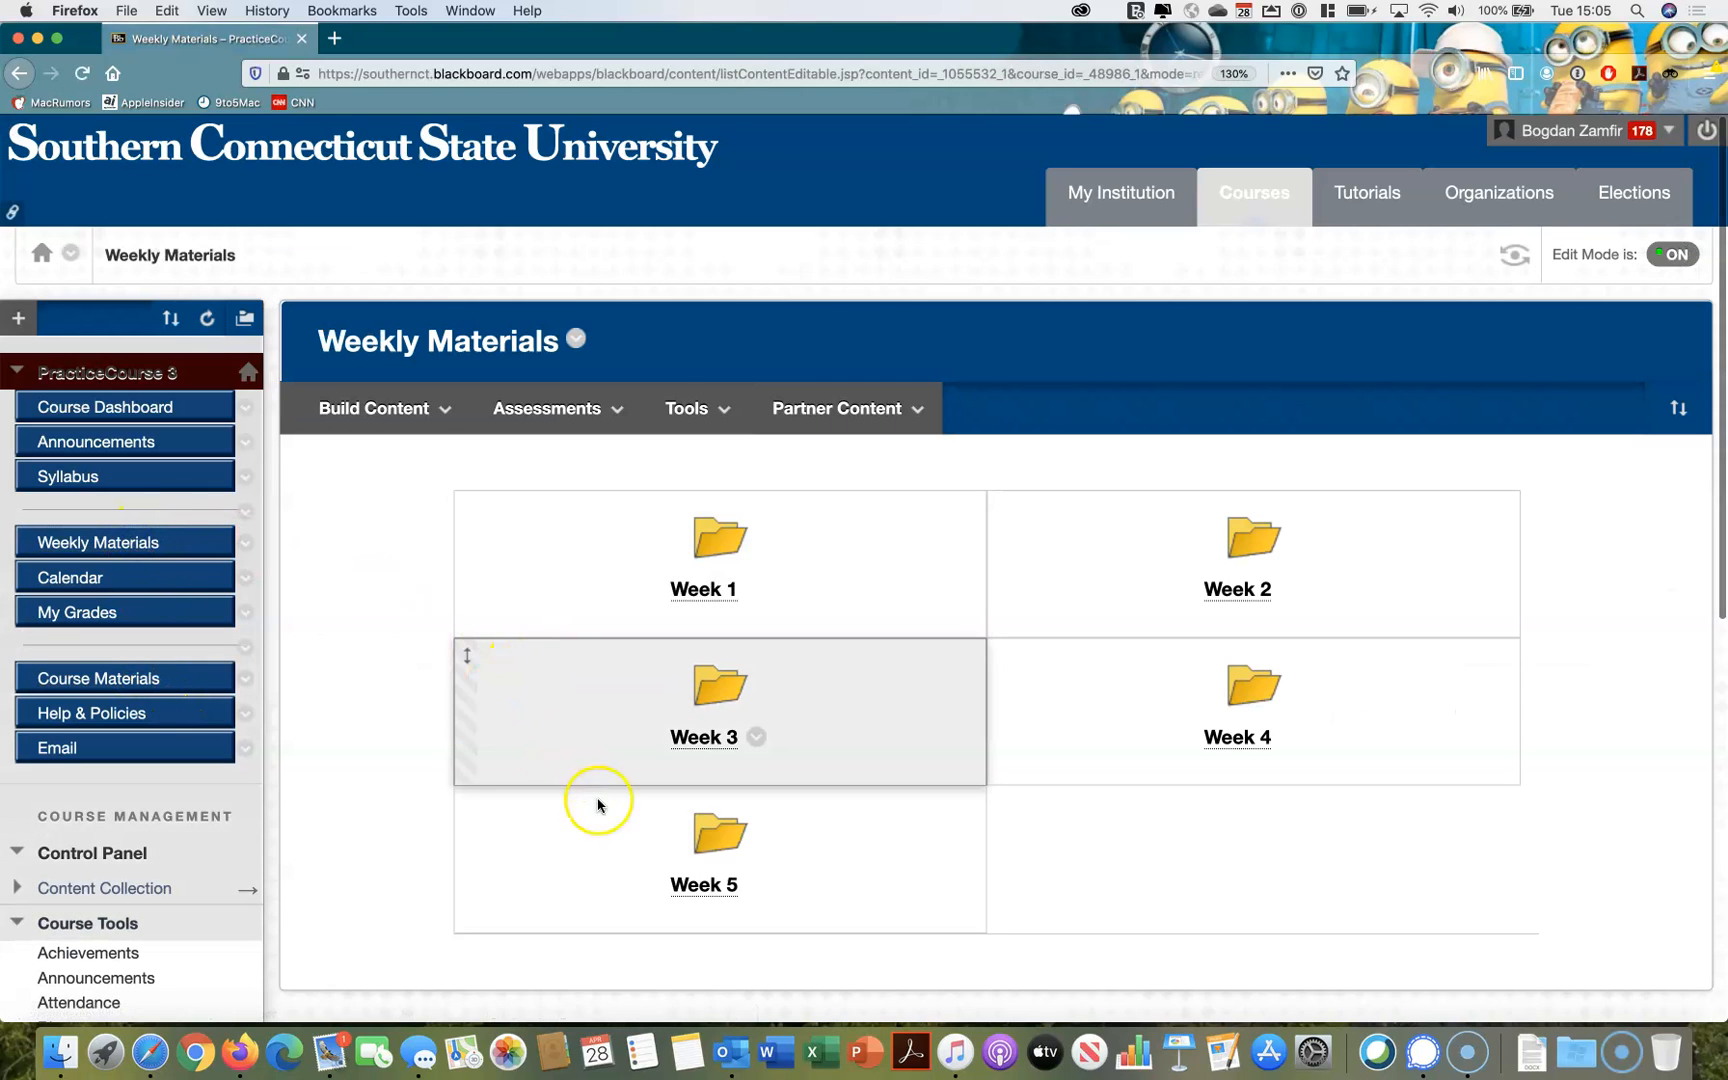
{"action": "left_click", "coordinate": [699, 887]}
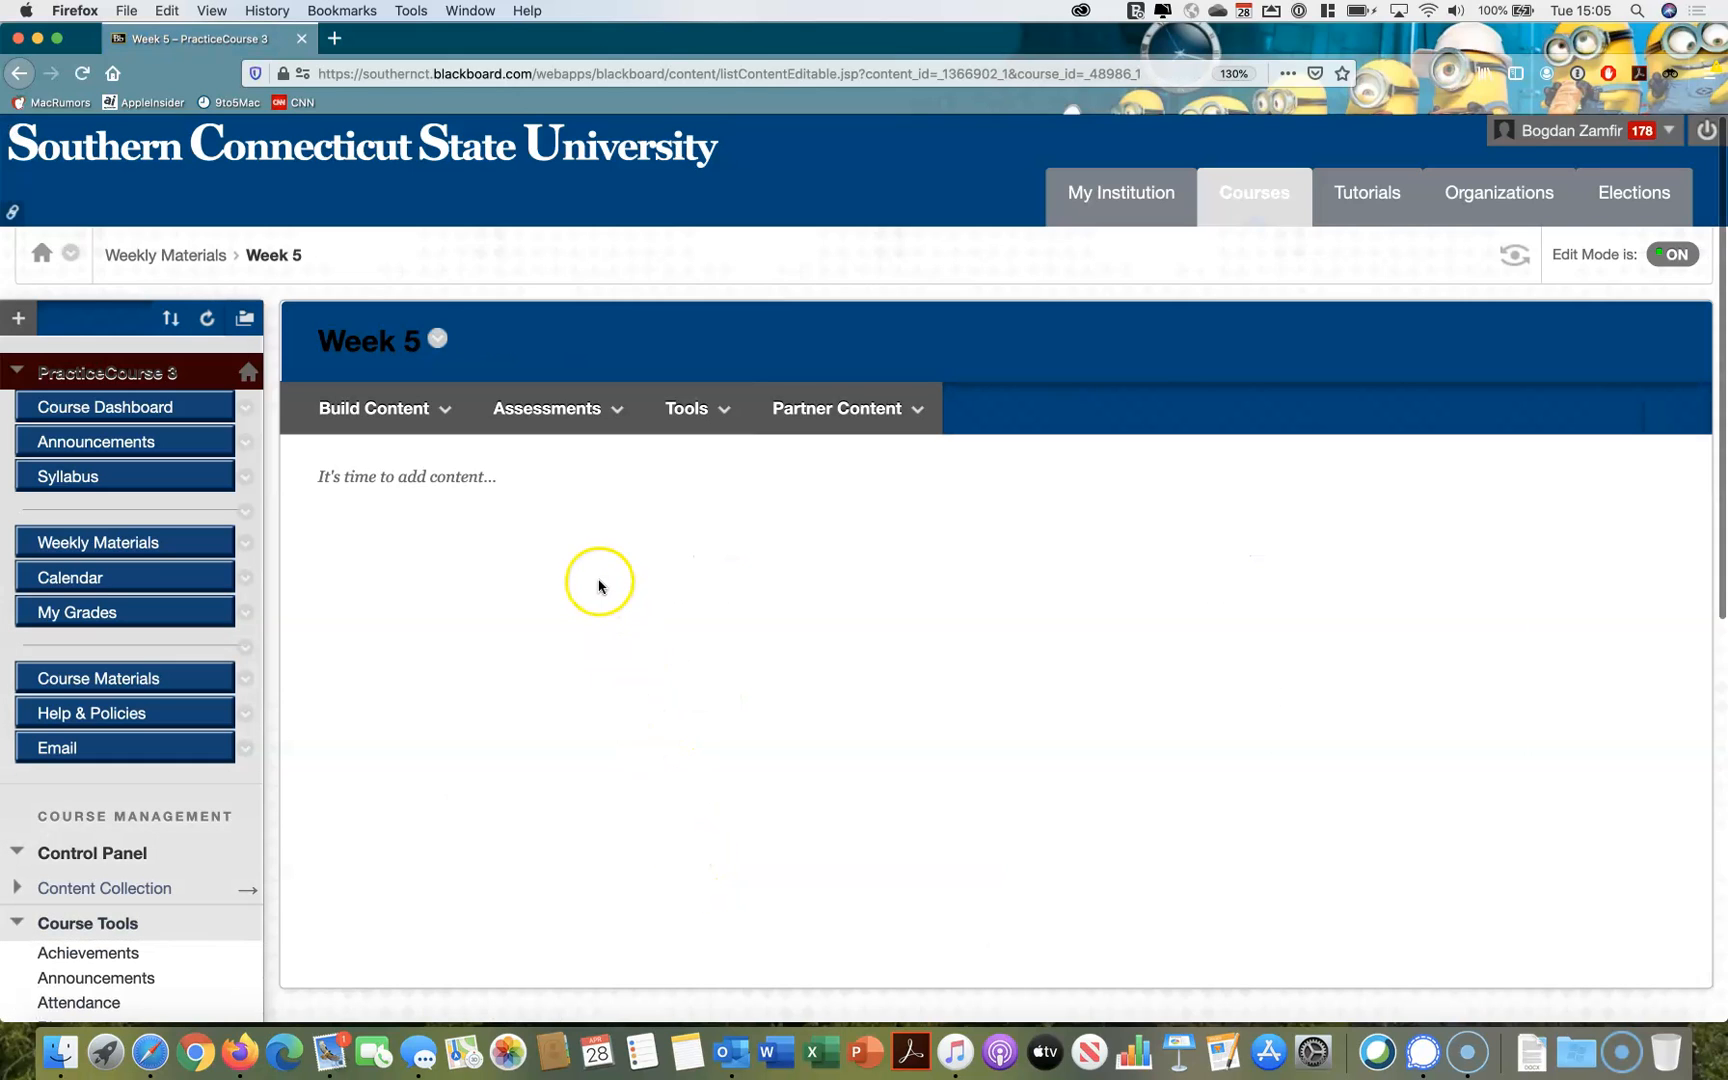
Add the existing test named "Test" to the Week 5 folder as a test assessment
{"action": "left_click", "coordinate": [580, 420]}
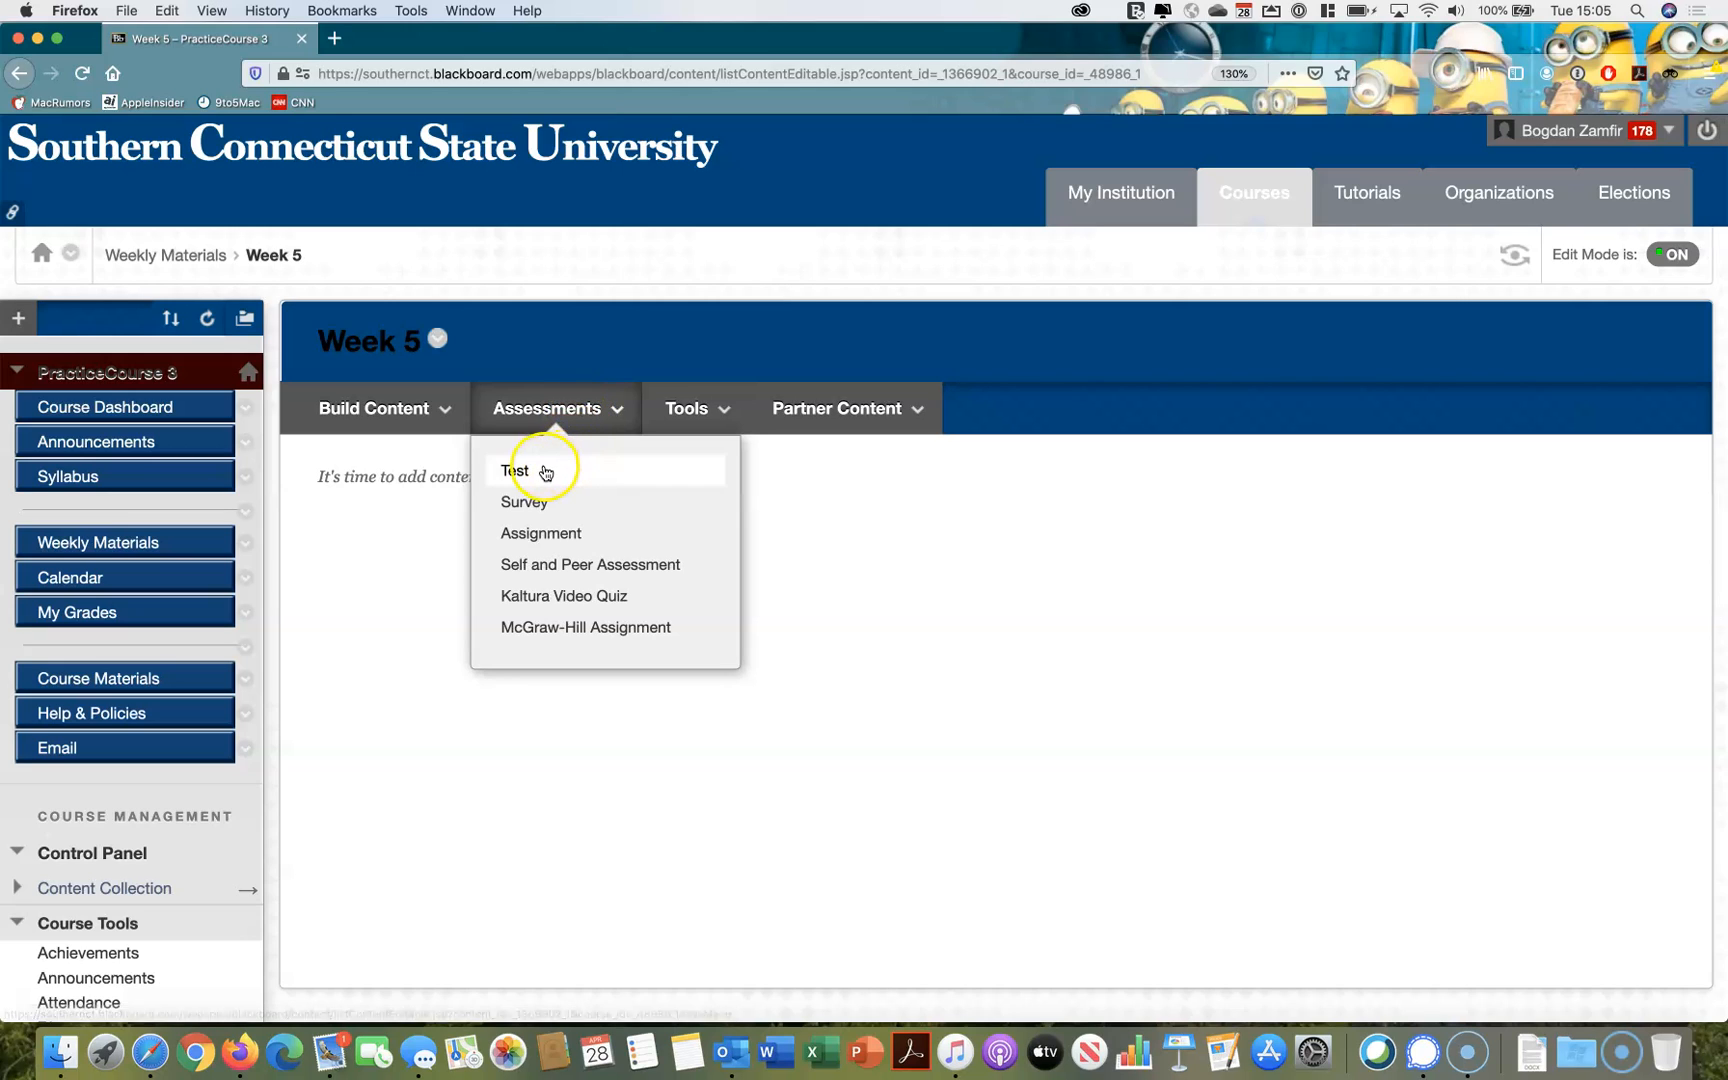
{"action": "left_click", "coordinate": [546, 469]}
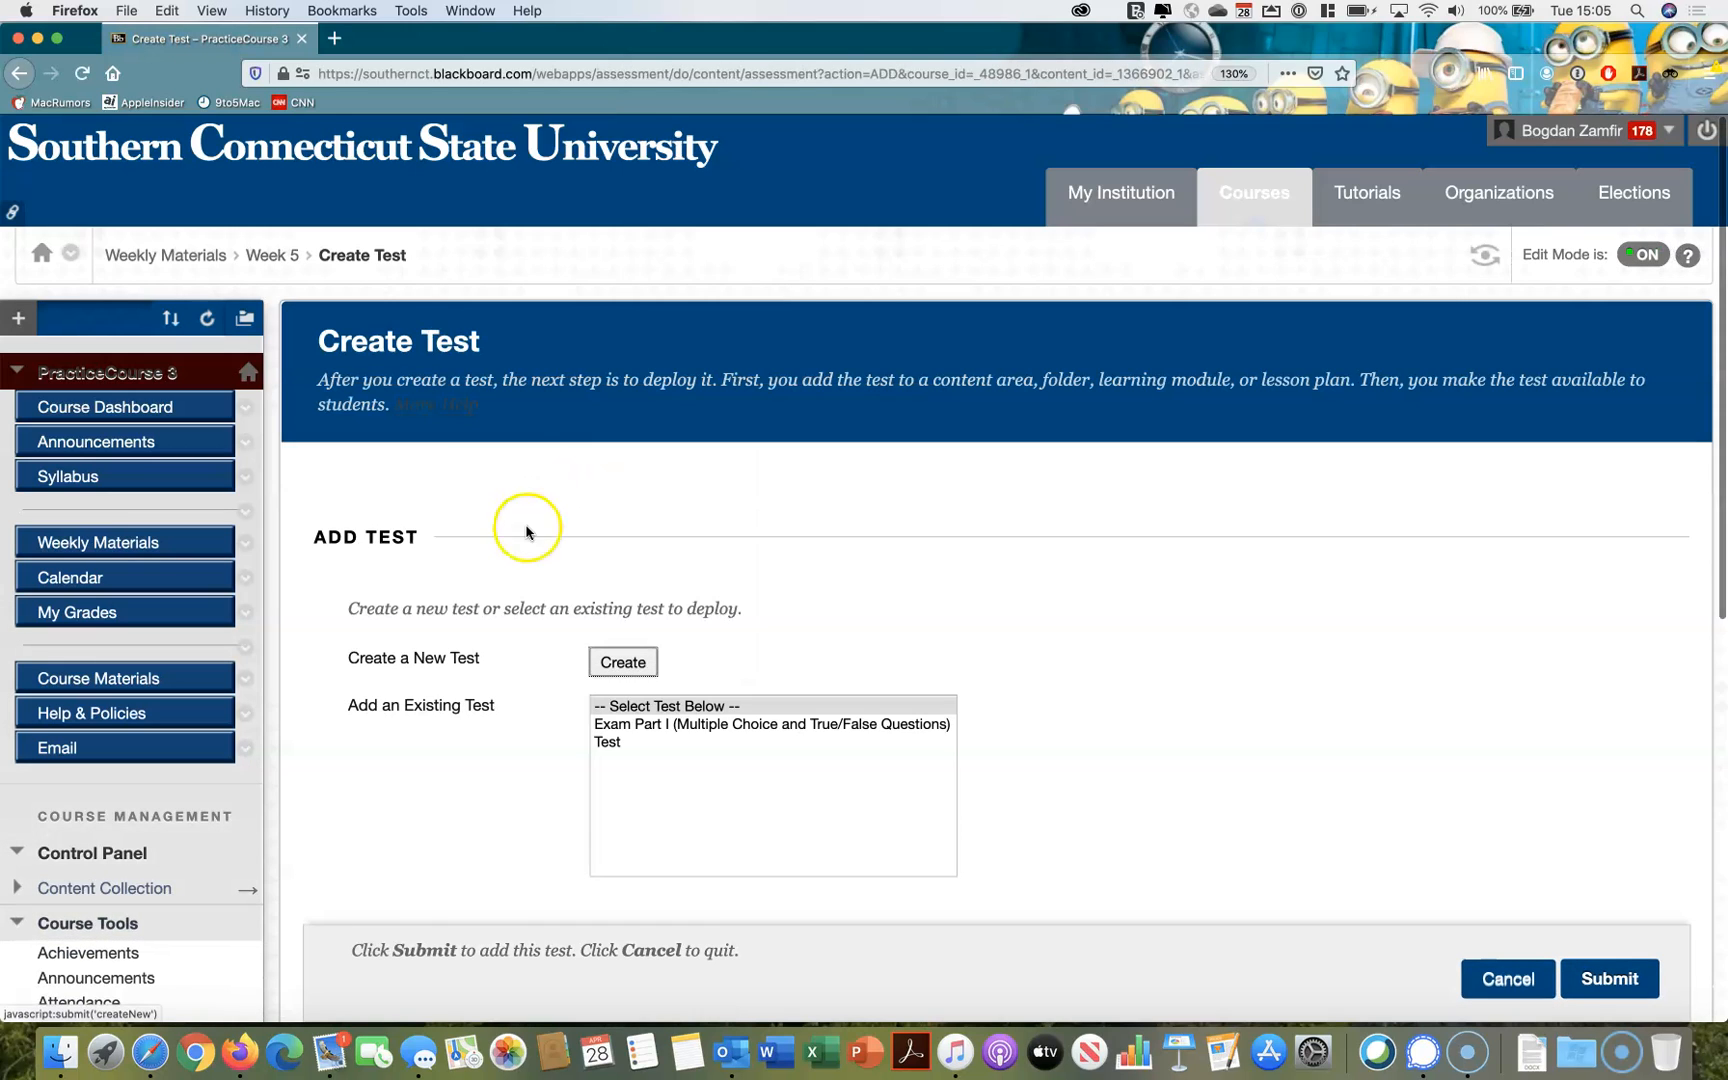
{"action": "left_click", "coordinate": [614, 746]}
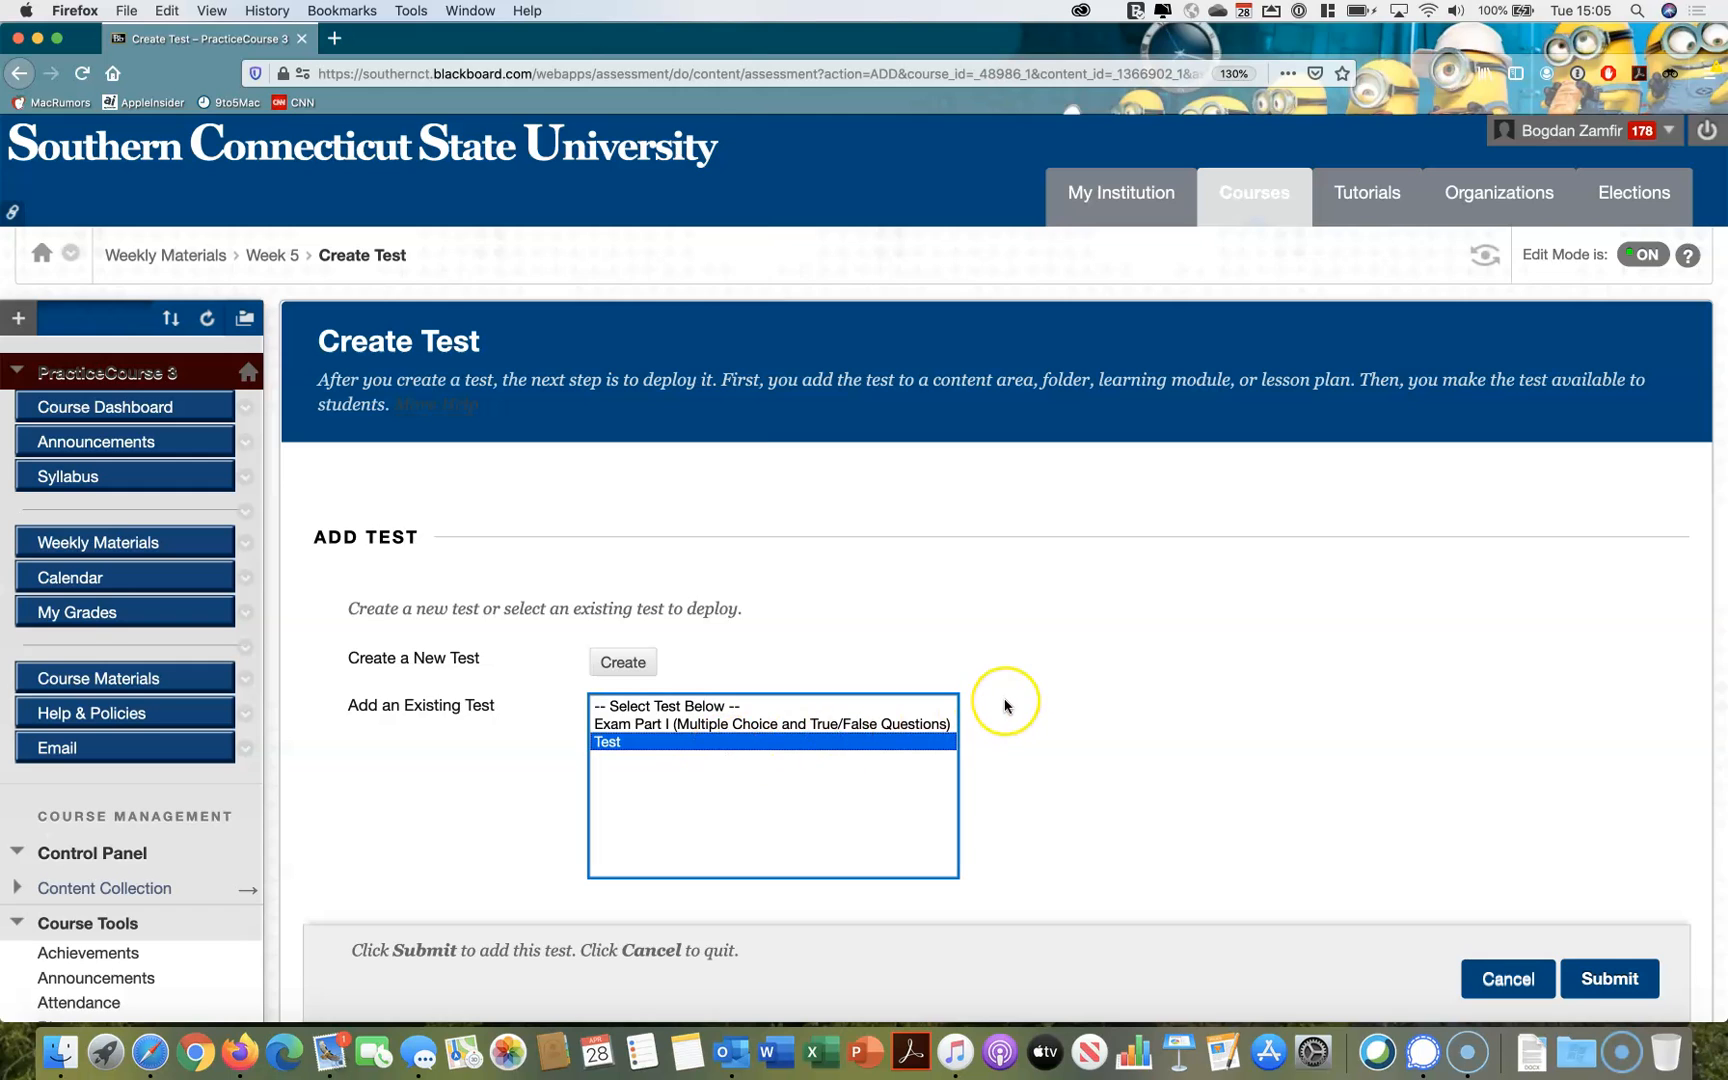
{"action": "scroll", "coordinate": [1005, 706], "scroll_direction": "down", "scroll_amount": 3}
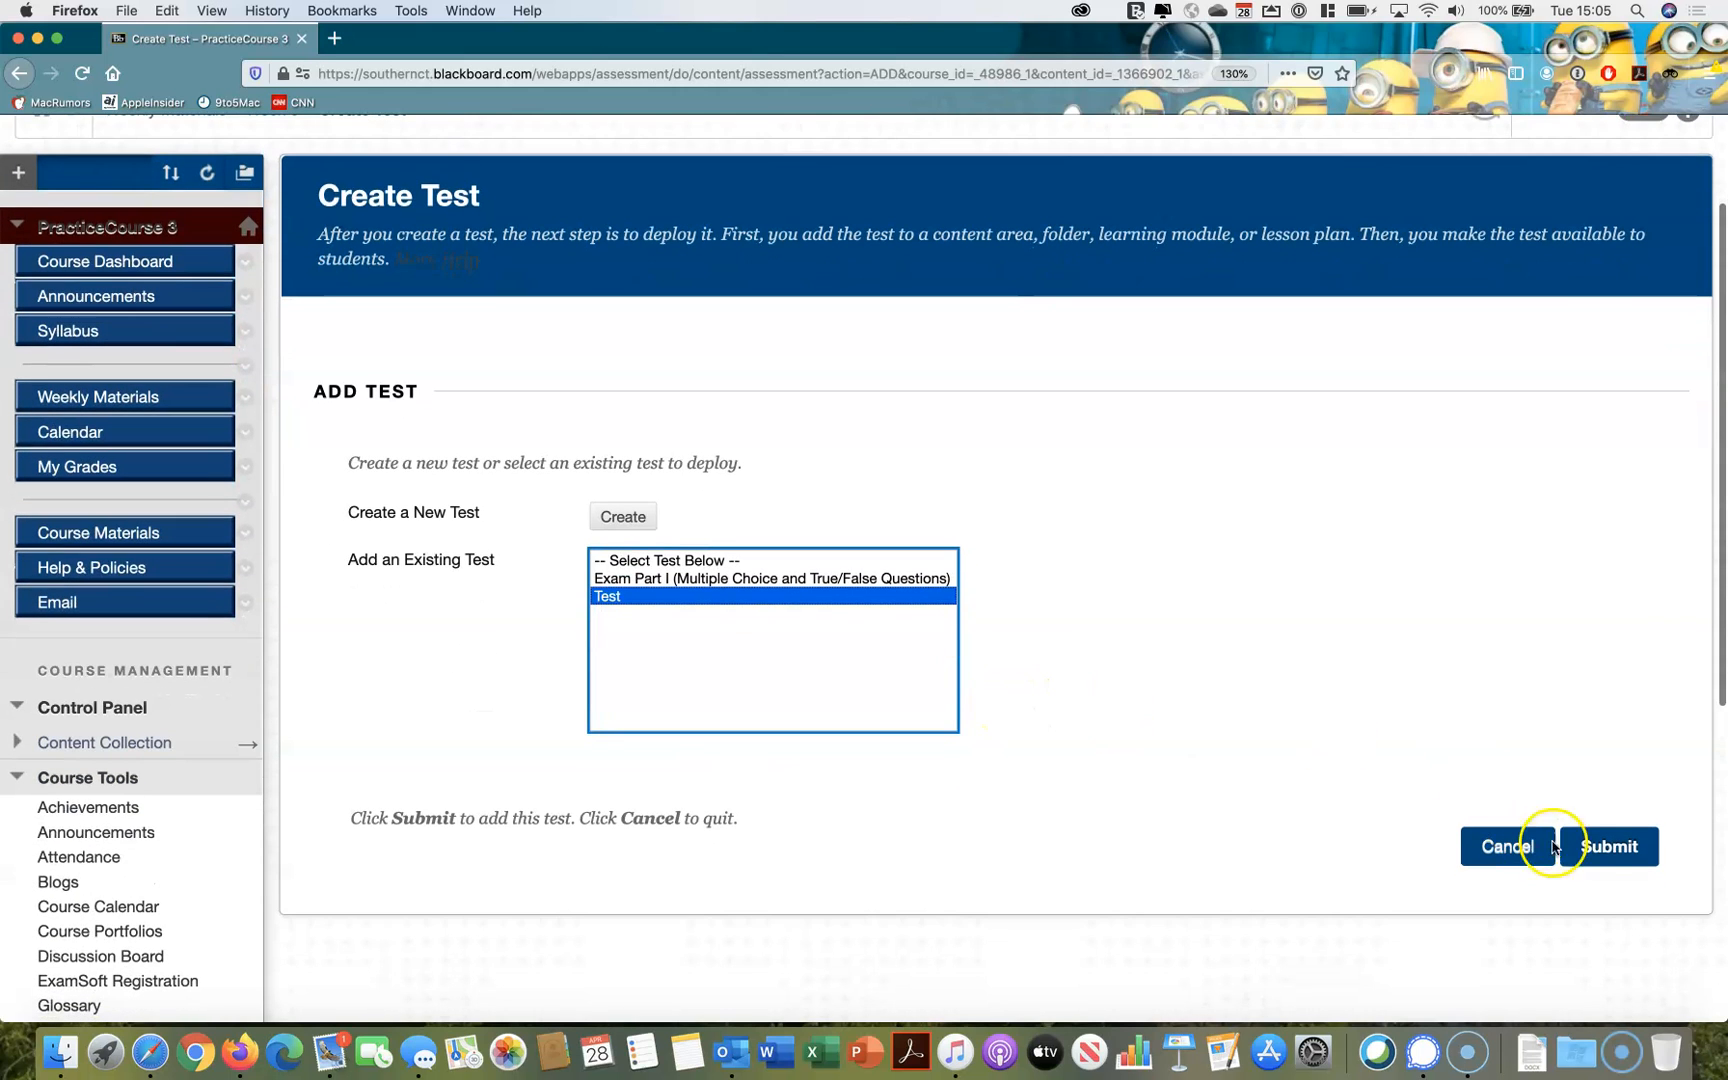
{"action": "left_click", "coordinate": [1602, 849]}
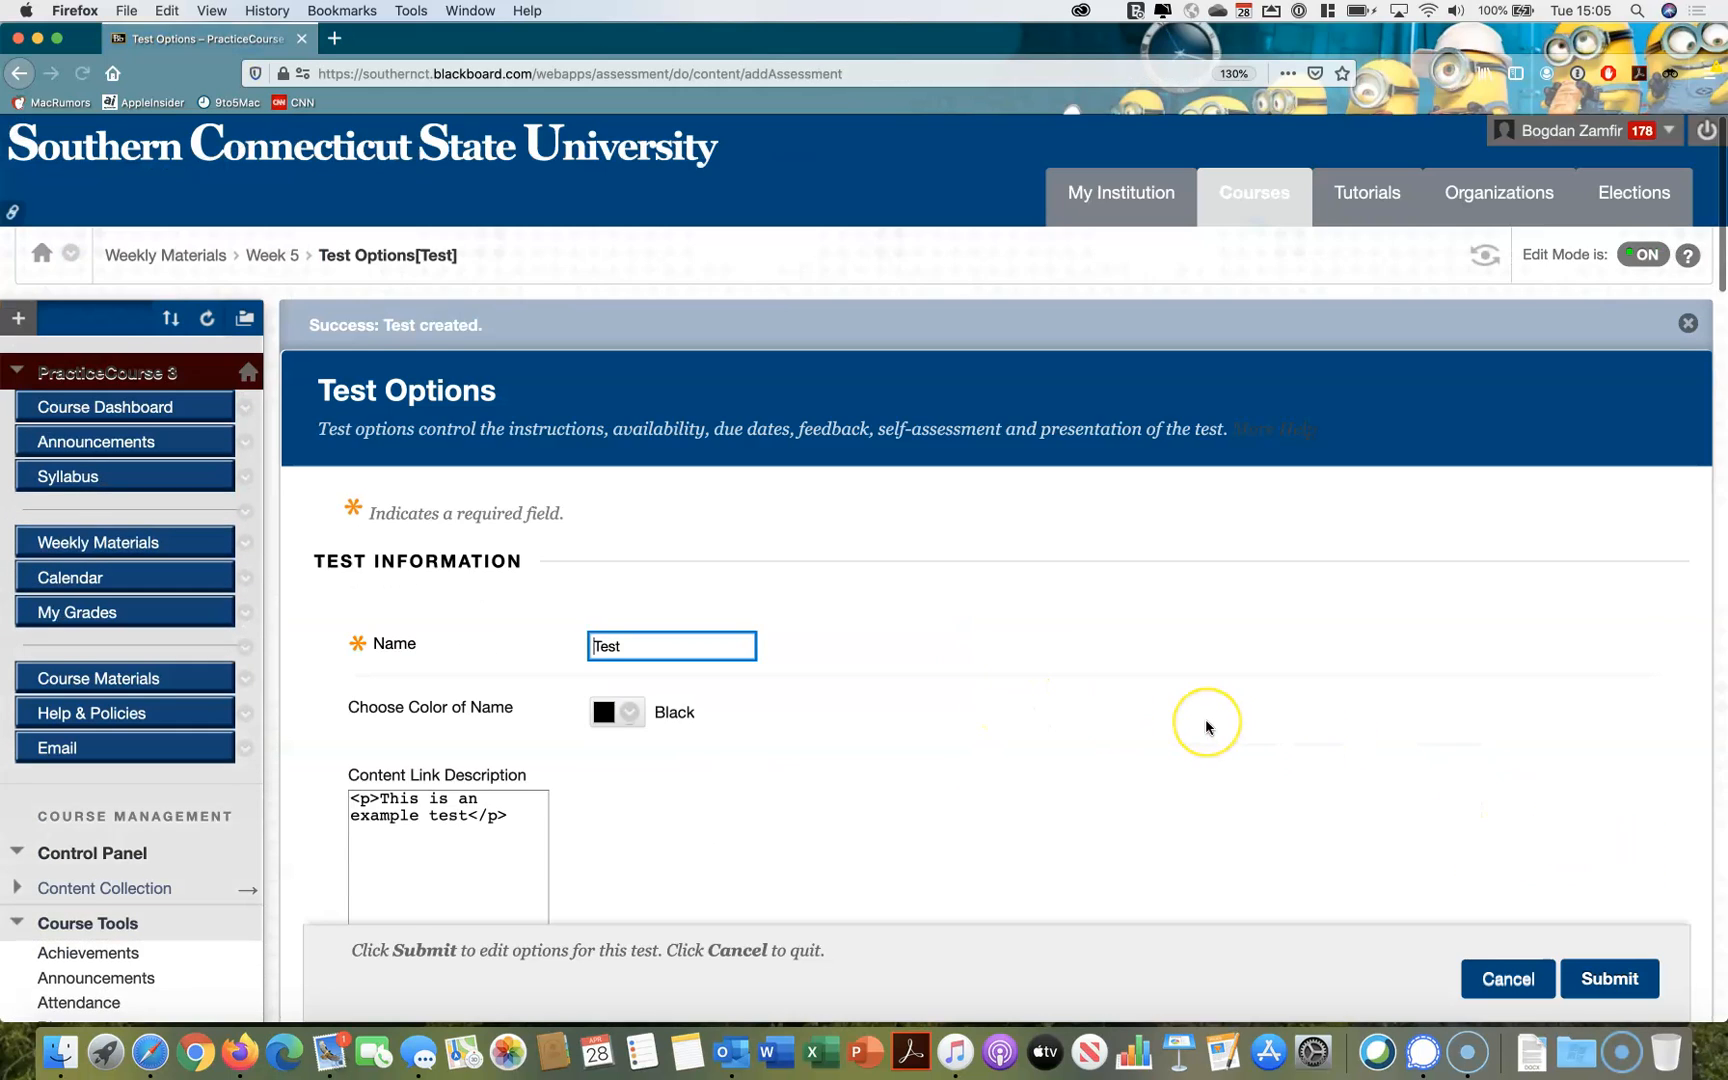
Review the test's name, description, instructions, new-window, availability, announcement, multiple attempts and force completion options
{"action": "scroll", "coordinate": [1207, 720], "scroll_direction": "down", "scroll_amount": 2}
{"action": "scroll", "coordinate": [1207, 727], "scroll_direction": "down", "scroll_amount": 6}
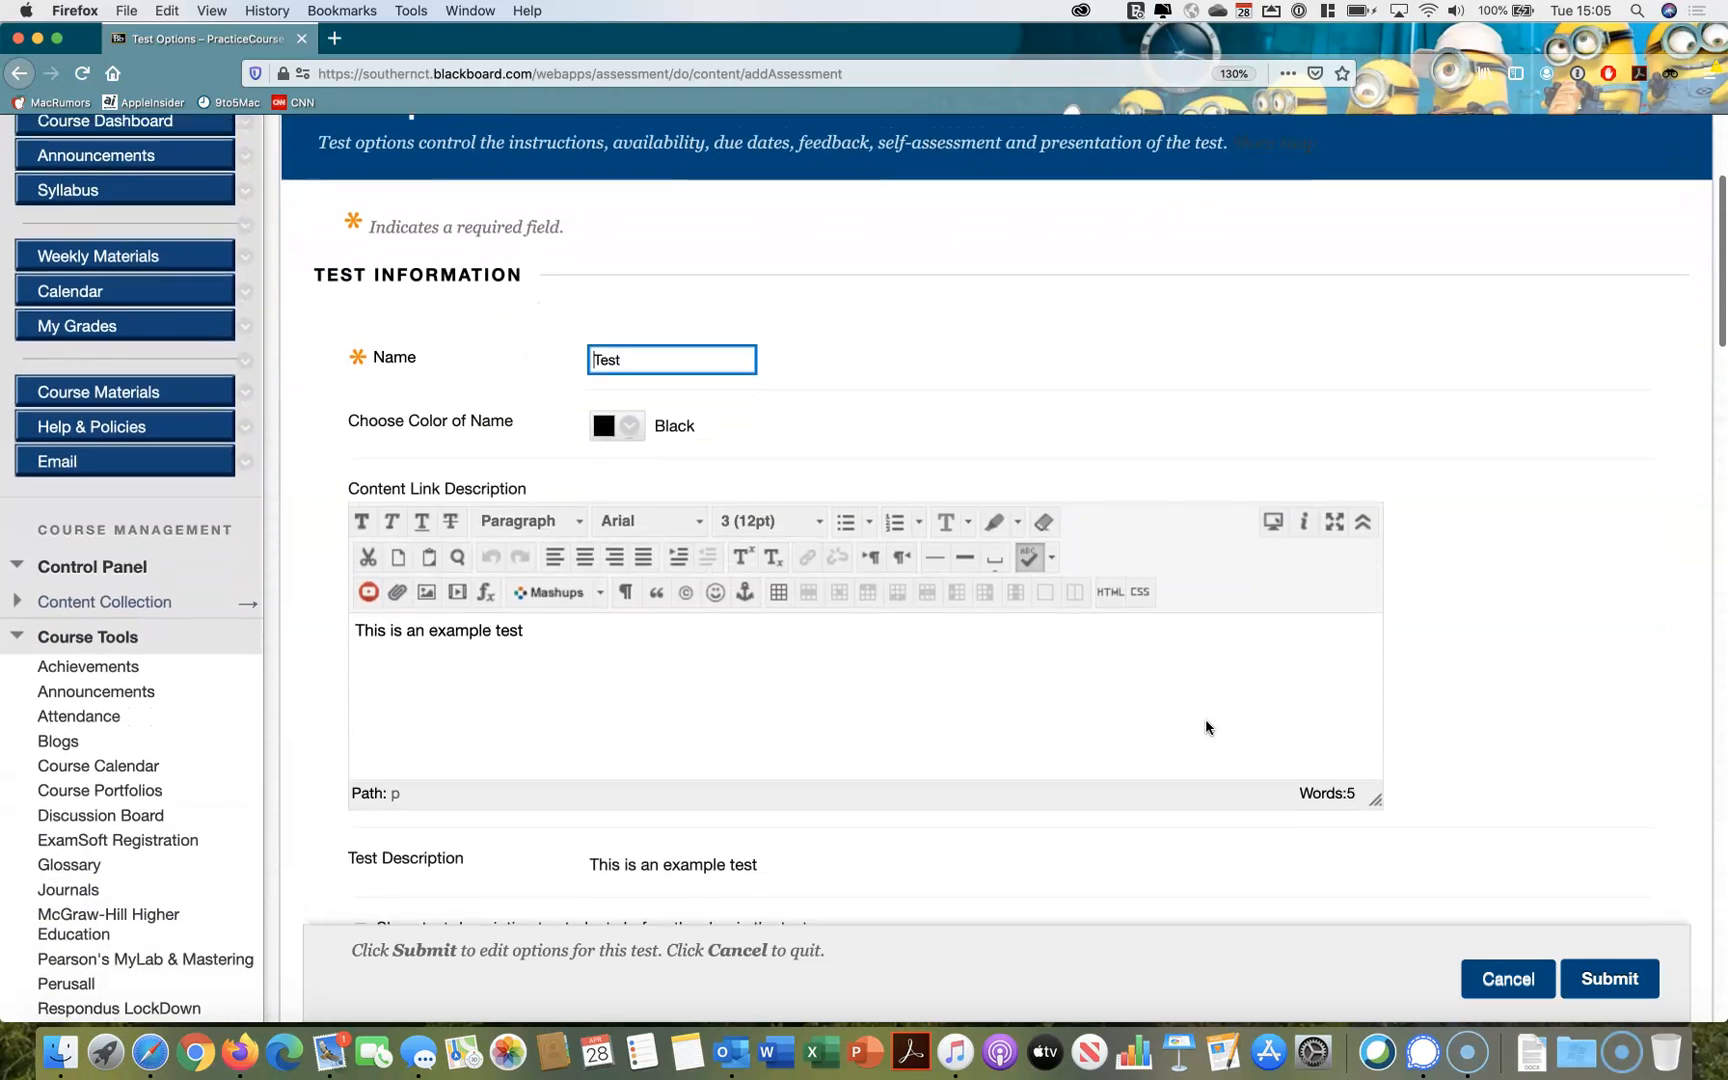
{"action": "scroll", "coordinate": [1207, 727], "scroll_direction": "down", "scroll_amount": 2}
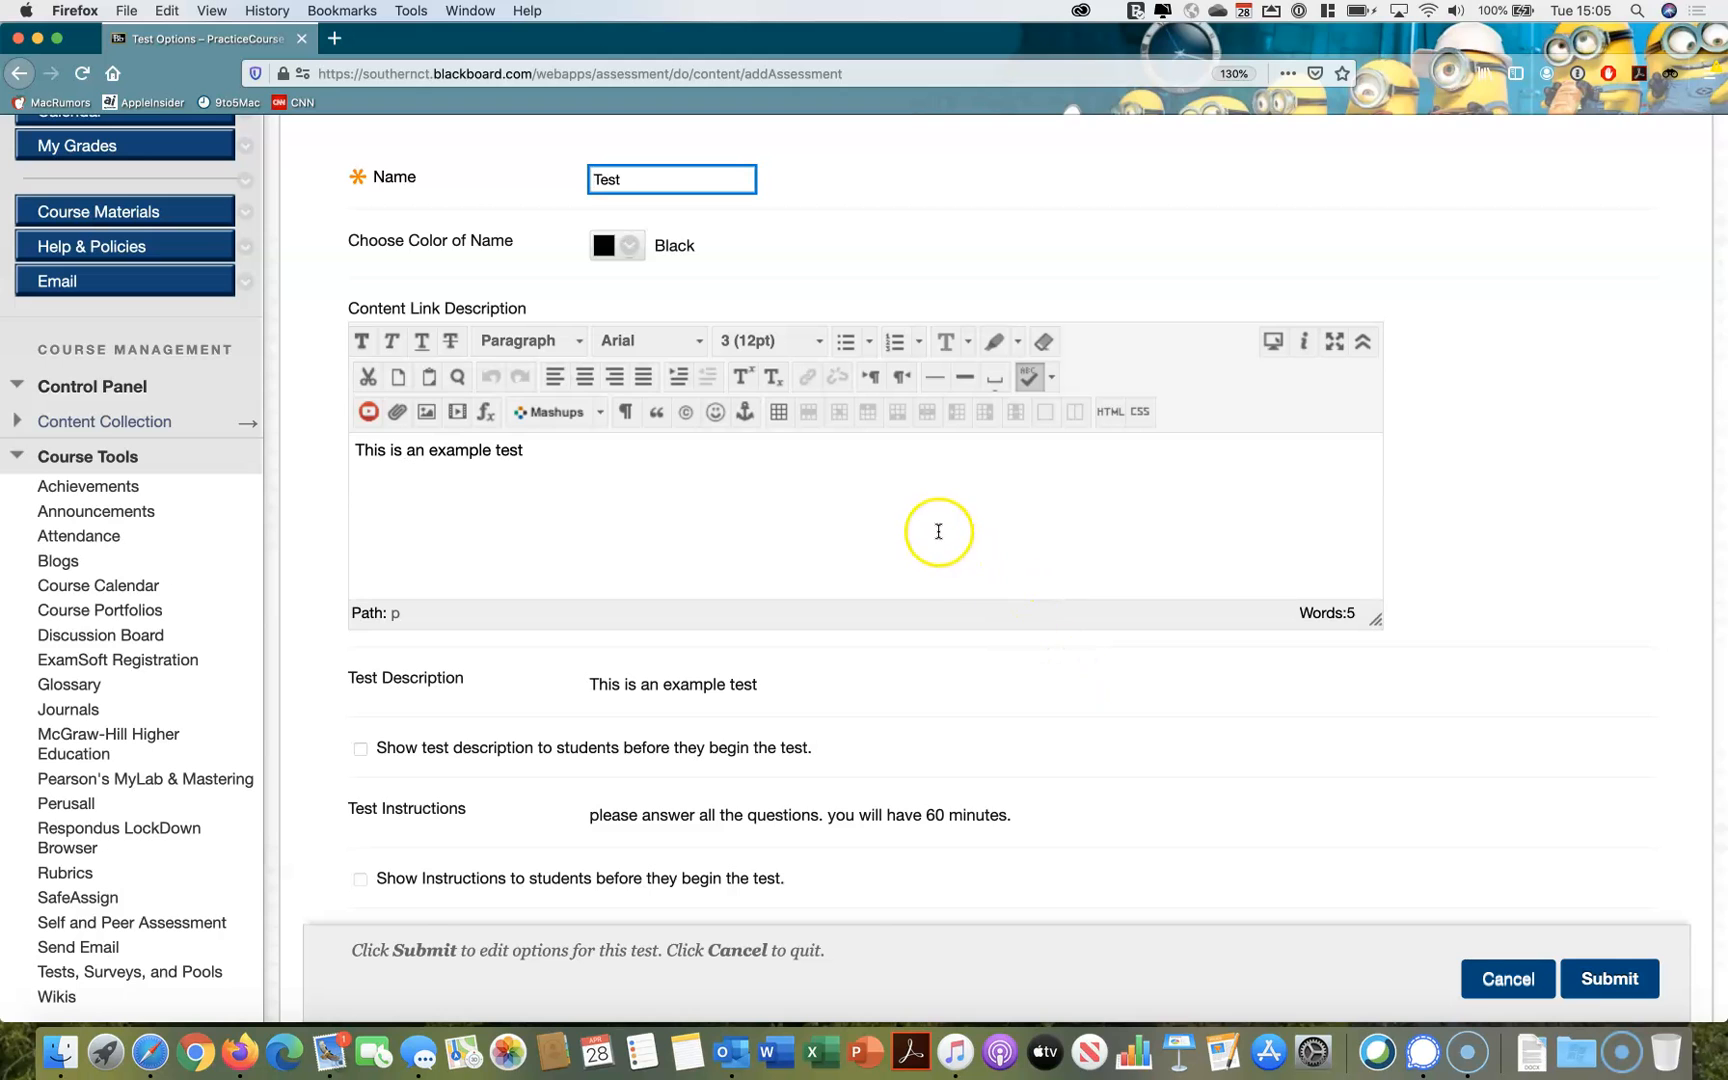
{"action": "scroll", "coordinate": [1010, 727], "scroll_direction": "down", "scroll_amount": 1}
{"action": "scroll", "coordinate": [1012, 731], "scroll_direction": "down", "scroll_amount": 4}
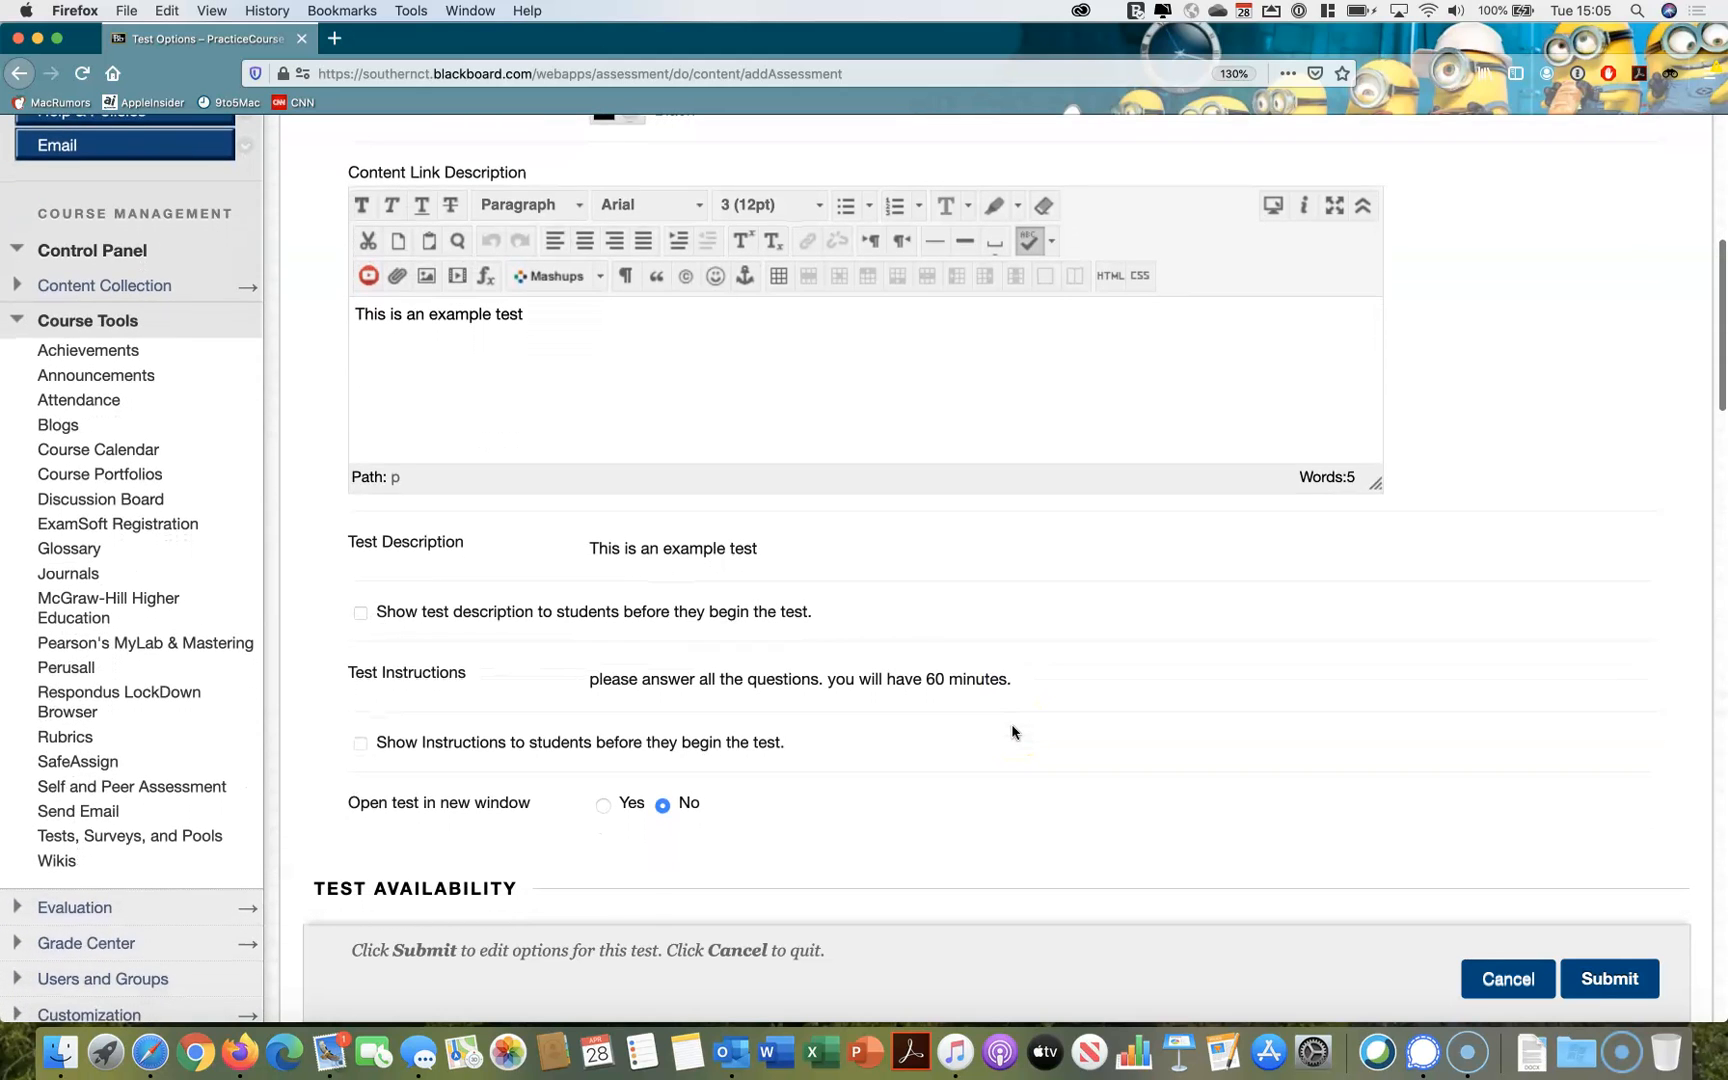
{"action": "scroll", "coordinate": [1012, 733], "scroll_direction": "down", "scroll_amount": 1}
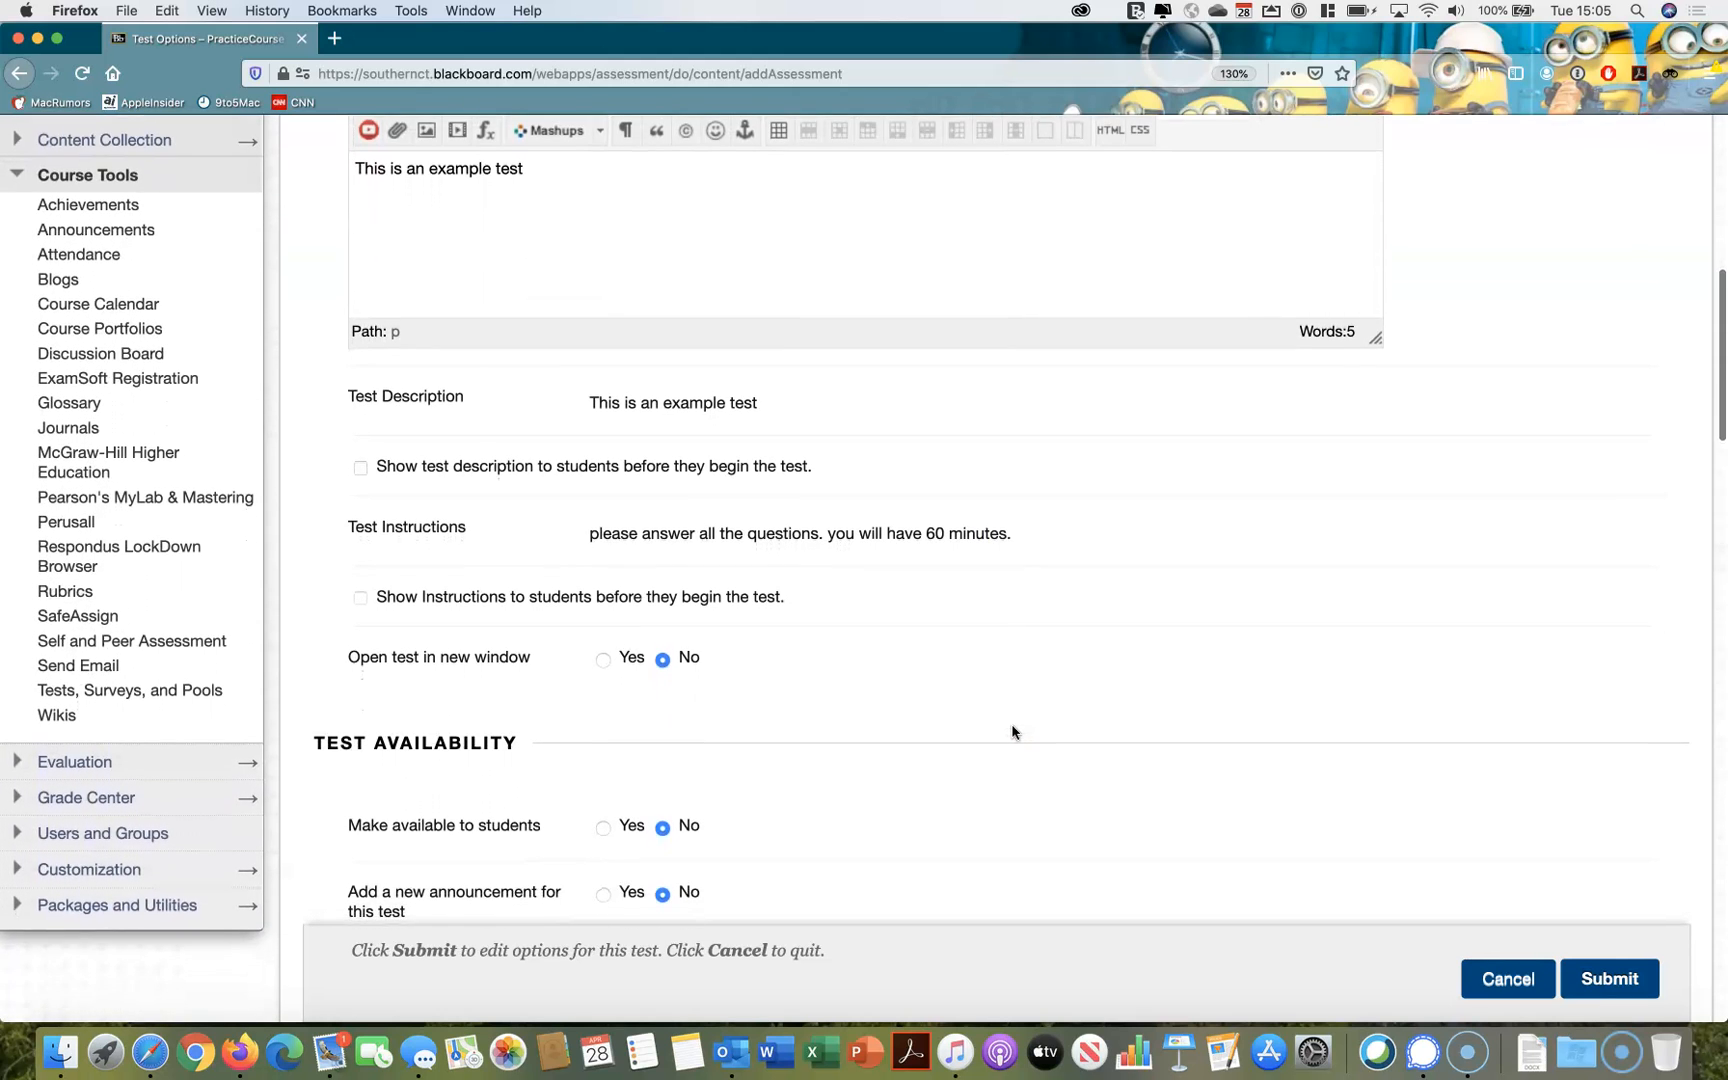
{"action": "scroll", "coordinate": [1012, 733], "scroll_direction": "down", "scroll_amount": 2}
{"action": "scroll", "coordinate": [1012, 731], "scroll_direction": "down", "scroll_amount": 4}
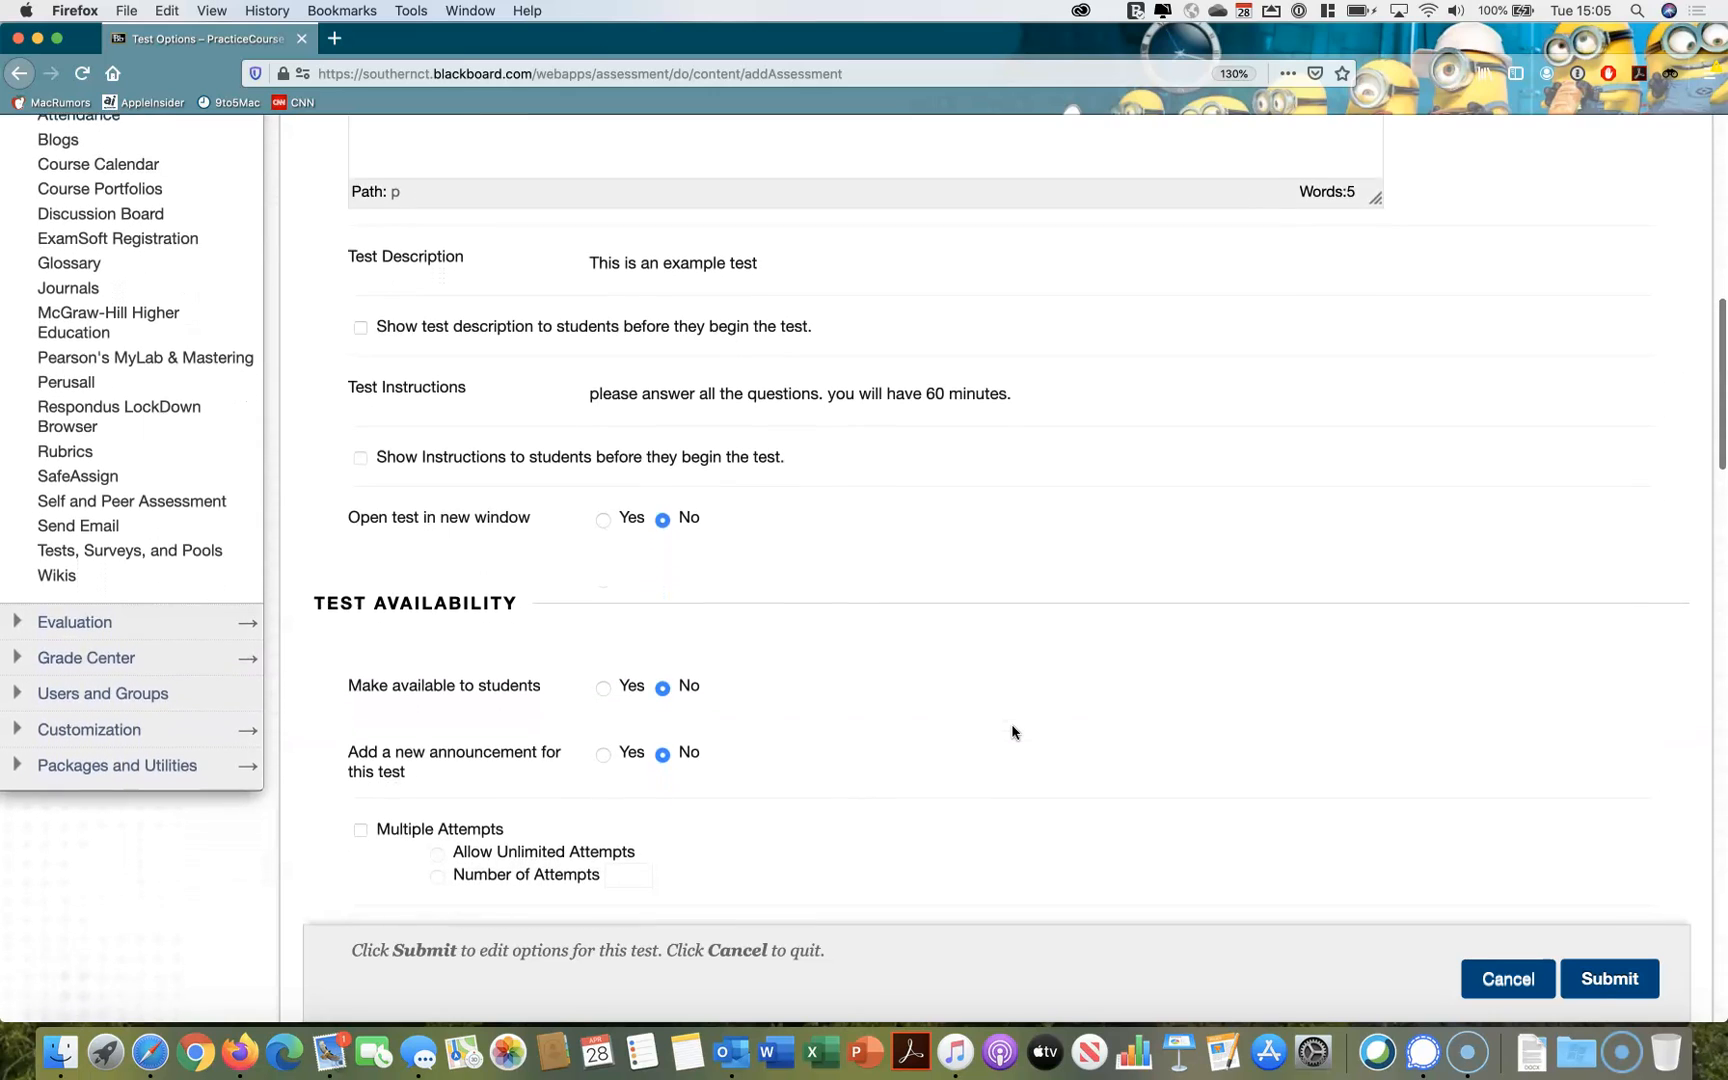
{"action": "scroll", "coordinate": [1012, 731], "scroll_direction": "down", "scroll_amount": 3}
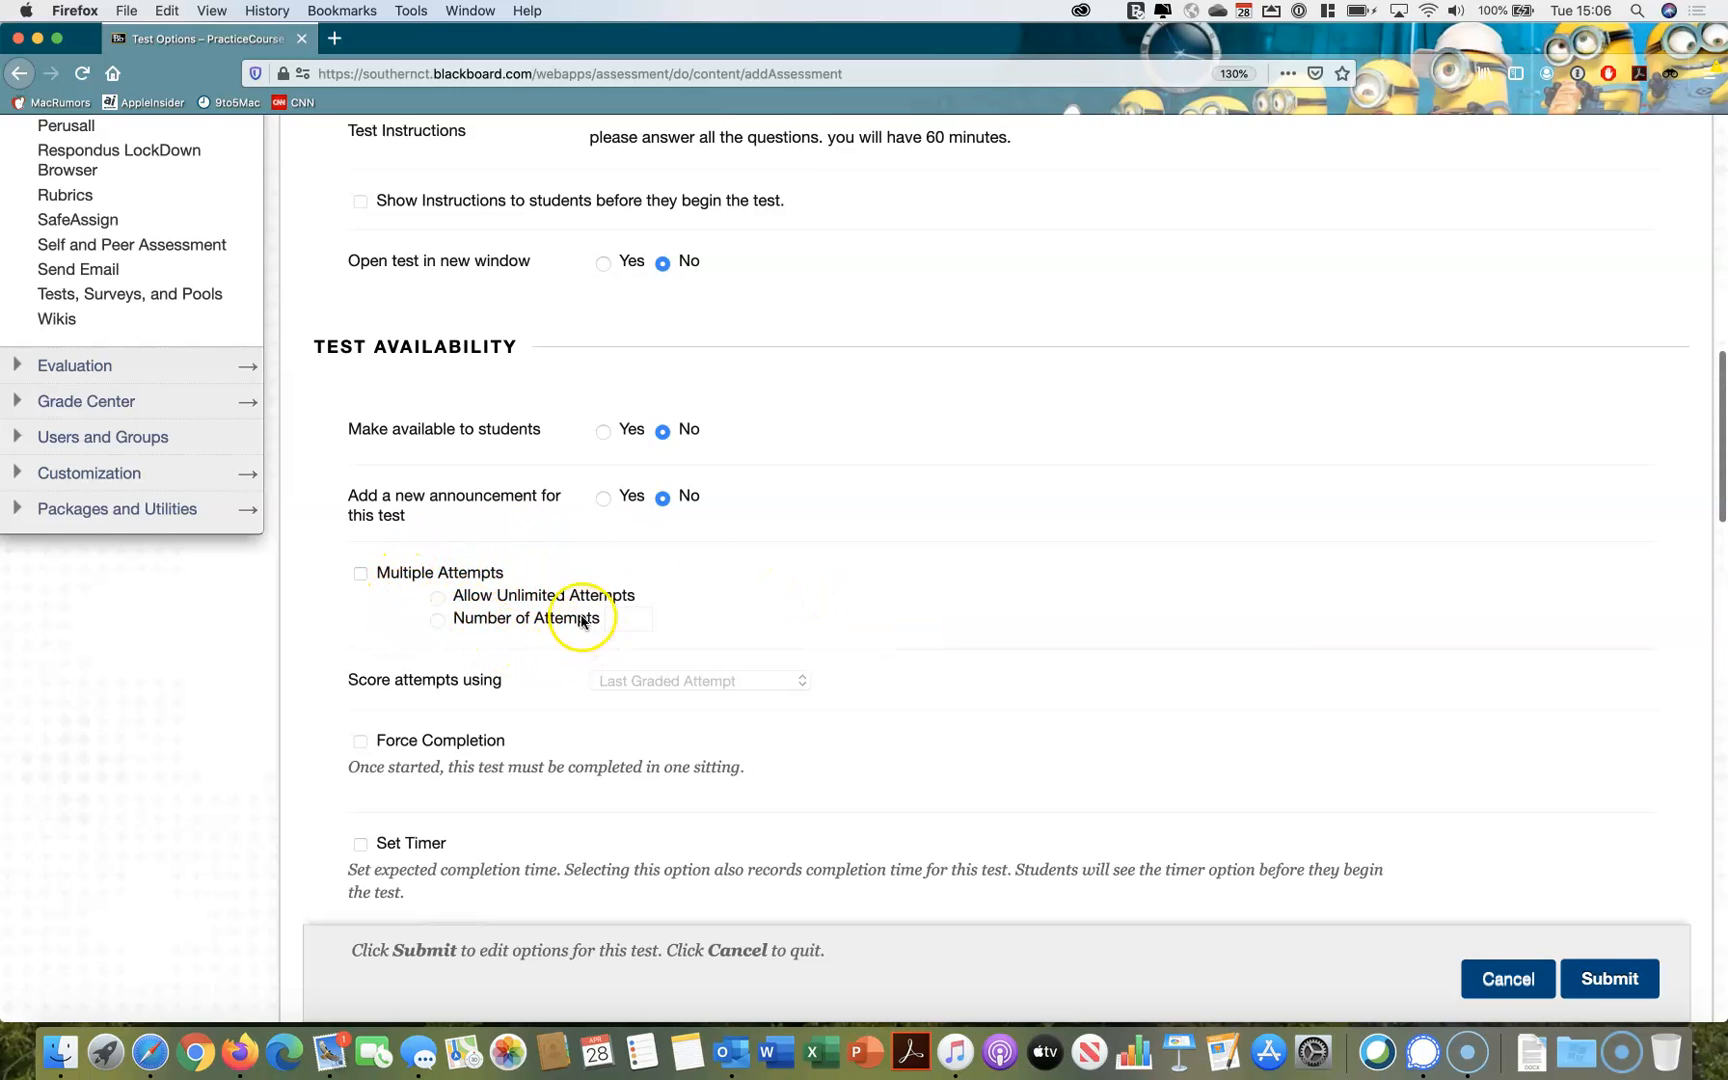
{"action": "scroll", "coordinate": [458, 582], "scroll_direction": "down", "scroll_amount": 2}
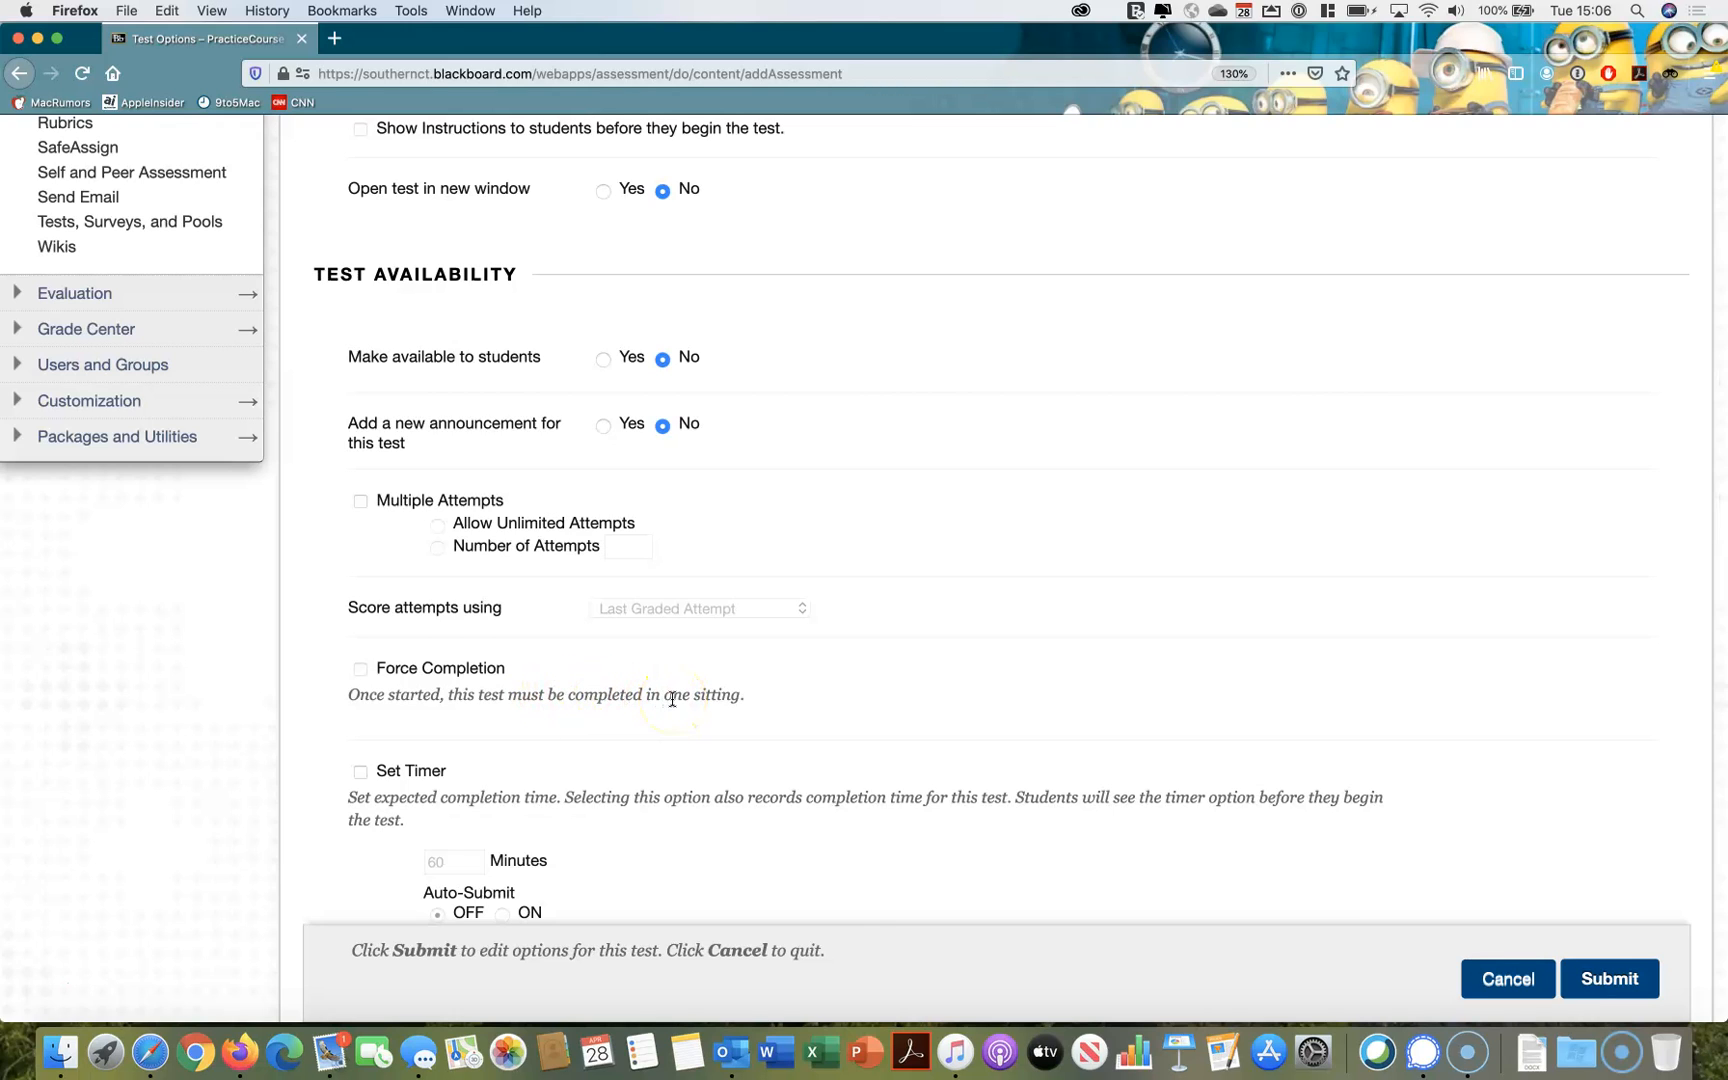
{"action": "scroll", "coordinate": [672, 698], "scroll_direction": "down", "scroll_amount": 1}
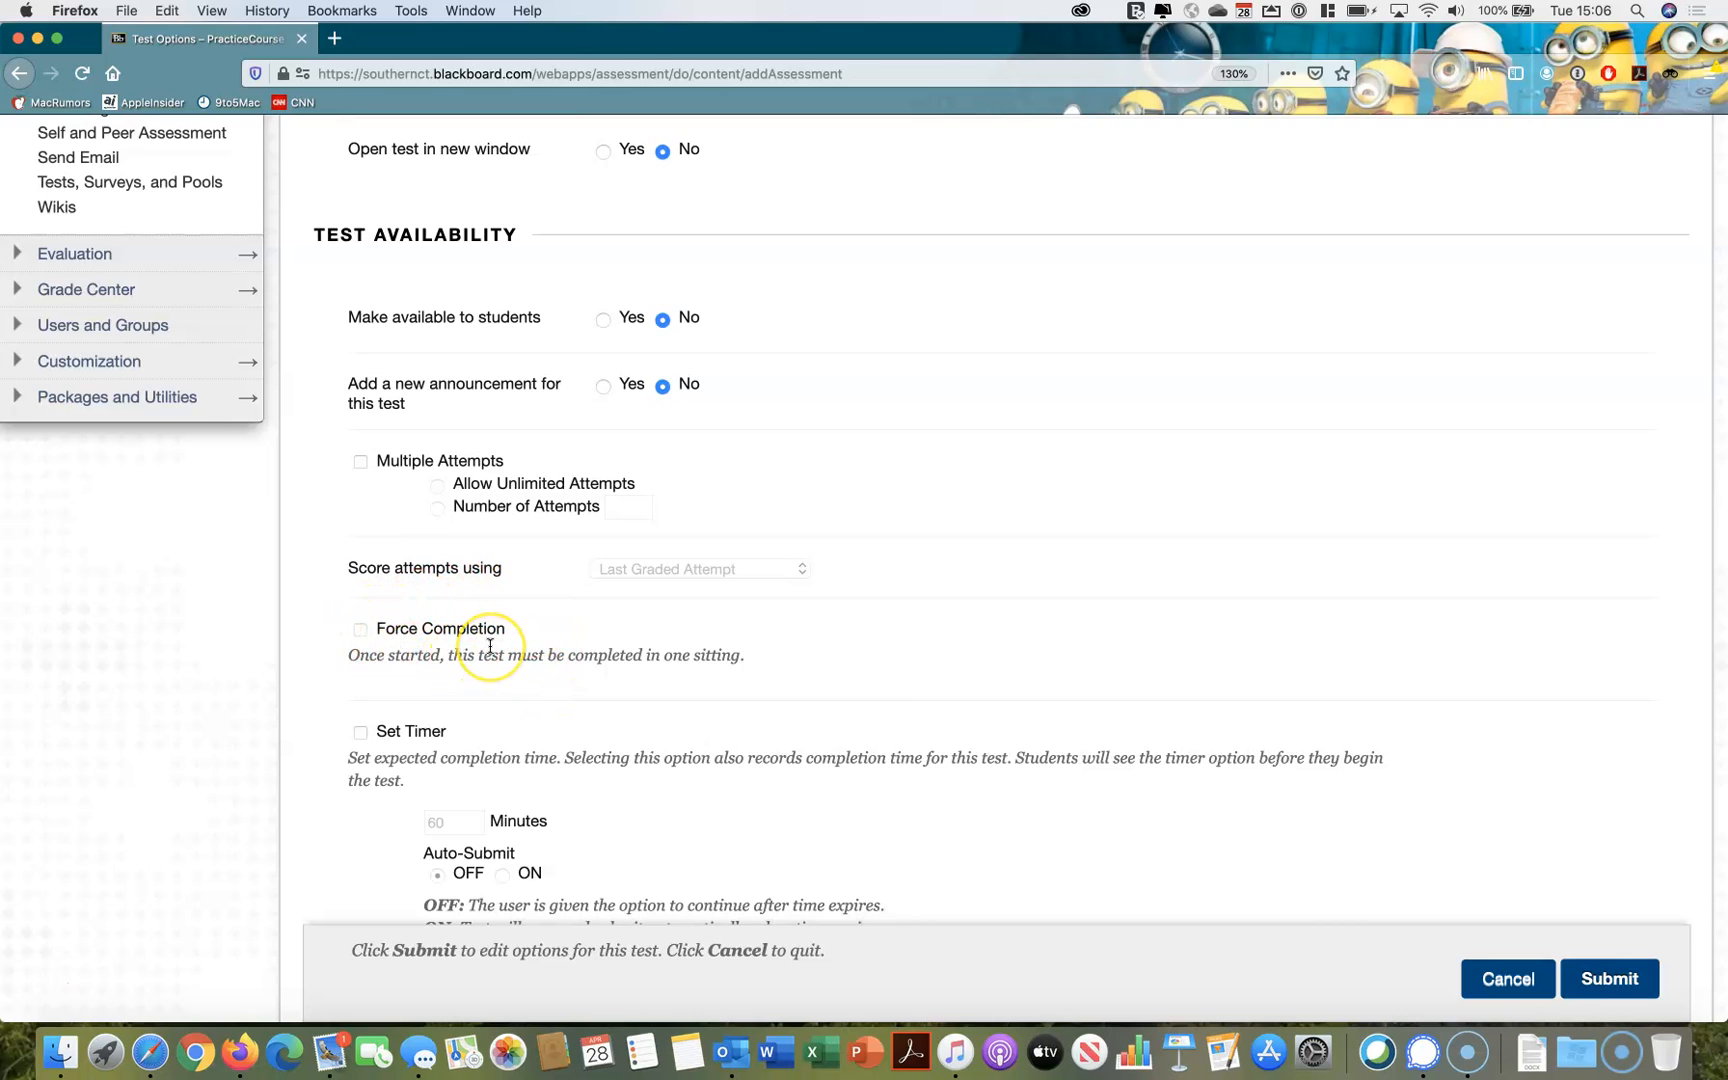
Turn on the test timer with a 60-minute limit and leave Auto-Submit off
{"action": "scroll", "coordinate": [490, 646], "scroll_direction": "down", "scroll_amount": 1}
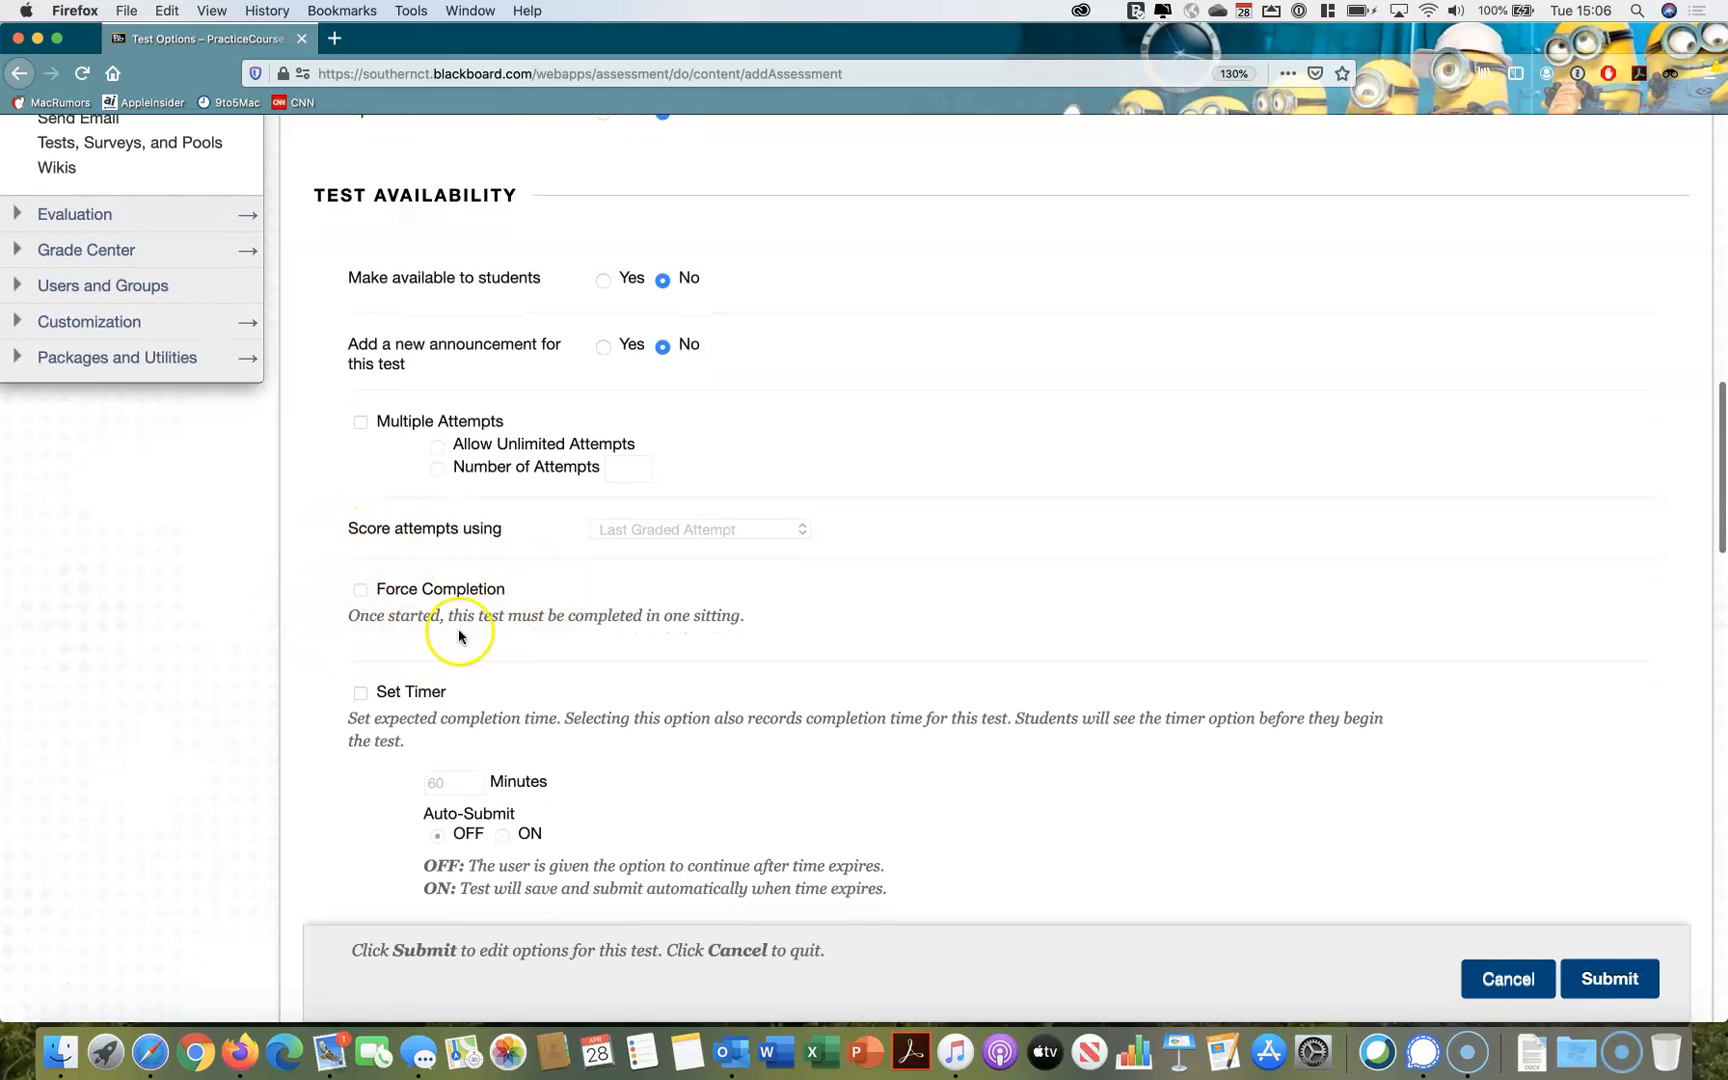
{"action": "scroll", "coordinate": [525, 608], "scroll_direction": "down", "scroll_amount": 2}
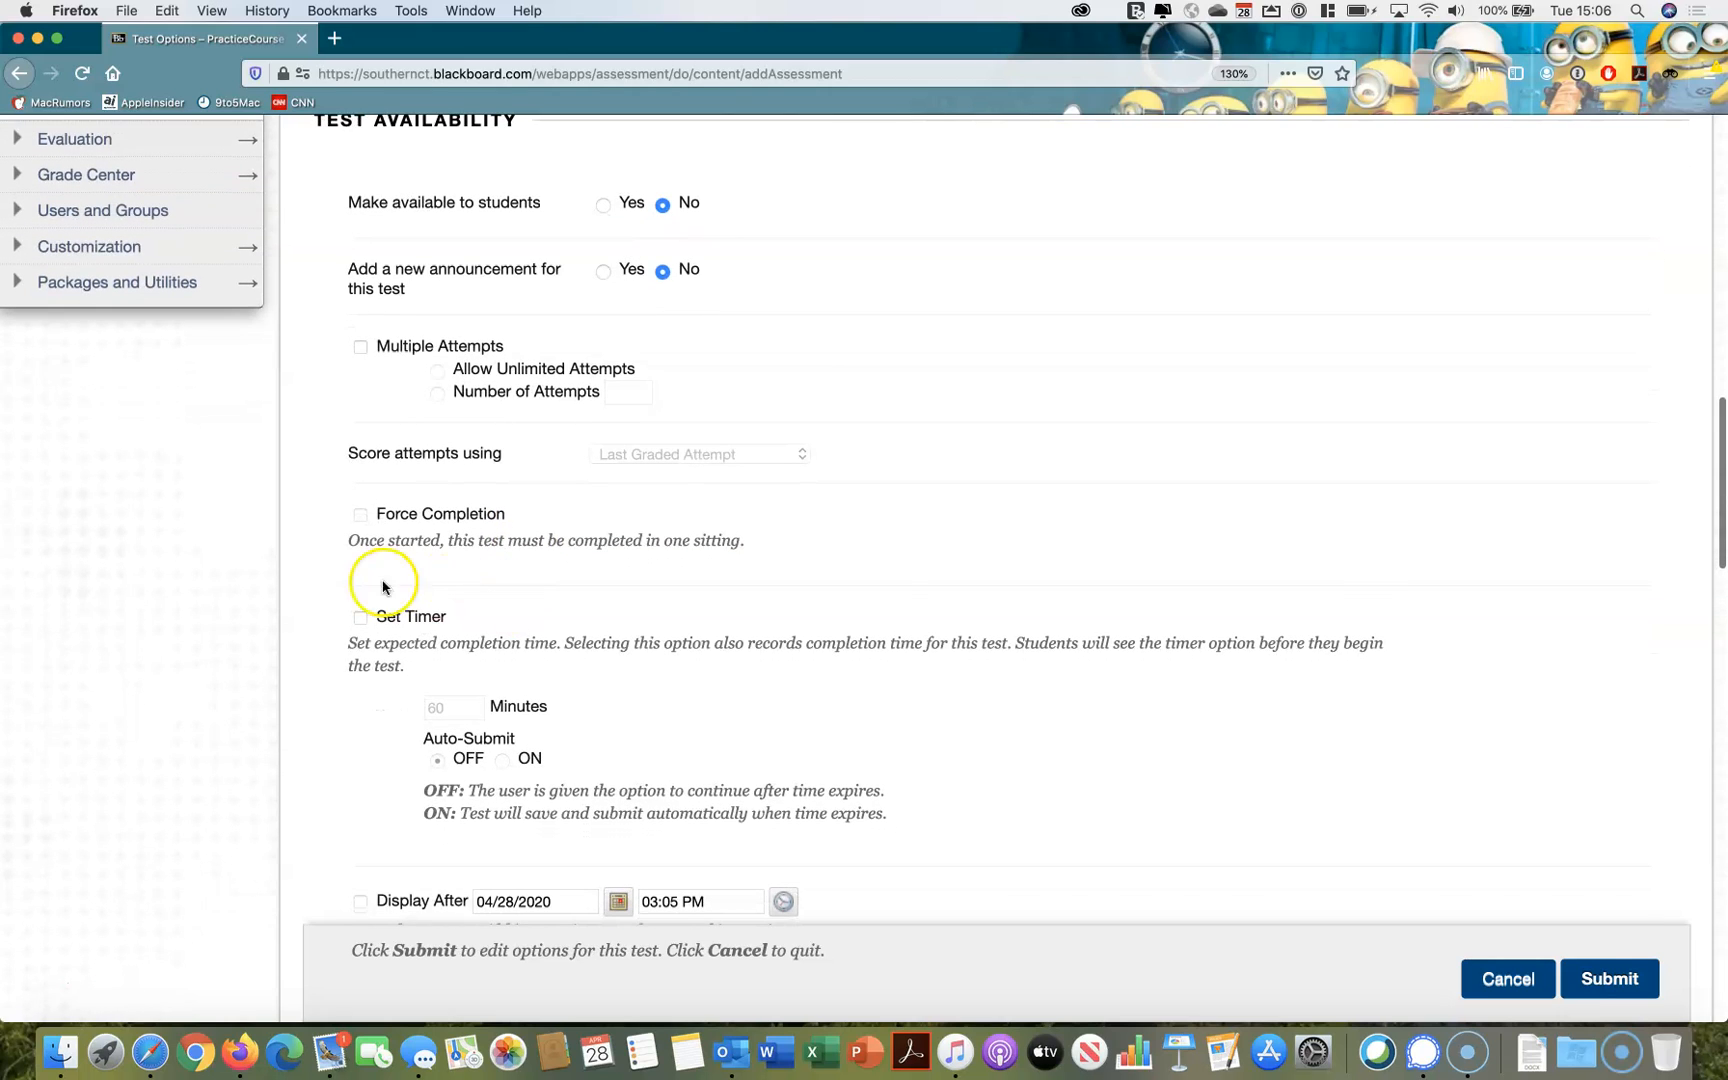
{"action": "left_click", "coordinate": [361, 617]}
{"action": "scroll", "coordinate": [510, 638], "scroll_direction": "down", "scroll_amount": 1}
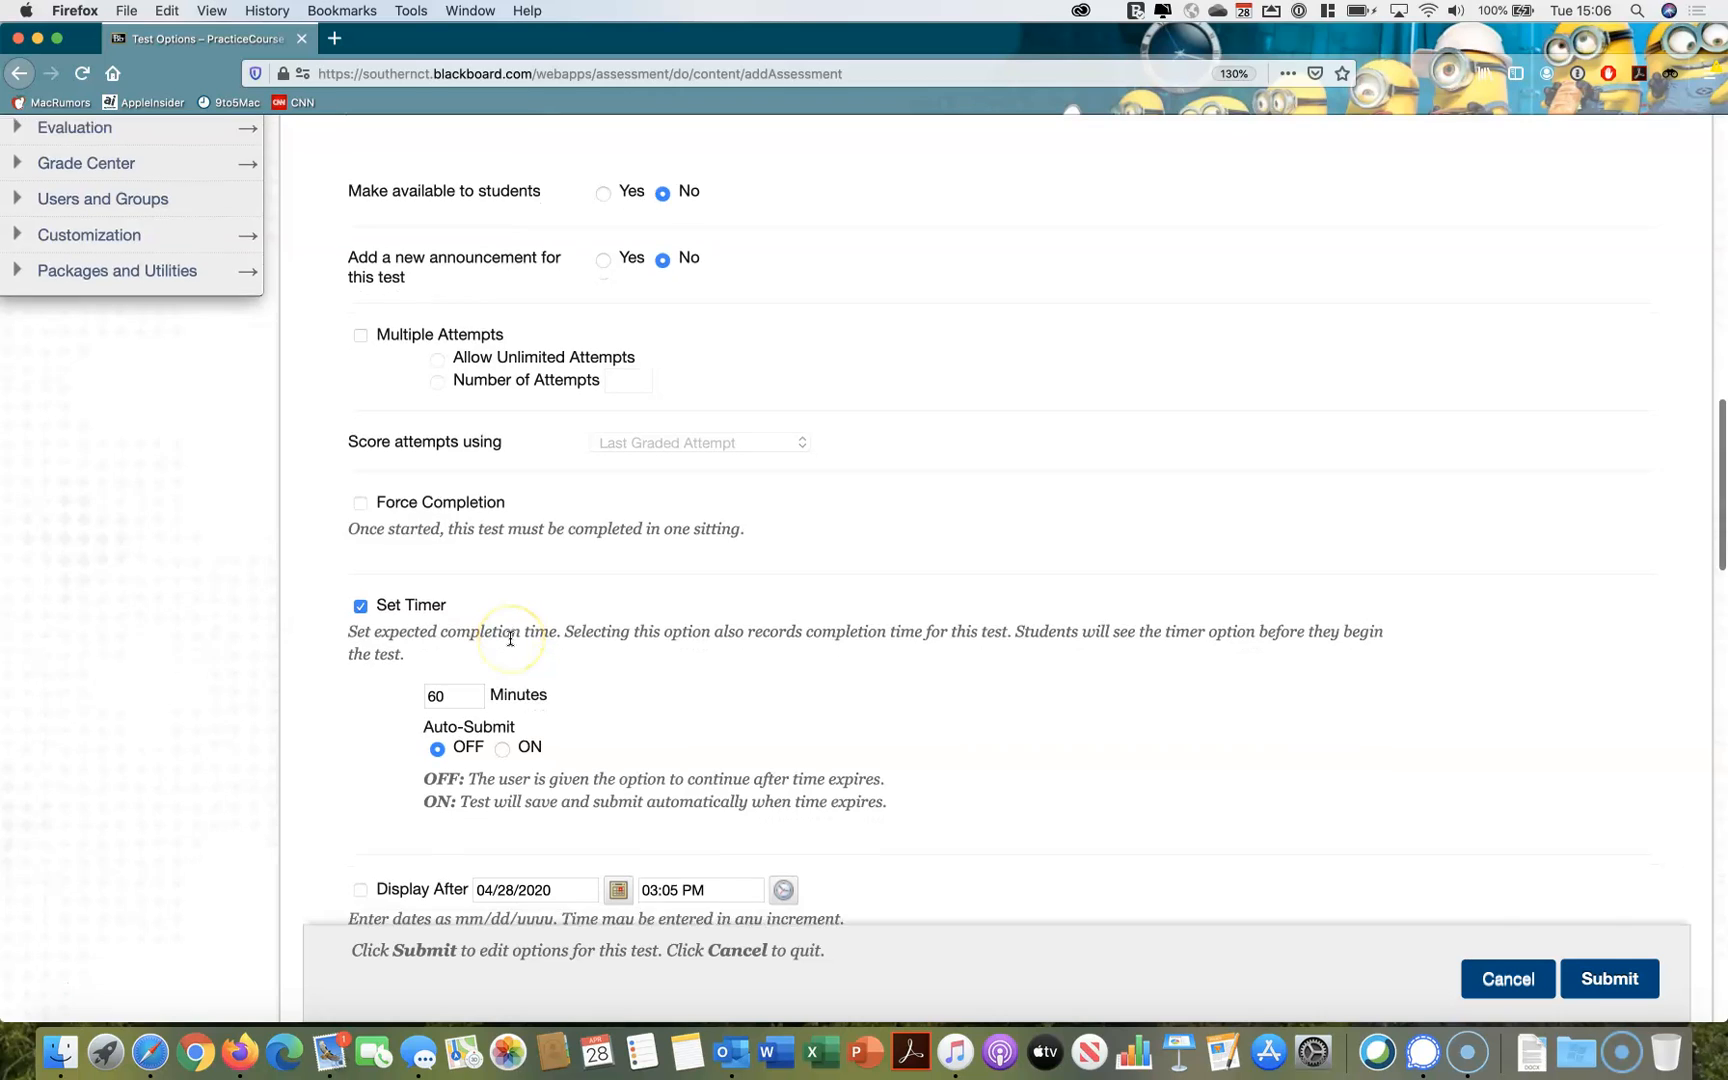
{"action": "scroll", "coordinate": [510, 638], "scroll_direction": "down", "scroll_amount": 1}
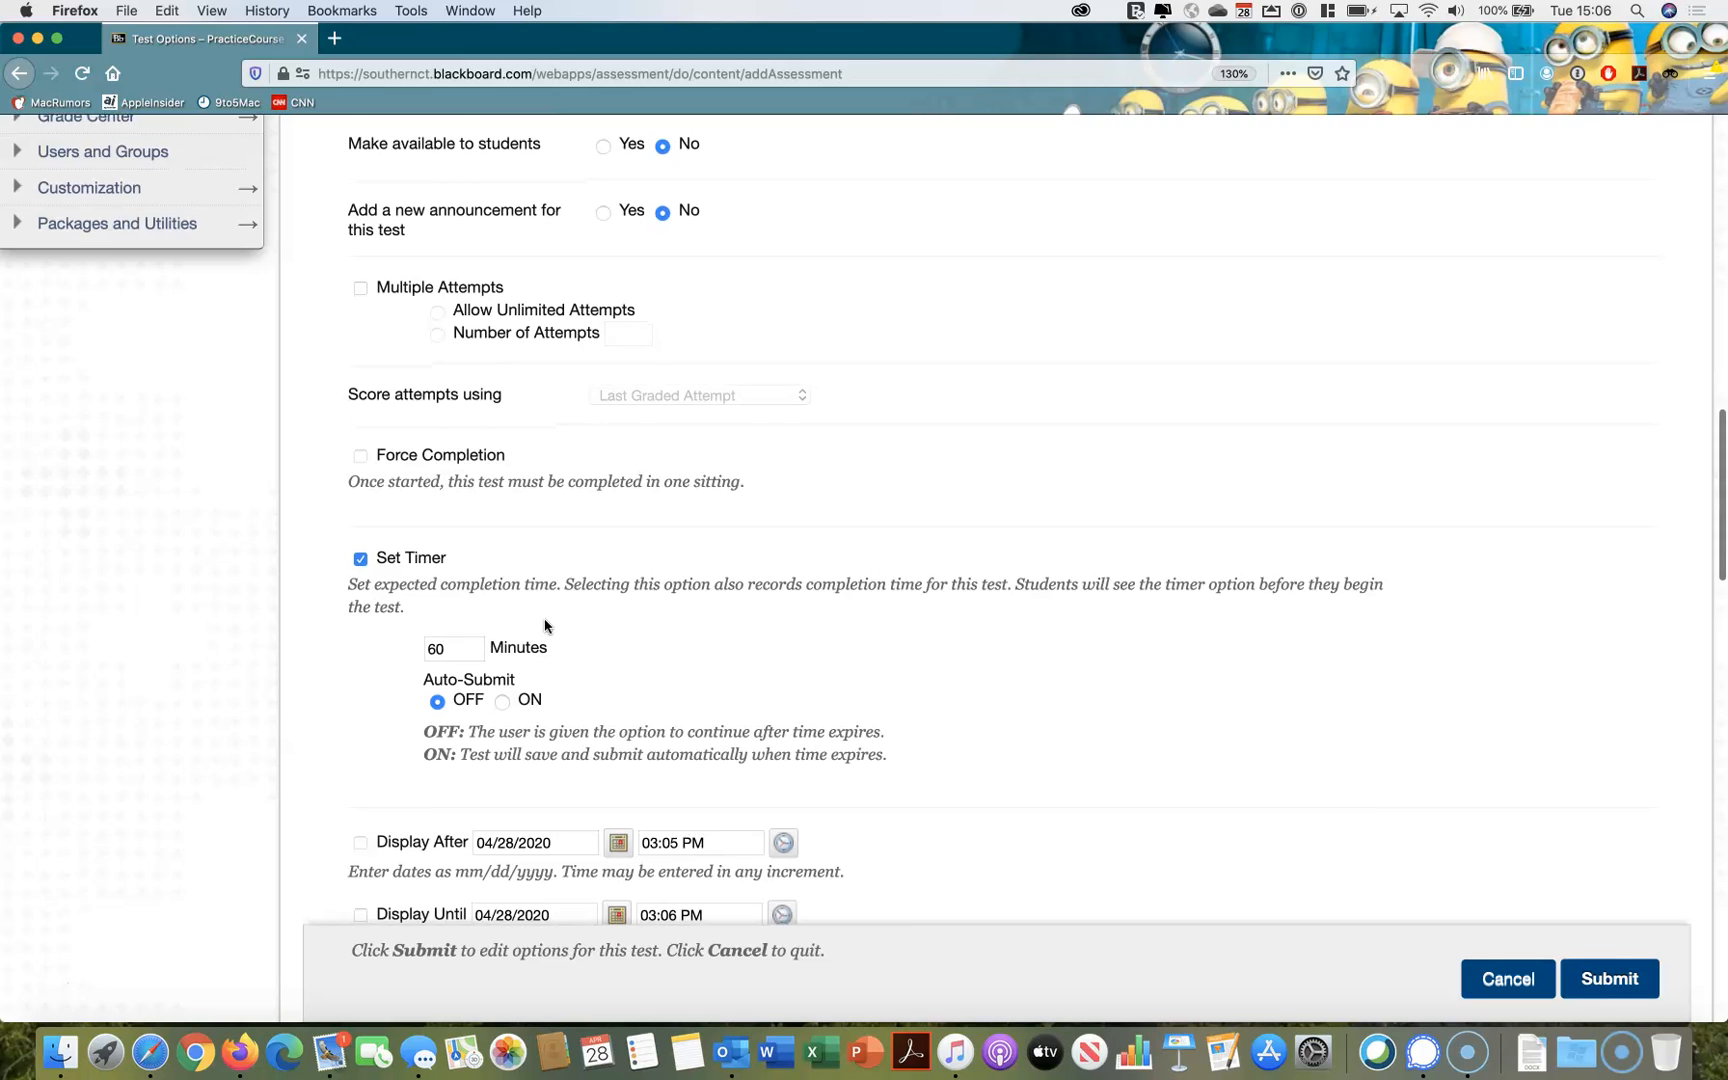
Add the group "test" as a test availability exception and set its timer to 75 minutes
{"action": "scroll", "coordinate": [545, 626], "scroll_direction": "down", "scroll_amount": 1}
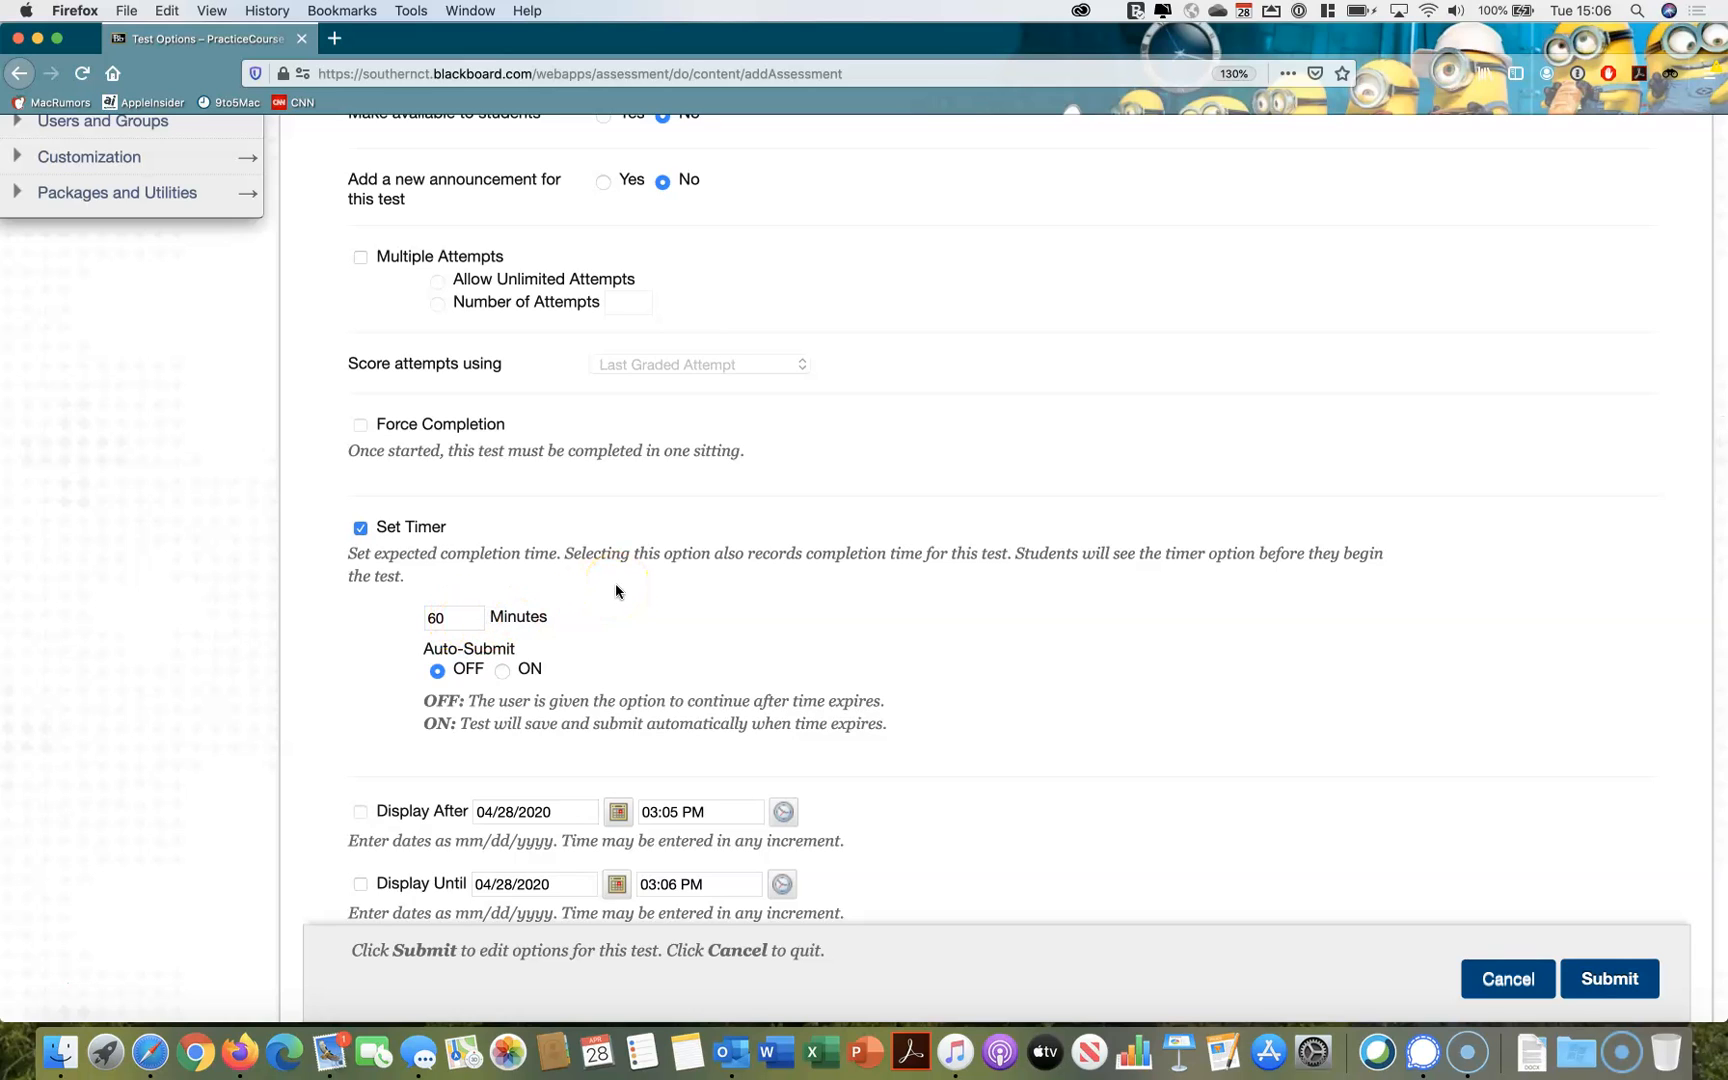
{"action": "scroll", "coordinate": [616, 590], "scroll_direction": "down", "scroll_amount": 6}
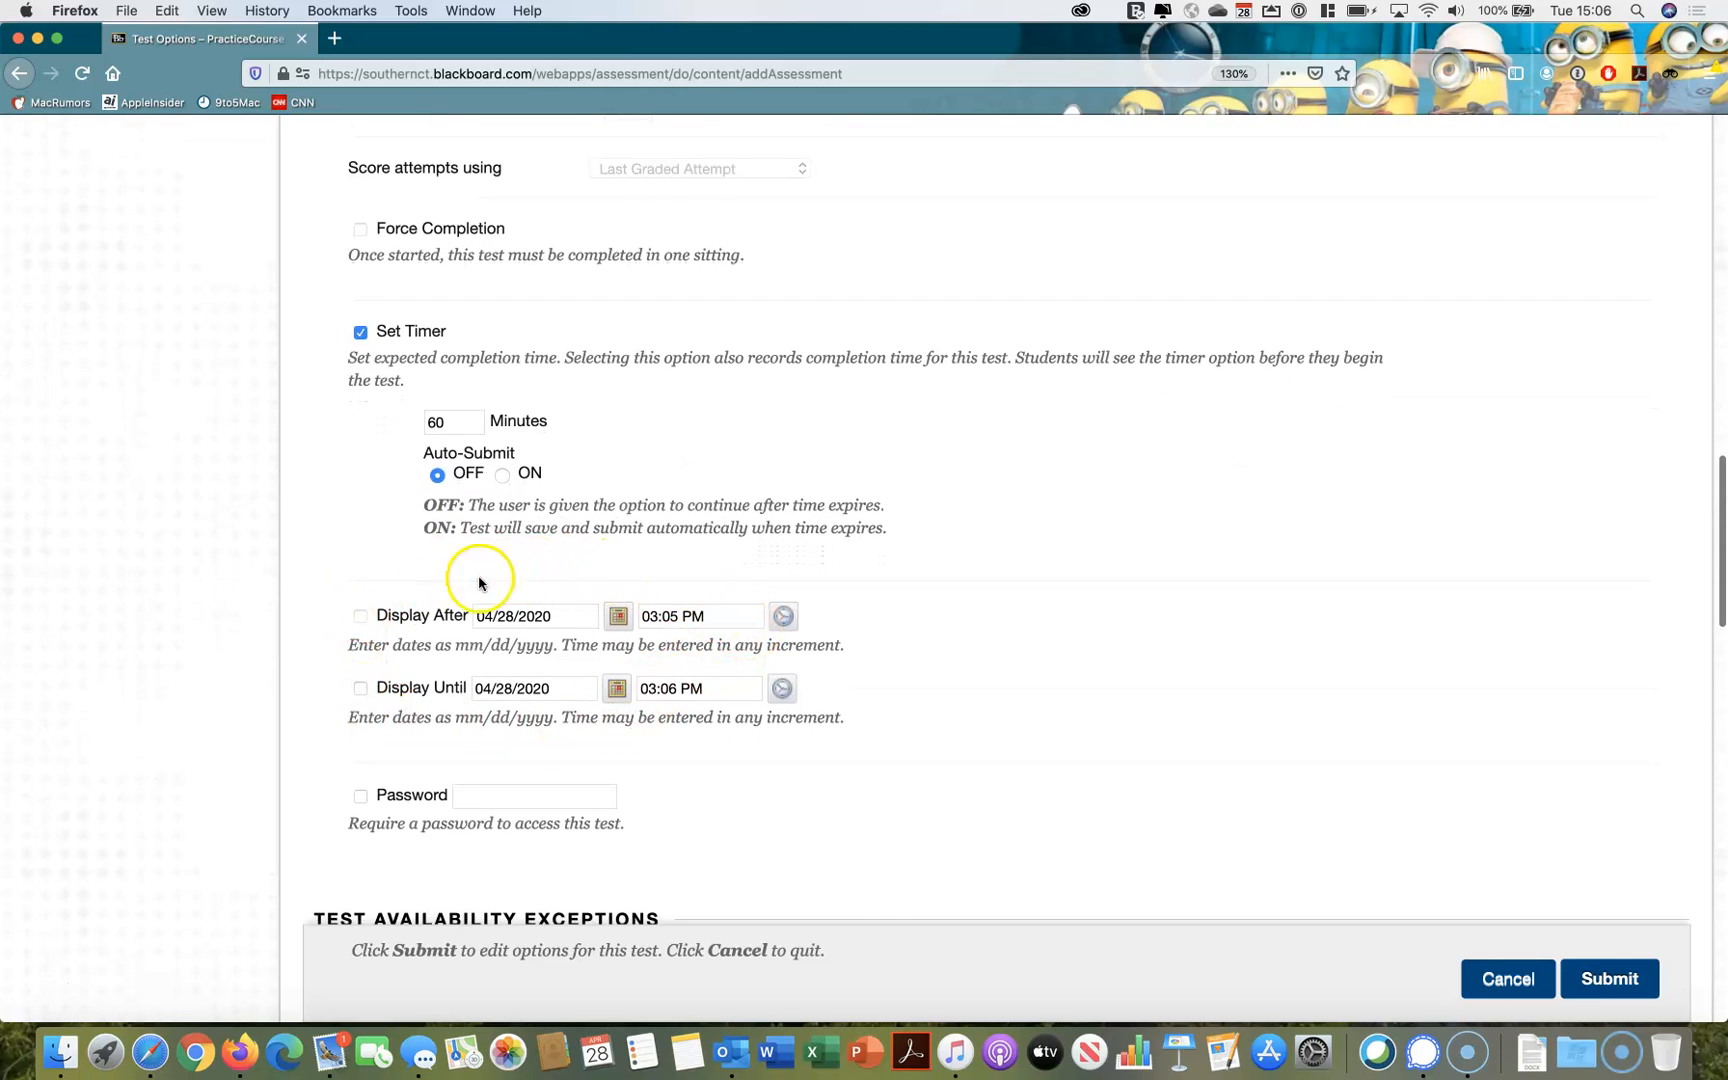
{"action": "scroll", "coordinate": [438, 743], "scroll_direction": "down", "scroll_amount": 6}
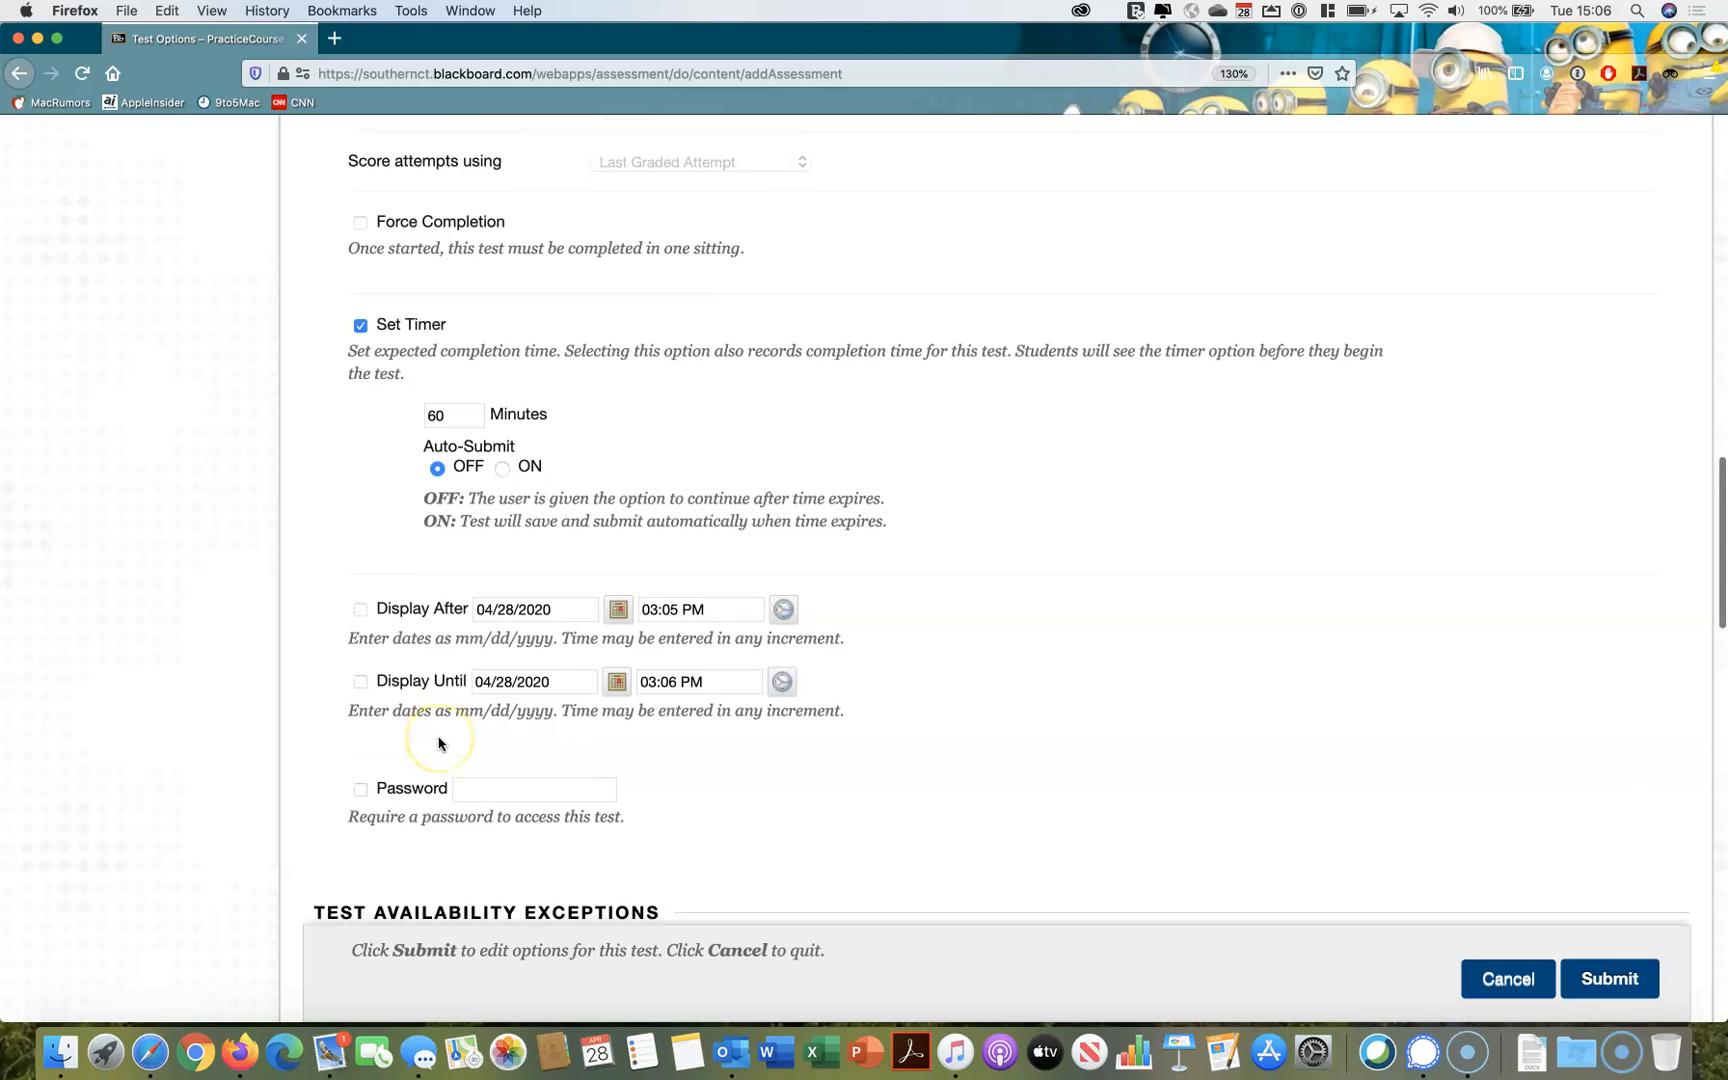
{"action": "scroll", "coordinate": [438, 743], "scroll_direction": "down", "scroll_amount": 4}
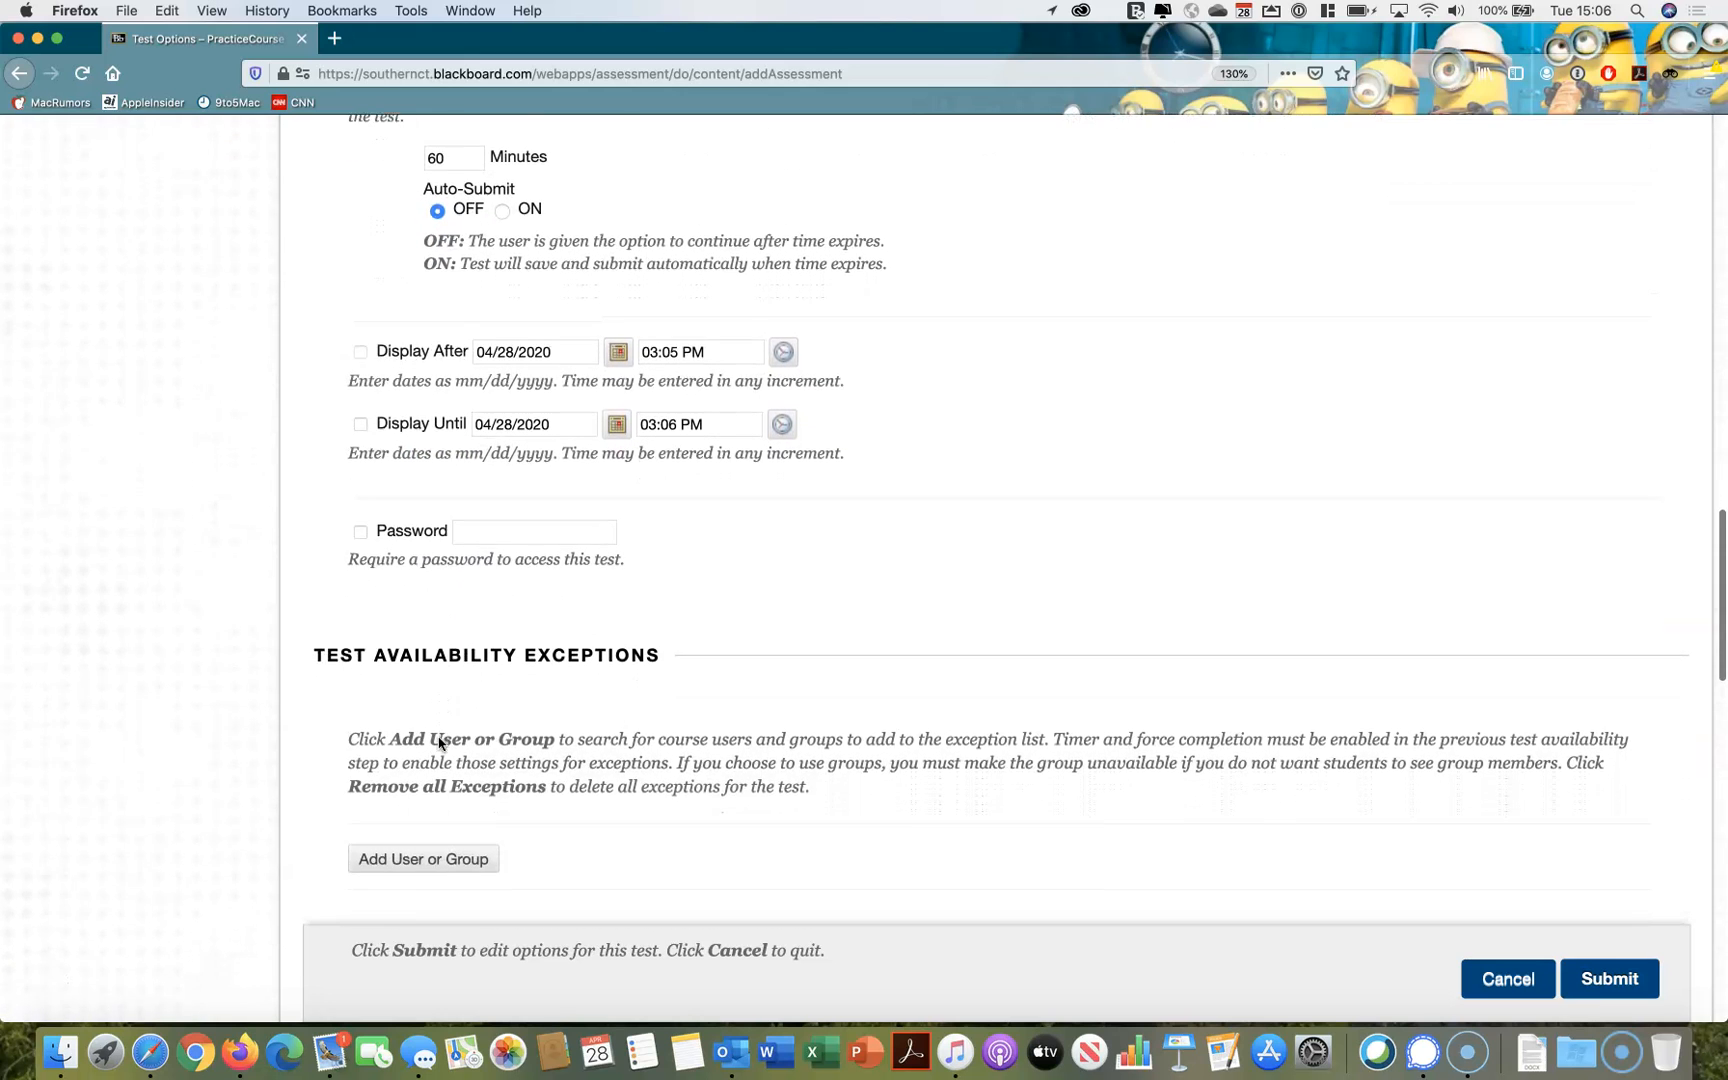
{"action": "scroll", "coordinate": [438, 743], "scroll_direction": "down", "scroll_amount": 1}
{"action": "left_click", "coordinate": [435, 751]}
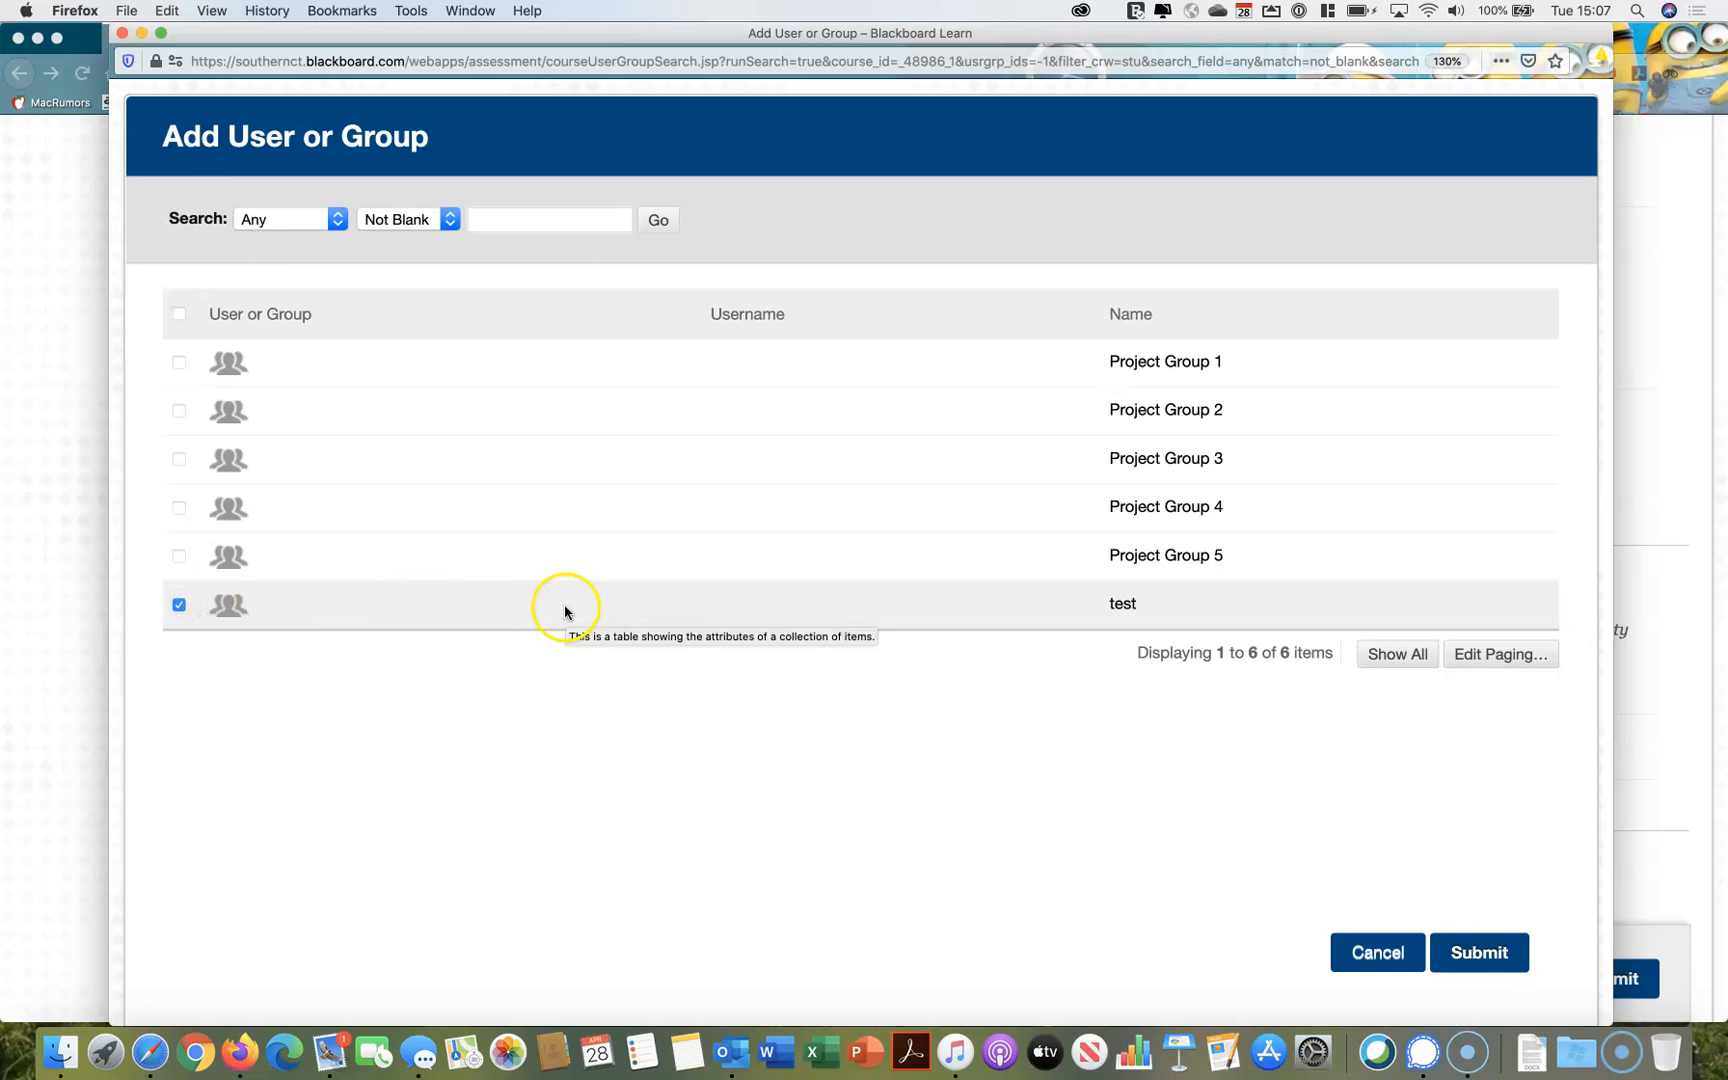
{"action": "left_click", "coordinate": [1480, 952]}
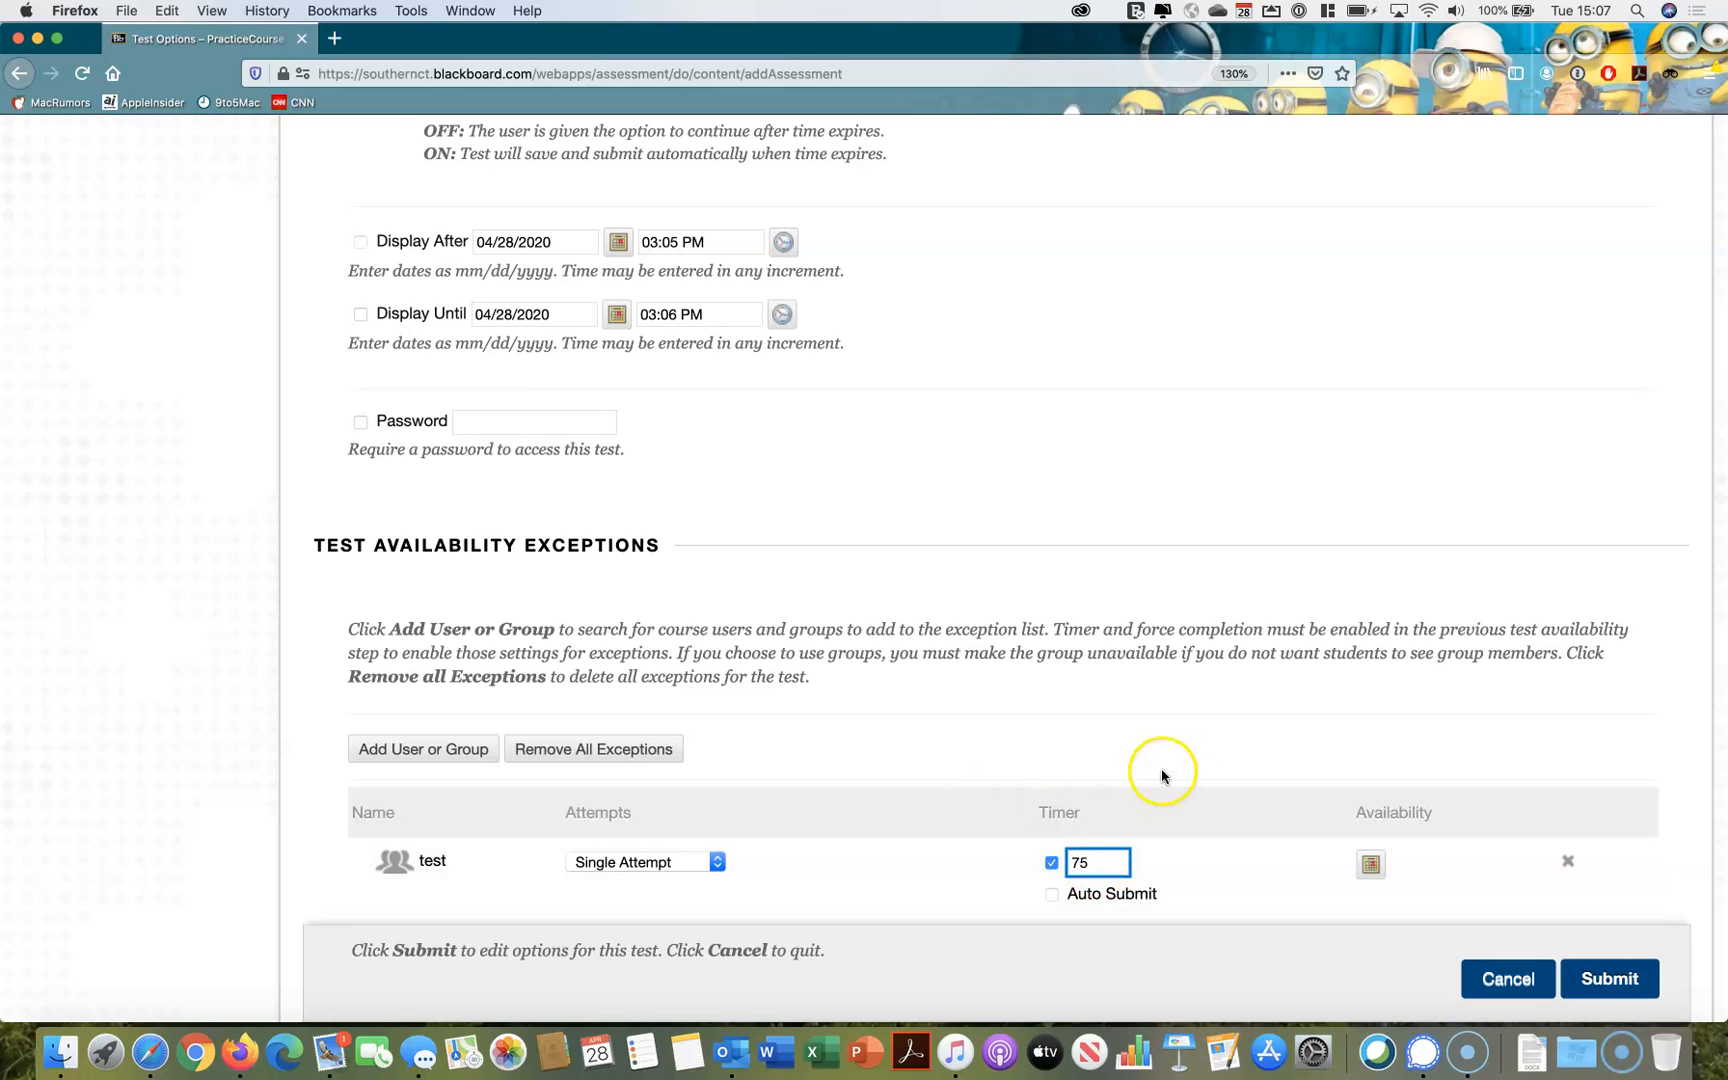
Review the due date, self-assessment options and the first rule for showing test results after submission
{"action": "scroll", "coordinate": [1170, 768], "scroll_direction": "down", "scroll_amount": 3}
{"action": "scroll", "coordinate": [1174, 766], "scroll_direction": "down", "scroll_amount": 5}
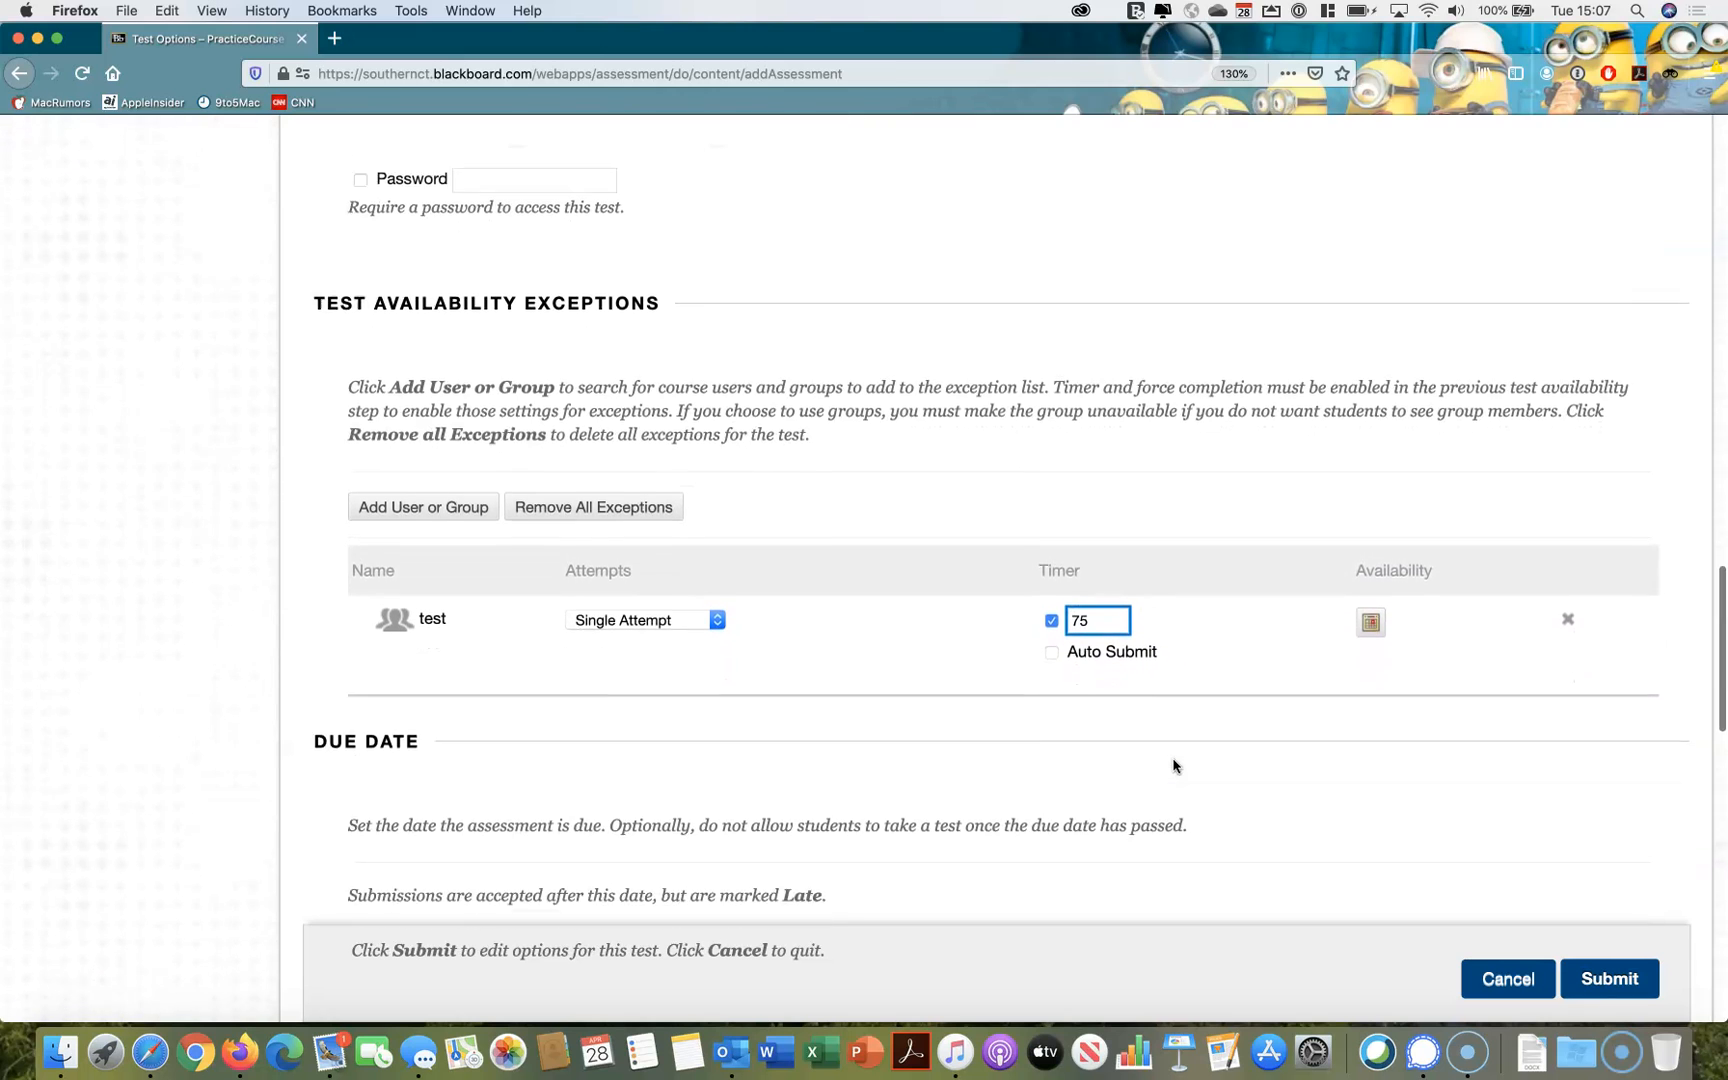
{"action": "scroll", "coordinate": [1174, 766], "scroll_direction": "down", "scroll_amount": 5}
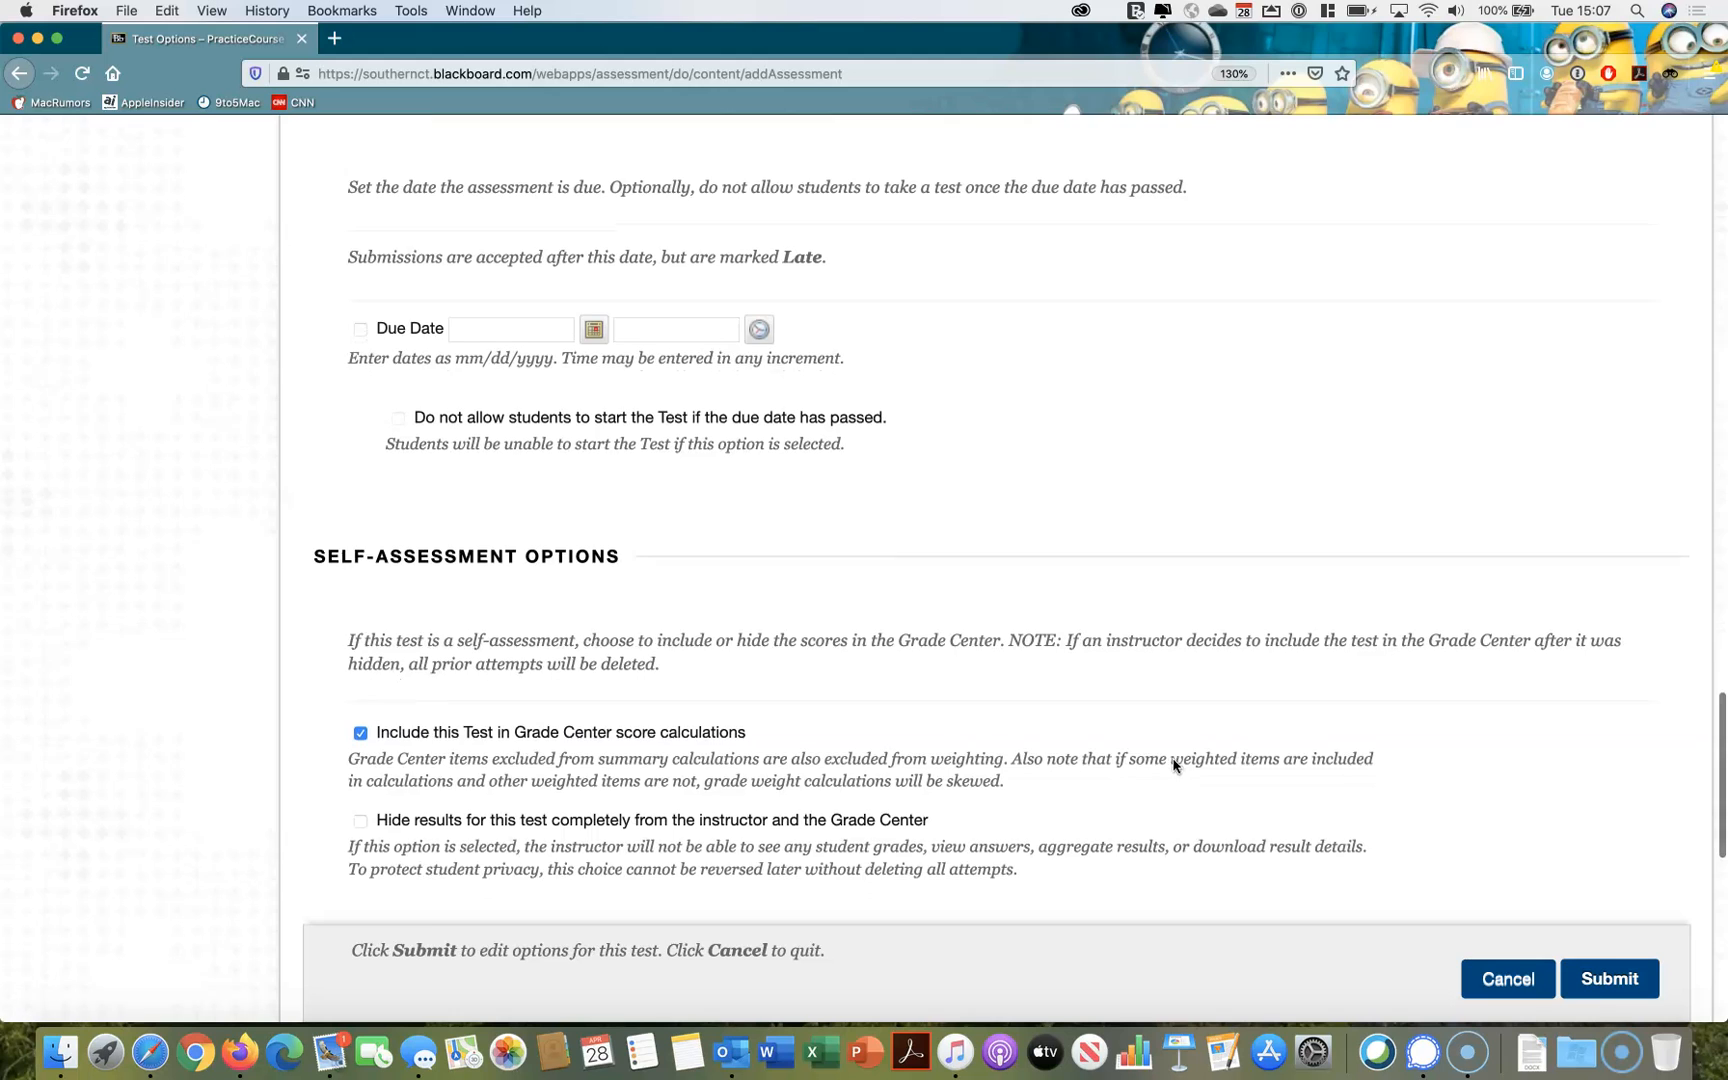
{"action": "scroll", "coordinate": [1174, 766], "scroll_direction": "down", "scroll_amount": 2}
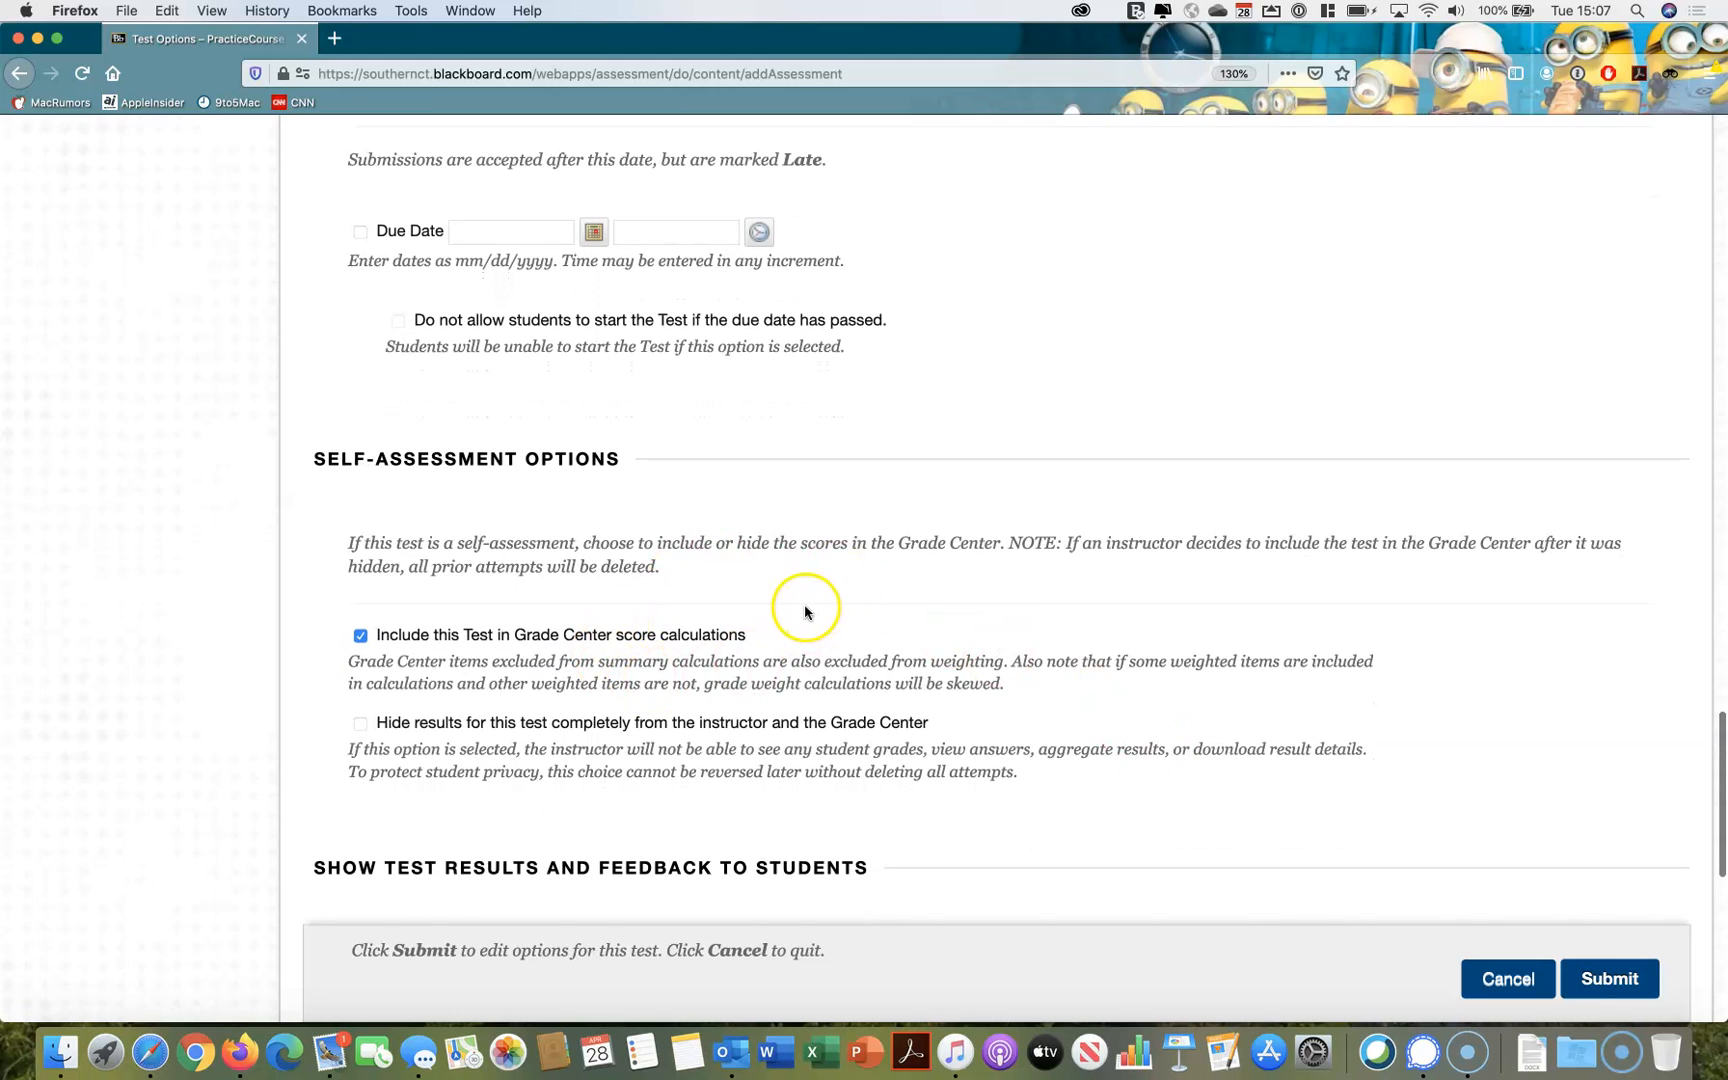
{"action": "scroll", "coordinate": [805, 605], "scroll_direction": "down", "scroll_amount": 2}
{"action": "scroll", "coordinate": [805, 608], "scroll_direction": "down", "scroll_amount": 5}
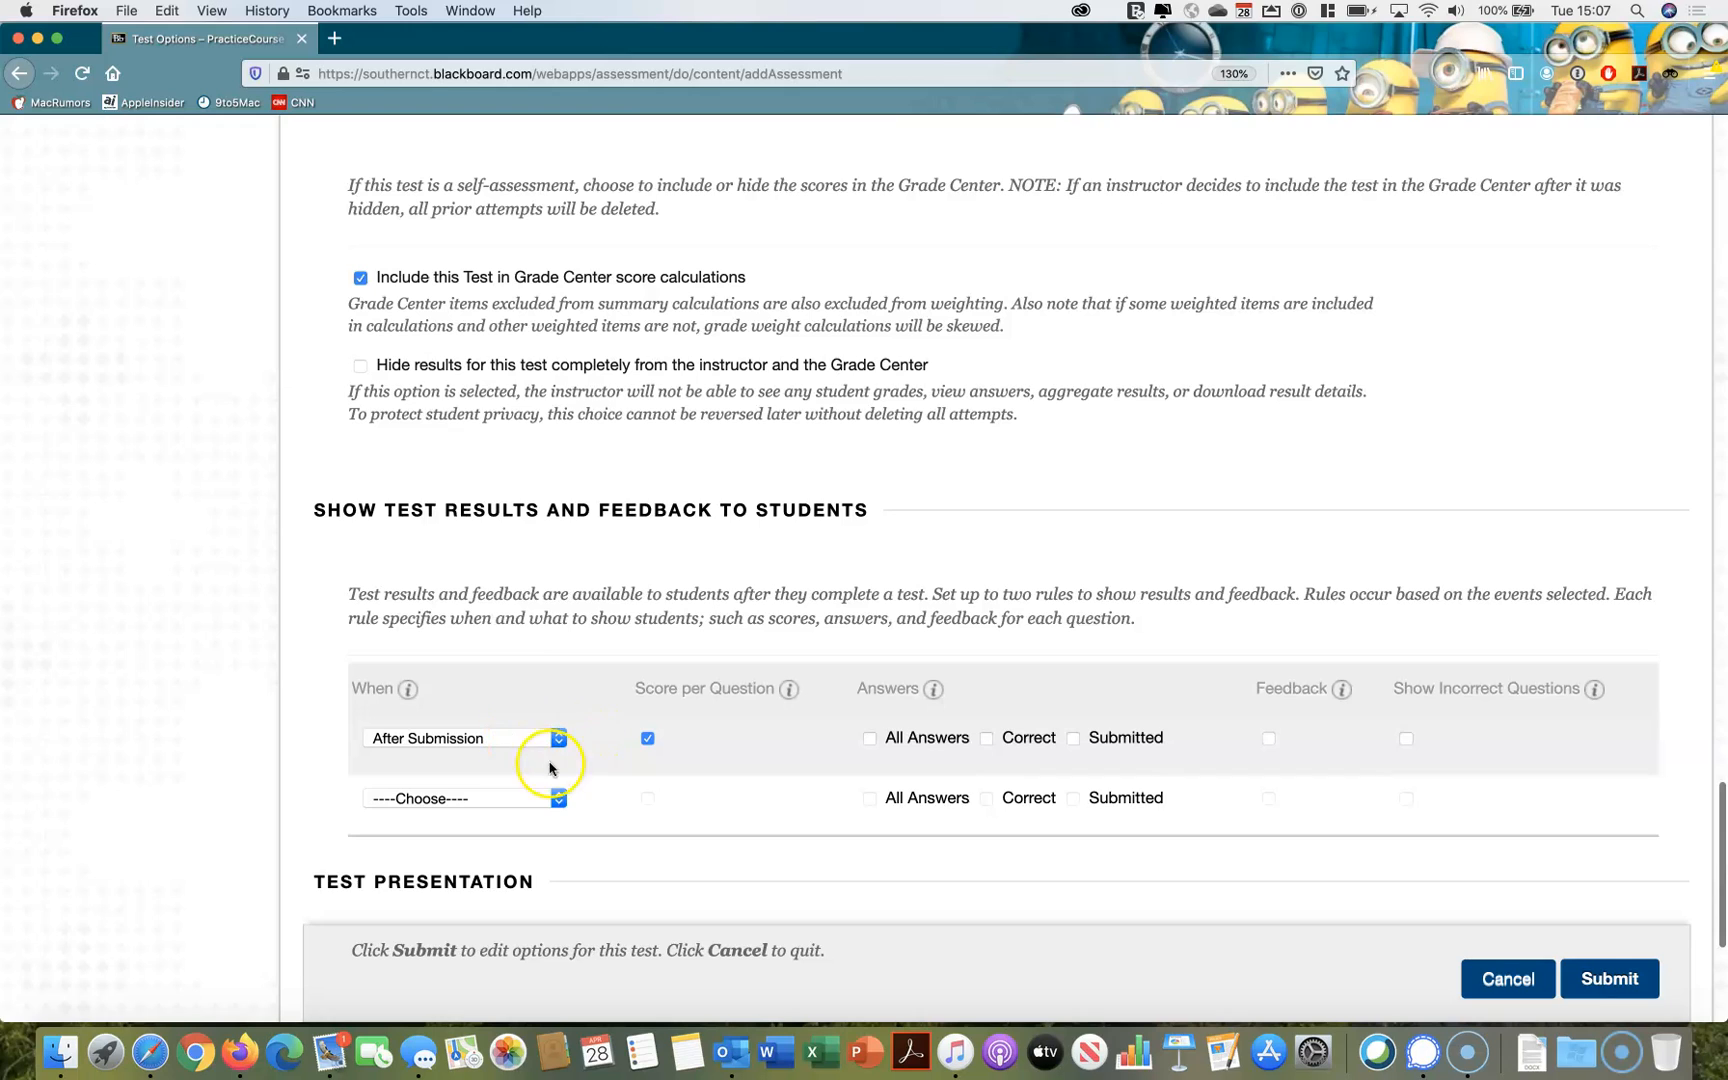
{"action": "scroll", "coordinate": [742, 758], "scroll_direction": "down", "scroll_amount": 1}
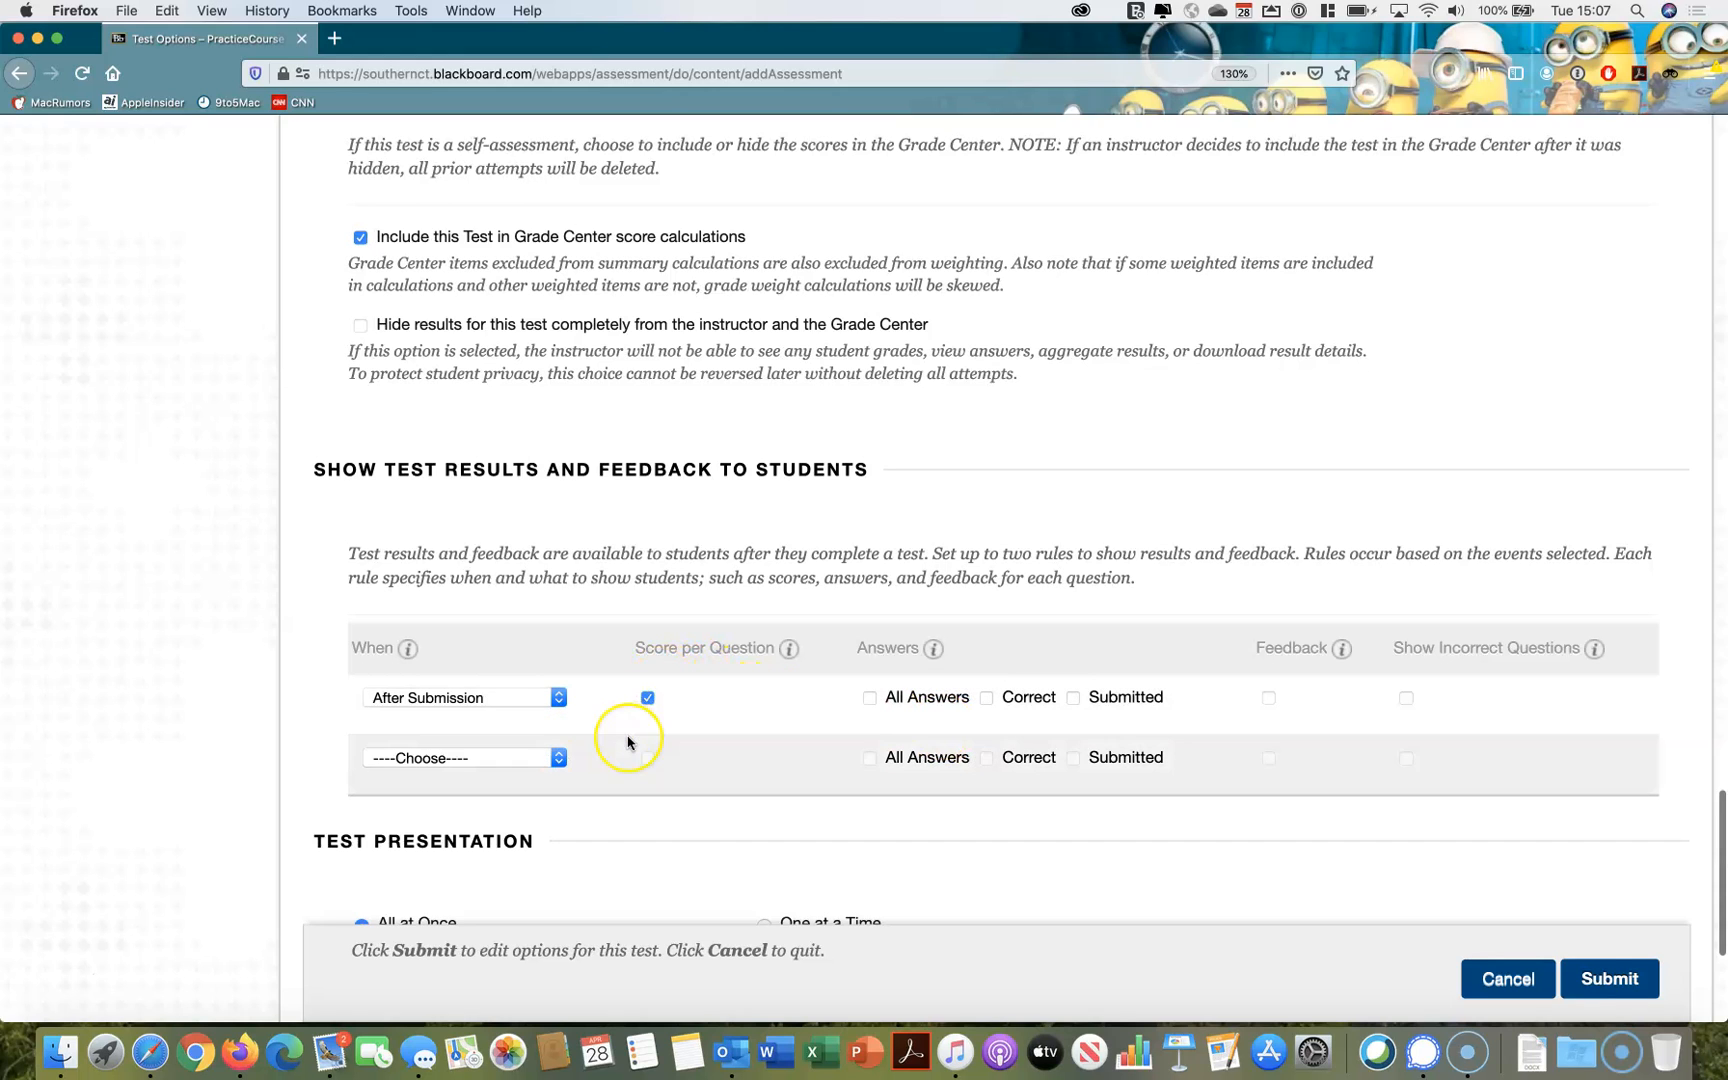
{"action": "scroll", "coordinate": [630, 730], "scroll_direction": "down", "scroll_amount": 1}
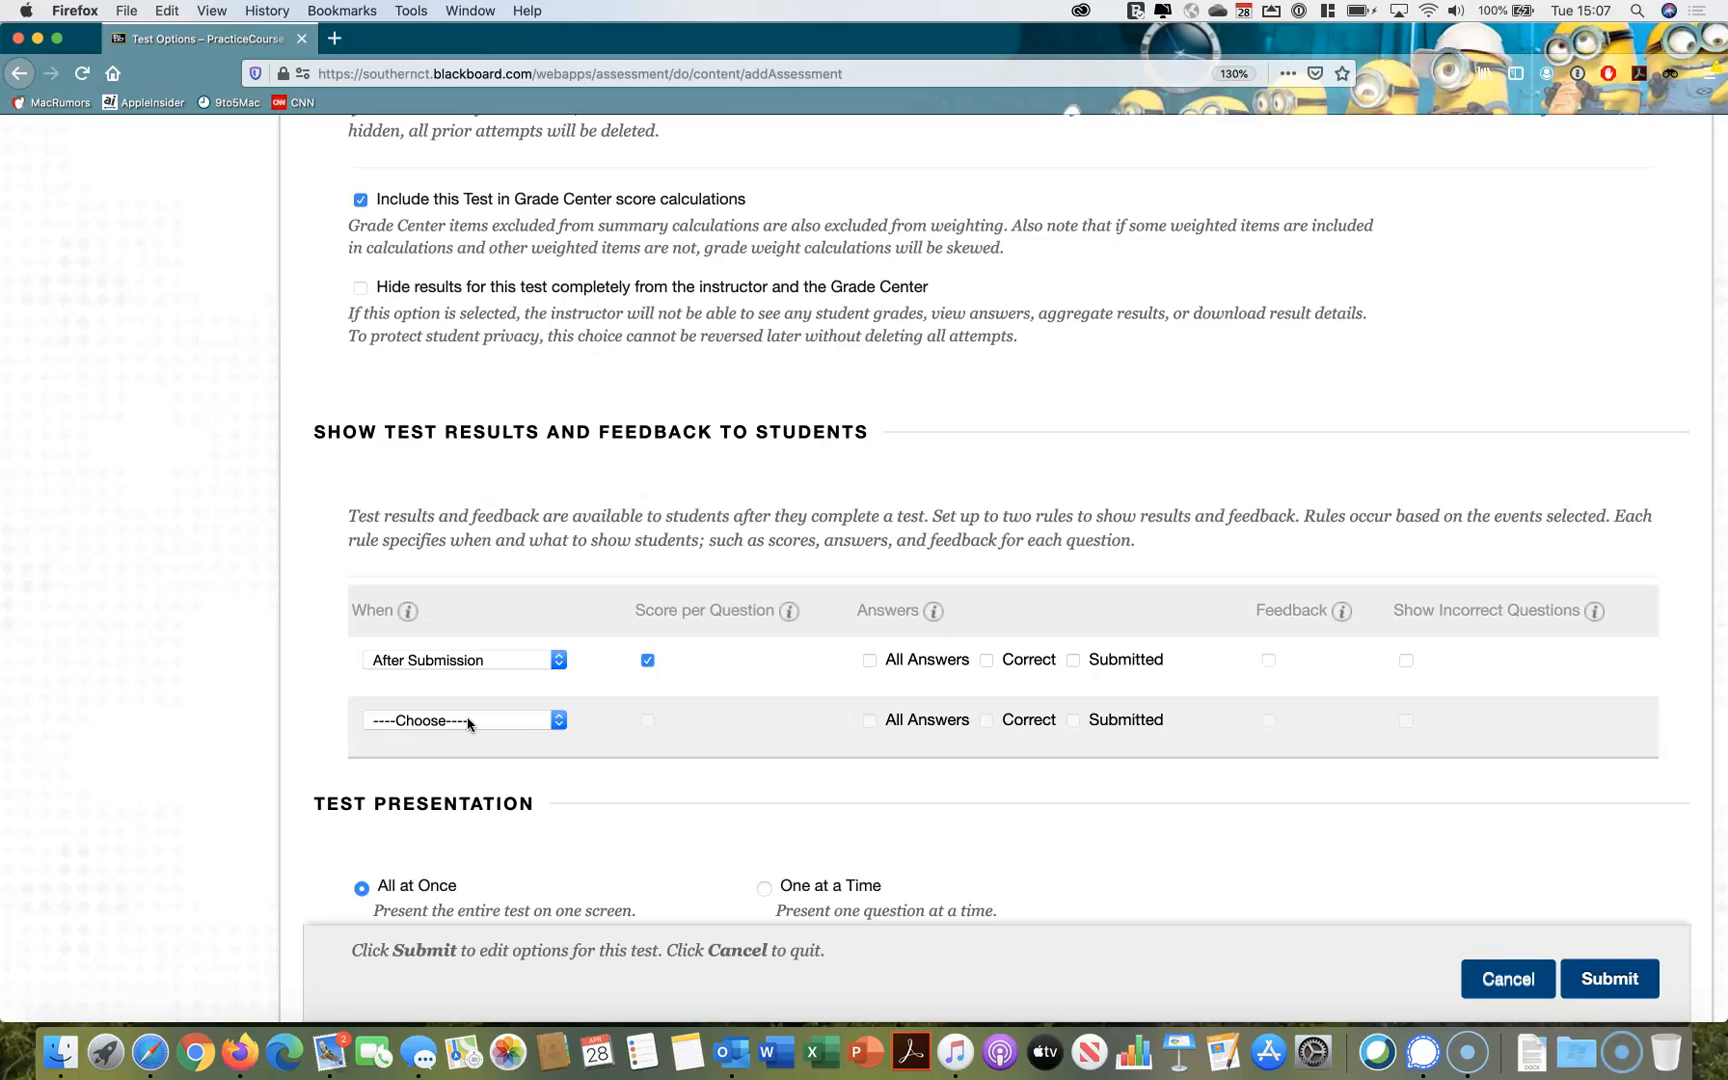
Add a second results rule for After Attempts are graded, showing All Answers, Correct answers and Feedback
{"action": "left_click", "coordinate": [468, 721]}
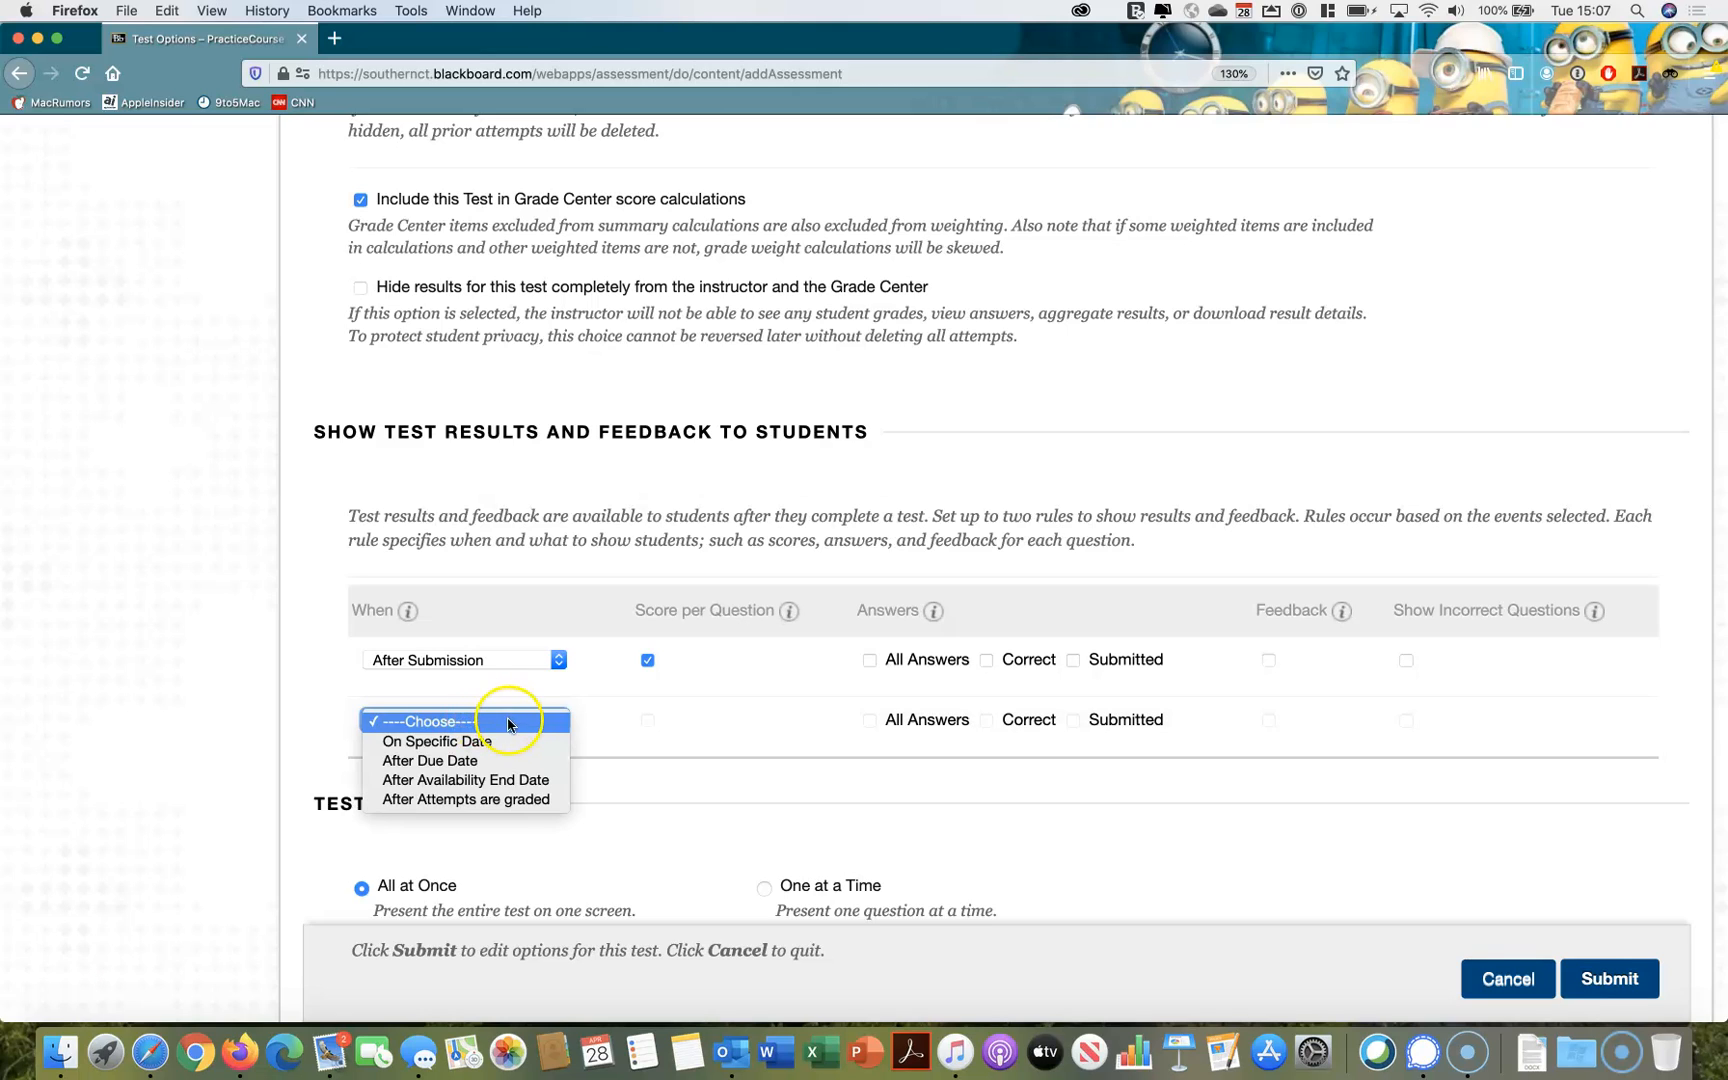
{"action": "left_click", "coordinate": [549, 800]}
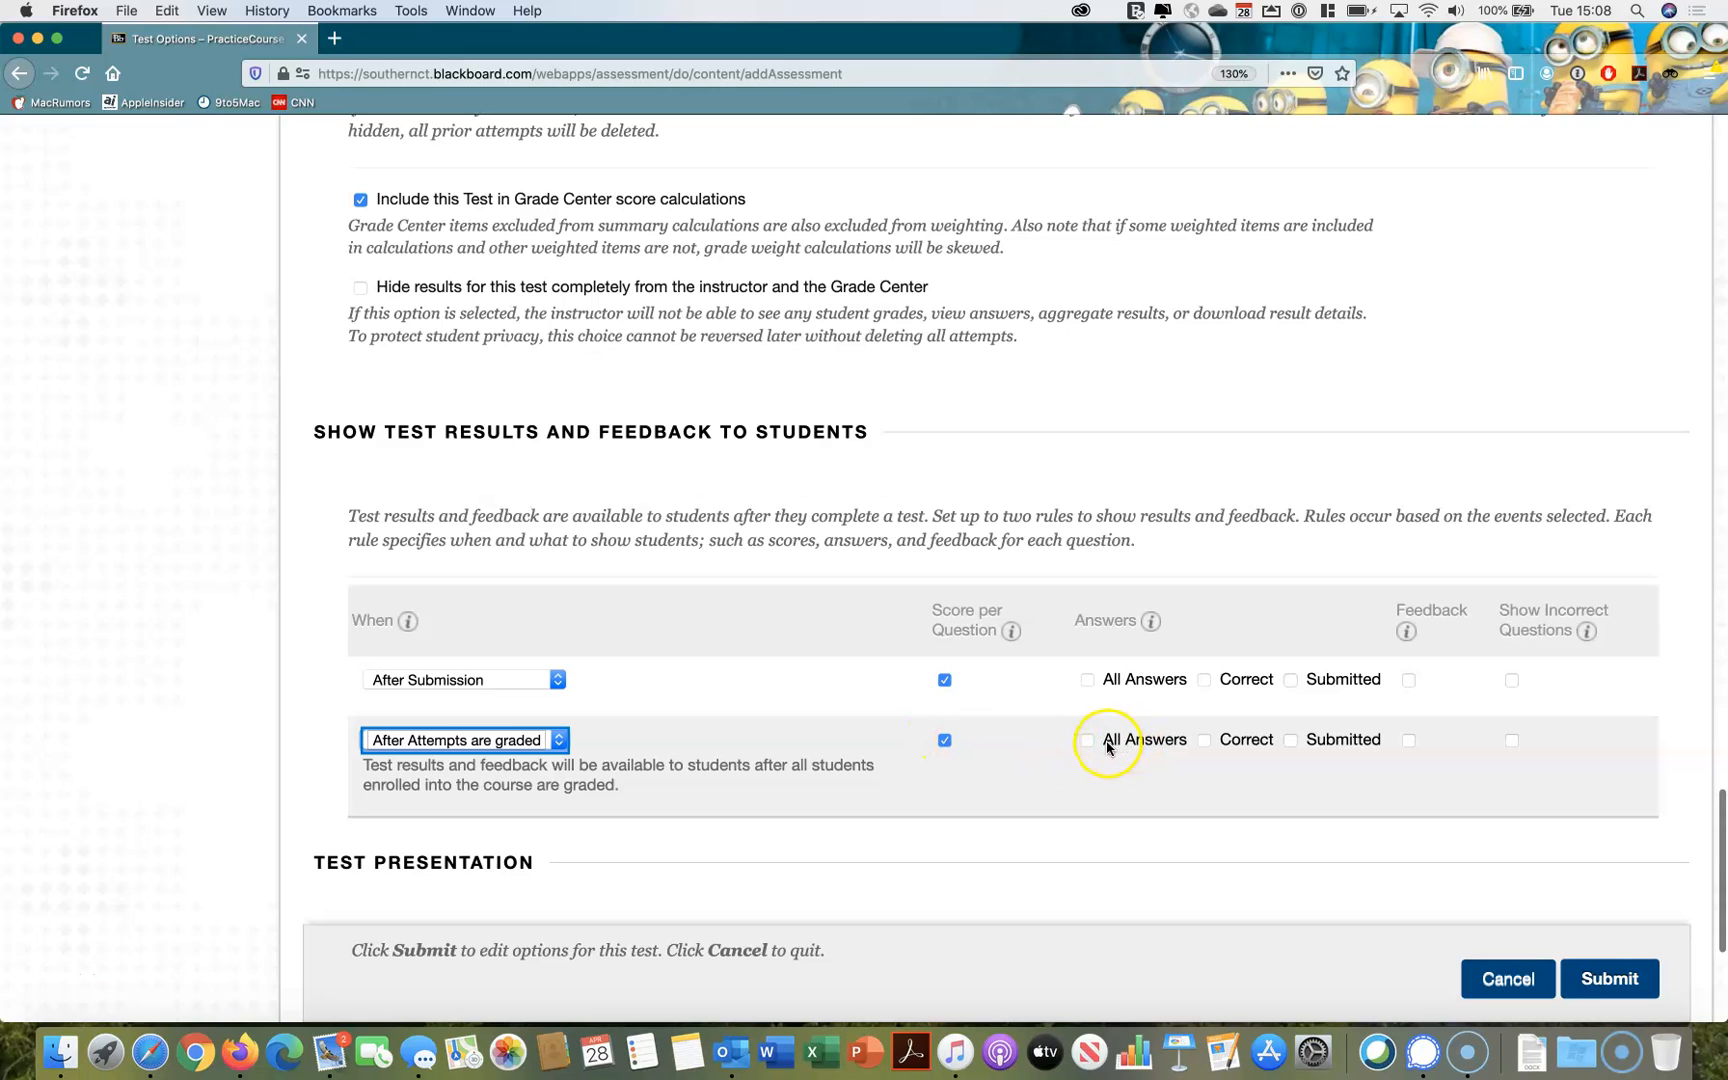
{"action": "left_click", "coordinate": [1088, 741]}
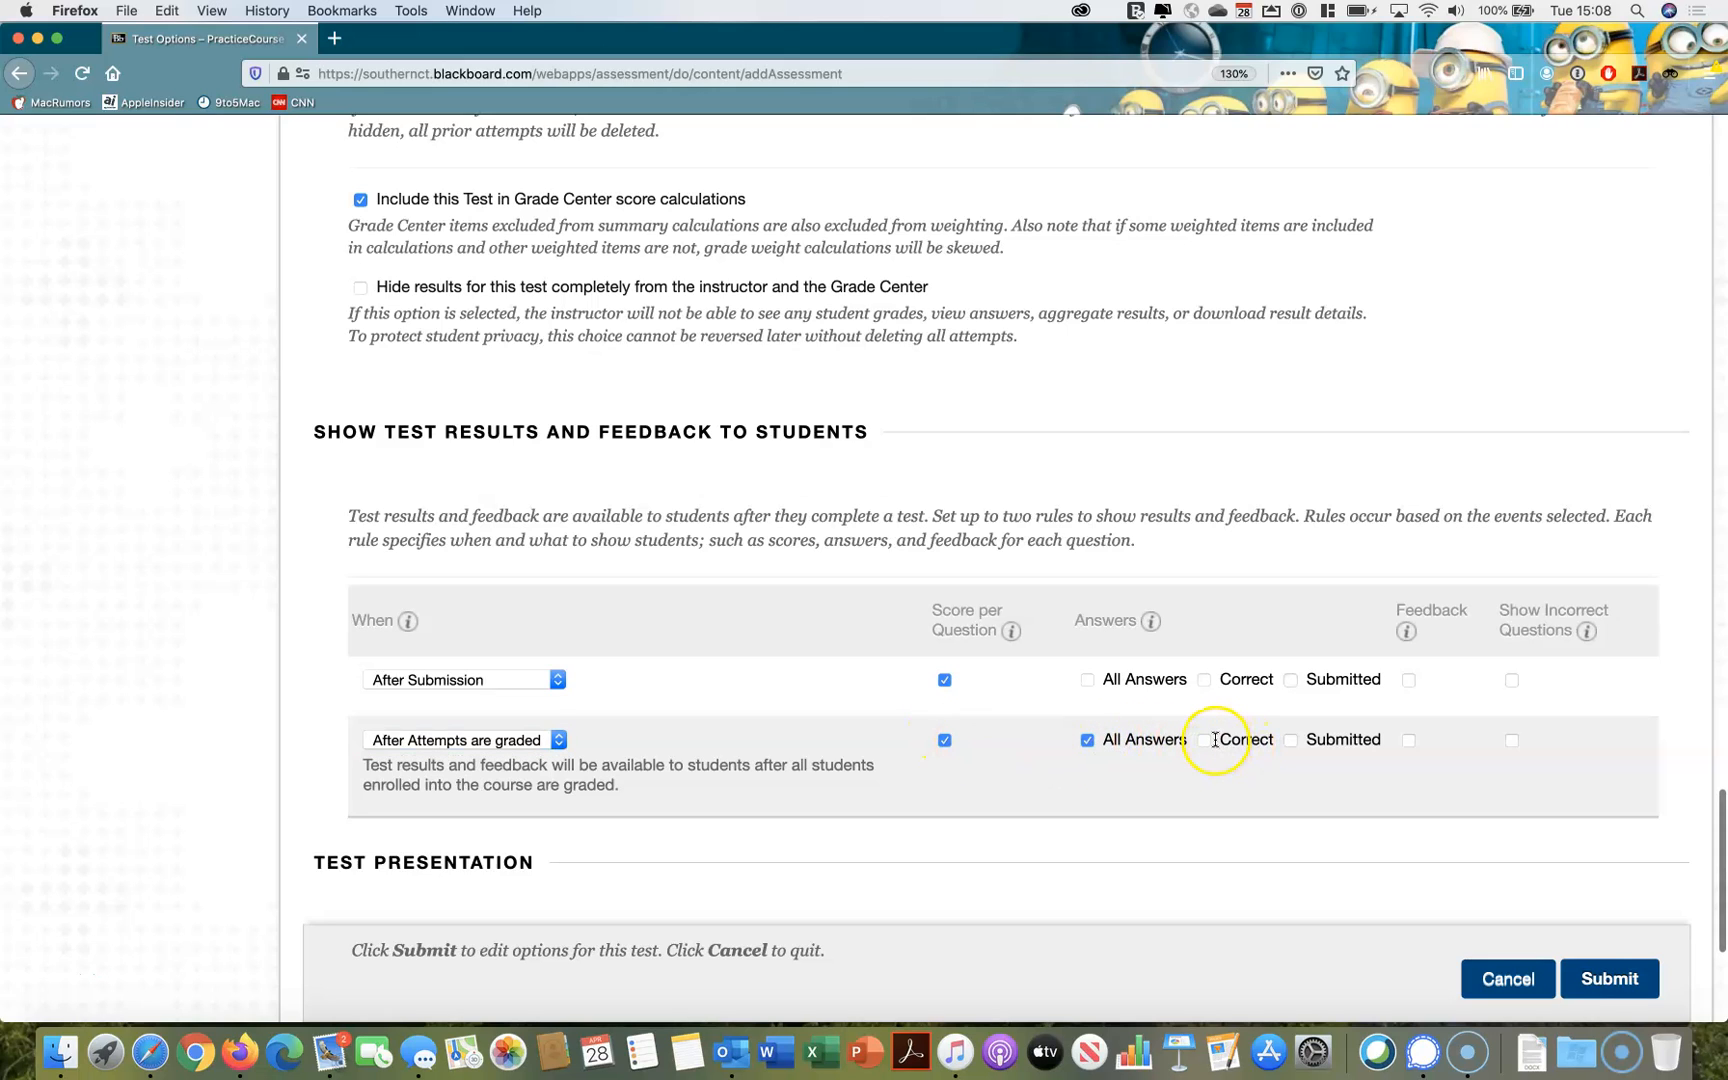
{"action": "left_click", "coordinate": [1206, 742]}
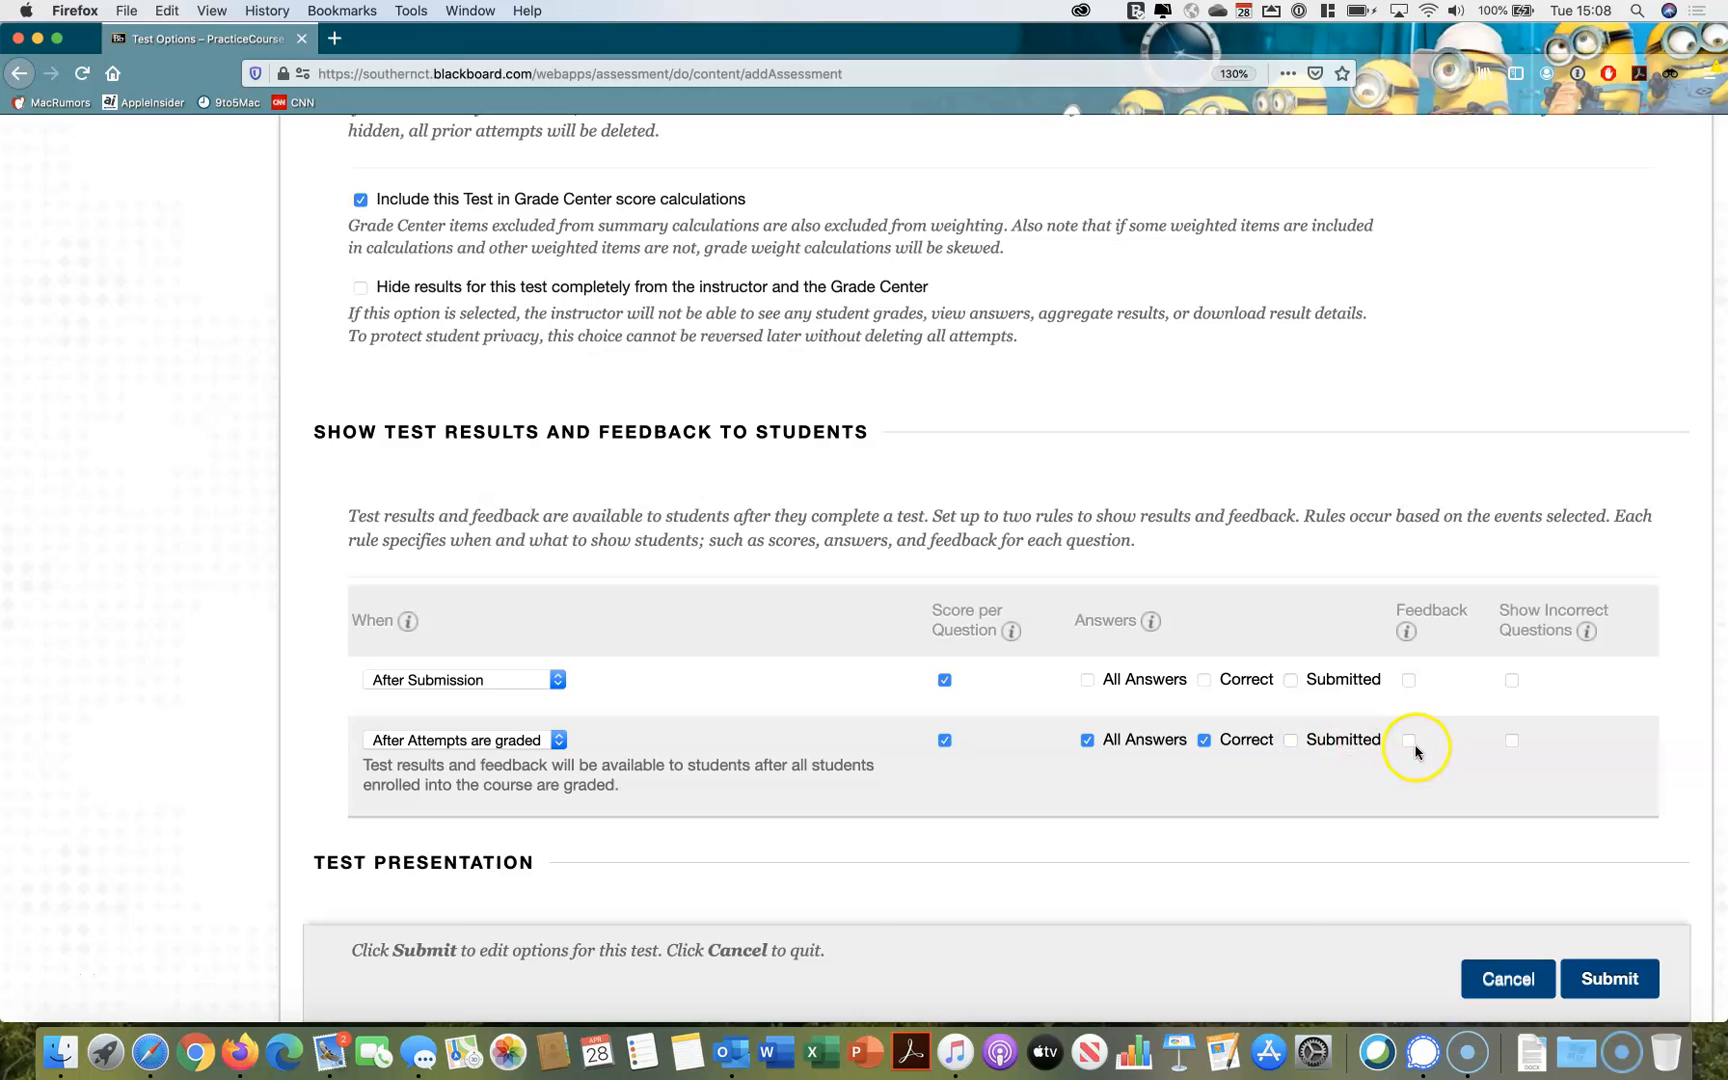
{"action": "scroll", "coordinate": [1403, 786], "scroll_direction": "down", "scroll_amount": 5}
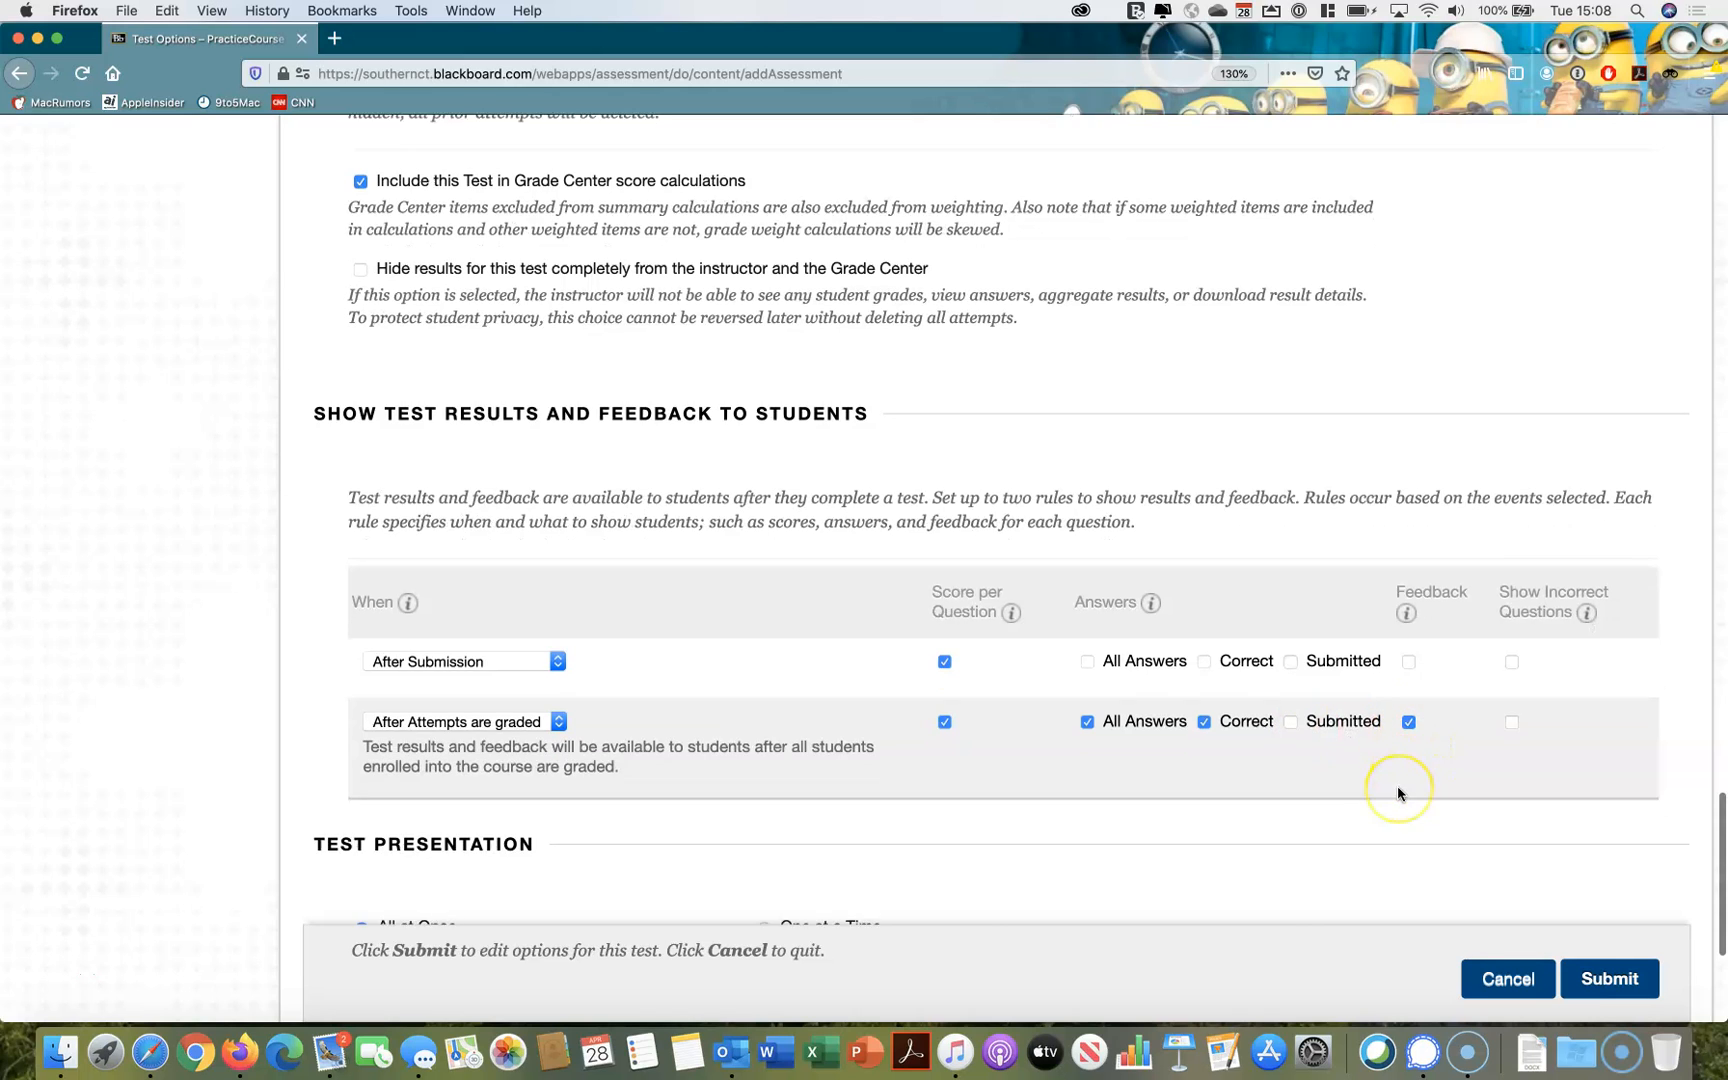
Turn on Randomize Questions in the test presentation settings and submit the test options
{"action": "scroll", "coordinate": [1397, 793], "scroll_direction": "down", "scroll_amount": 3}
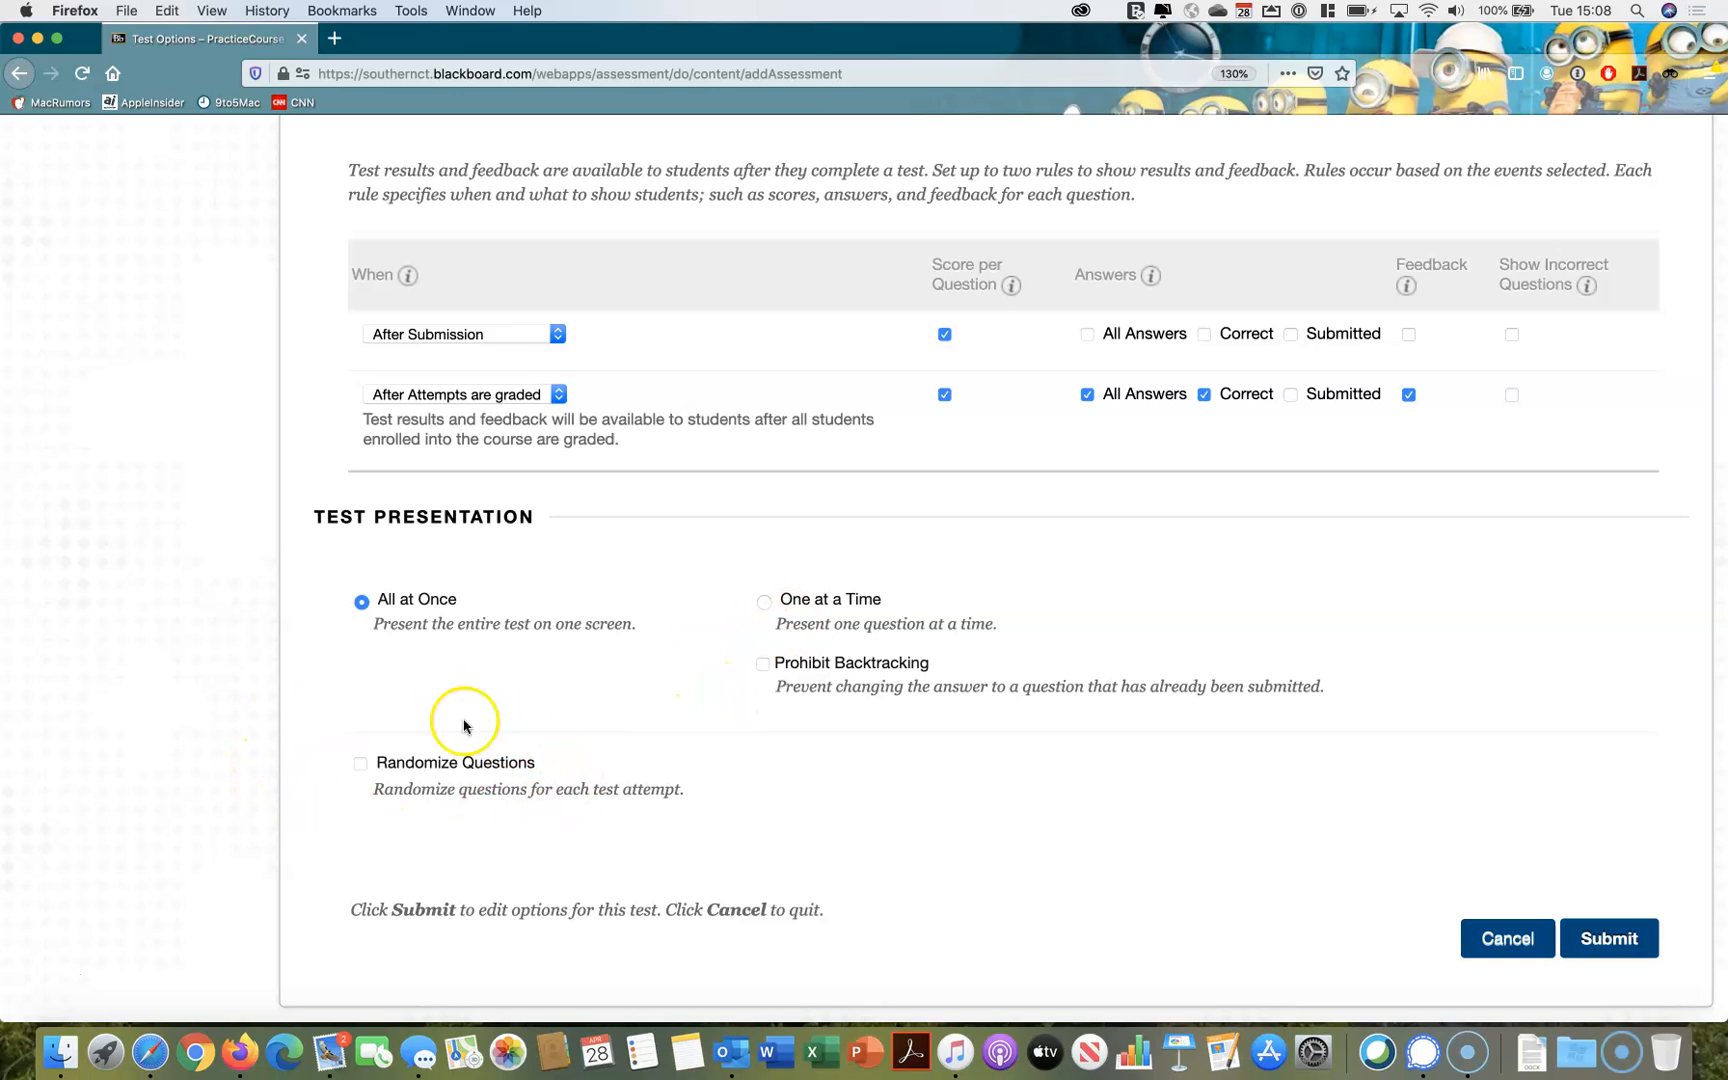
{"action": "left_click", "coordinate": [361, 766]}
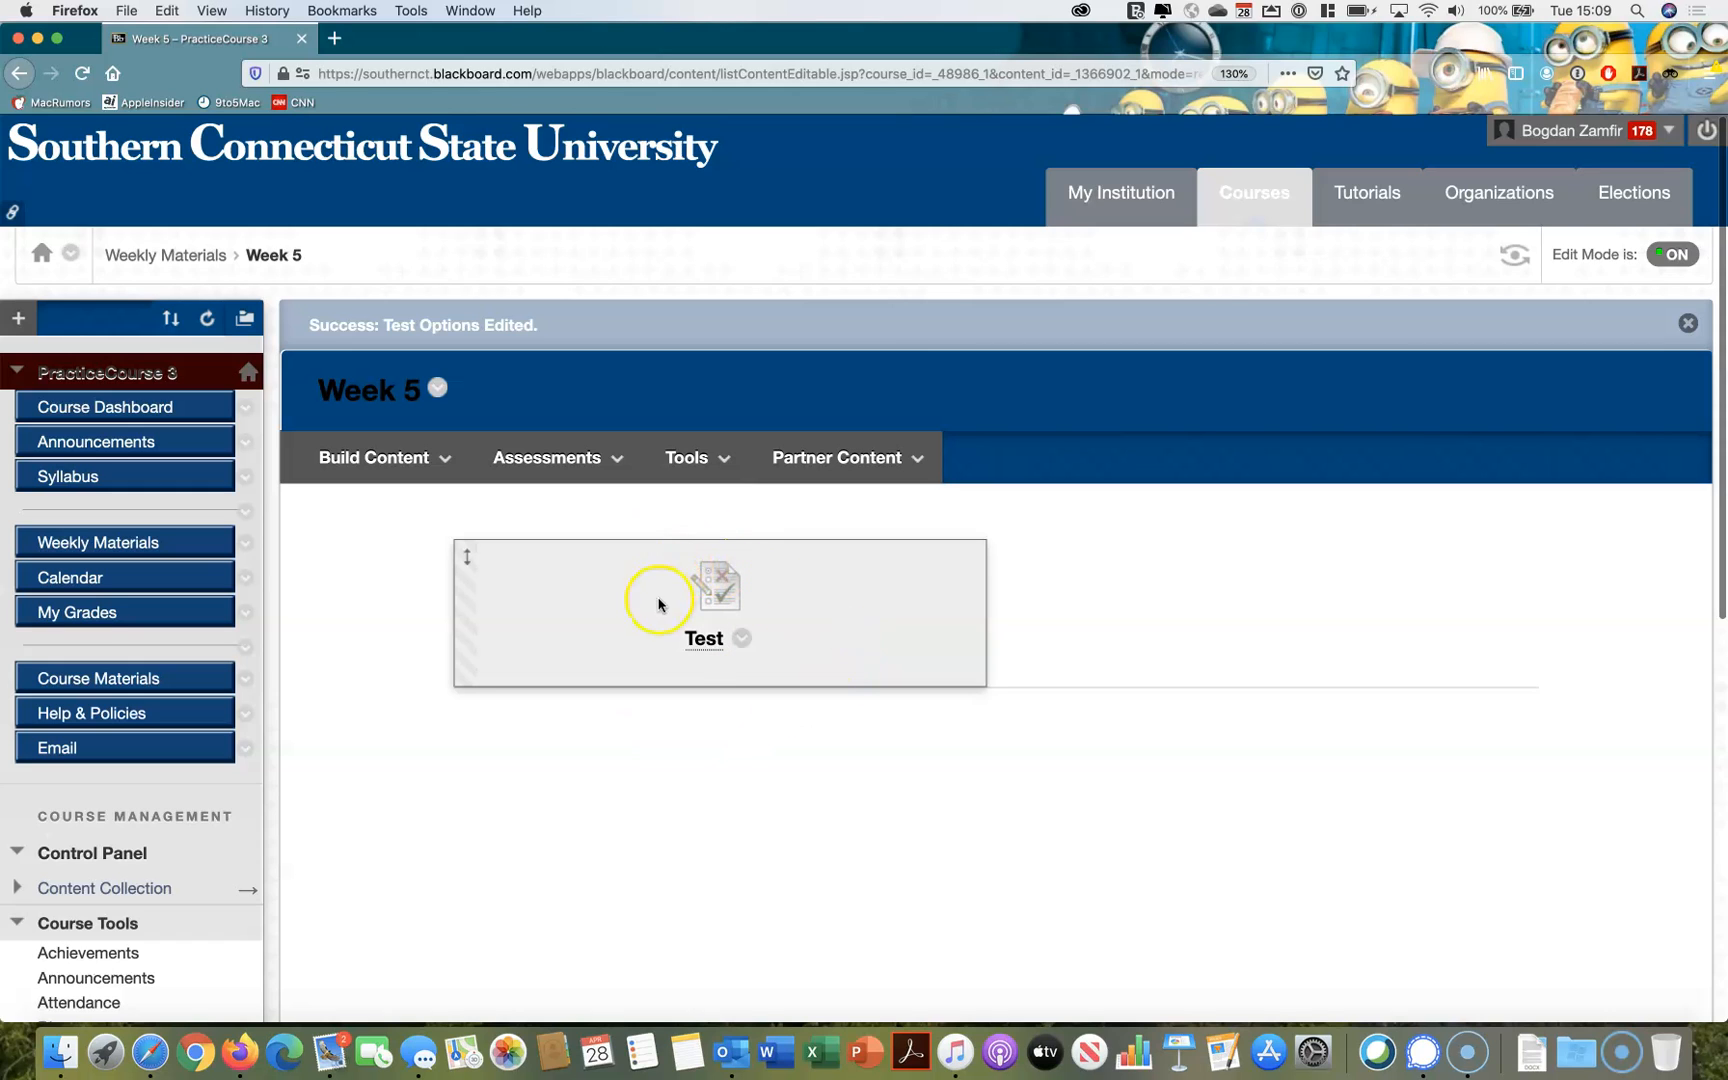
Open the deployed test from the Week 5 folder to preview its starting instructions
{"action": "left_click", "coordinate": [704, 648]}
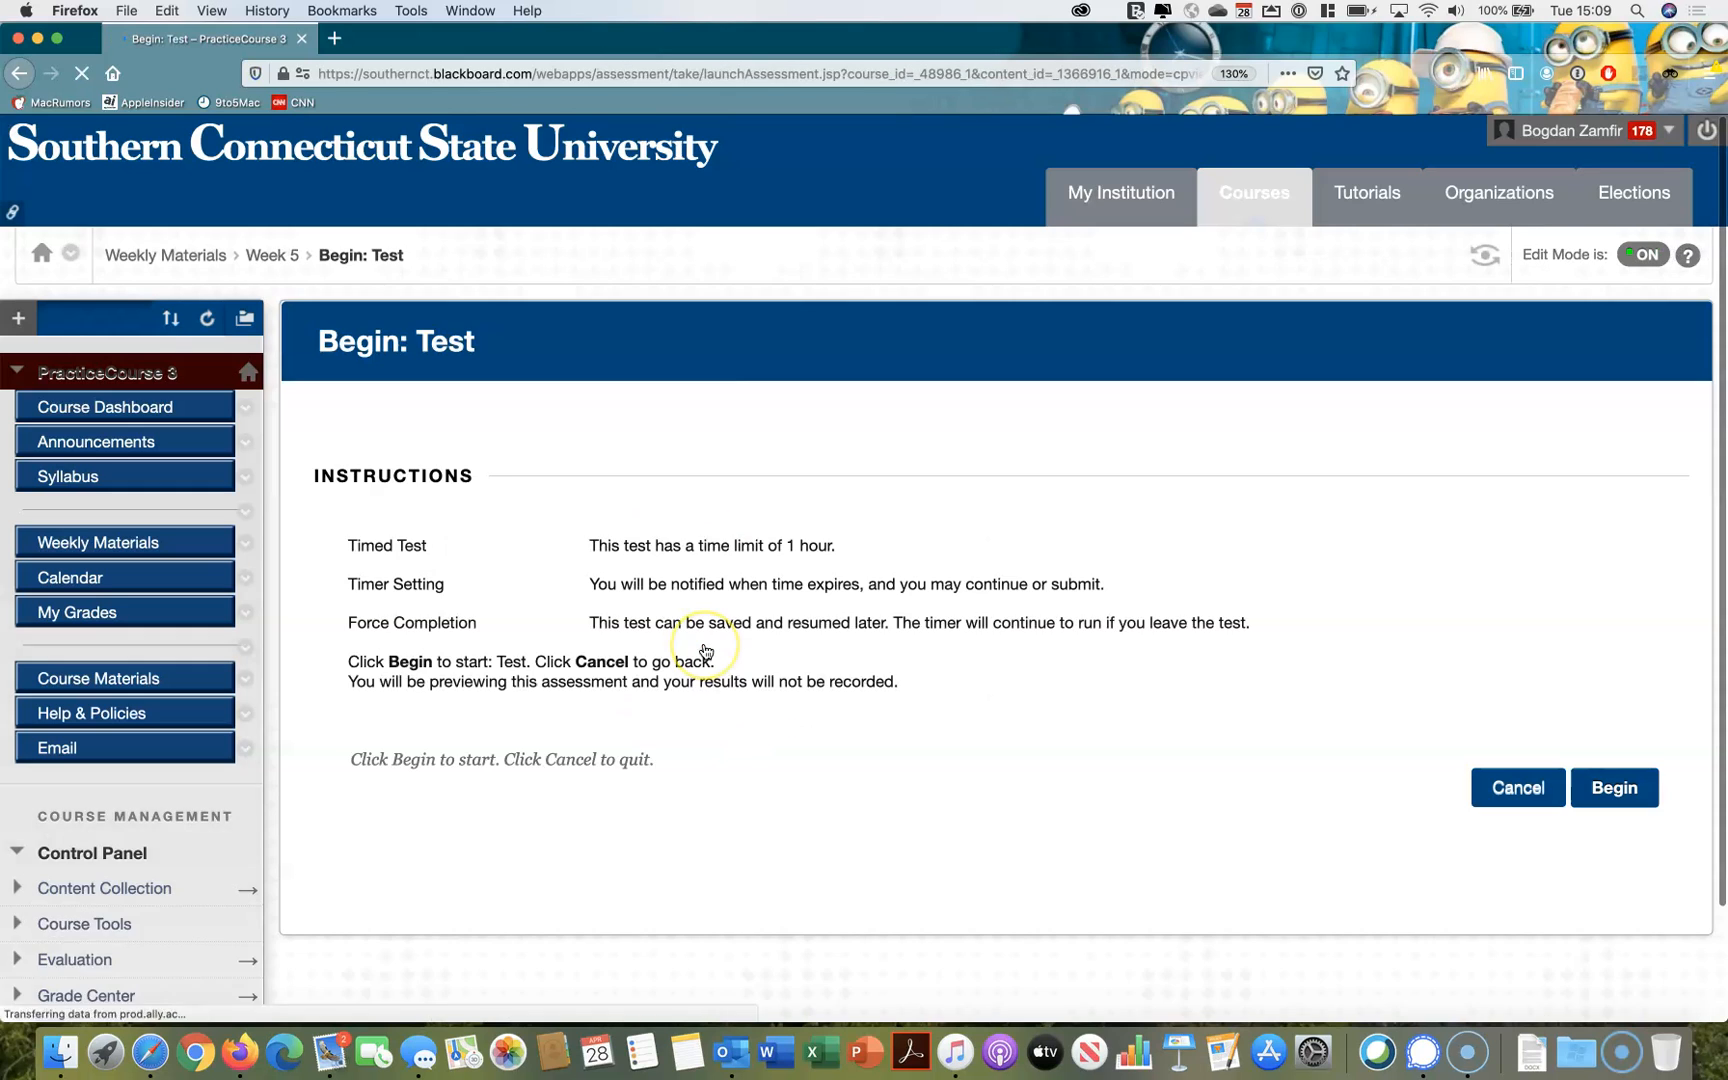
{"action": "scroll", "coordinate": [706, 650], "scroll_direction": "down", "scroll_amount": 1}
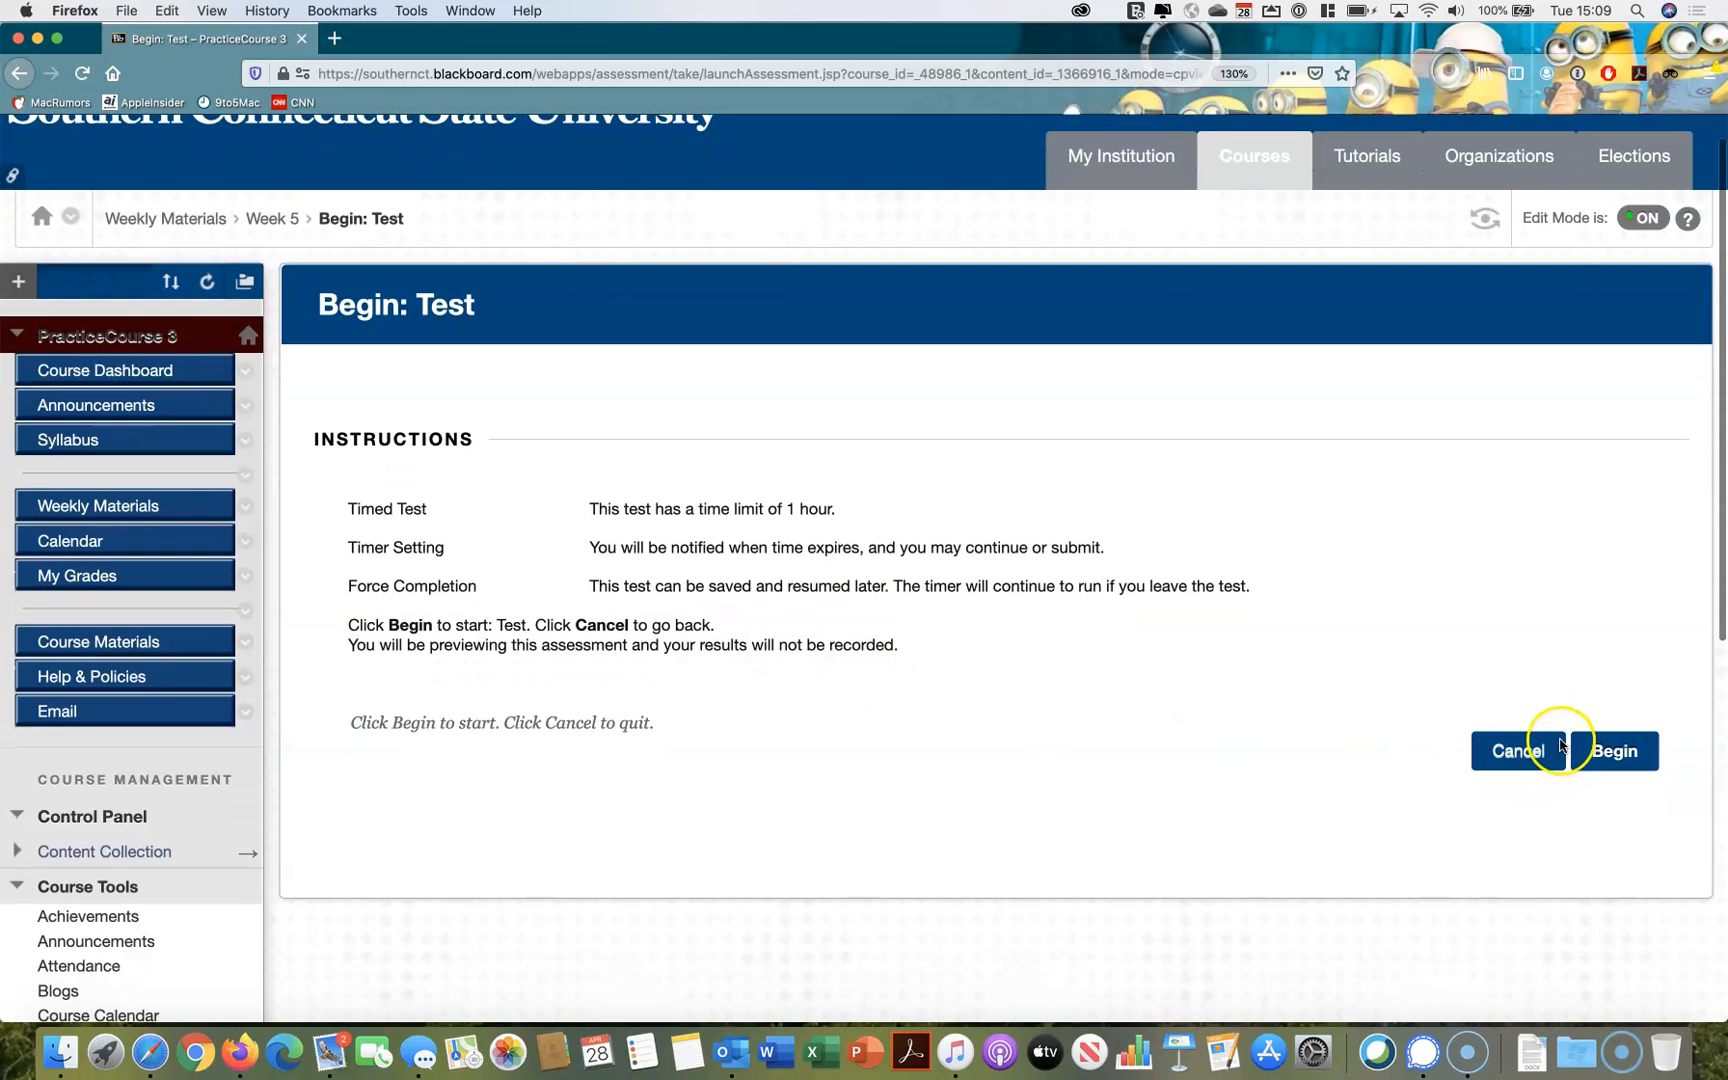